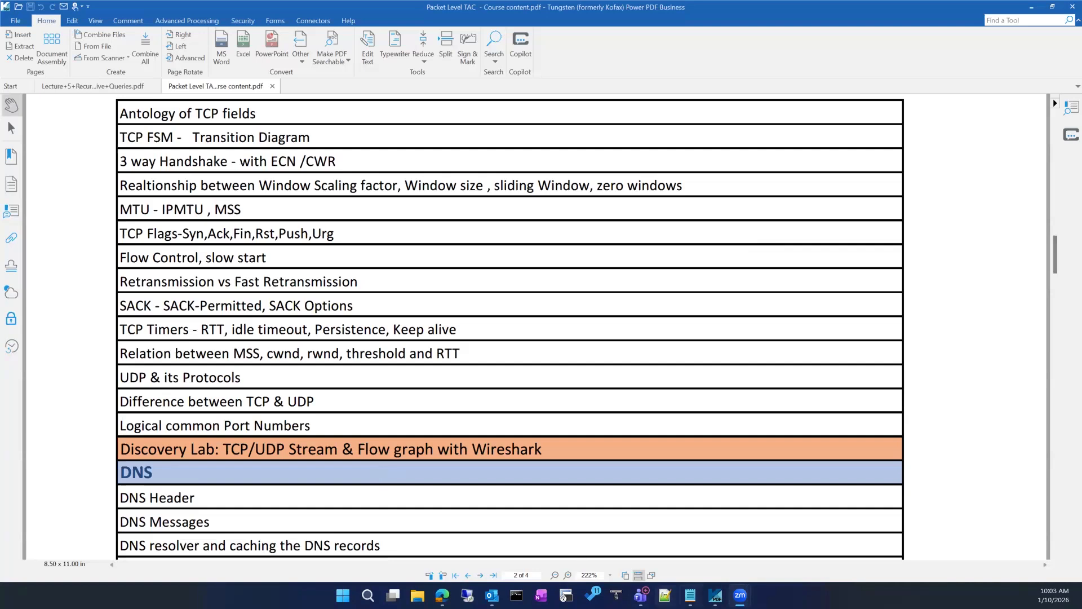
Load labhub.cloud in a new Edge tab and maximize the PNETLab login page
{"action": "mouse_move", "coordinate": [714, 595]}
{"action": "scroll", "coordinate": [495, 430], "scroll_direction": "up", "scroll_amount": 1}
{"action": "scroll", "coordinate": [495, 434], "scroll_direction": "down", "scroll_amount": 4}
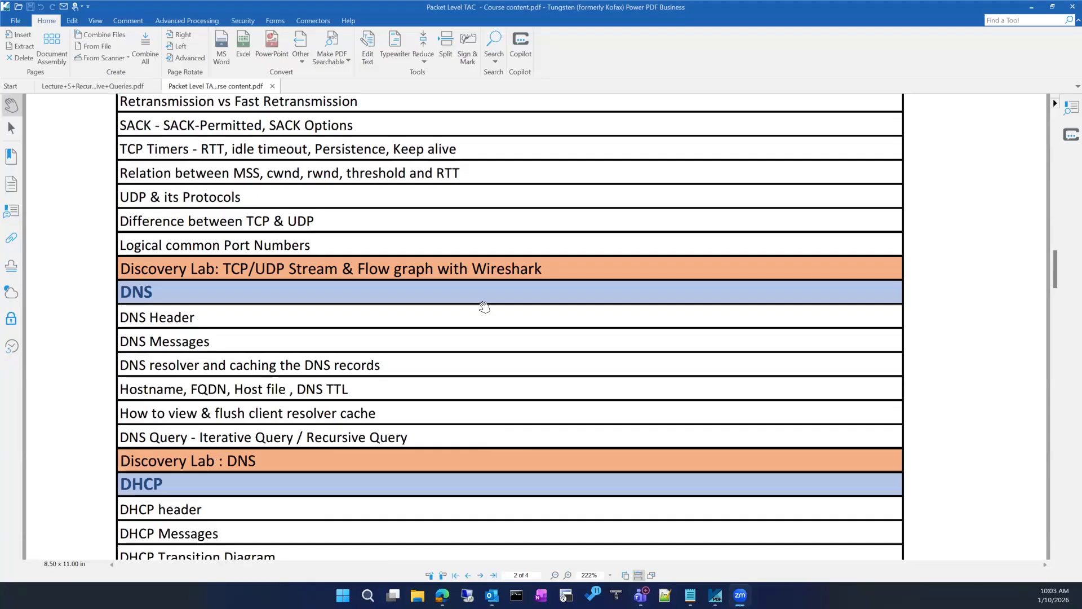
{"action": "scroll", "coordinate": [484, 307], "scroll_direction": "up", "scroll_amount": 4}
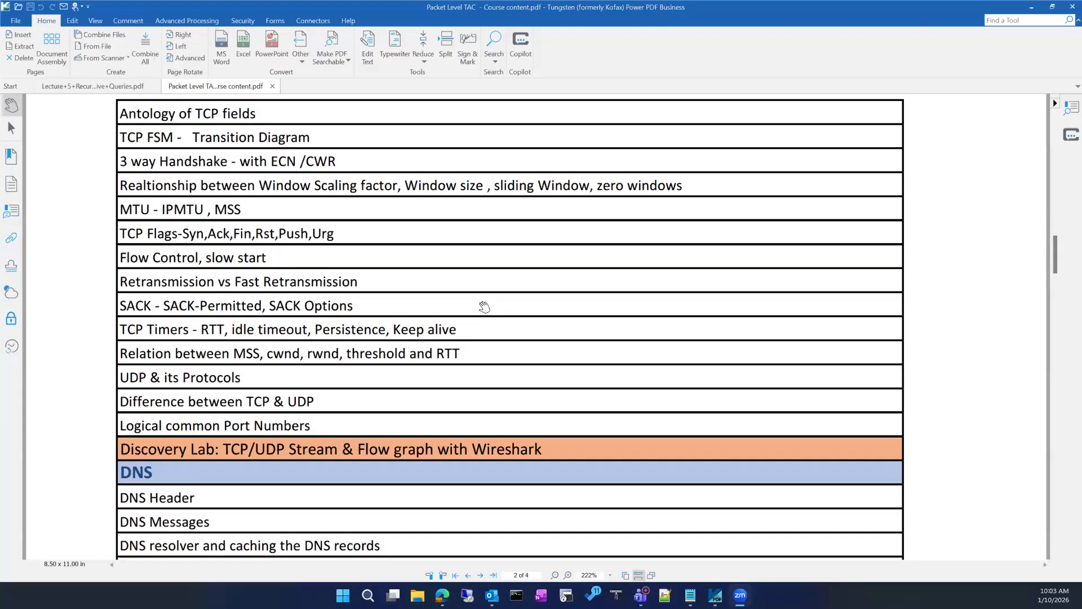
{"action": "scroll", "coordinate": [416, 321], "scroll_direction": "up", "scroll_amount": 2}
{"action": "scroll", "coordinate": [416, 321], "scroll_direction": "down", "scroll_amount": 2}
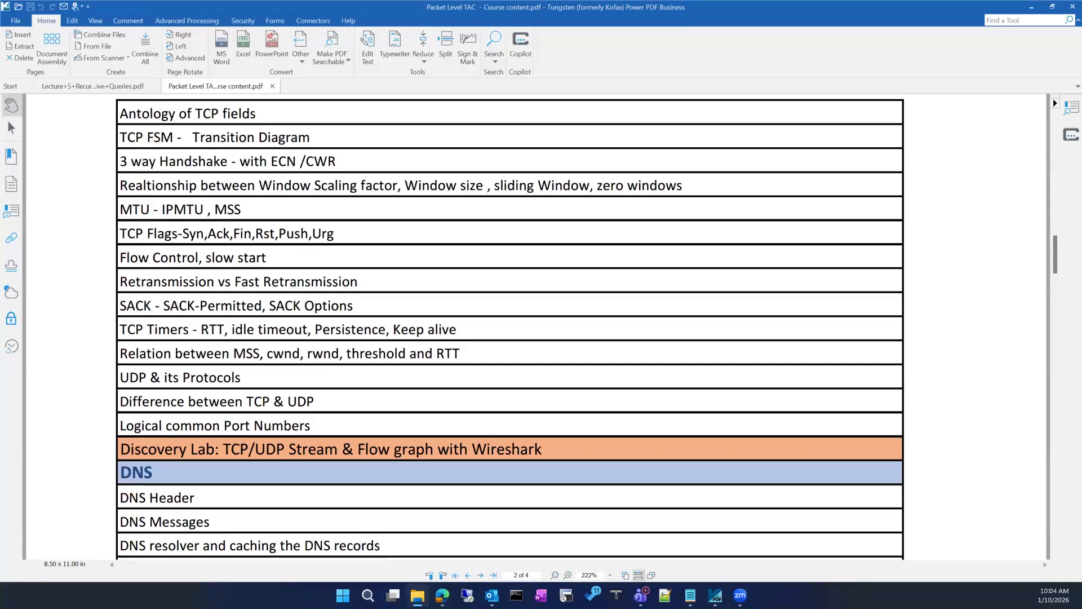
{"action": "key", "text": "alt+Tab"}
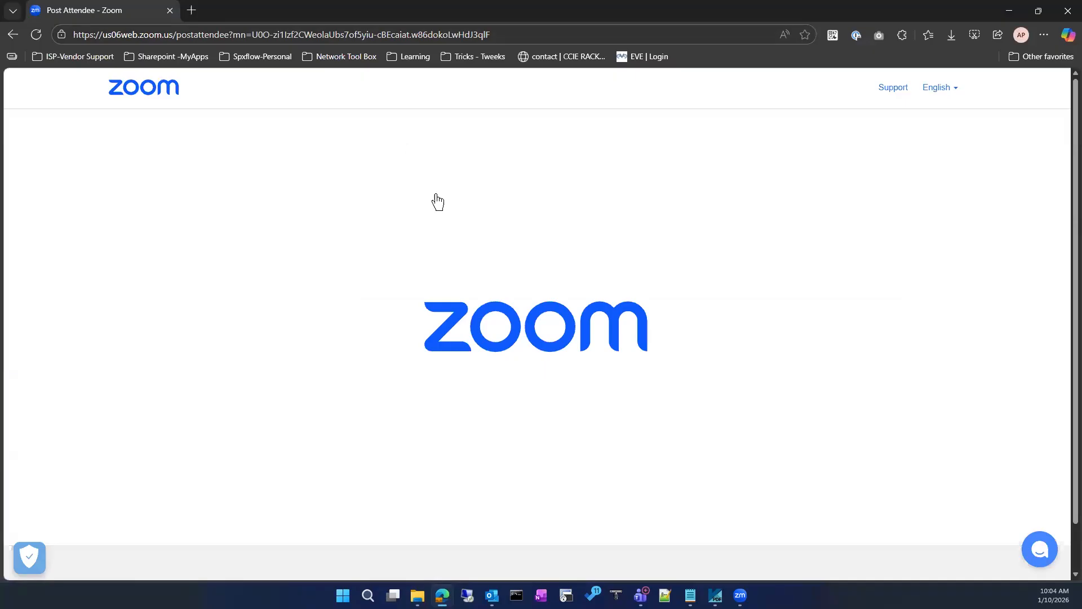
{"action": "key", "text": "ctrl+t"}
{"action": "type", "text": "https://labhub.cloud"}
{"action": "key", "text": "Return"}
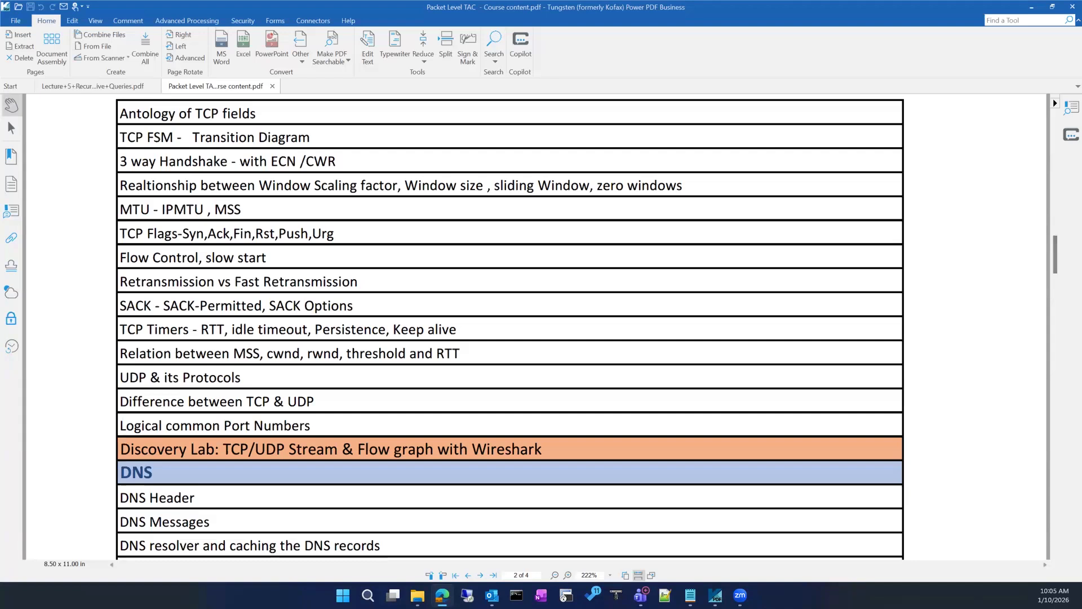
{"action": "double_click", "coordinate": [423, 54]}
Unlock 1Password with the master password and sign in to PNETLab using the saved Labhub login
{"action": "left_click", "coordinate": [464, 319]}
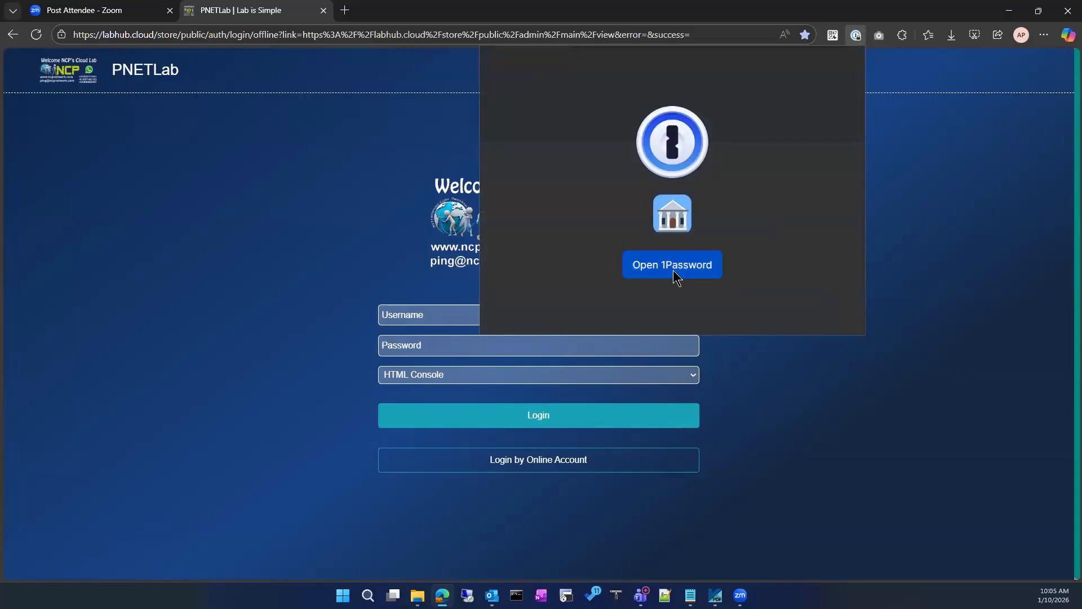
{"action": "left_click", "coordinate": [673, 265]}
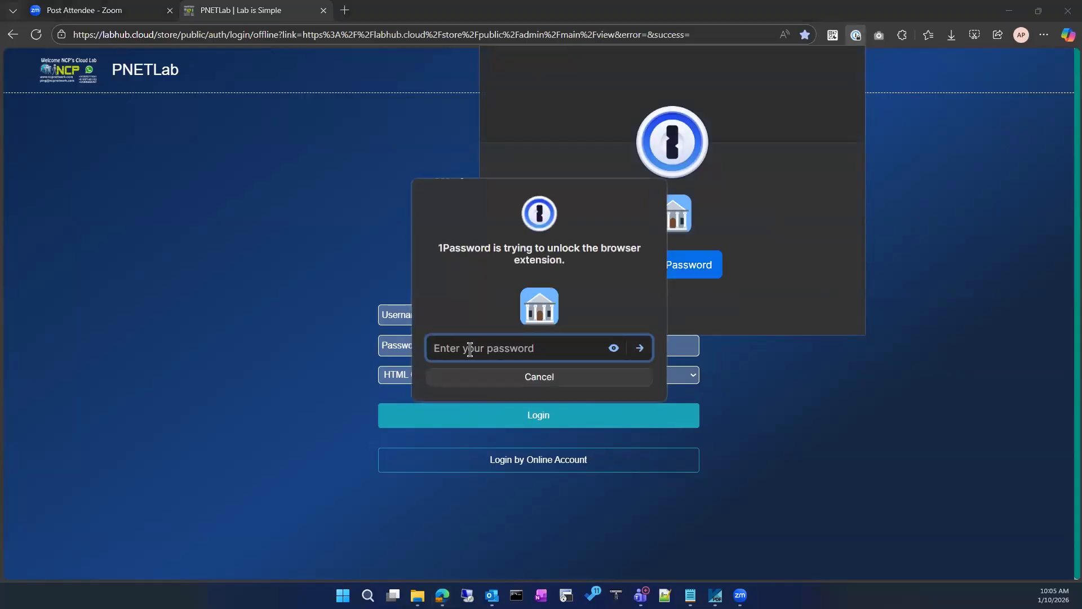
{"action": "type", "text": "•••••••••••"}
{"action": "key", "text": "Return"}
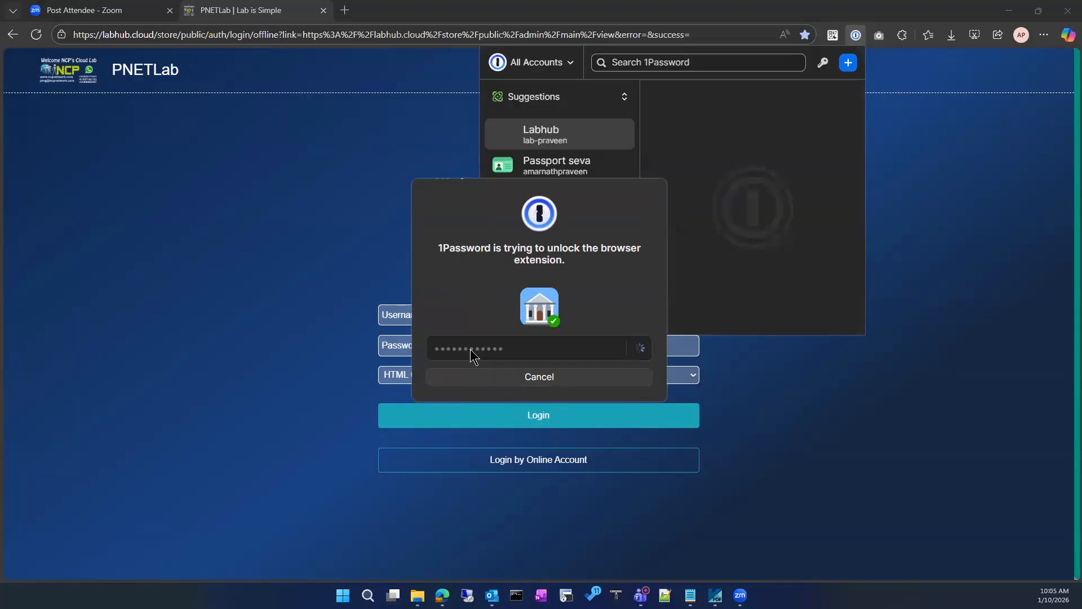
{"action": "key", "text": "Down"}
{"action": "key", "text": "Return"}
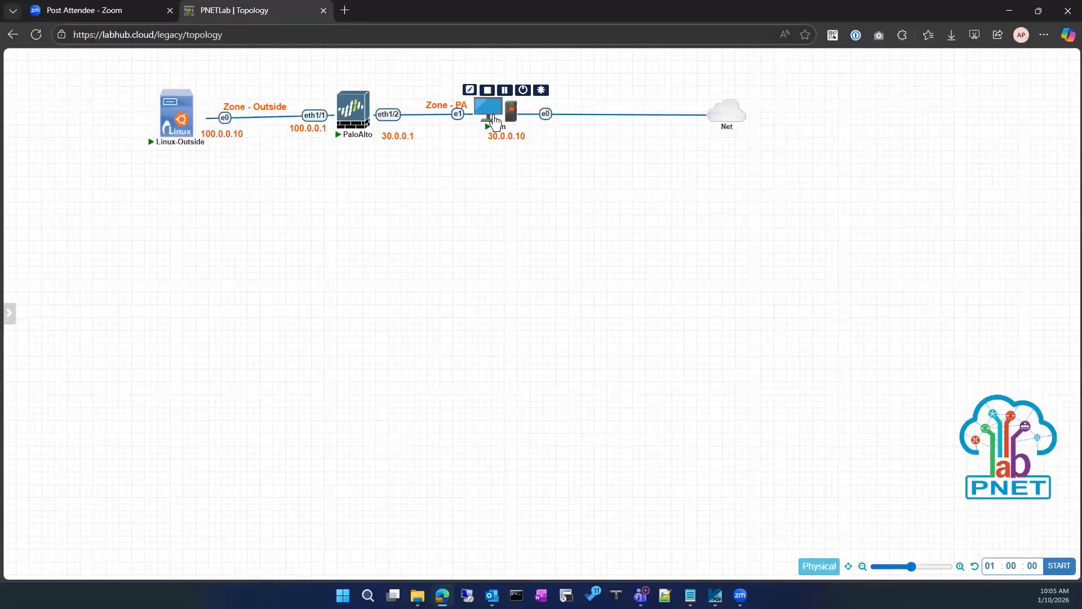
Open the Win node's console and pop it out into its own browser tab
{"action": "left_click", "coordinate": [493, 115]}
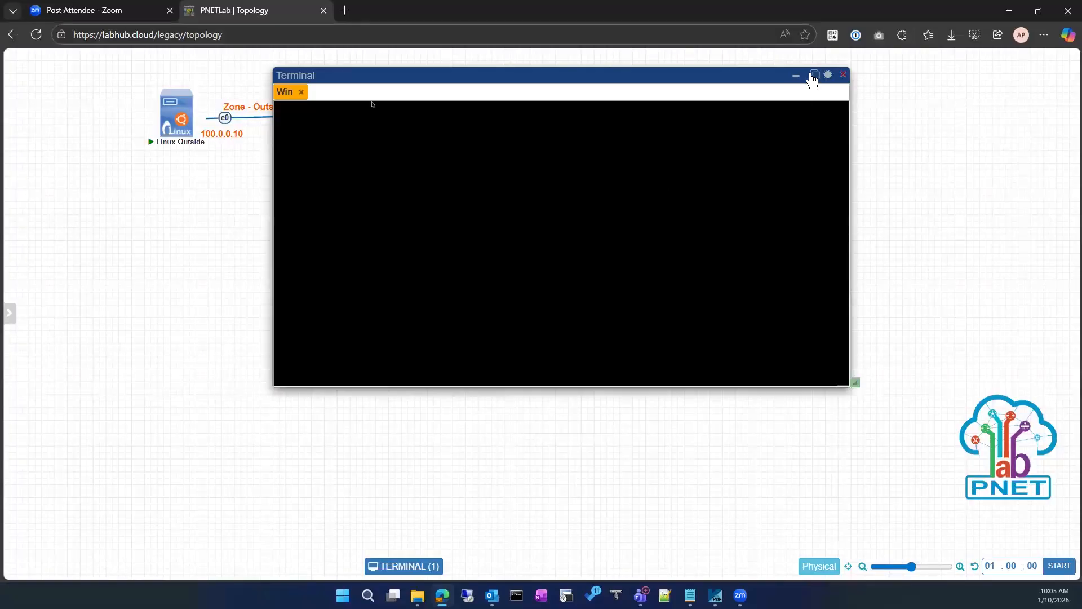
{"action": "left_click", "coordinate": [810, 77]}
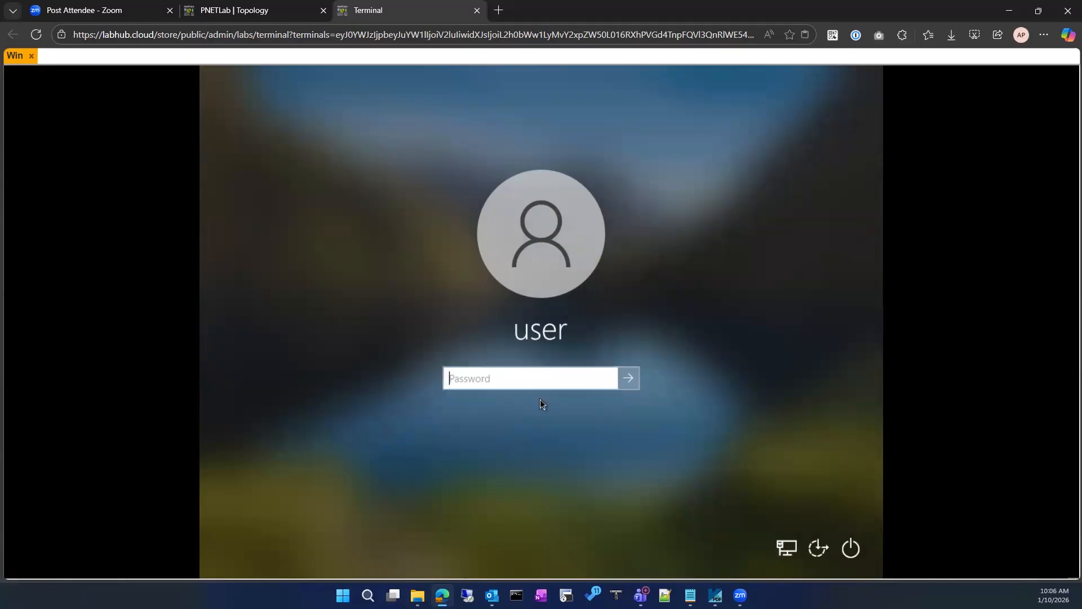
Try three passwords at the Windows sign-in, dismissing each incorrect-password error
{"action": "type", "text": "••••"}
{"action": "key", "text": "Return"}
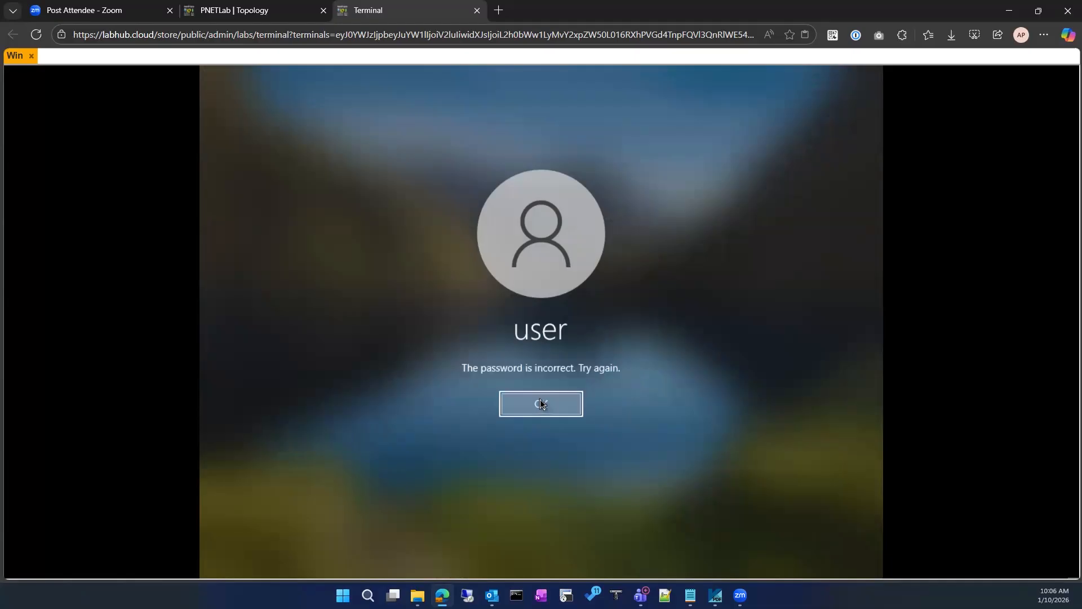
{"action": "left_click", "coordinate": [540, 400]}
{"action": "type", "text": "••••••••"}
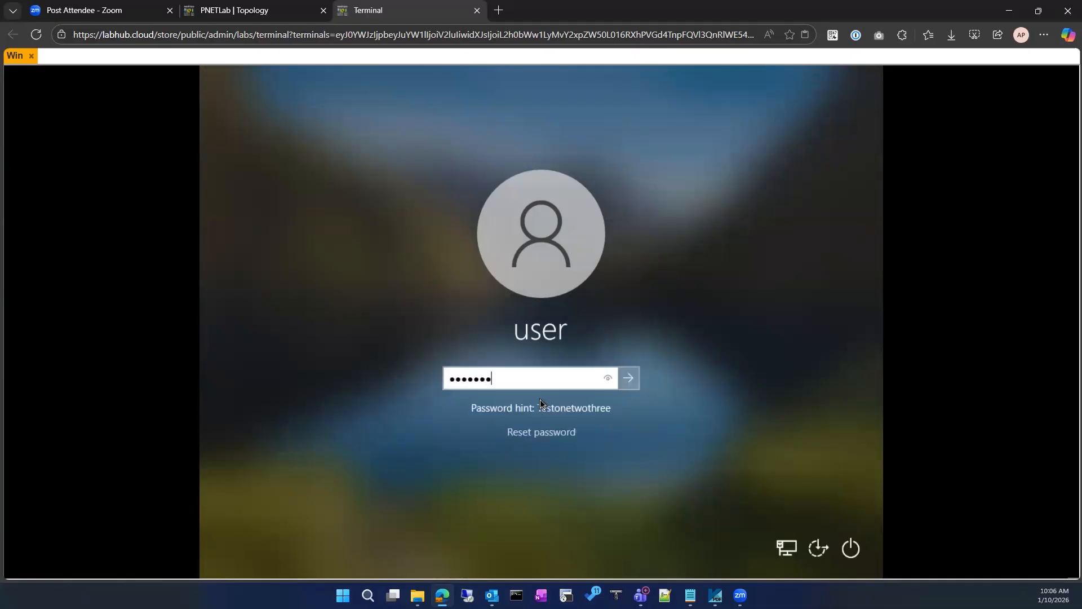
{"action": "key", "text": "Return"}
{"action": "left_click", "coordinate": [540, 399]}
{"action": "type", "text": "•••••••"}
{"action": "key", "text": "Return"}
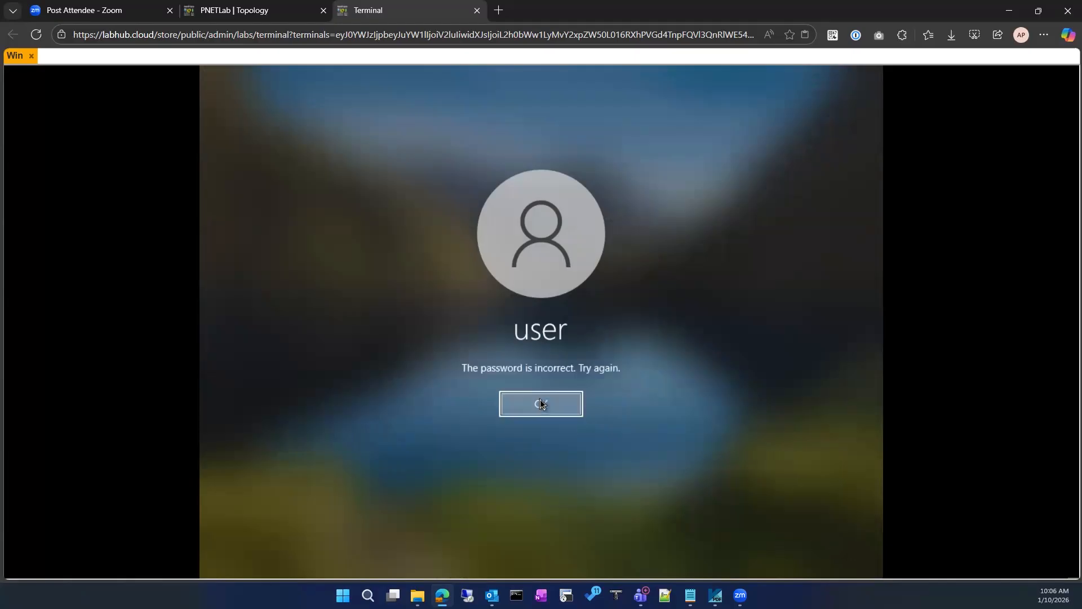
{"action": "left_click", "coordinate": [540, 399]}
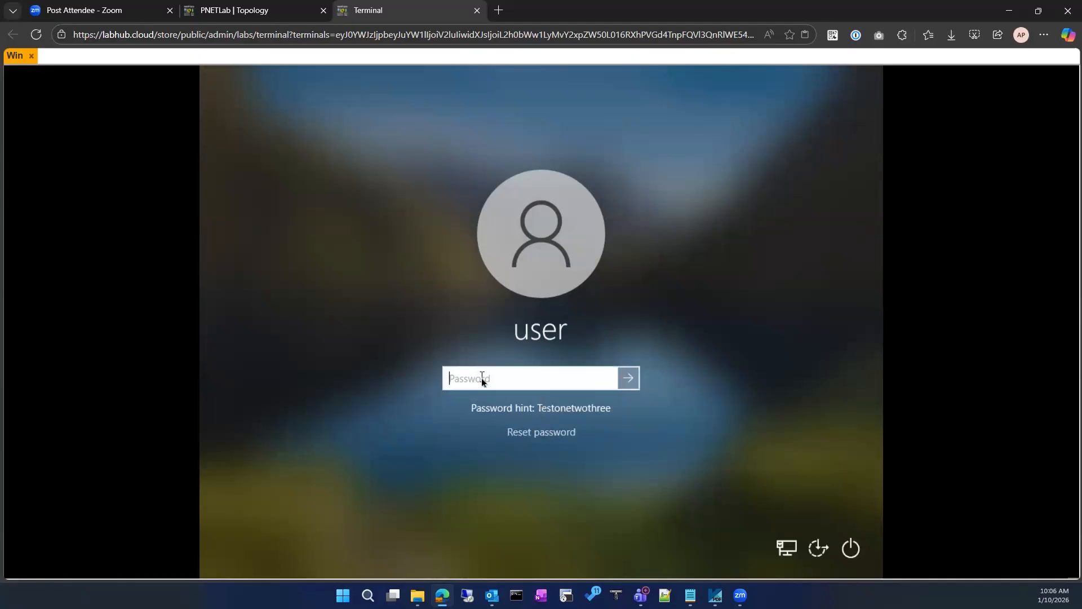
Keep retrying the account password until Windows accepts it and shows Welcome
{"action": "type", "text": "•"}
{"action": "key", "text": "Return"}
{"action": "key", "text": "Return"}
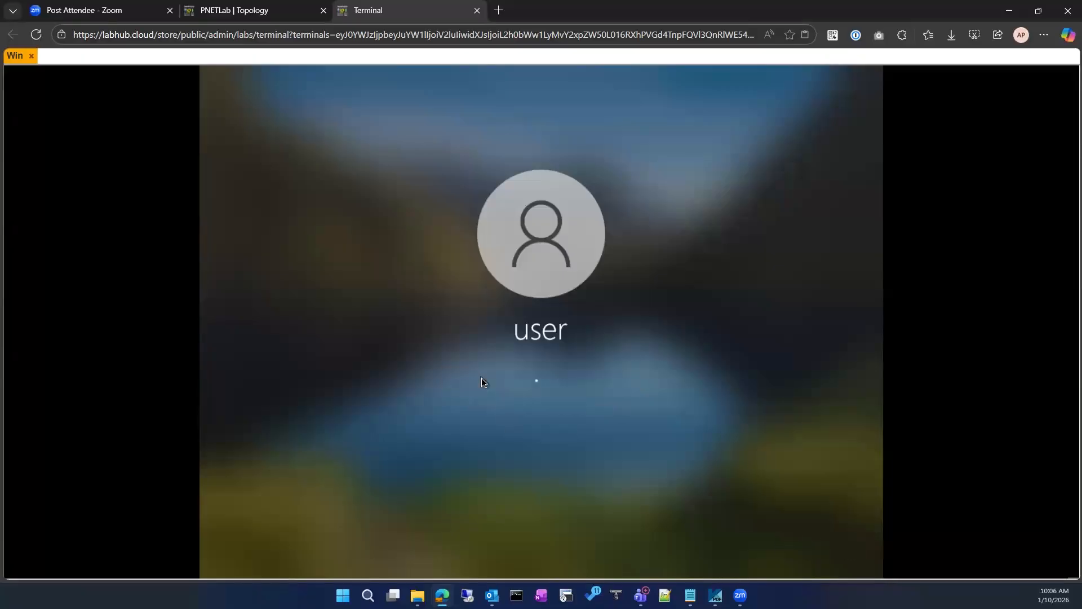
{"action": "type", "text": "Te"}
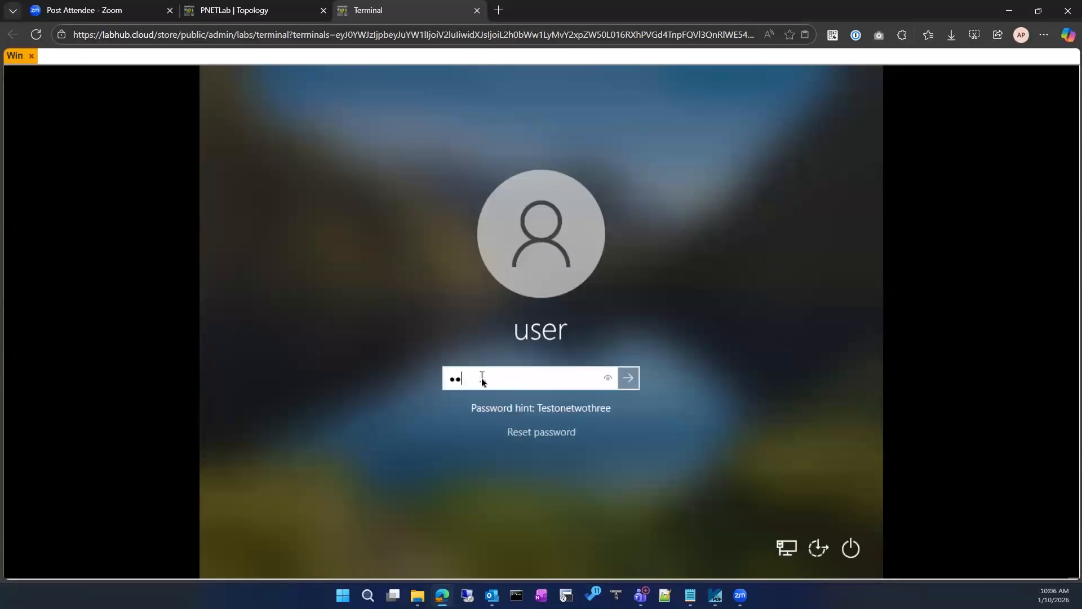
{"action": "key", "text": "Return"}
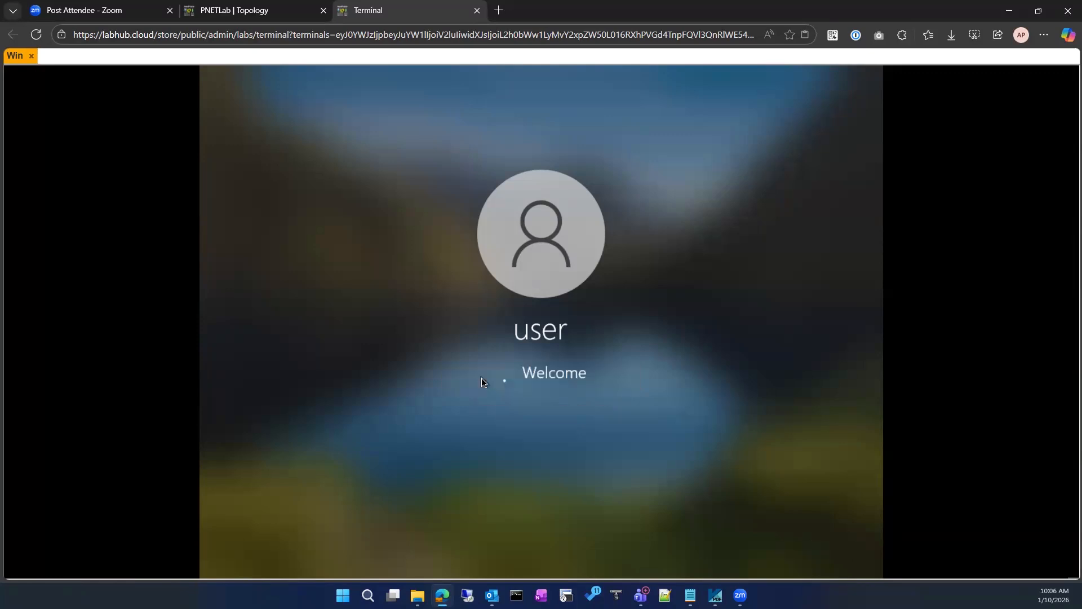
{"action": "key", "text": "Return"}
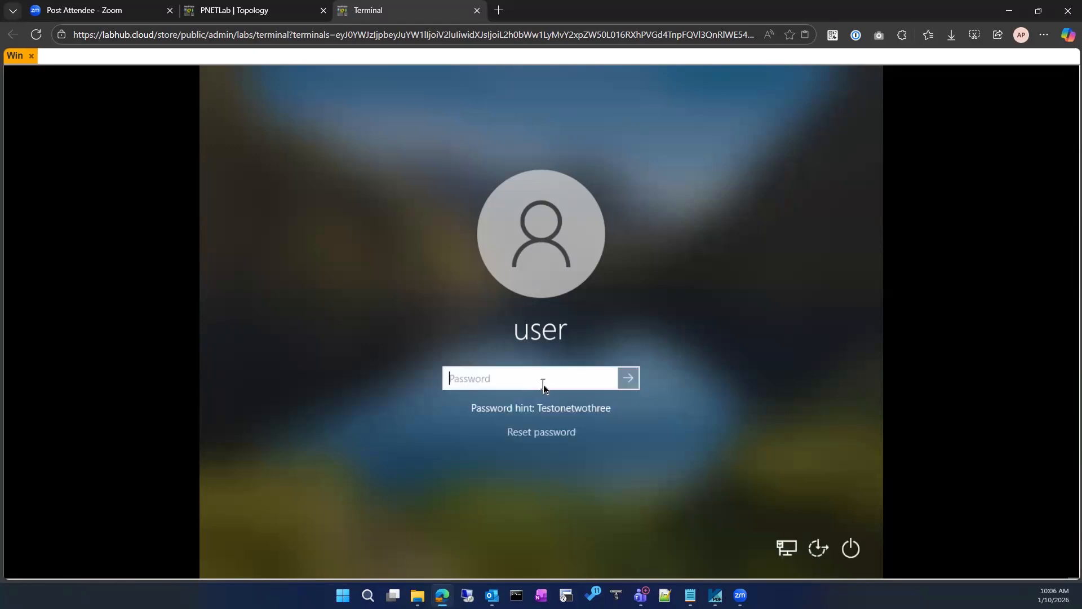
{"action": "type", "text": "Test123"}
{"action": "key", "text": "Return"}
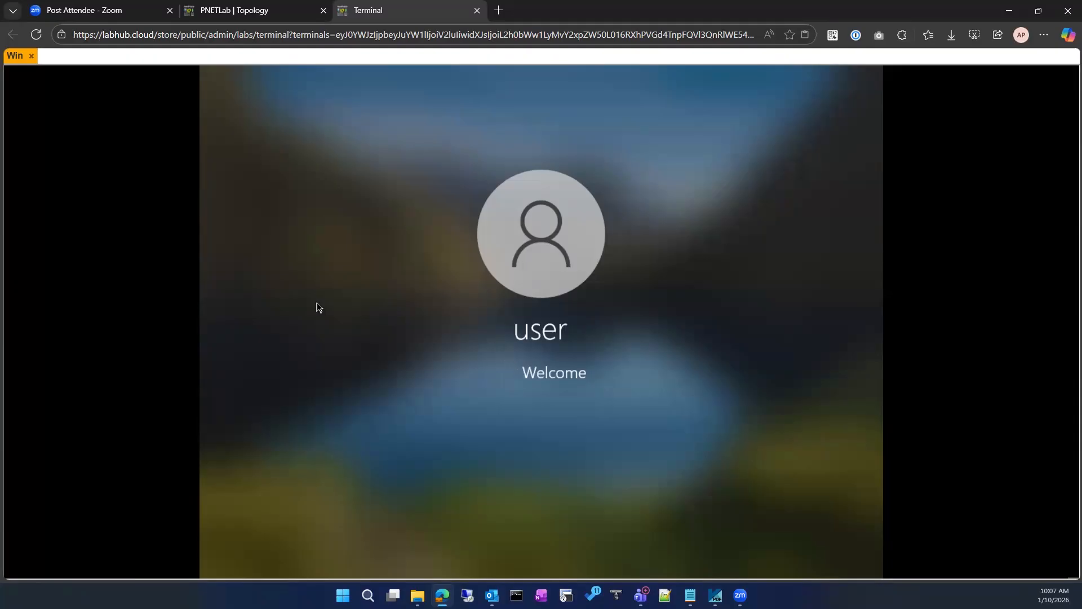
Dismiss the incorrect-password errors and resubmit the account password twice at the Win console
{"action": "left_click", "coordinate": [544, 403]}
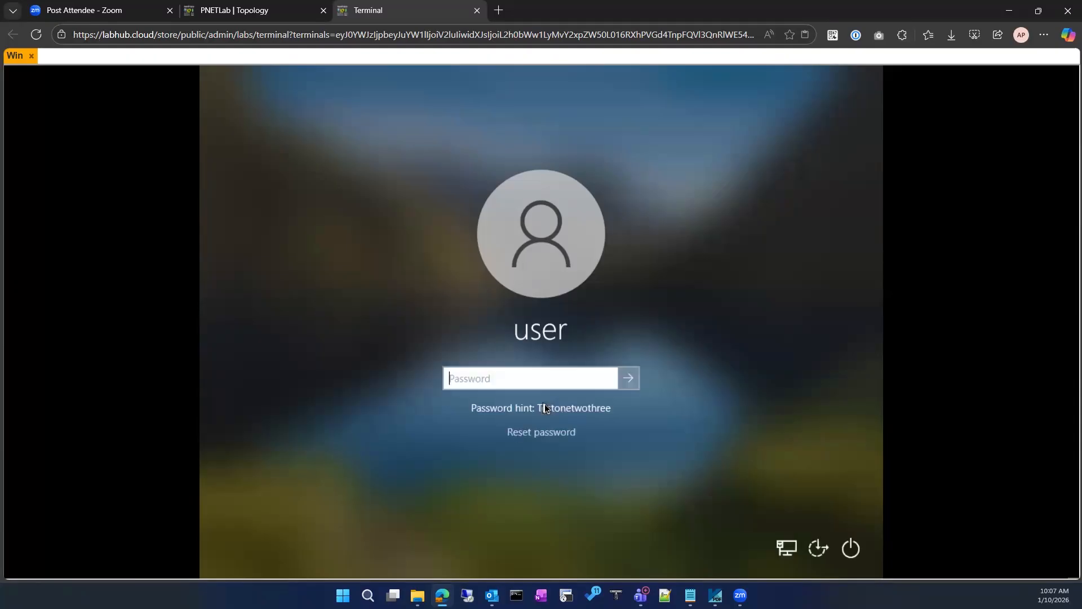
{"action": "type", "text": "T"}
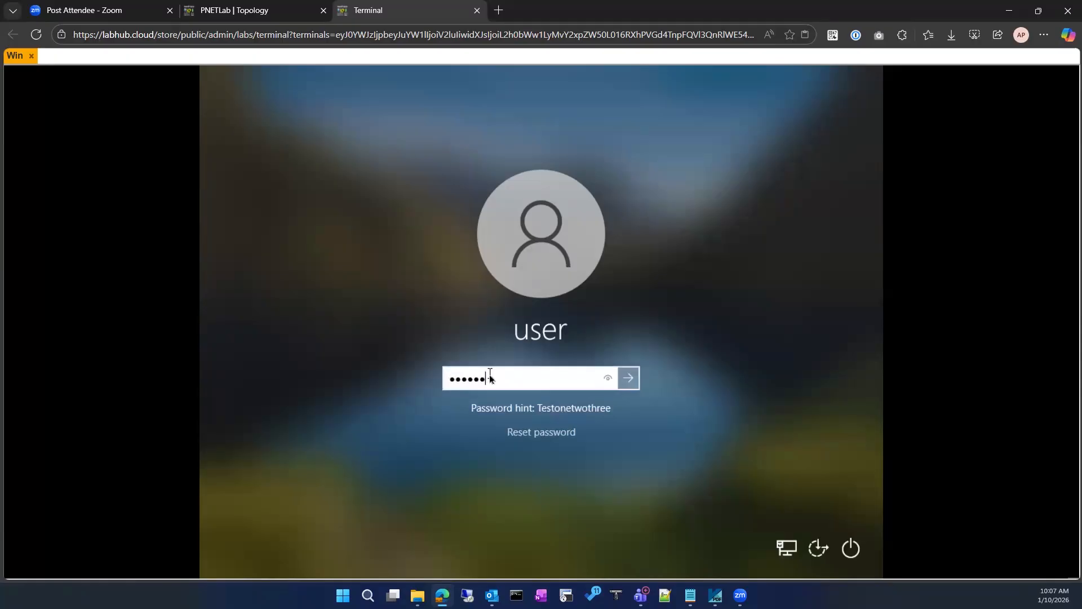
{"action": "key", "text": "Return"}
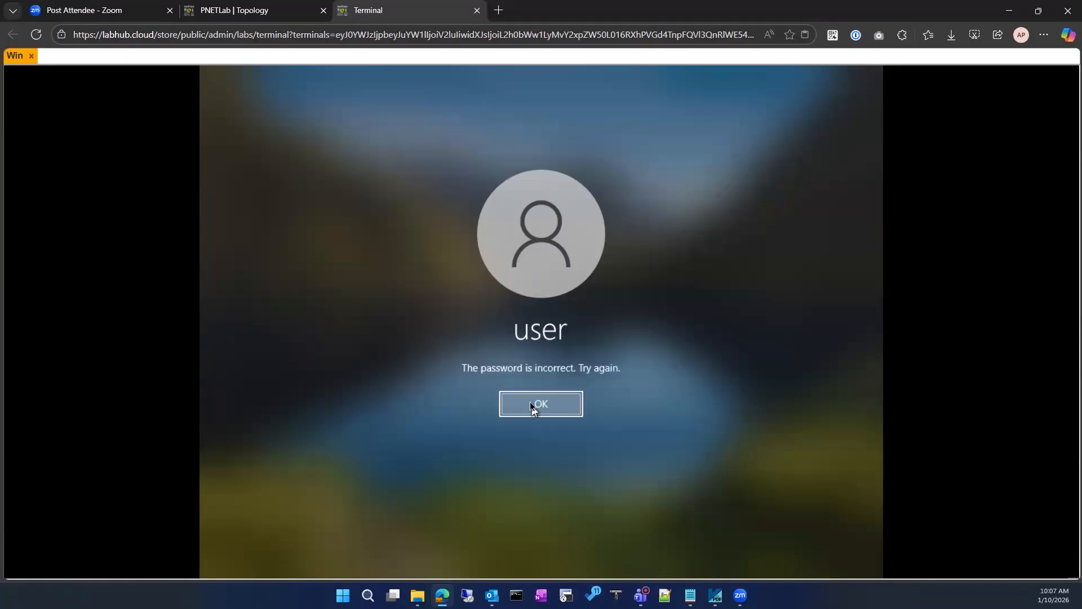
{"action": "left_click", "coordinate": [535, 406]}
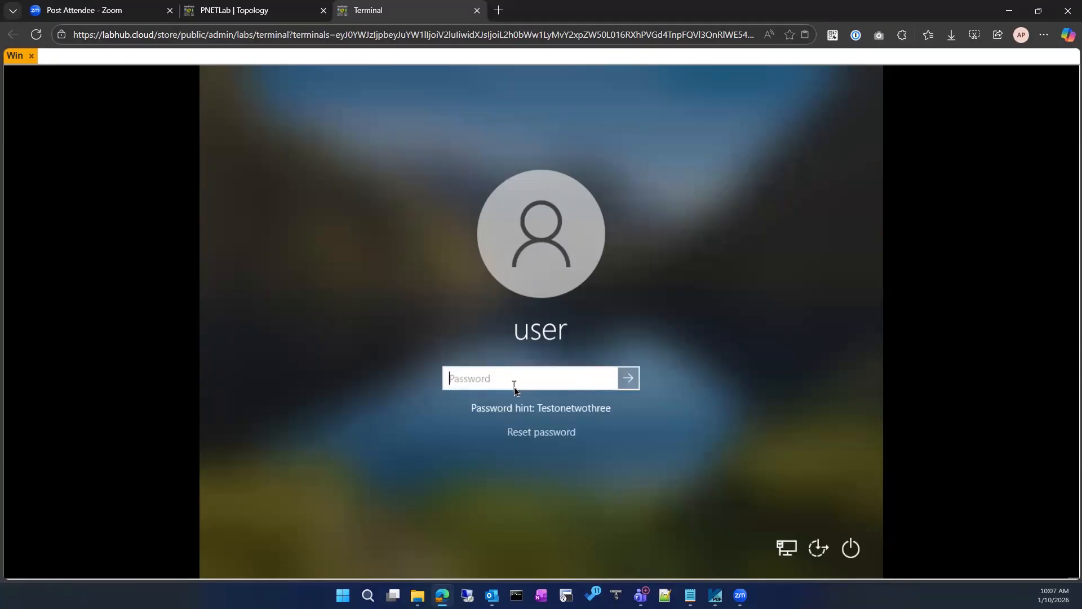
{"action": "type", "text": "Testo"}
{"action": "key", "text": "Return"}
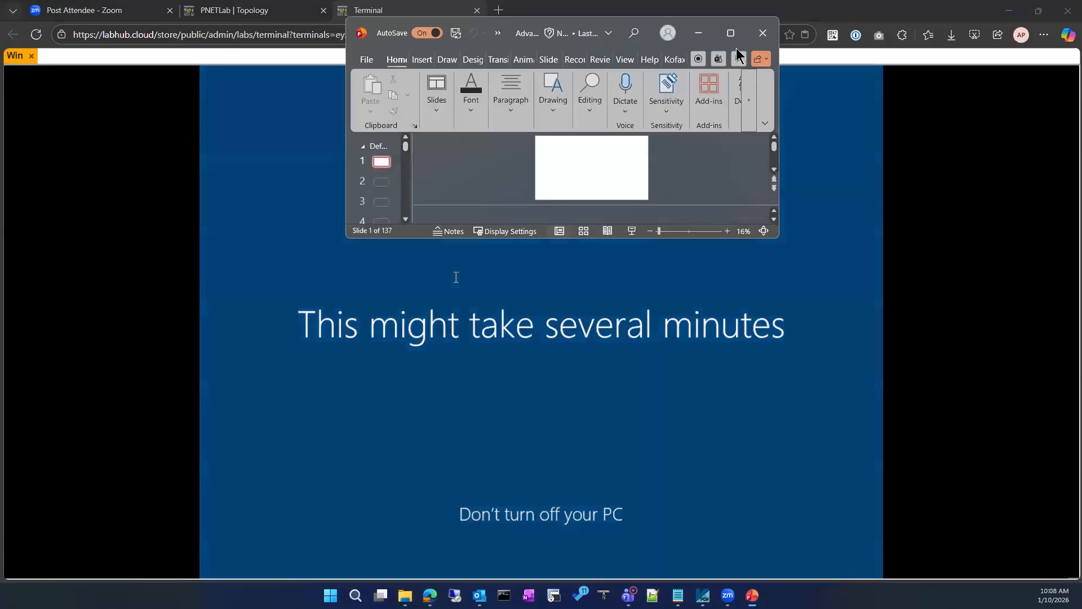
Maximize PowerPoint and scroll the slide thumbnails down to slides 41–46
{"action": "left_click", "coordinate": [729, 34]}
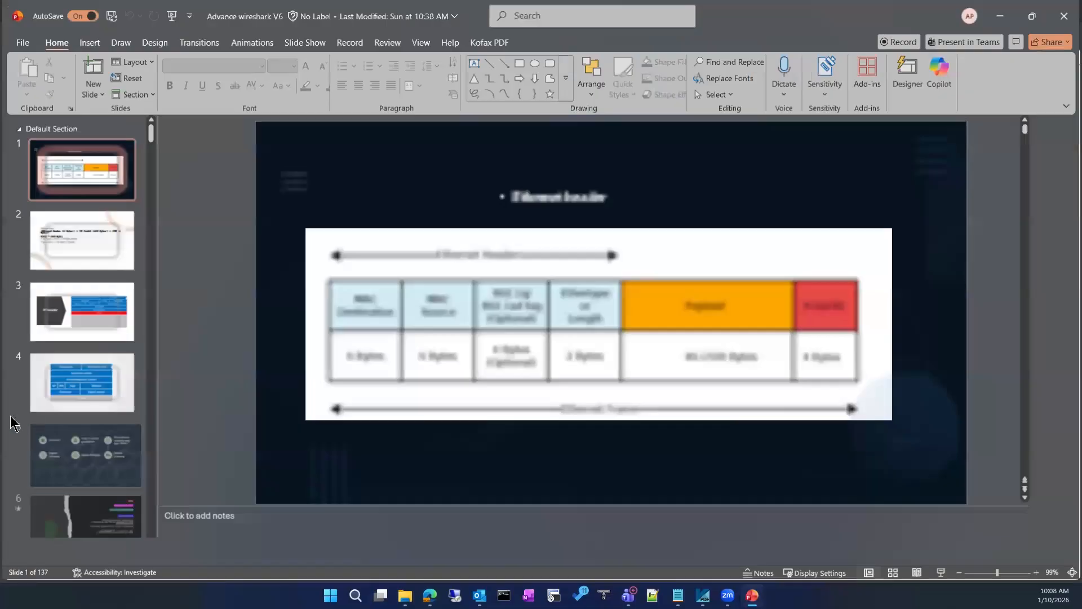
{"action": "scroll", "coordinate": [64, 462], "scroll_direction": "down", "scroll_amount": 10}
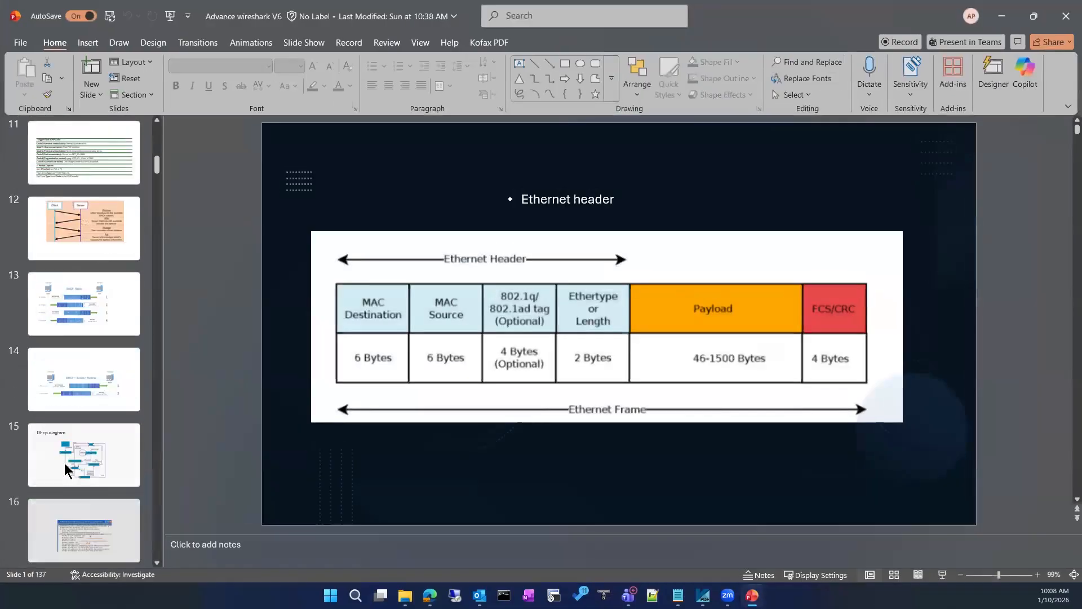
{"action": "scroll", "coordinate": [64, 462], "scroll_direction": "down", "scroll_amount": 10}
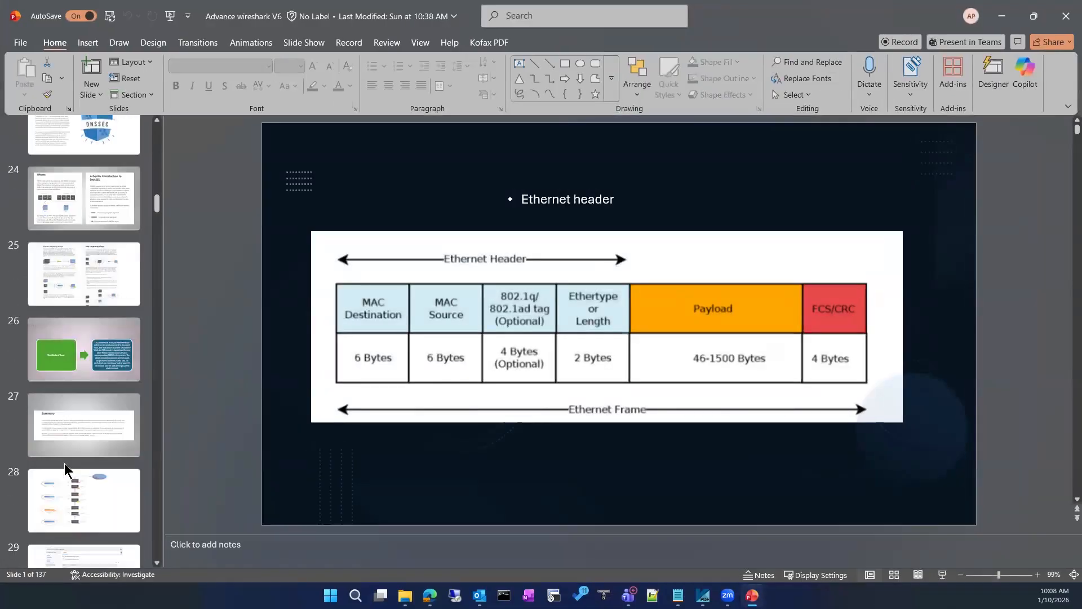
{"action": "scroll", "coordinate": [64, 463], "scroll_direction": "down", "scroll_amount": 10}
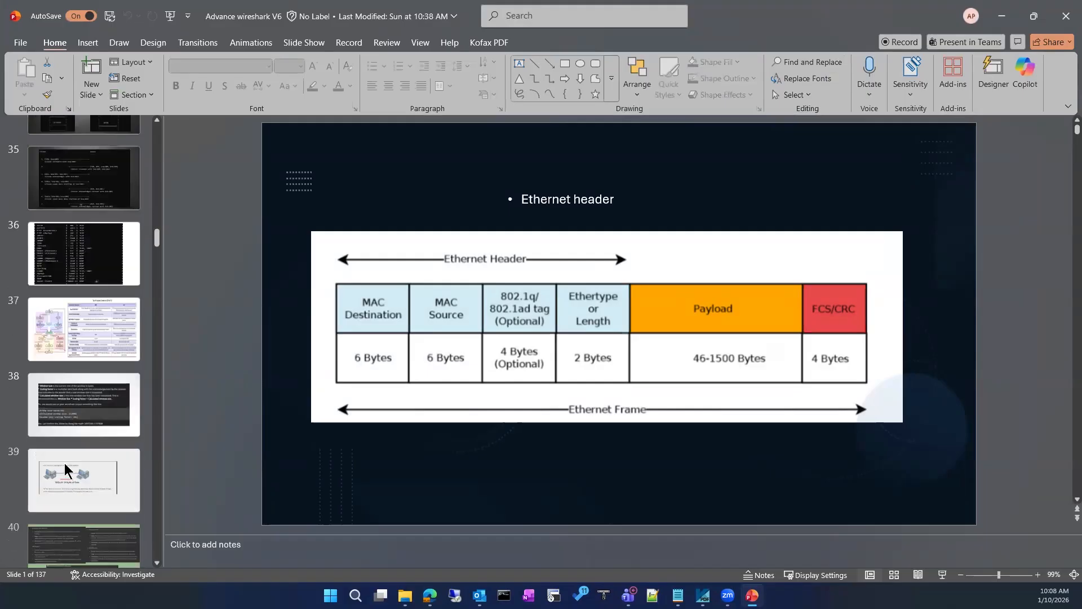
{"action": "scroll", "coordinate": [64, 463], "scroll_direction": "down", "scroll_amount": 4}
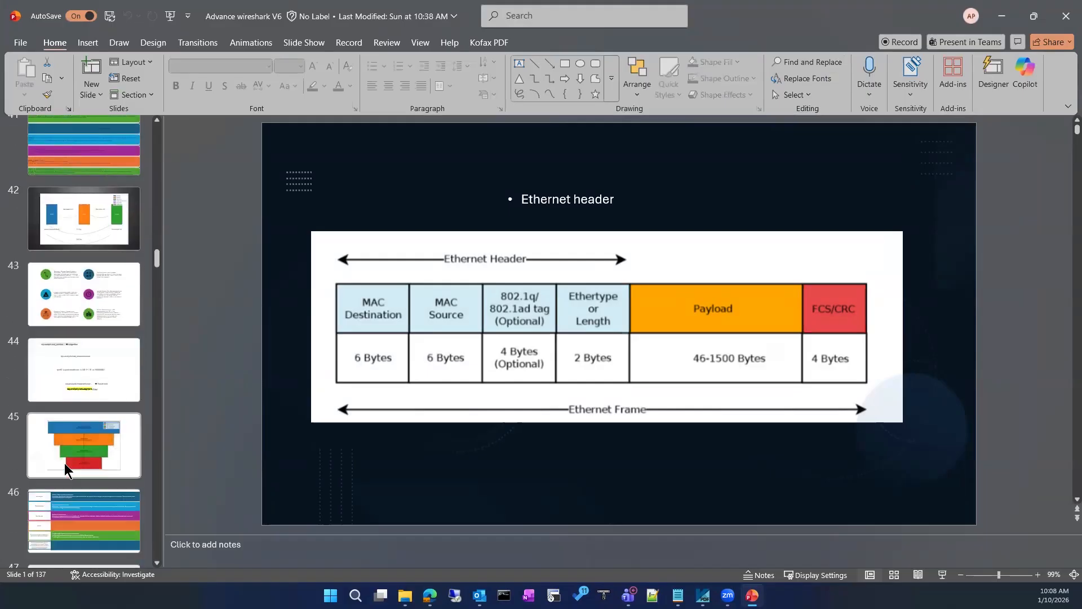
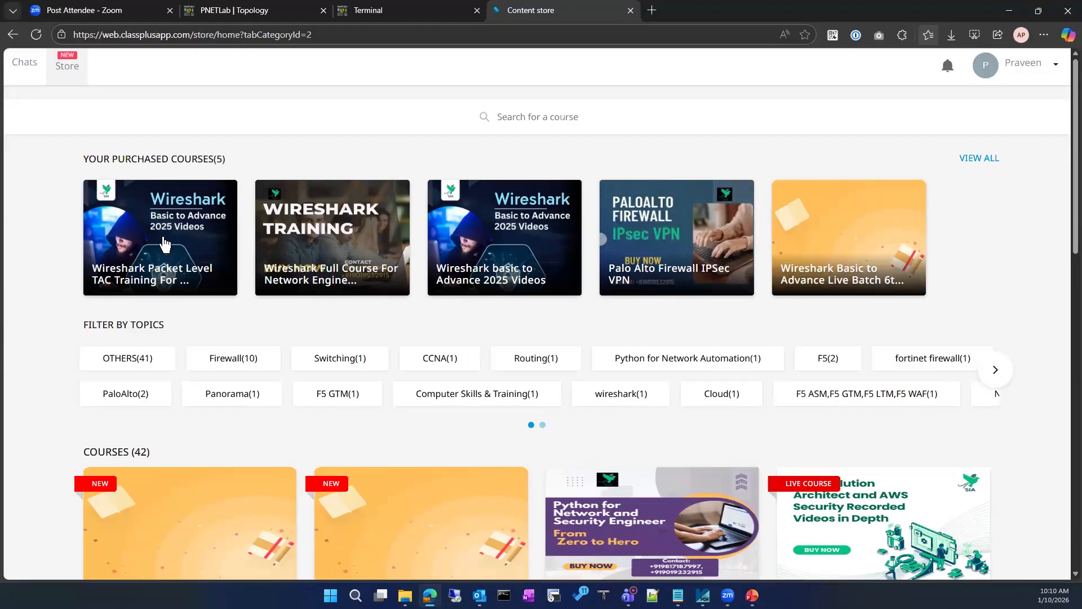
Open the Wireshark Packet Level TAC Training course, view its video list, then return to the store home
{"action": "left_click", "coordinate": [165, 244]}
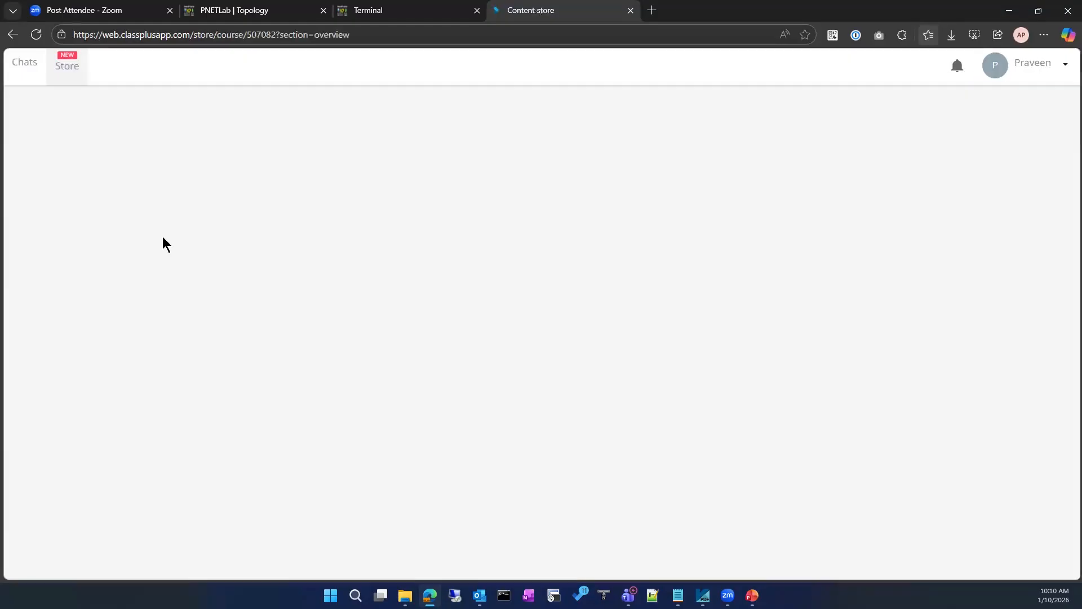
{"action": "scroll", "coordinate": [242, 418], "scroll_direction": "down", "scroll_amount": 3}
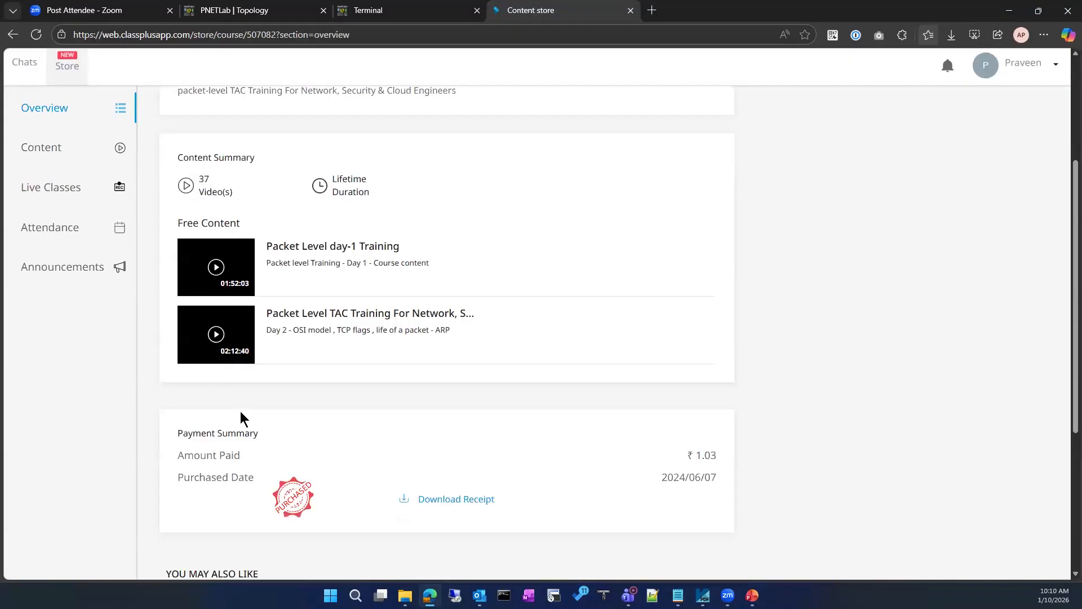
{"action": "left_click", "coordinate": [77, 159]}
{"action": "scroll", "coordinate": [265, 403], "scroll_direction": "down", "scroll_amount": 10}
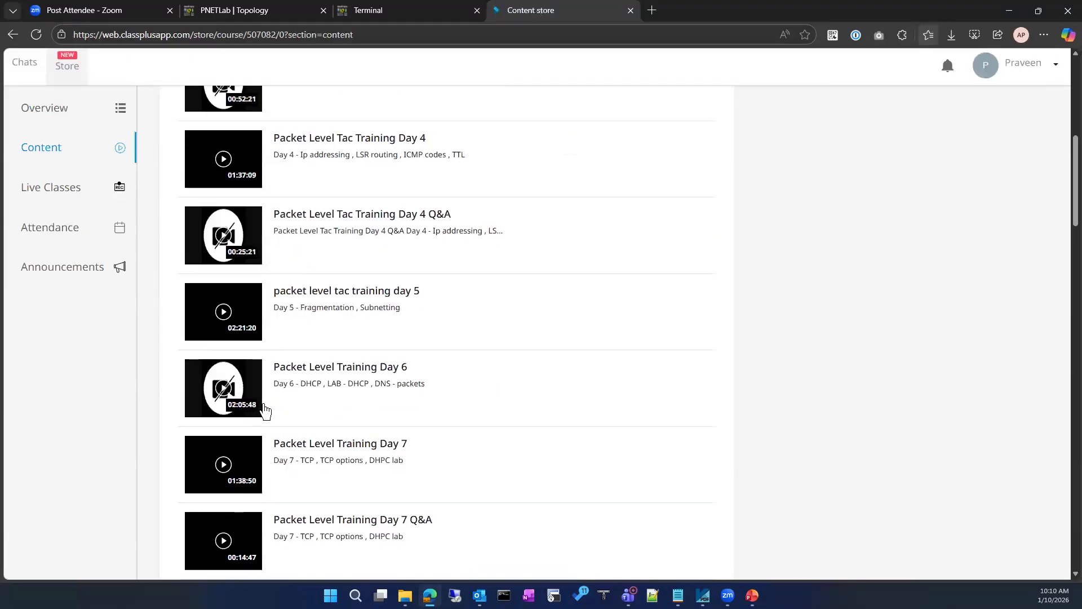
{"action": "scroll", "coordinate": [265, 409], "scroll_direction": "down", "scroll_amount": 15}
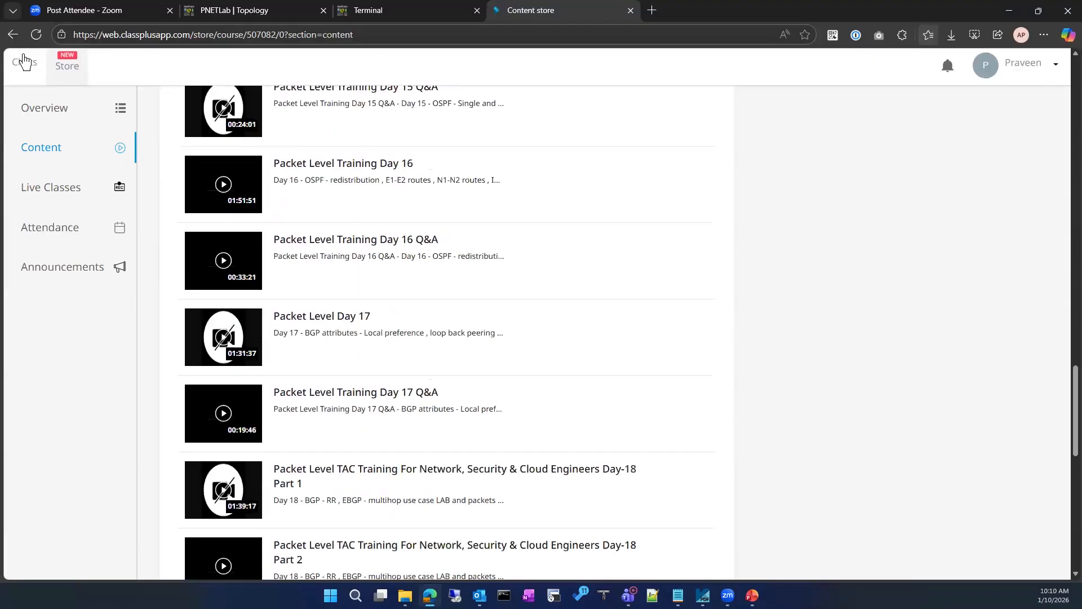
{"action": "left_click", "coordinate": [10, 37]}
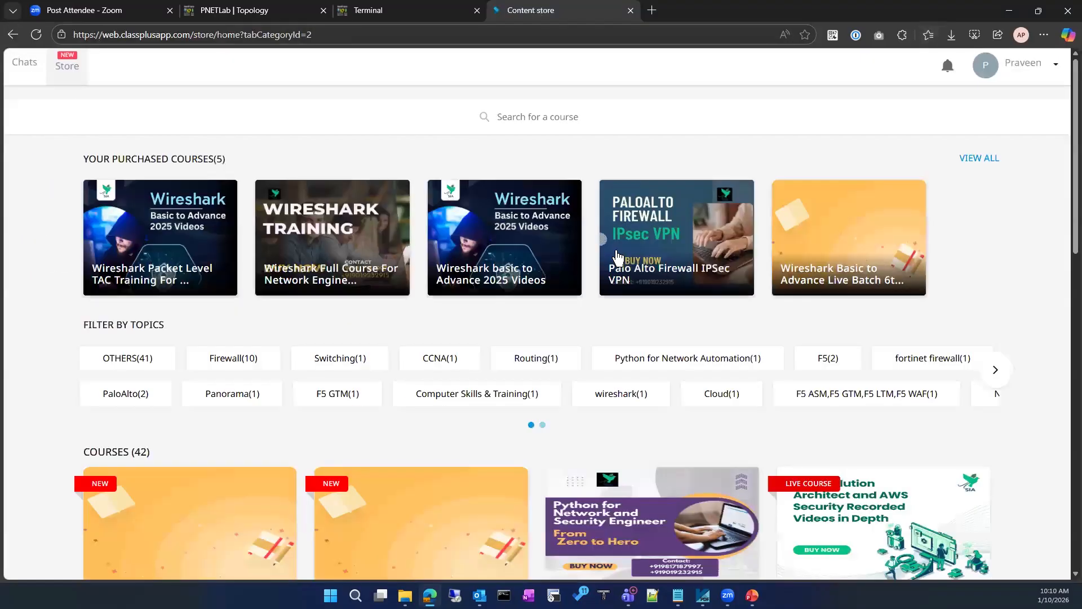
Look over the Wireshark basic to Advance 2025 Videos course, then show all purchased courses
{"action": "left_click", "coordinate": [549, 265]}
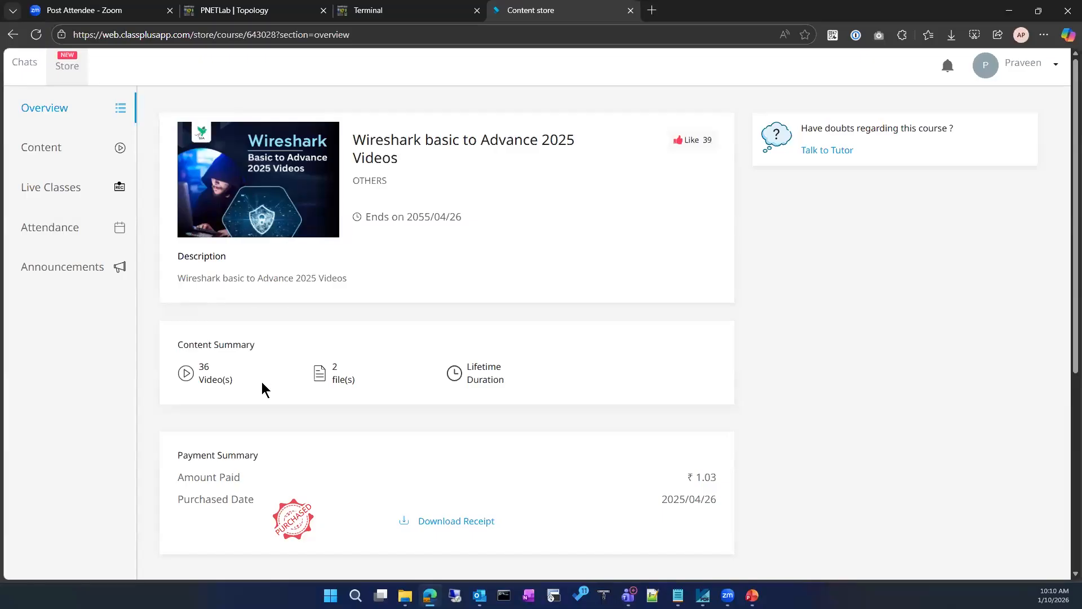
{"action": "scroll", "coordinate": [261, 387], "scroll_direction": "down", "scroll_amount": 5}
{"action": "scroll", "coordinate": [259, 379], "scroll_direction": "up", "scroll_amount": 4}
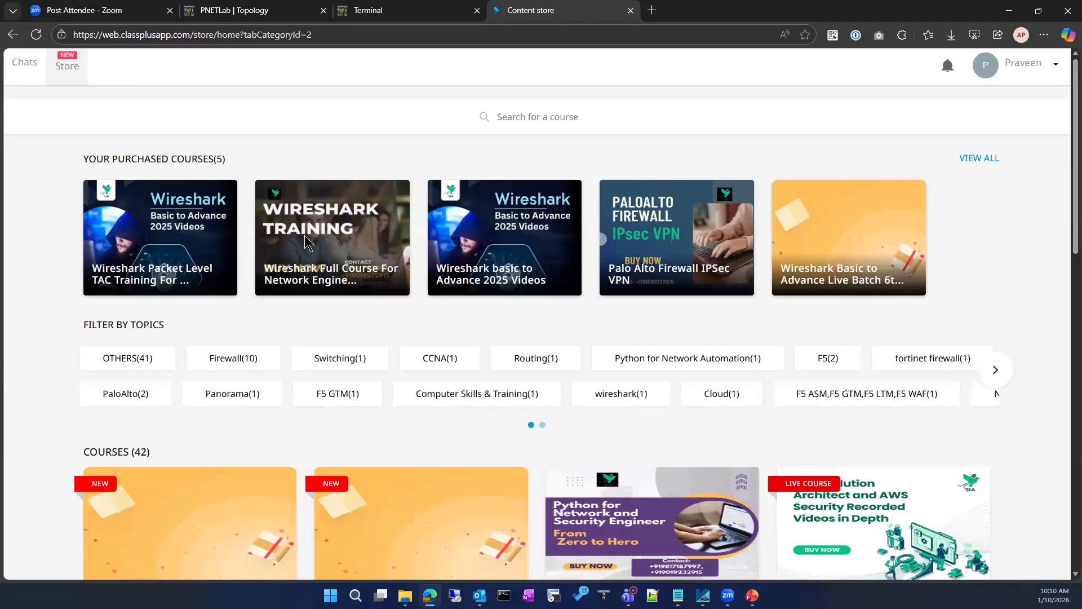
{"action": "left_click", "coordinate": [997, 163]}
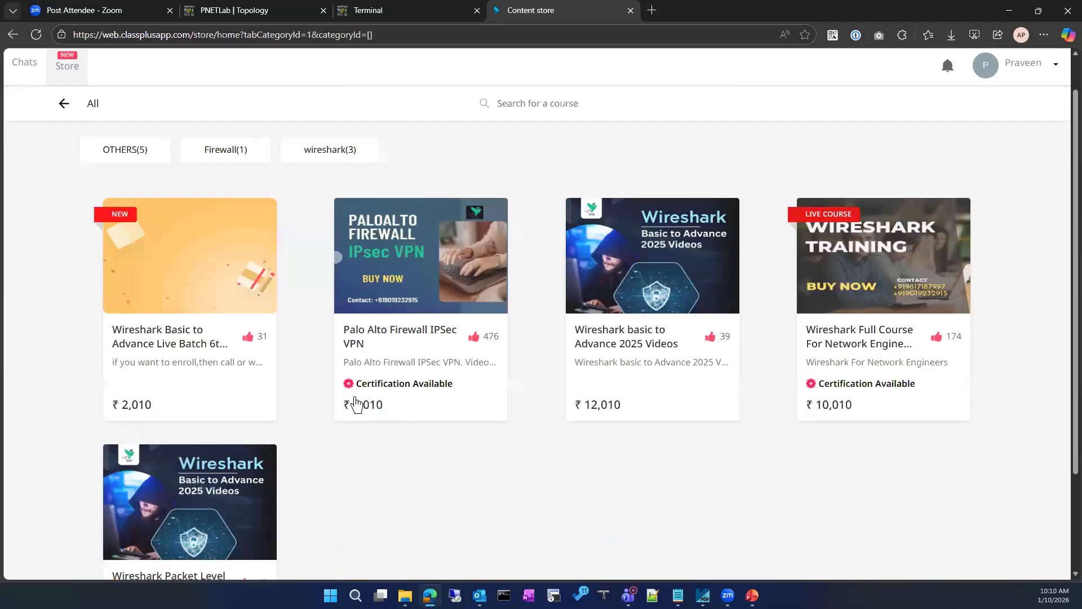
{"action": "scroll", "coordinate": [232, 389], "scroll_direction": "down", "scroll_amount": 3}
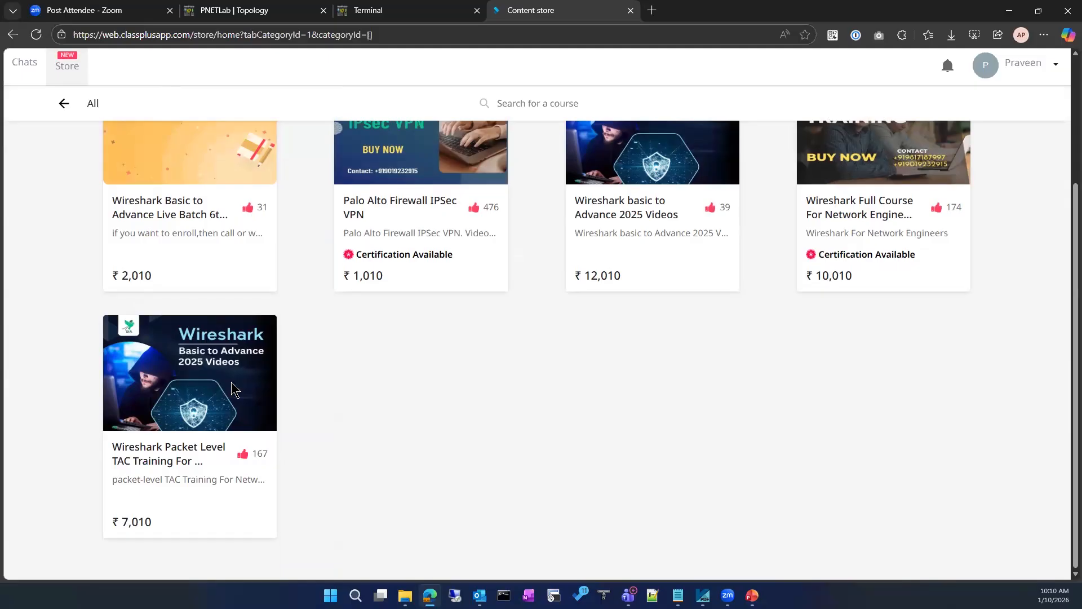
Open the TAC Training, Full Course for Network Engineers and basic to Advance 2025 courses, returning to the listing each time
{"action": "left_click", "coordinate": [232, 389]}
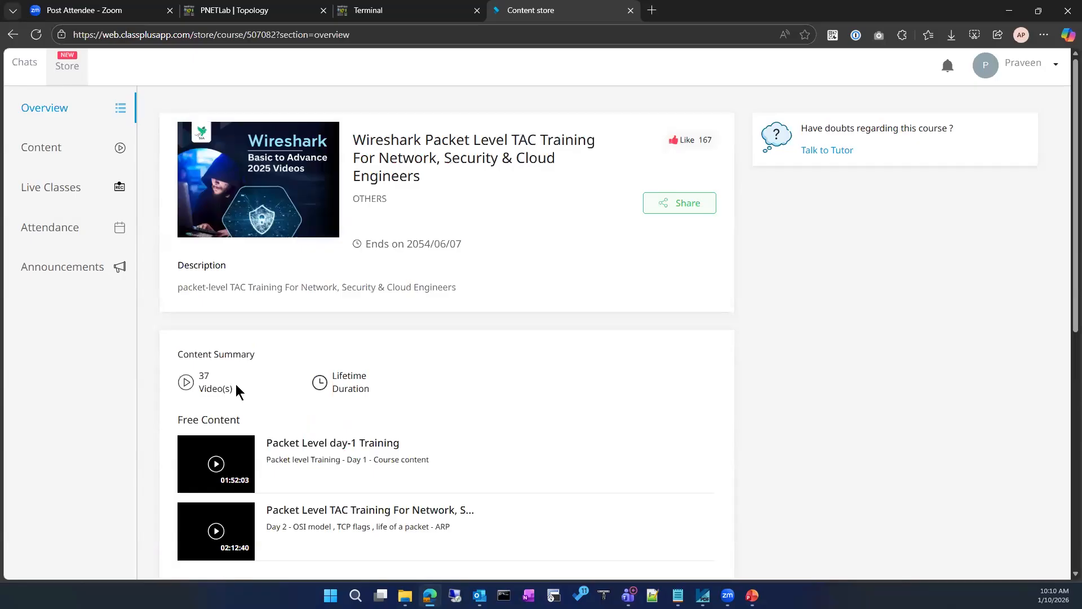
{"action": "scroll", "coordinate": [237, 389], "scroll_direction": "down", "scroll_amount": 4}
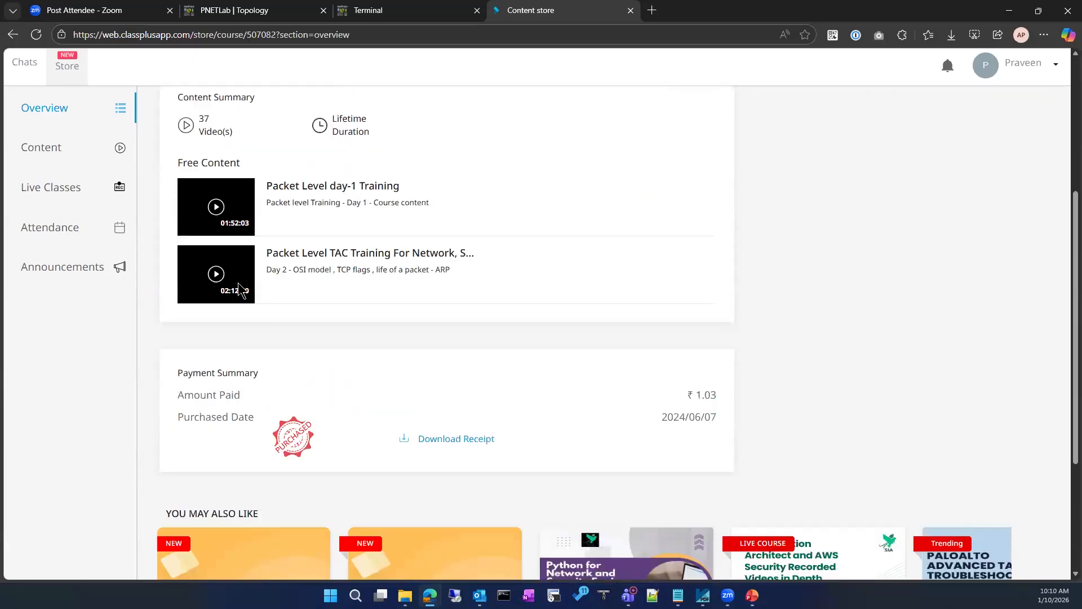
{"action": "scroll", "coordinate": [273, 314], "scroll_direction": "up", "scroll_amount": 3}
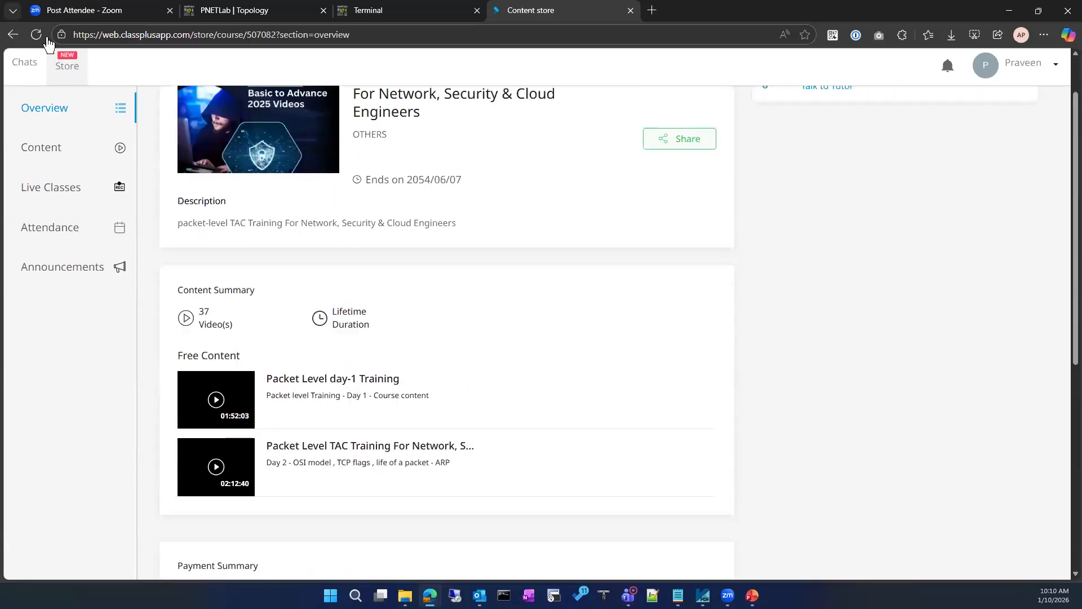
{"action": "left_click", "coordinate": [12, 35]}
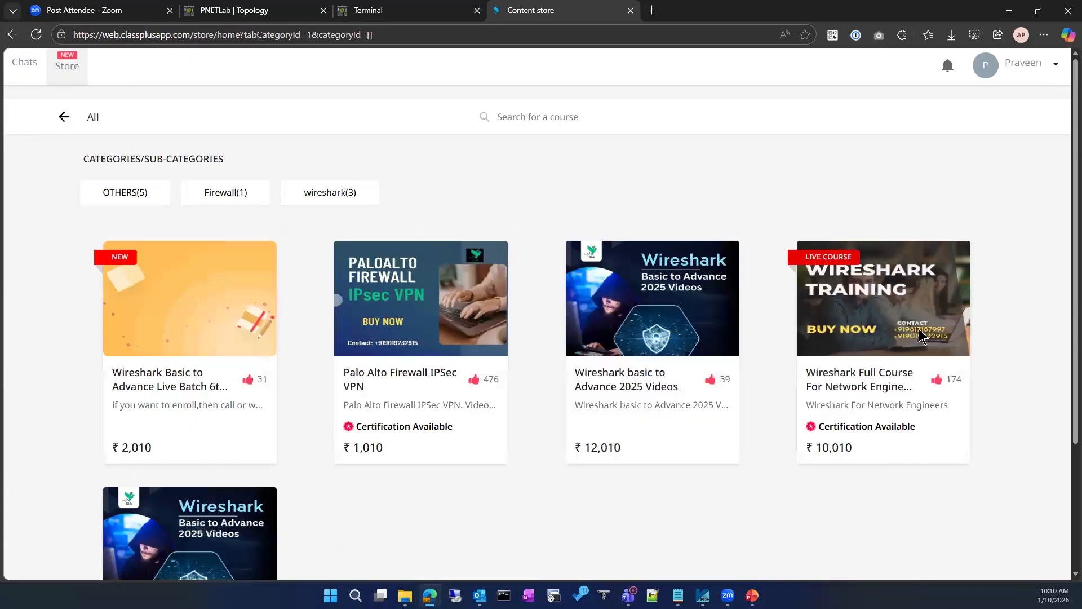
{"action": "left_click", "coordinate": [921, 337]}
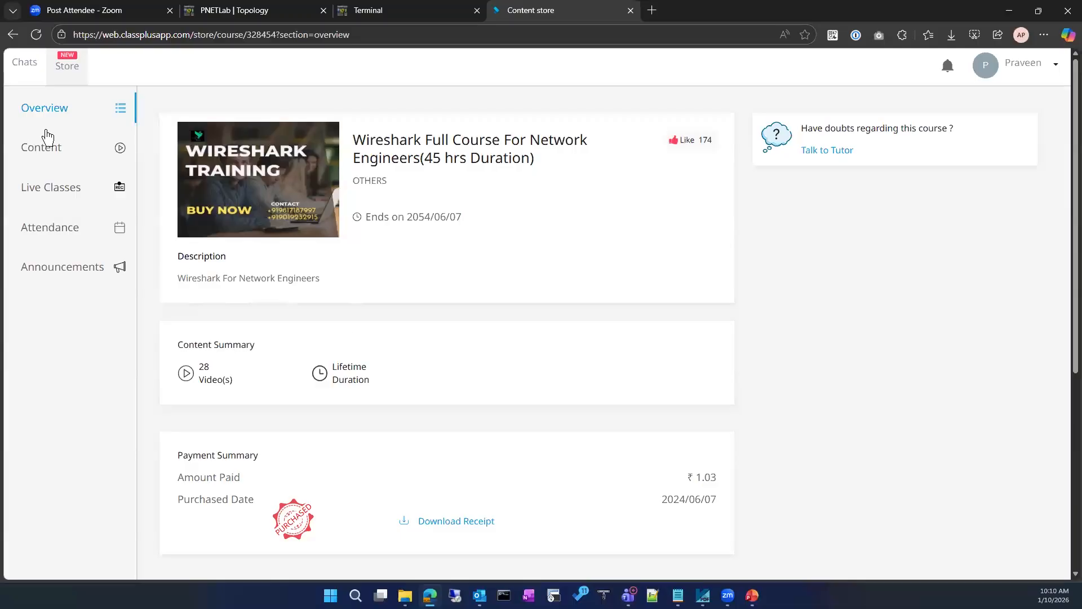
{"action": "left_click", "coordinate": [13, 34]}
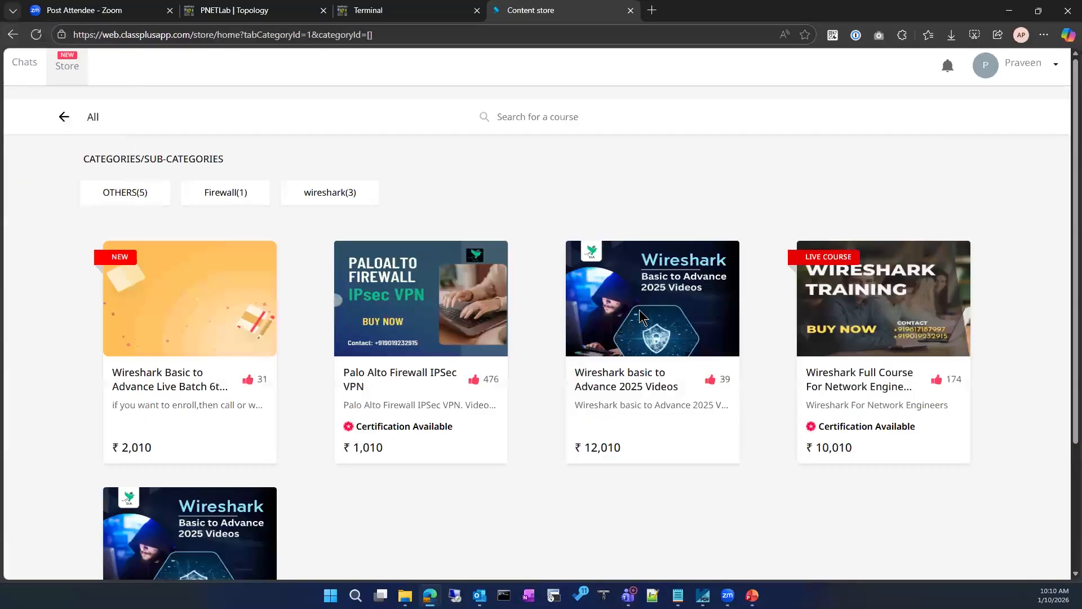
{"action": "left_click", "coordinate": [643, 318]}
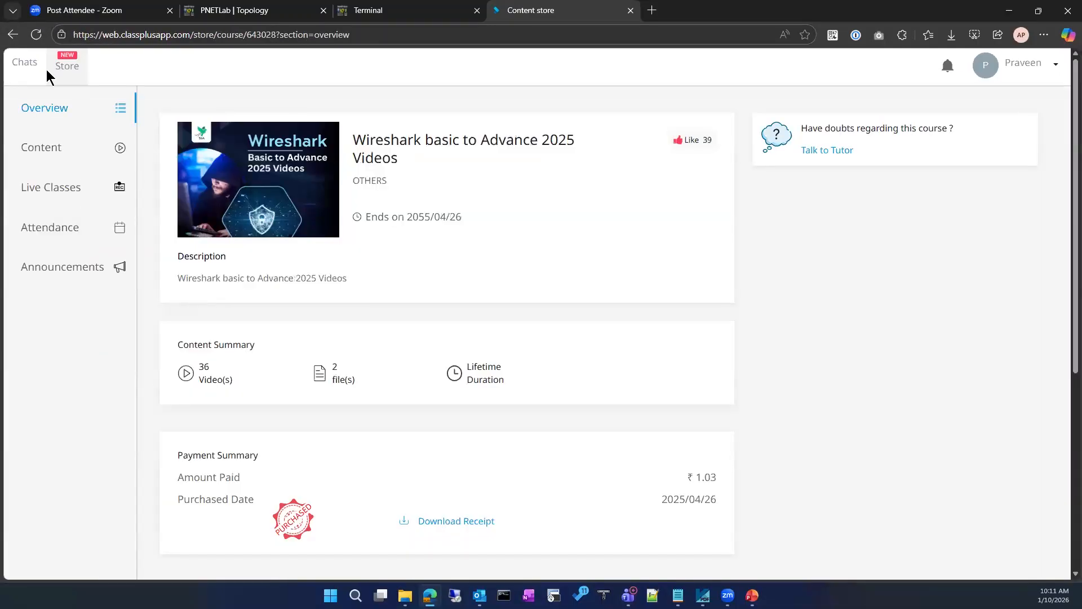
{"action": "left_click", "coordinate": [13, 34]}
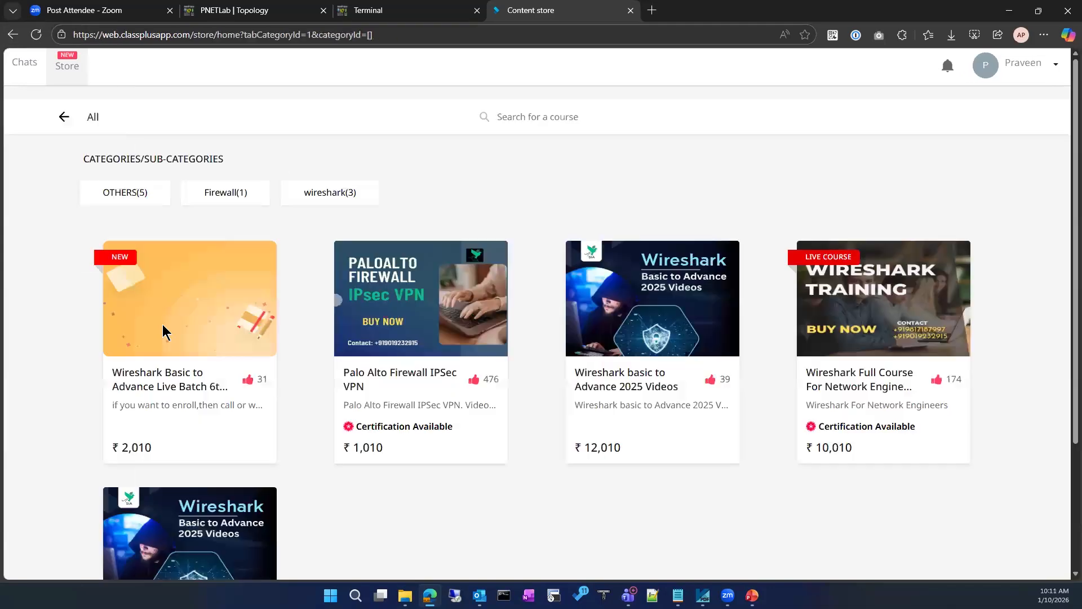
Open the Wireshark Basic to Advance Live Batch course and expand its free content list
{"action": "left_click", "coordinate": [163, 332]}
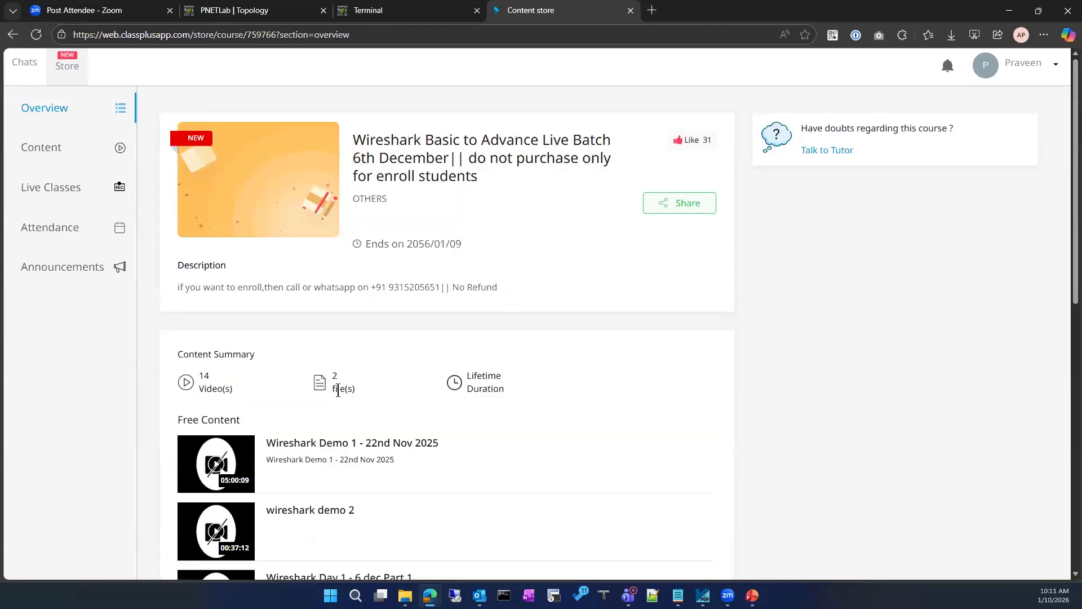
{"action": "scroll", "coordinate": [461, 411], "scroll_direction": "down", "scroll_amount": 5}
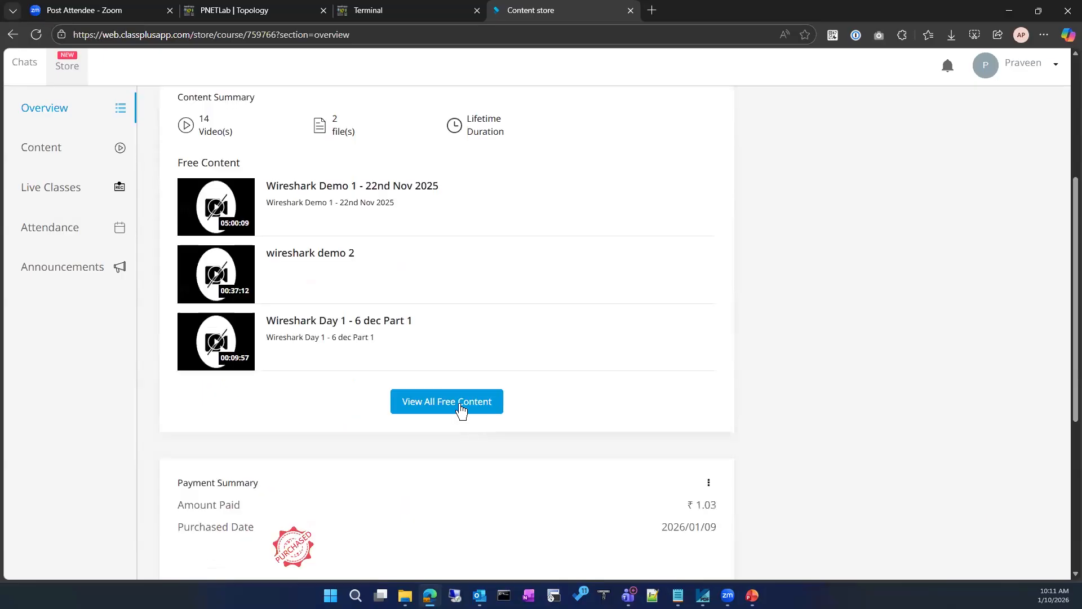
{"action": "left_click", "coordinate": [461, 410]}
{"action": "scroll", "coordinate": [426, 430], "scroll_direction": "down", "scroll_amount": 5}
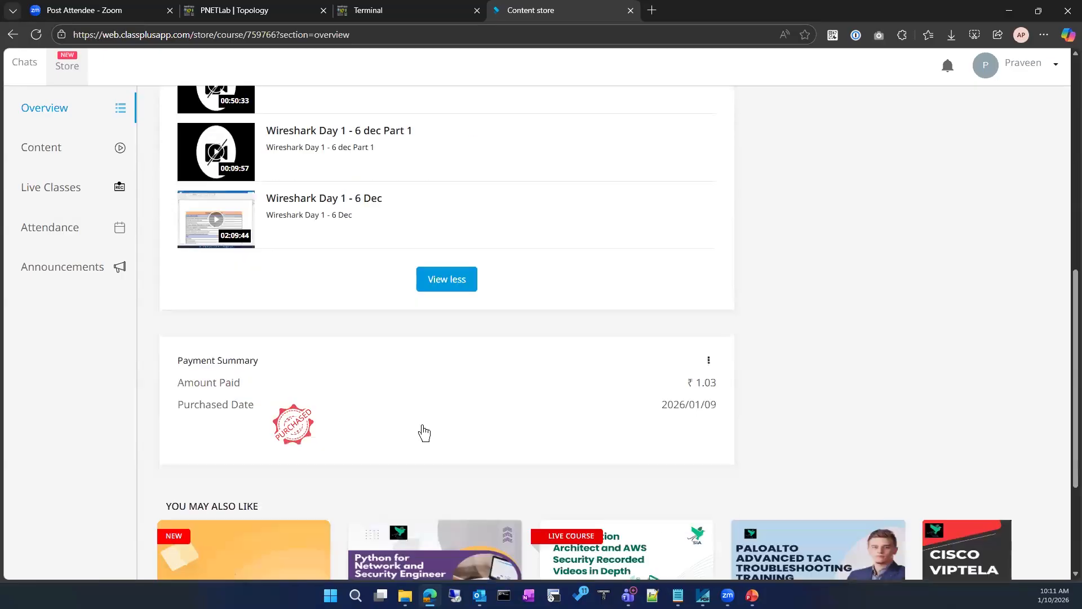
{"action": "scroll", "coordinate": [431, 423], "scroll_direction": "up", "scroll_amount": 2}
{"action": "scroll", "coordinate": [431, 423], "scroll_direction": "up", "scroll_amount": 3}
Show the course's Content section and open the OTHERS folder, retrying after the connection error
{"action": "left_click", "coordinate": [71, 155]}
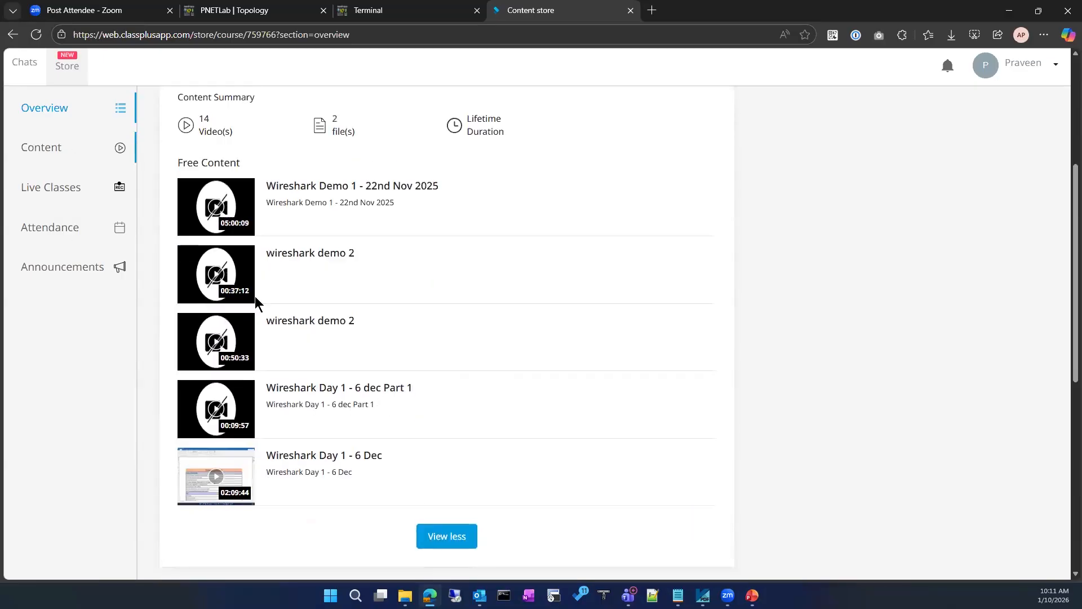
{"action": "scroll", "coordinate": [308, 395], "scroll_direction": "down", "scroll_amount": 10}
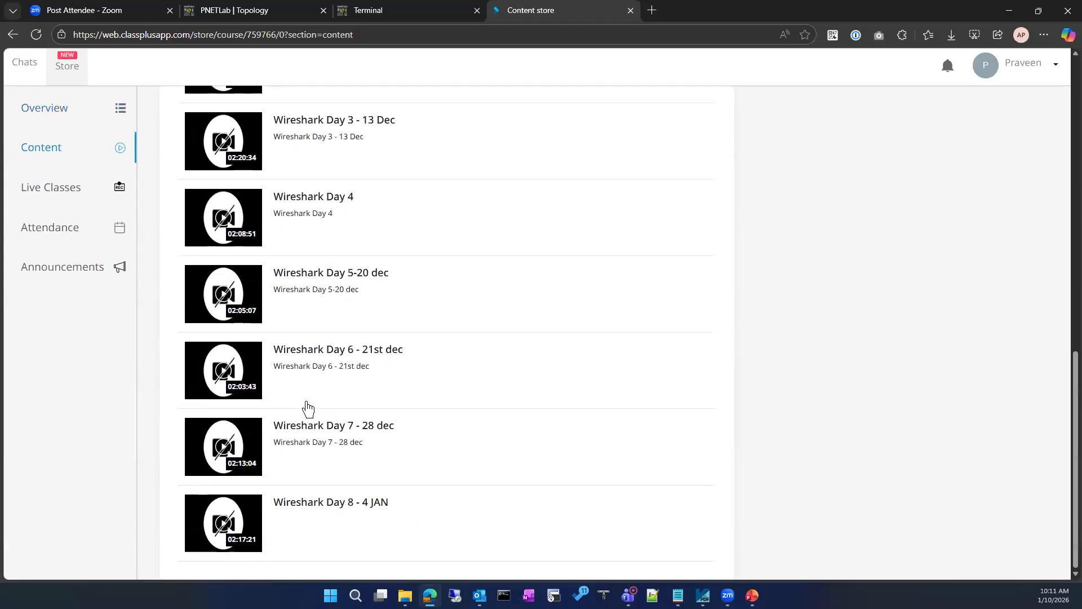
{"action": "scroll", "coordinate": [307, 409], "scroll_direction": "up", "scroll_amount": 10}
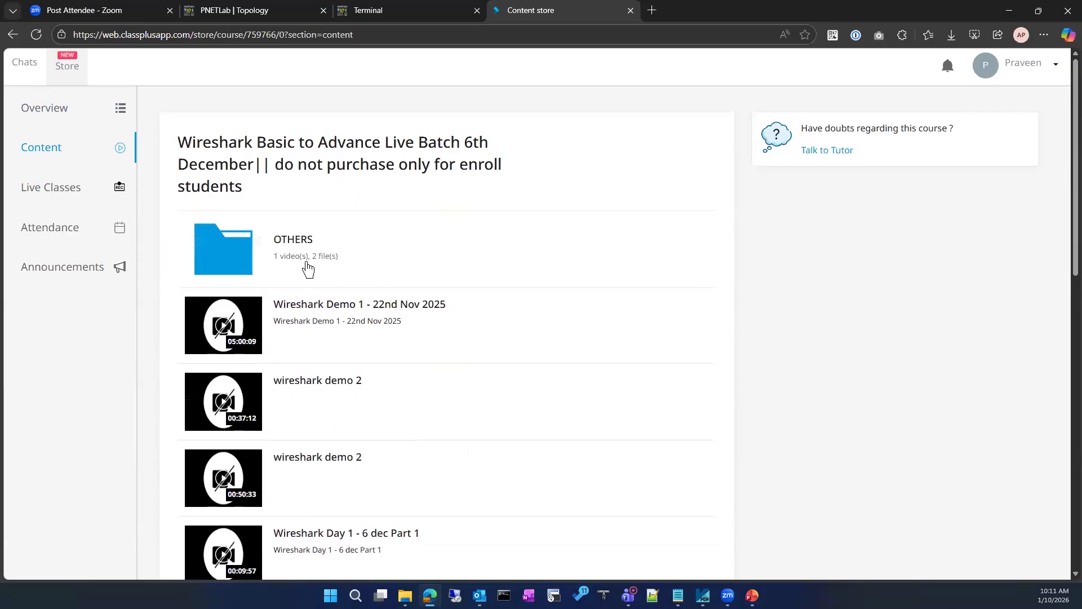
{"action": "left_click", "coordinate": [306, 268]}
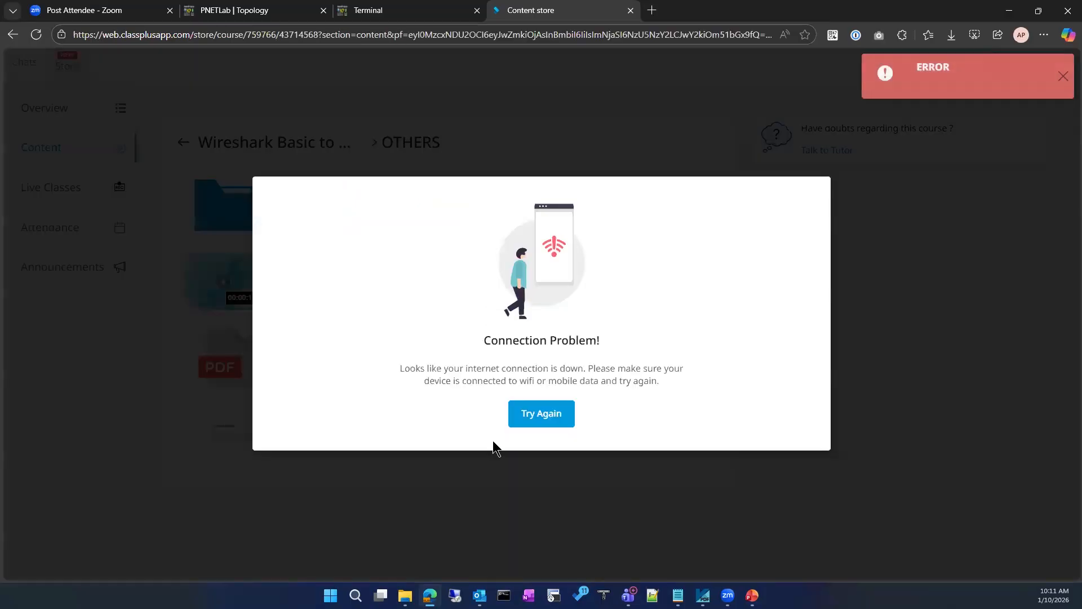
{"action": "left_click", "coordinate": [555, 419]}
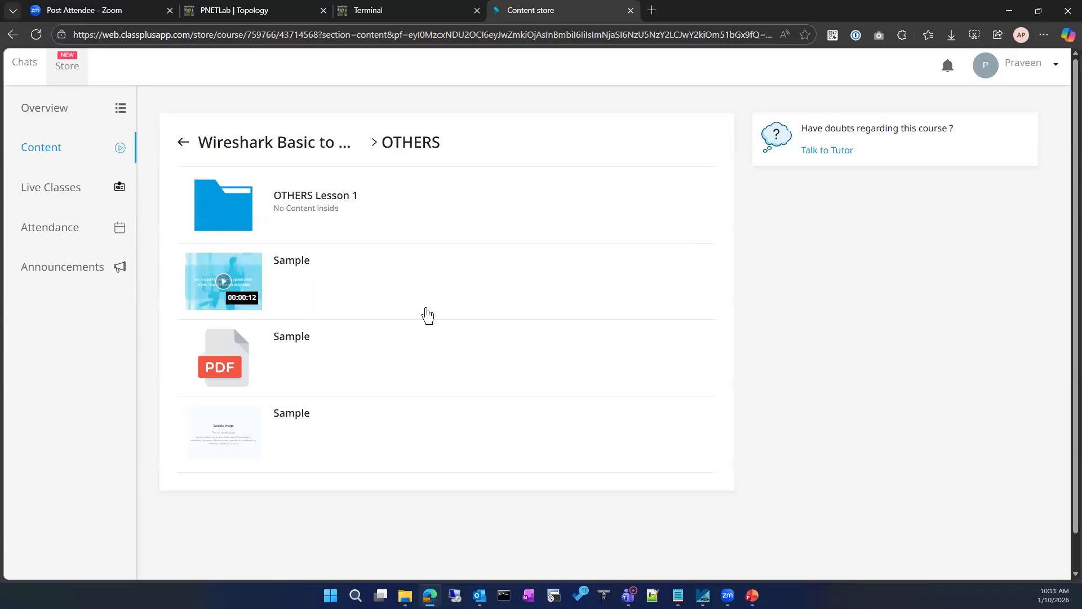
Try opening the Sample PDF repeatedly, dismissing each can't-be-viewed-on-web notice
{"action": "left_click", "coordinate": [424, 374]}
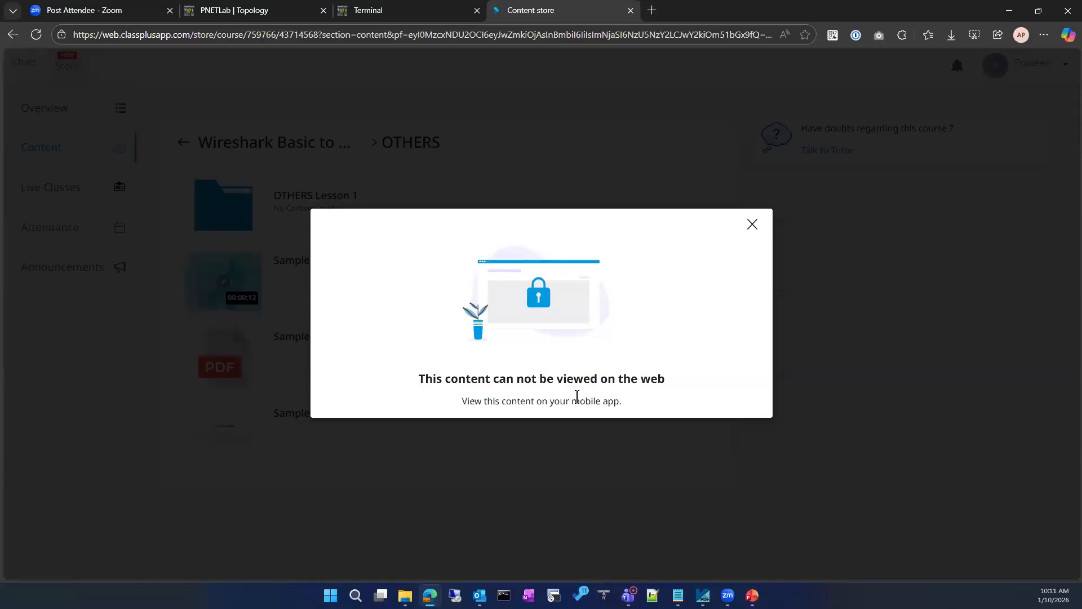
{"action": "left_click", "coordinate": [751, 225]}
{"action": "left_click", "coordinate": [213, 366]}
{"action": "key", "text": "Escape"}
{"action": "right_click", "coordinate": [333, 330]}
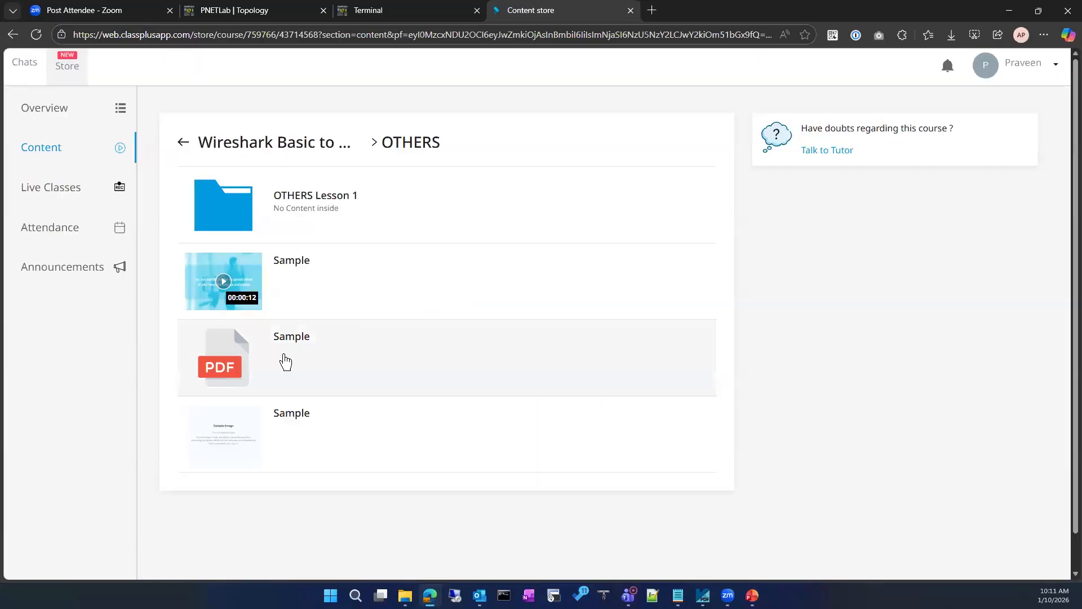
{"action": "left_click", "coordinate": [280, 362]}
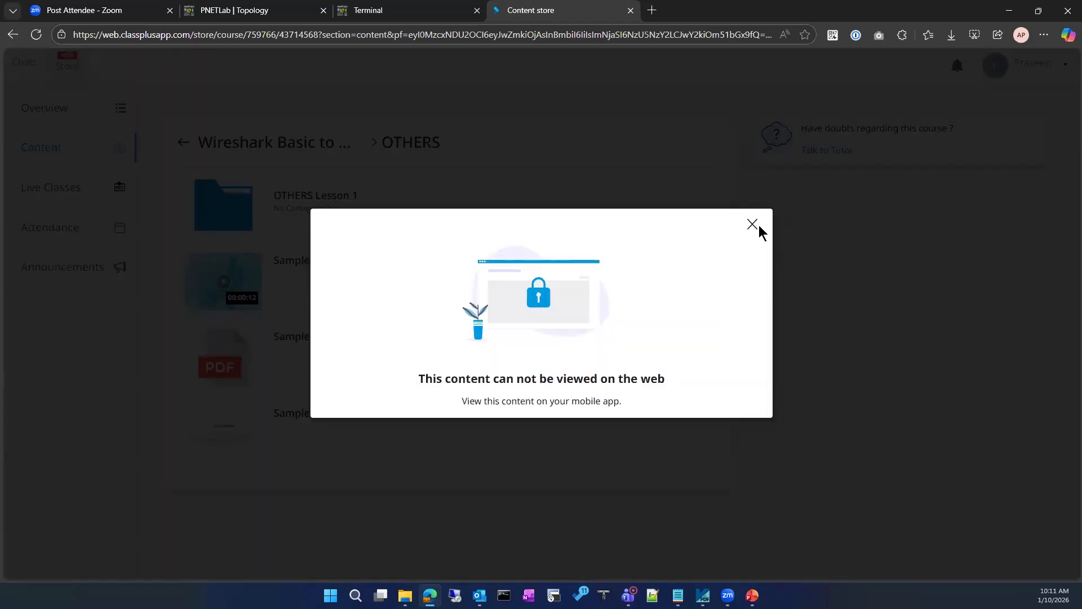
{"action": "left_click", "coordinate": [752, 224]}
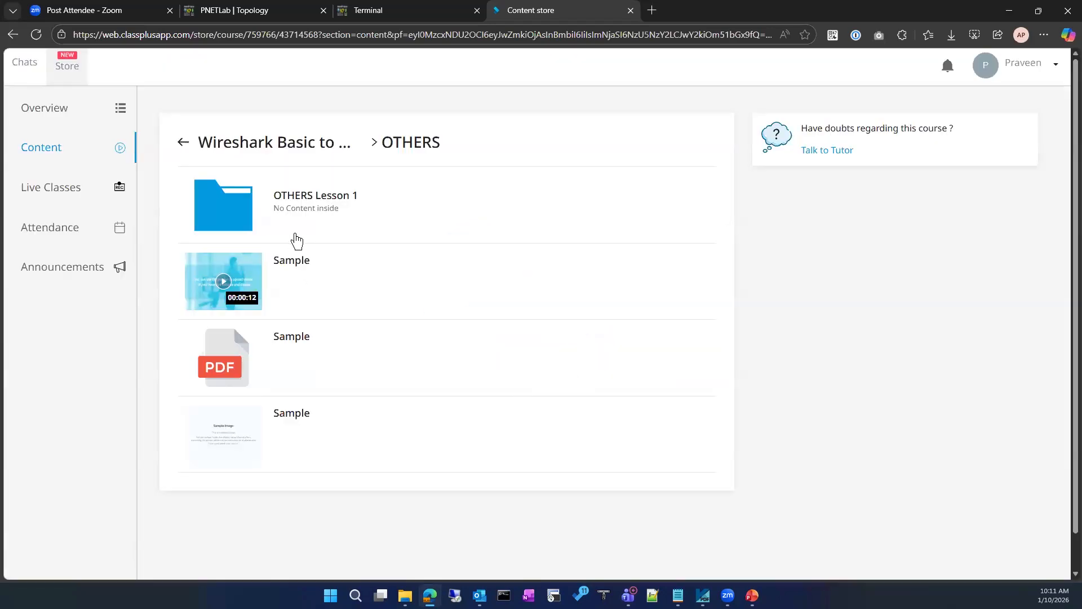
Open the OTHERS Lesson 1 folder, then review the course's full content list
{"action": "left_click", "coordinate": [244, 197]}
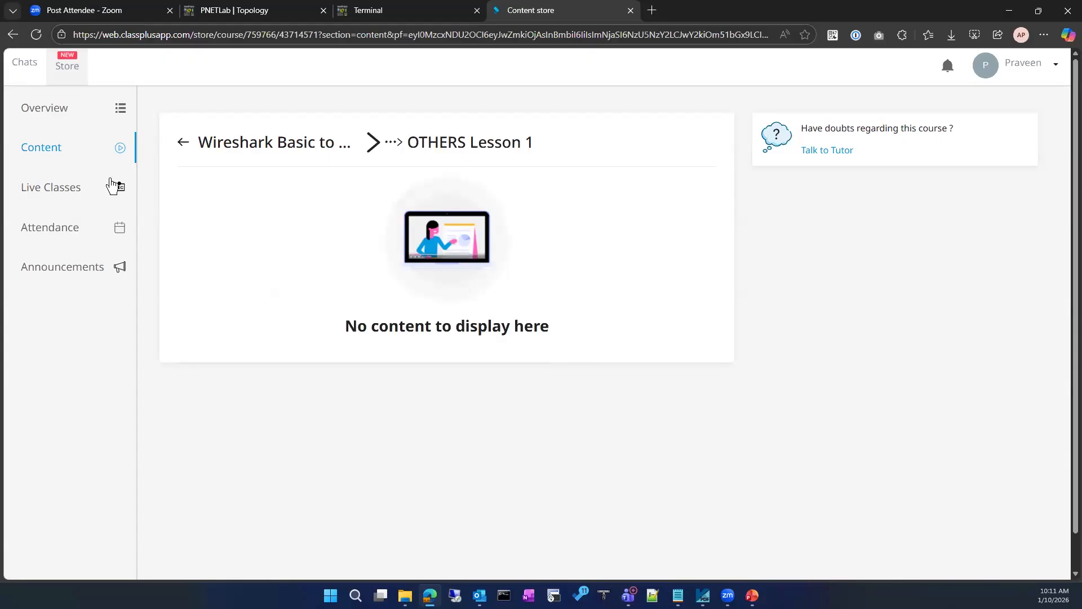
{"action": "left_click", "coordinate": [50, 148]}
{"action": "scroll", "coordinate": [336, 438], "scroll_direction": "down", "scroll_amount": 12}
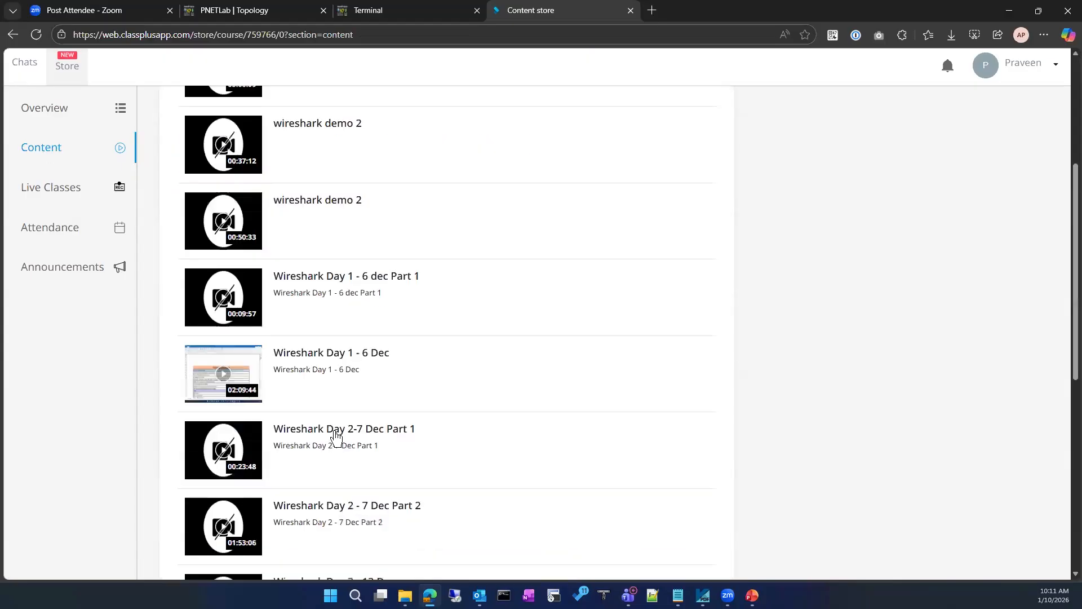
{"action": "scroll", "coordinate": [336, 437], "scroll_direction": "up", "scroll_amount": 12}
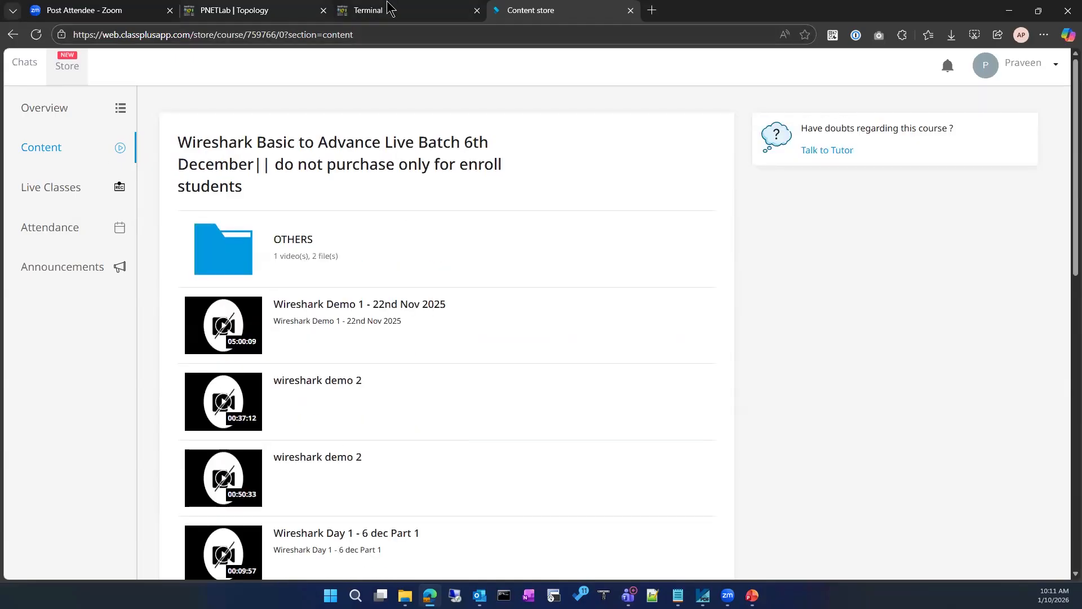
{"action": "key", "text": "ctrl+shift+Tab"}
Accept the Windows VM's privacy settings, dismiss the Edge promo and exit the Update Assistant
{"action": "left_click", "coordinate": [816, 521]}
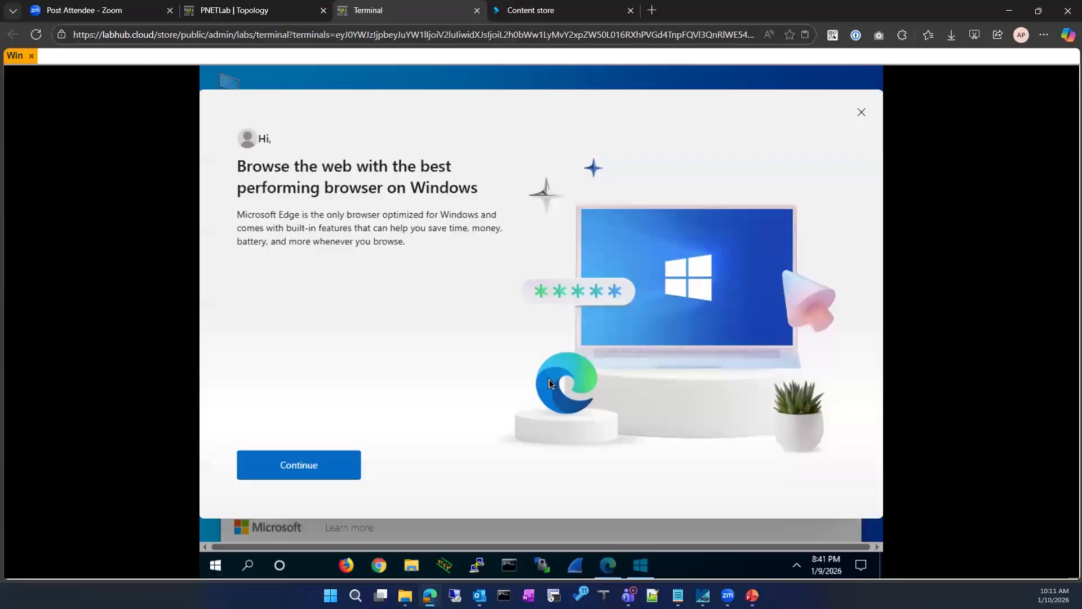
{"action": "left_click", "coordinate": [861, 111]}
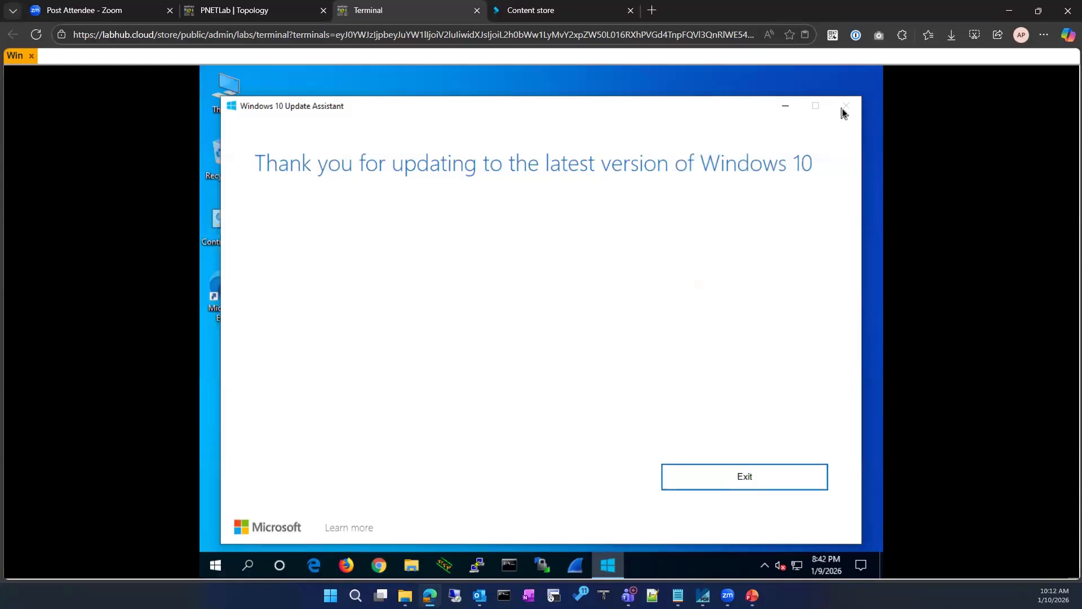
{"action": "left_click", "coordinate": [678, 476]}
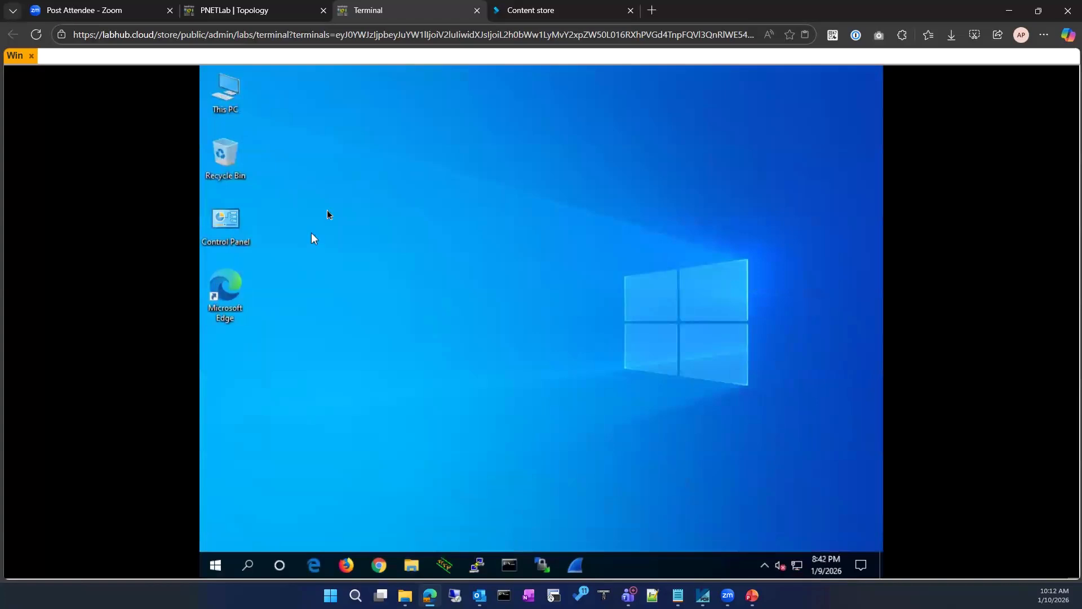
{"action": "left_click", "coordinate": [517, 19]}
{"action": "left_click", "coordinate": [1019, 68]}
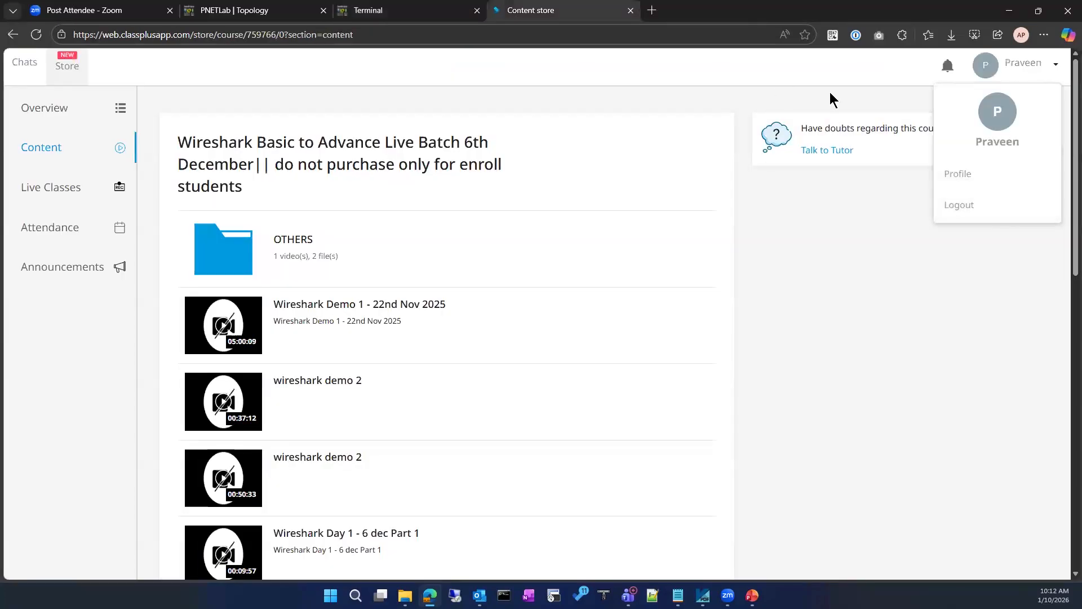
Log out of the Classplus account and close its tab
{"action": "left_click", "coordinate": [945, 217]}
{"action": "left_click", "coordinate": [487, 207]}
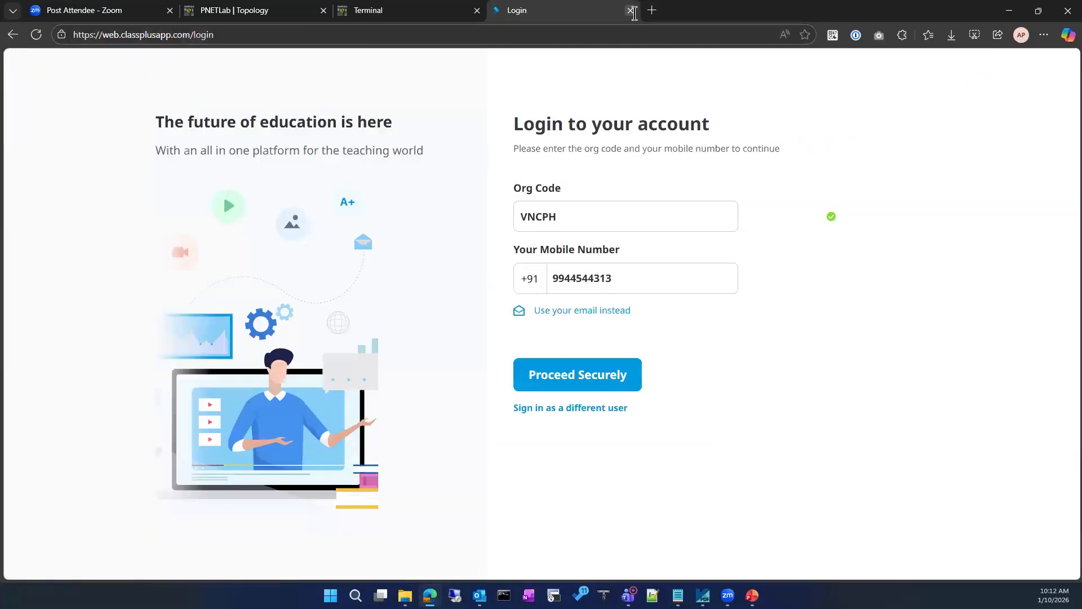
{"action": "left_click", "coordinate": [631, 10]}
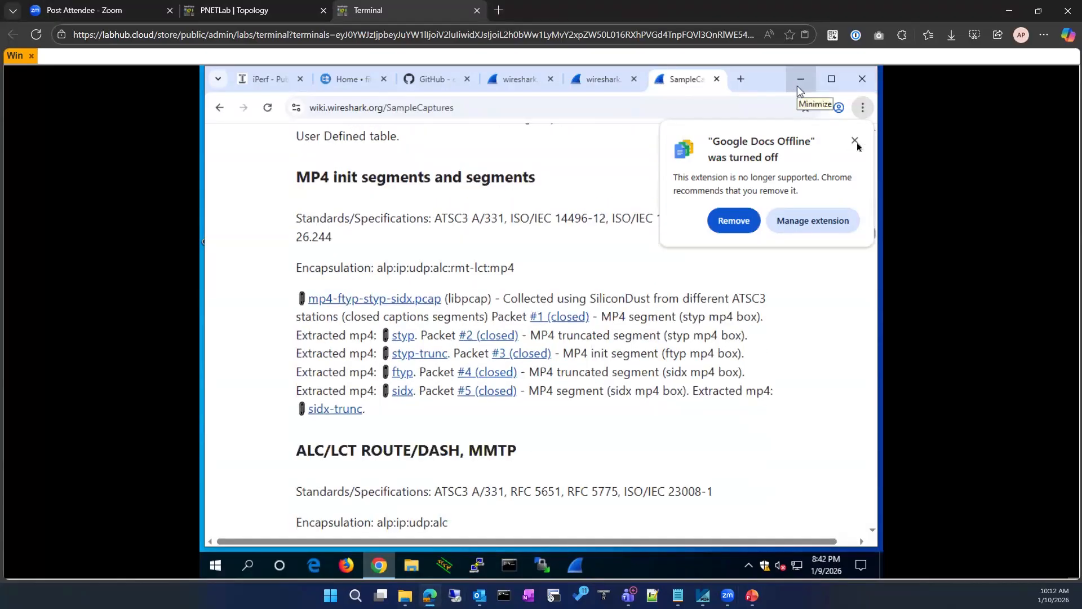
Minimize the VM's Chrome and bring PowerPoint forward at the blank slide 137
{"action": "left_click", "coordinate": [855, 140]}
{"action": "left_click", "coordinate": [801, 80]}
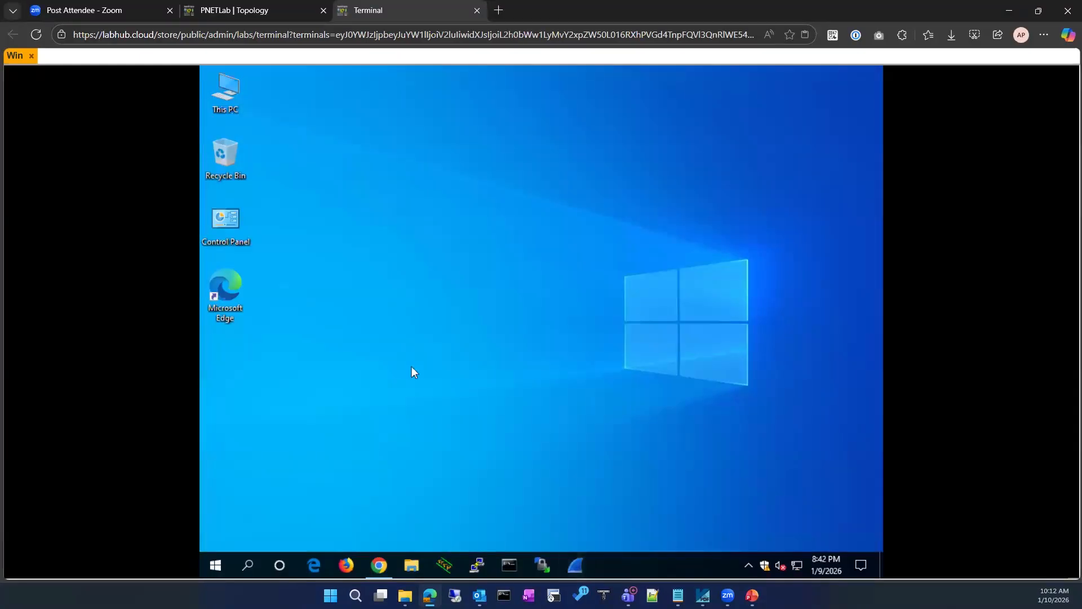
{"action": "left_click", "coordinate": [728, 596]}
{"action": "left_click", "coordinate": [753, 596]}
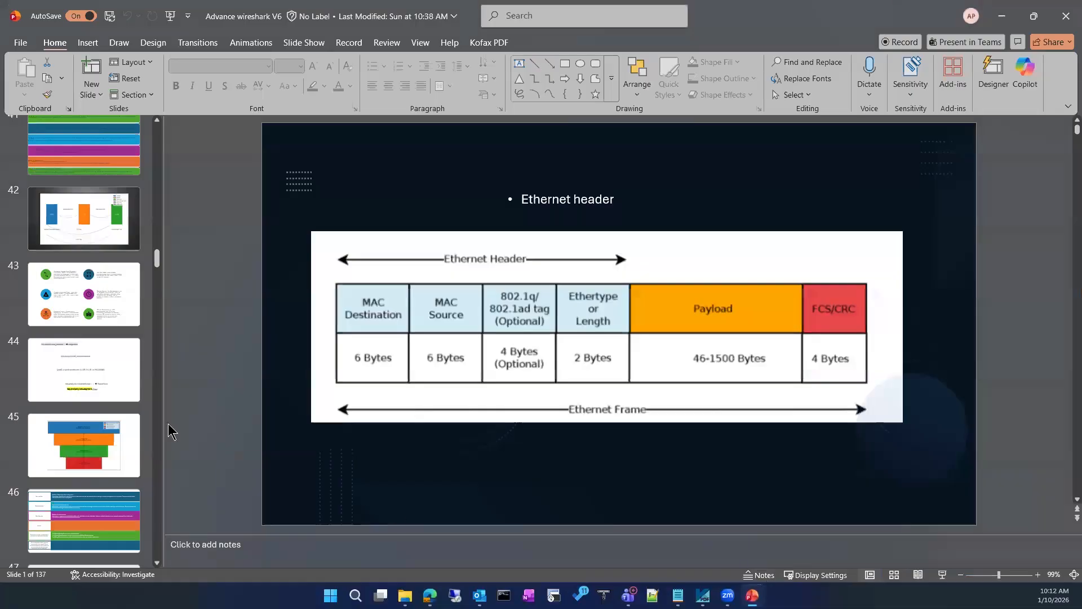
{"action": "scroll", "coordinate": [114, 257], "scroll_direction": "down", "scroll_amount": 3}
{"action": "left_click_drag", "start_coordinate": [156, 266], "coordinate": [101, 566]}
{"action": "left_click", "coordinate": [102, 527]}
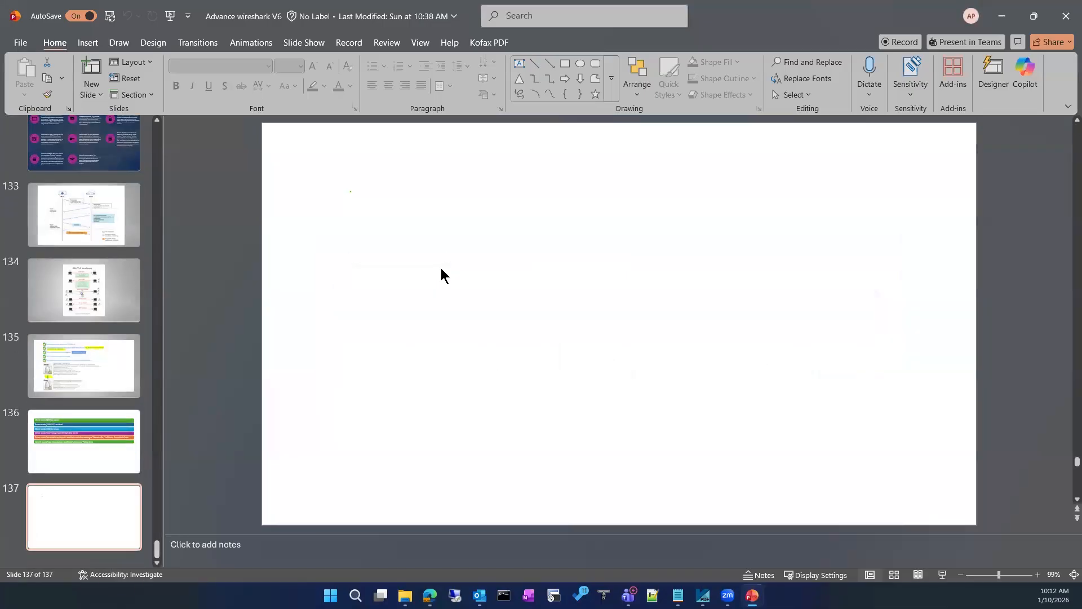
{"action": "left_click", "coordinate": [117, 43]}
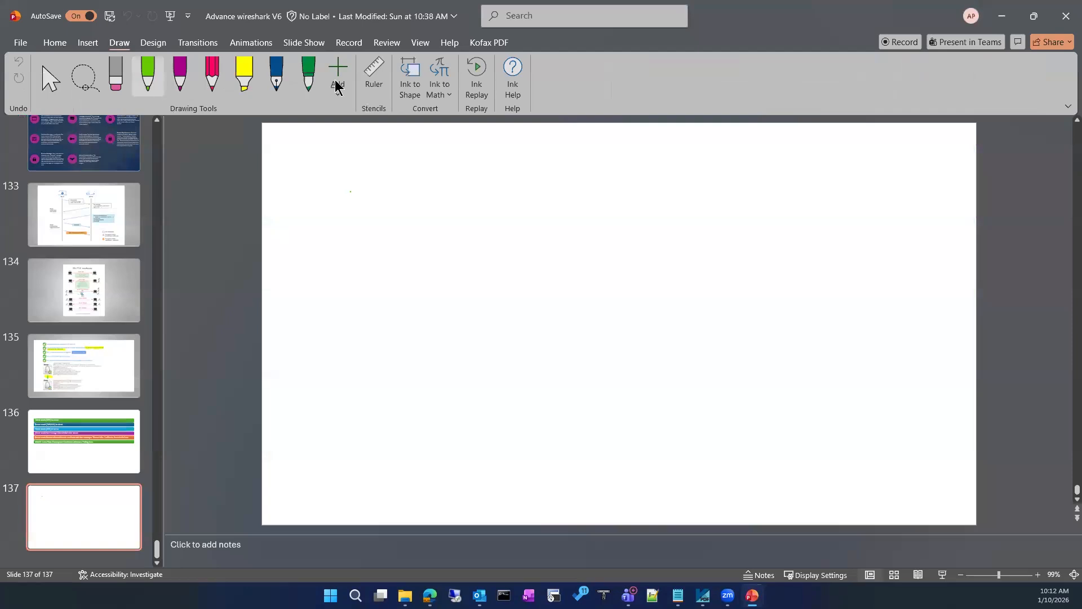
Pick a Draw-tab pen and set its colour to Dark Blue
{"action": "left_click", "coordinate": [158, 87]}
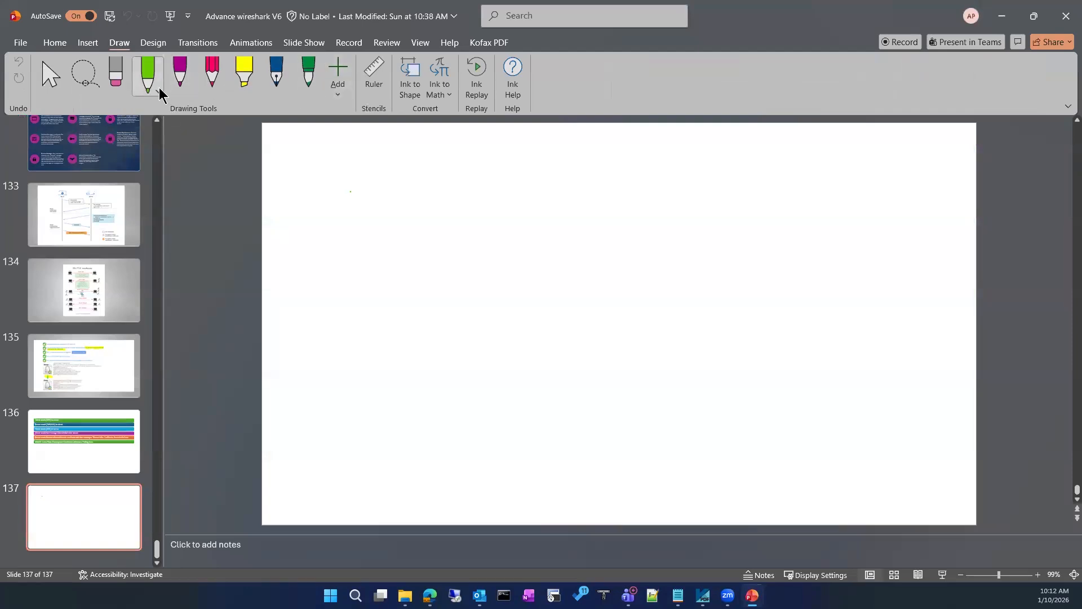
{"action": "left_click", "coordinate": [158, 90]}
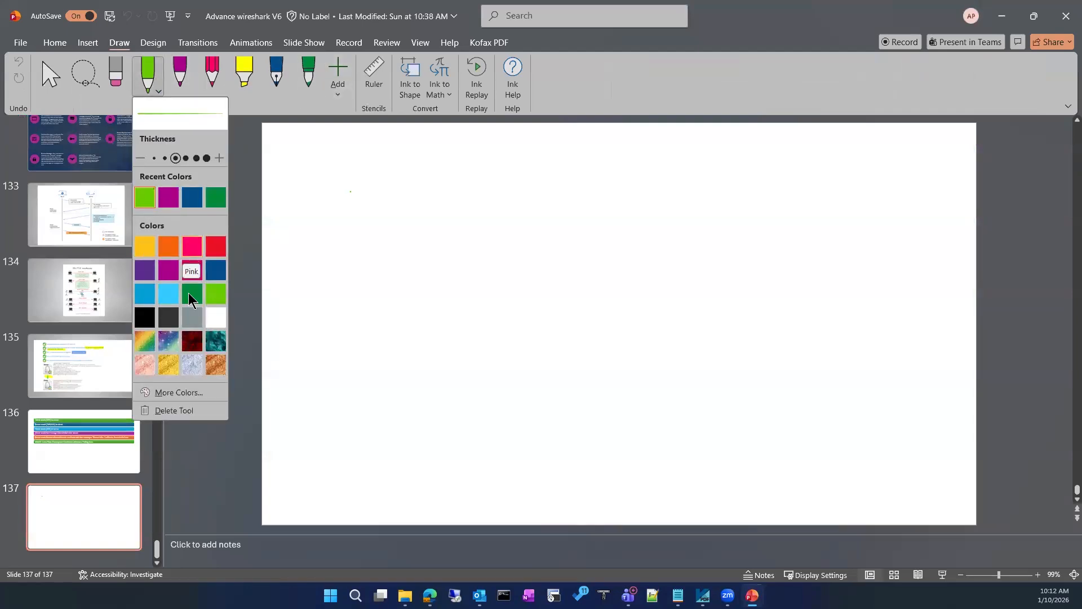
{"action": "left_click", "coordinate": [216, 270]}
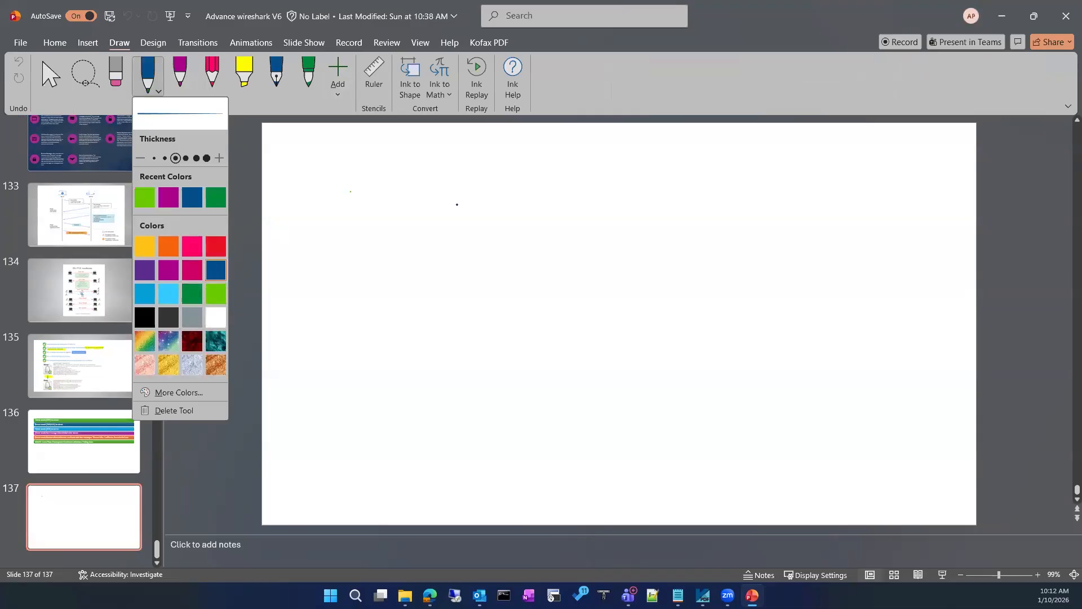
{"action": "left_click", "coordinate": [457, 205]}
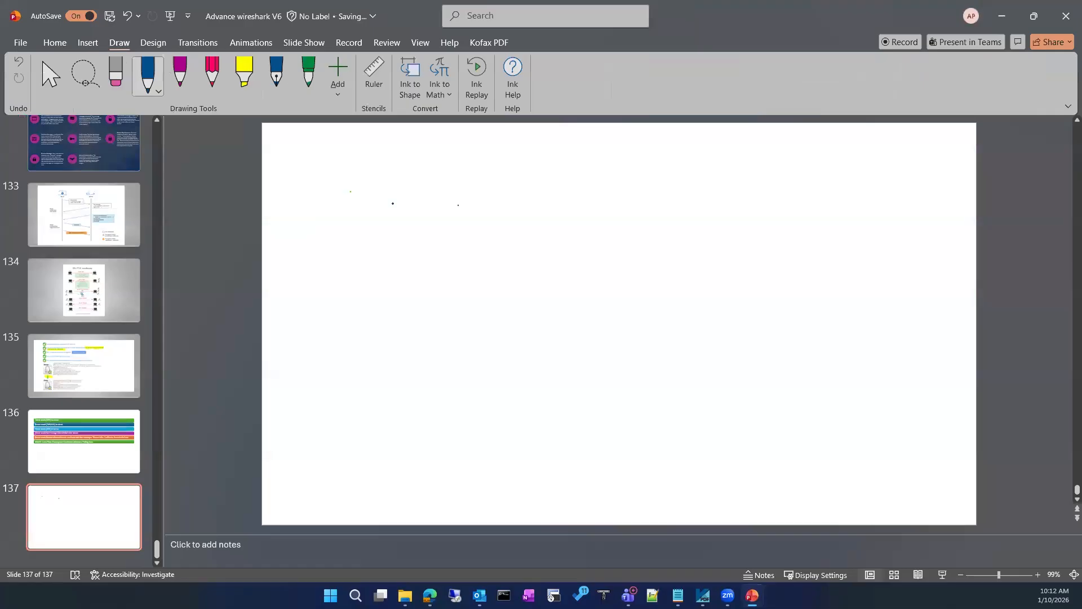
Draw a circled S and circled D with a P-to-P double-headed arrow between them
{"action": "left_click_drag", "start_coordinate": [407, 214], "coordinate": [394, 203]}
{"action": "left_click_drag", "start_coordinate": [728, 205], "coordinate": [727, 226]}
{"action": "mouse_move", "coordinate": [723, 204]}
{"action": "left_mouse_down"}
{"action": "mouse_move", "coordinate": [745, 210]}
{"action": "mouse_move", "coordinate": [726, 226]}
{"action": "mouse_move", "coordinate": [727, 198]}
{"action": "left_mouse_up"}
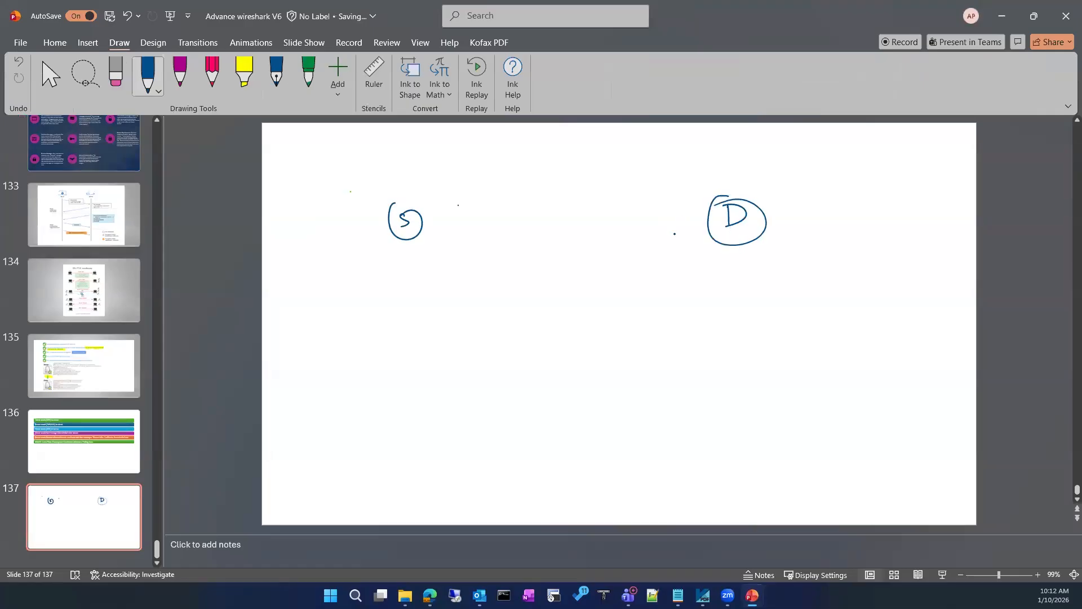
{"action": "mouse_move", "coordinate": [457, 258]}
{"action": "left_mouse_down"}
{"action": "mouse_move", "coordinate": [458, 283]}
{"action": "mouse_move", "coordinate": [459, 272]}
{"action": "mouse_move", "coordinate": [615, 269]}
{"action": "mouse_move", "coordinate": [598, 276]}
{"action": "left_mouse_up"}
{"action": "left_click_drag", "start_coordinate": [495, 260], "coordinate": [508, 278]}
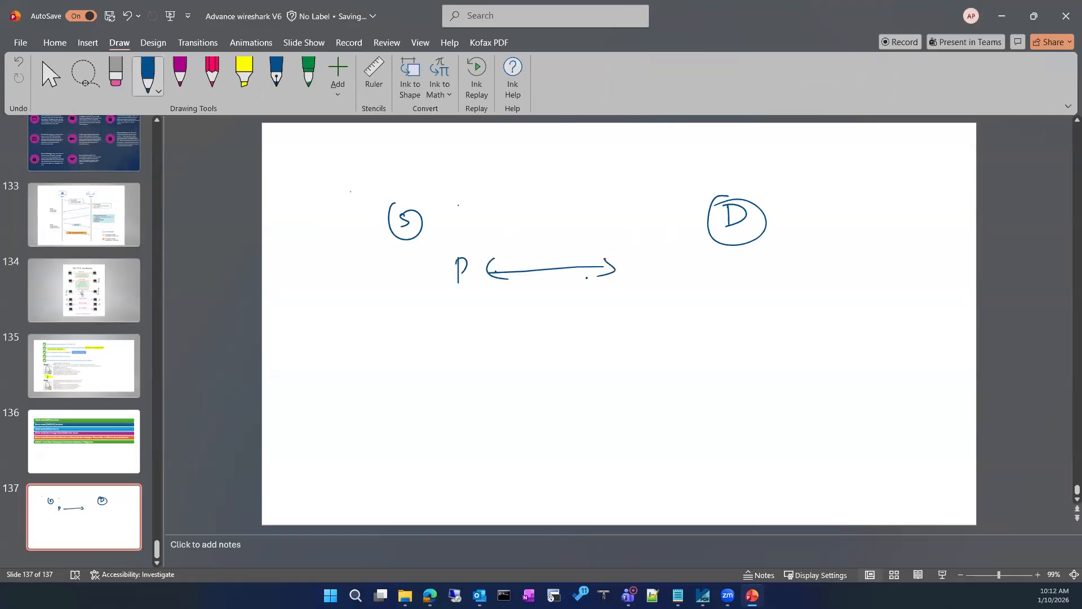
{"action": "mouse_move", "coordinate": [656, 263]}
{"action": "left_mouse_down"}
{"action": "mouse_move", "coordinate": [656, 286]}
{"action": "mouse_move", "coordinate": [657, 277]}
{"action": "left_mouse_up"}
Handwrite '3 Way handshake' above the arrow
{"action": "mouse_move", "coordinate": [541, 210]}
{"action": "left_mouse_down"}
{"action": "mouse_move", "coordinate": [543, 225]}
{"action": "mouse_move", "coordinate": [576, 214]}
{"action": "left_mouse_up"}
{"action": "mouse_move", "coordinate": [584, 217]}
{"action": "left_mouse_down"}
{"action": "mouse_move", "coordinate": [592, 241]}
{"action": "mouse_move", "coordinate": [641, 218]}
{"action": "left_mouse_up"}
{"action": "mouse_move", "coordinate": [652, 206]}
{"action": "left_mouse_down"}
{"action": "mouse_move", "coordinate": [647, 216]}
{"action": "mouse_move", "coordinate": [694, 210]}
{"action": "left_mouse_up"}
{"action": "left_click", "coordinate": [704, 209]}
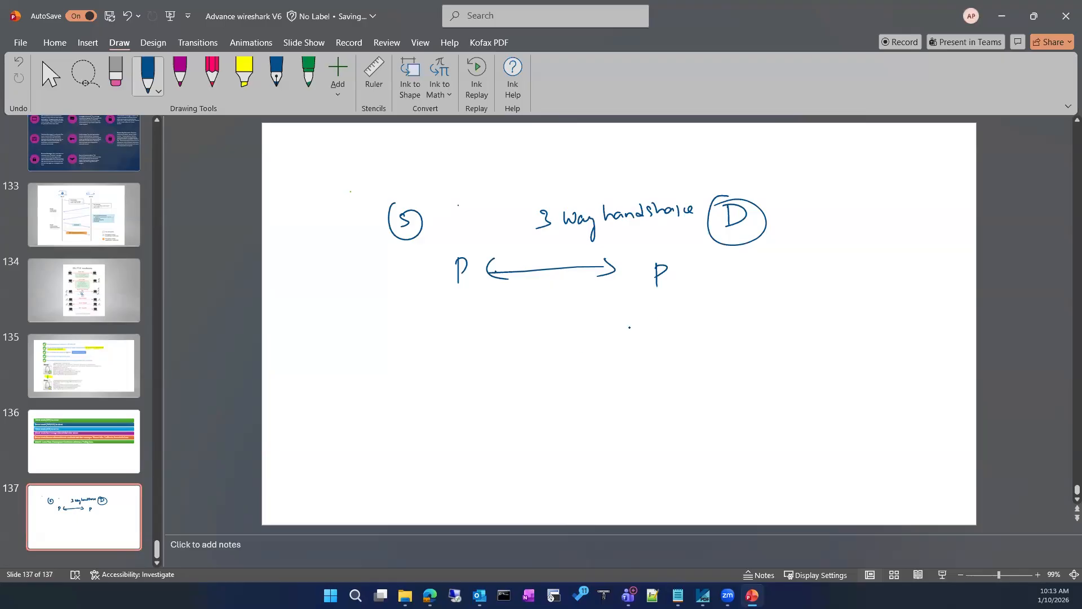
Draw arrows beneath the right P, a small circled D and a long line above them
{"action": "mouse_move", "coordinate": [626, 325]}
{"action": "left_mouse_down"}
{"action": "mouse_move", "coordinate": [660, 325]}
{"action": "mouse_move", "coordinate": [665, 381]}
{"action": "left_mouse_up"}
{"action": "left_click_drag", "start_coordinate": [662, 375], "coordinate": [667, 393]}
{"action": "left_click_drag", "start_coordinate": [774, 289], "coordinate": [764, 295]}
{"action": "mouse_move", "coordinate": [696, 314]}
{"action": "left_mouse_down"}
{"action": "mouse_move", "coordinate": [539, 315]}
{"action": "mouse_move", "coordinate": [552, 327]}
{"action": "left_mouse_up"}
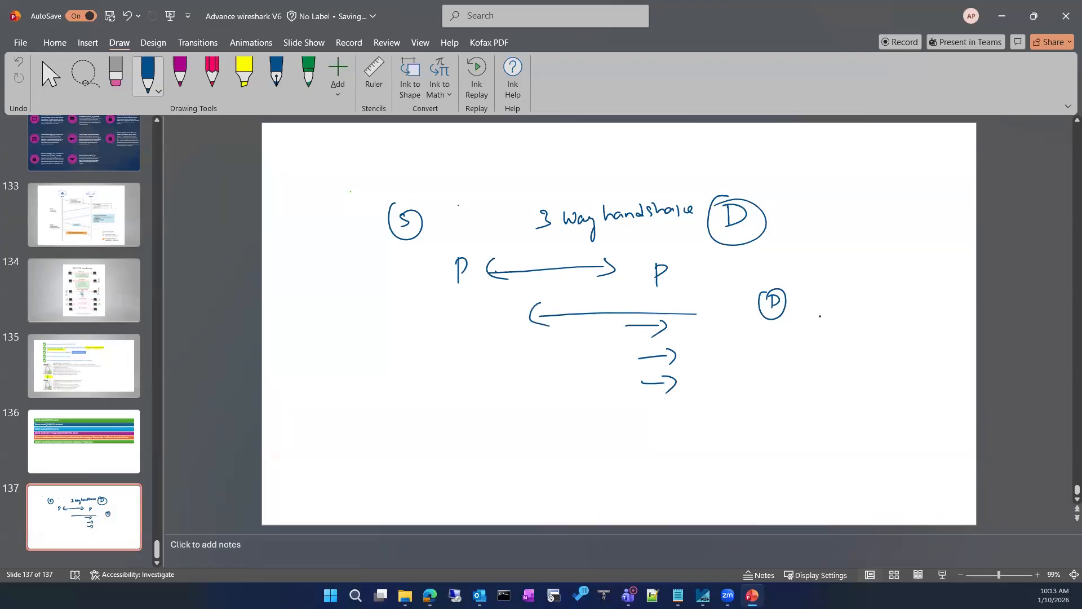
Handwrite 'DUPACKS' beside the small circled D and underline it
{"action": "left_click_drag", "start_coordinate": [807, 298], "coordinate": [810, 309]}
{"action": "left_click_drag", "start_coordinate": [821, 299], "coordinate": [821, 308]}
{"action": "left_click", "coordinate": [835, 301]}
{"action": "left_click_drag", "start_coordinate": [836, 297], "coordinate": [838, 305]}
{"action": "left_click_drag", "start_coordinate": [851, 303], "coordinate": [859, 299]}
{"action": "left_click_drag", "start_coordinate": [873, 293], "coordinate": [873, 301]}
{"action": "left_click_drag", "start_coordinate": [878, 292], "coordinate": [885, 302]}
{"action": "mouse_move", "coordinate": [899, 288]}
{"action": "left_mouse_down"}
{"action": "mouse_move", "coordinate": [893, 307]}
{"action": "mouse_move", "coordinate": [803, 331]}
{"action": "left_mouse_up"}
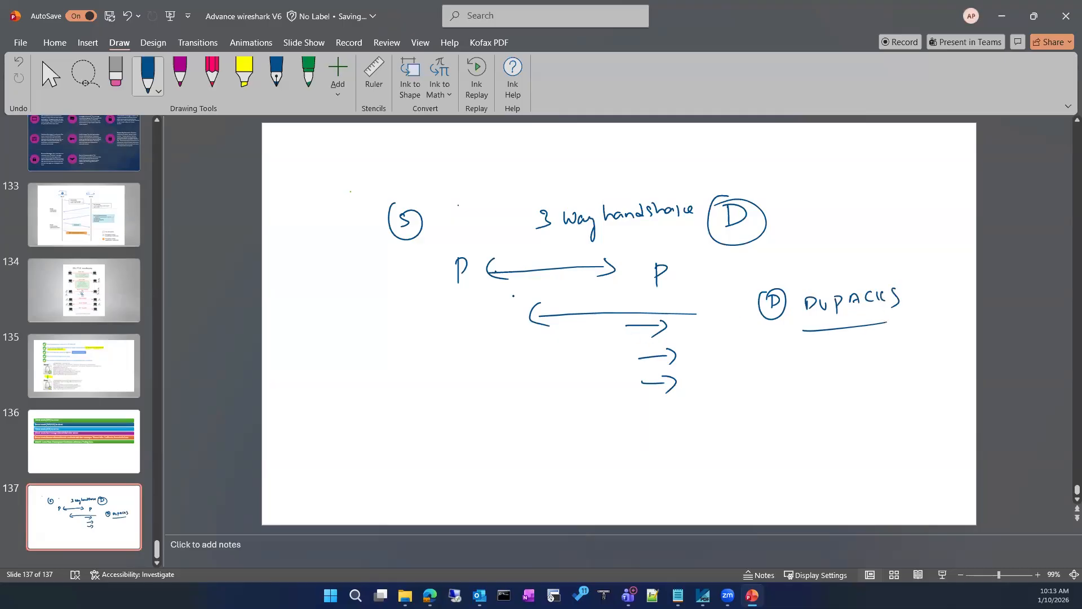
Handwrite 'Seq no #' to the left of the first P
{"action": "mouse_move", "coordinate": [342, 286]}
{"action": "left_mouse_down"}
{"action": "mouse_move", "coordinate": [334, 299]}
{"action": "mouse_move", "coordinate": [354, 300]}
{"action": "left_mouse_up"}
{"action": "left_click", "coordinate": [372, 291]}
{"action": "mouse_move", "coordinate": [366, 292]}
{"action": "left_mouse_down"}
{"action": "mouse_move", "coordinate": [370, 308]}
{"action": "mouse_move", "coordinate": [401, 290]}
{"action": "mouse_move", "coordinate": [431, 291]}
{"action": "left_mouse_up"}
{"action": "mouse_move", "coordinate": [415, 300]}
{"action": "left_mouse_down"}
{"action": "mouse_move", "coordinate": [427, 299]}
{"action": "mouse_move", "coordinate": [422, 308]}
{"action": "left_mouse_up"}
{"action": "left_click_drag", "start_coordinate": [429, 286], "coordinate": [427, 305]}
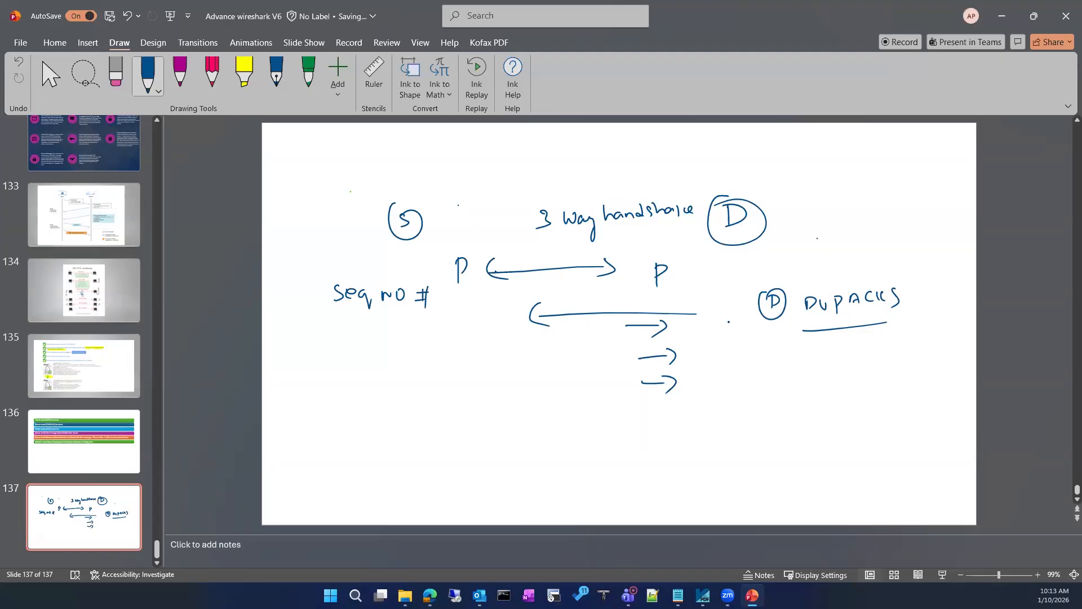
Handwrite 'ACK NO #' below the circled D
{"action": "mouse_move", "coordinate": [728, 345]}
{"action": "left_mouse_down"}
{"action": "mouse_move", "coordinate": [735, 327]}
{"action": "mouse_move", "coordinate": [738, 342]}
{"action": "left_mouse_up"}
{"action": "left_click_drag", "start_coordinate": [749, 333], "coordinate": [753, 344]}
{"action": "mouse_move", "coordinate": [761, 333]}
{"action": "left_mouse_down"}
{"action": "mouse_move", "coordinate": [758, 344]}
{"action": "mouse_move", "coordinate": [811, 336]}
{"action": "left_mouse_up"}
{"action": "left_click", "coordinate": [789, 335]}
{"action": "mouse_move", "coordinate": [797, 345]}
{"action": "left_mouse_down"}
{"action": "mouse_move", "coordinate": [810, 344]}
{"action": "mouse_move", "coordinate": [802, 353]}
{"action": "left_mouse_up"}
{"action": "left_click_drag", "start_coordinate": [808, 337], "coordinate": [806, 356]}
Write sequence numbers down the left and draw arrows rightward from 5 and 6
{"action": "left_click_drag", "start_coordinate": [448, 294], "coordinate": [458, 340]}
{"action": "left_click_drag", "start_coordinate": [454, 352], "coordinate": [487, 493]}
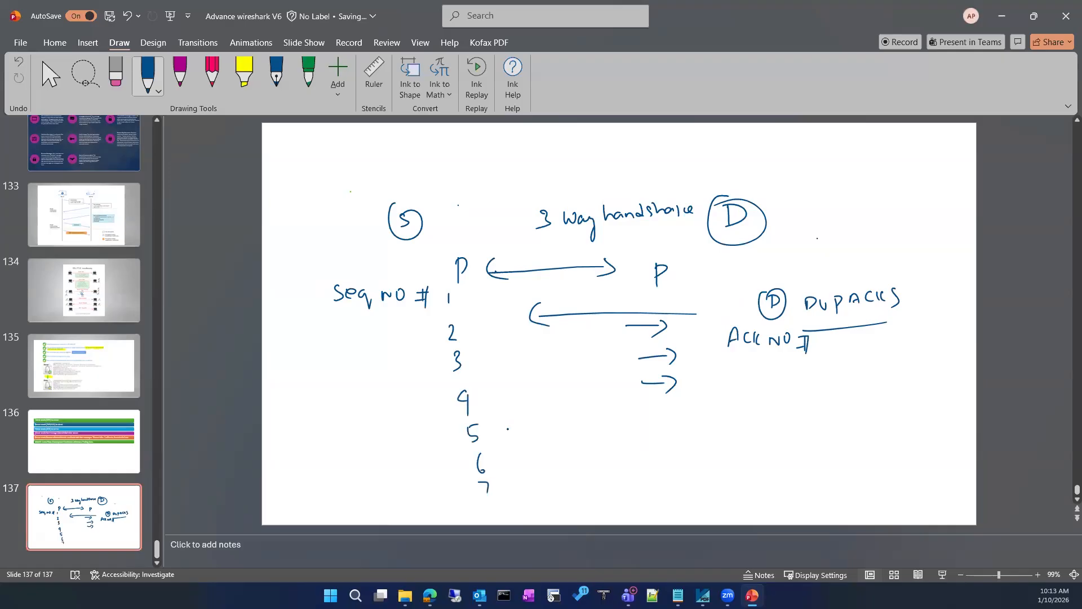
{"action": "left_click_drag", "start_coordinate": [506, 429], "coordinate": [667, 428]}
{"action": "left_click_drag", "start_coordinate": [665, 413], "coordinate": [667, 437]}
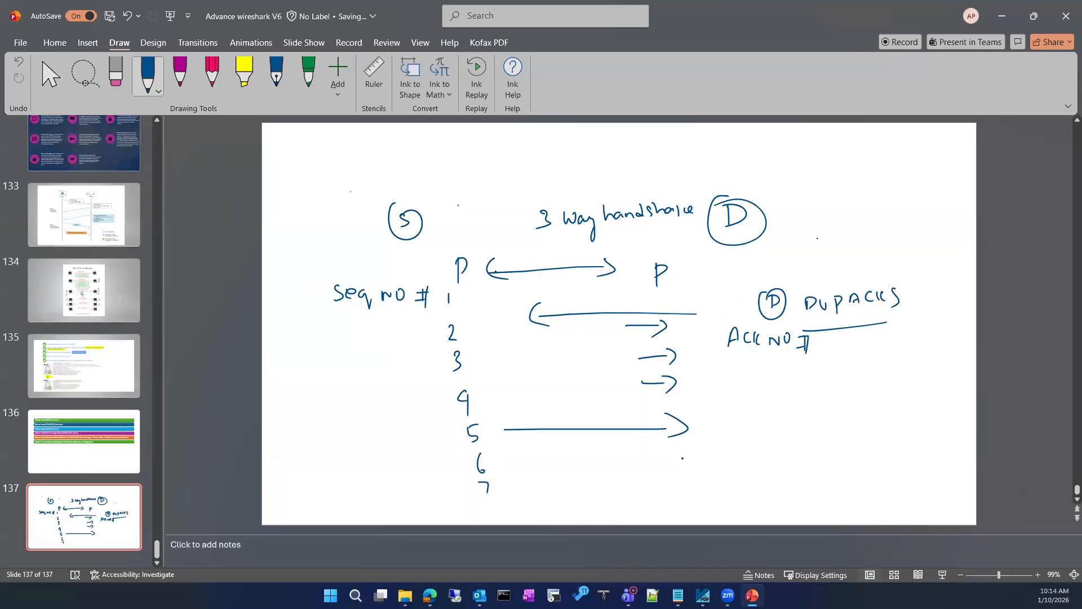
{"action": "mouse_move", "coordinate": [539, 461]}
{"action": "left_mouse_down"}
{"action": "mouse_move", "coordinate": [696, 461]}
{"action": "mouse_move", "coordinate": [698, 470]}
{"action": "left_mouse_up"}
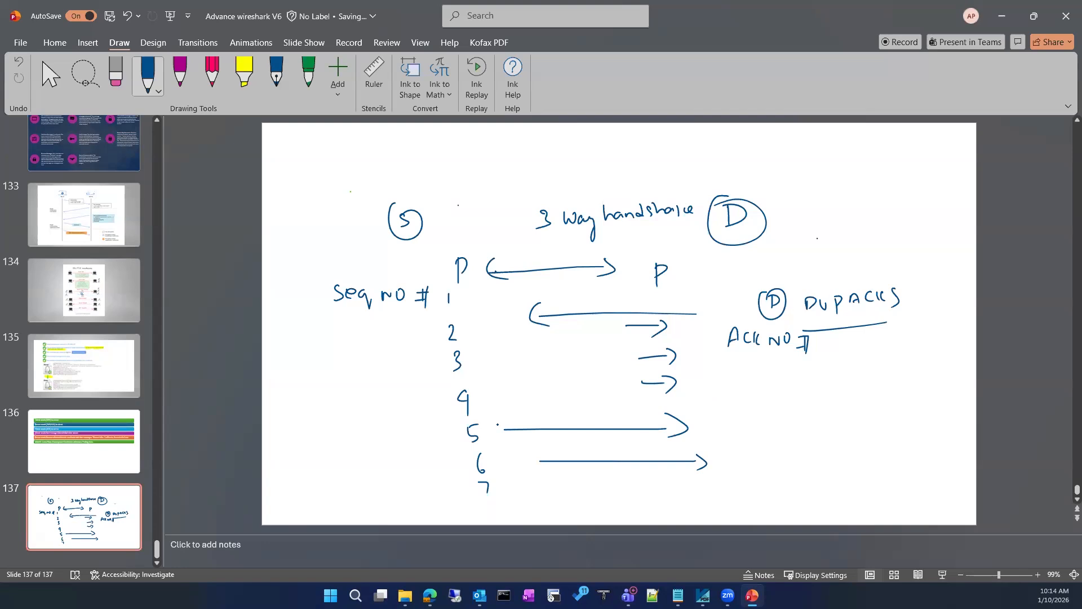
Write 'DUPACK #1' above the 5 arrow, box it and add an arrow
{"action": "mouse_move", "coordinate": [500, 418]}
{"action": "left_mouse_down"}
{"action": "mouse_move", "coordinate": [556, 397]}
{"action": "mouse_move", "coordinate": [578, 415]}
{"action": "mouse_move", "coordinate": [606, 401]}
{"action": "left_mouse_up"}
{"action": "left_click", "coordinate": [617, 411]}
{"action": "left_click_drag", "start_coordinate": [608, 414], "coordinate": [620, 403]}
{"action": "left_click_drag", "start_coordinate": [629, 400], "coordinate": [632, 407]}
{"action": "mouse_move", "coordinate": [646, 396]}
{"action": "left_mouse_down"}
{"action": "mouse_move", "coordinate": [639, 406]}
{"action": "mouse_move", "coordinate": [661, 399]}
{"action": "left_mouse_up"}
{"action": "mouse_move", "coordinate": [654, 397]}
{"action": "left_mouse_down"}
{"action": "mouse_move", "coordinate": [653, 411]}
{"action": "mouse_move", "coordinate": [663, 407]}
{"action": "left_mouse_up"}
{"action": "left_click", "coordinate": [572, 393]}
{"action": "mouse_move", "coordinate": [592, 379]}
{"action": "left_mouse_down"}
{"action": "mouse_move", "coordinate": [591, 436]}
{"action": "mouse_move", "coordinate": [575, 383]}
{"action": "left_mouse_up"}
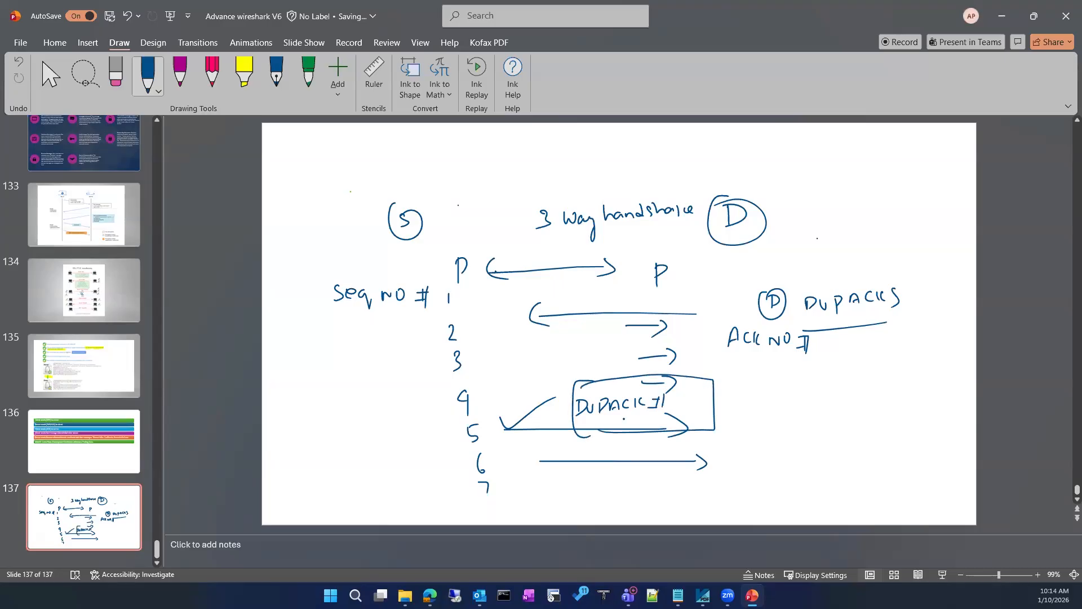
{"action": "left_click_drag", "start_coordinate": [742, 404], "coordinate": [767, 411]}
Write a 'When there' note, then erase it and reselect the dark-blue pen
{"action": "left_click_drag", "start_coordinate": [827, 383], "coordinate": [890, 390]}
{"action": "mouse_move", "coordinate": [892, 379]}
{"action": "left_mouse_down"}
{"action": "mouse_move", "coordinate": [903, 389]}
{"action": "mouse_move", "coordinate": [924, 378]}
{"action": "left_mouse_up"}
{"action": "mouse_move", "coordinate": [923, 385]}
{"action": "left_mouse_down"}
{"action": "mouse_move", "coordinate": [931, 377]}
{"action": "mouse_move", "coordinate": [936, 389]}
{"action": "left_mouse_up"}
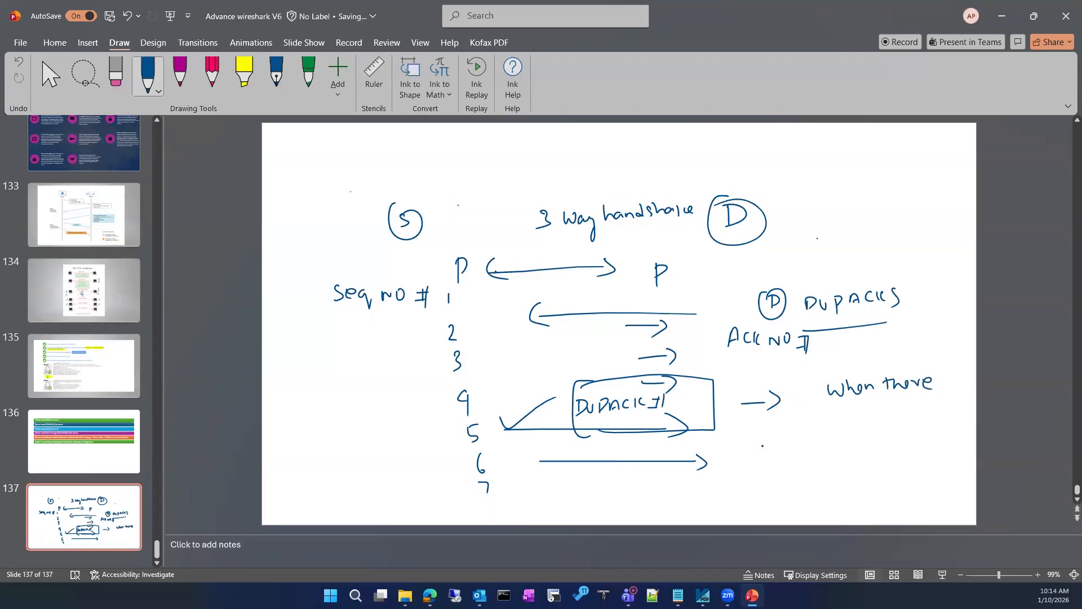
{"action": "left_click_drag", "start_coordinate": [800, 436], "coordinate": [803, 442]}
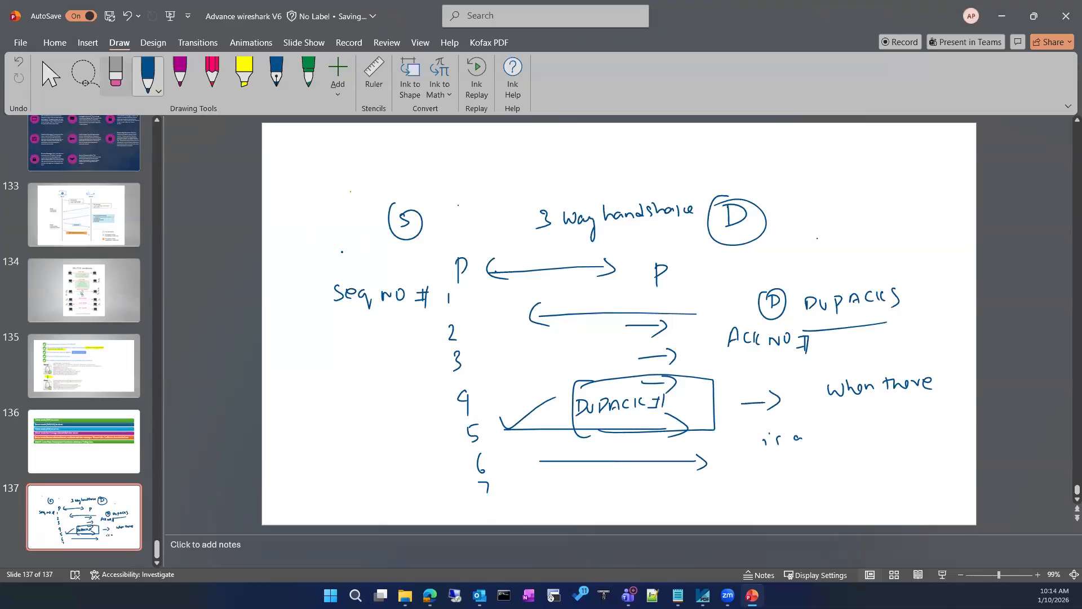
{"action": "left_click", "coordinate": [115, 84]}
{"action": "mouse_move", "coordinate": [829, 382]}
{"action": "left_mouse_down"}
{"action": "mouse_move", "coordinate": [728, 450]}
{"action": "mouse_move", "coordinate": [795, 429]}
{"action": "mouse_move", "coordinate": [786, 426]}
{"action": "left_mouse_up"}
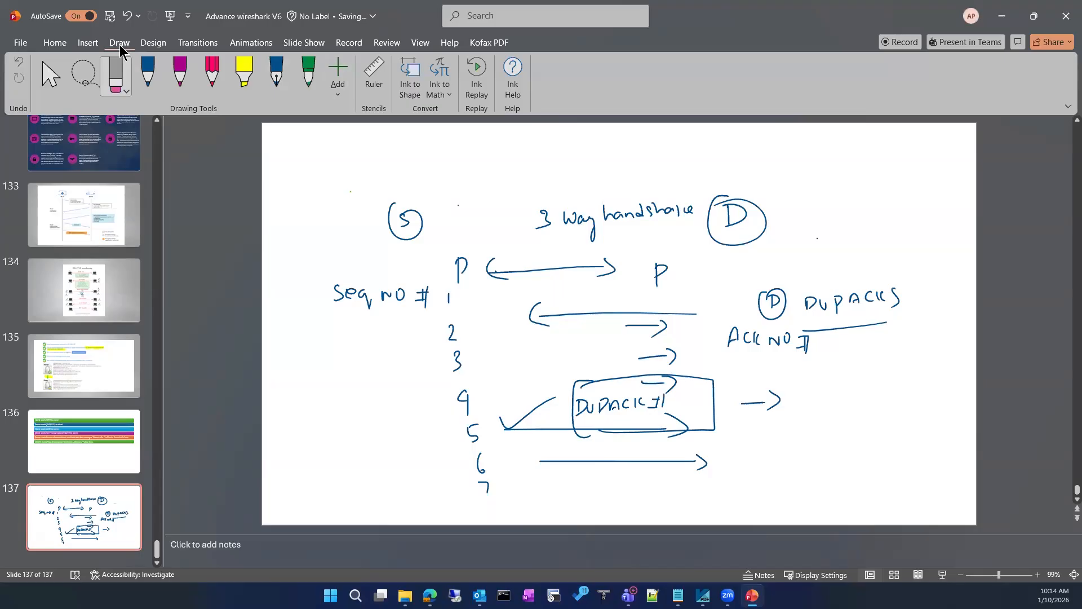
{"action": "left_click", "coordinate": [155, 79]}
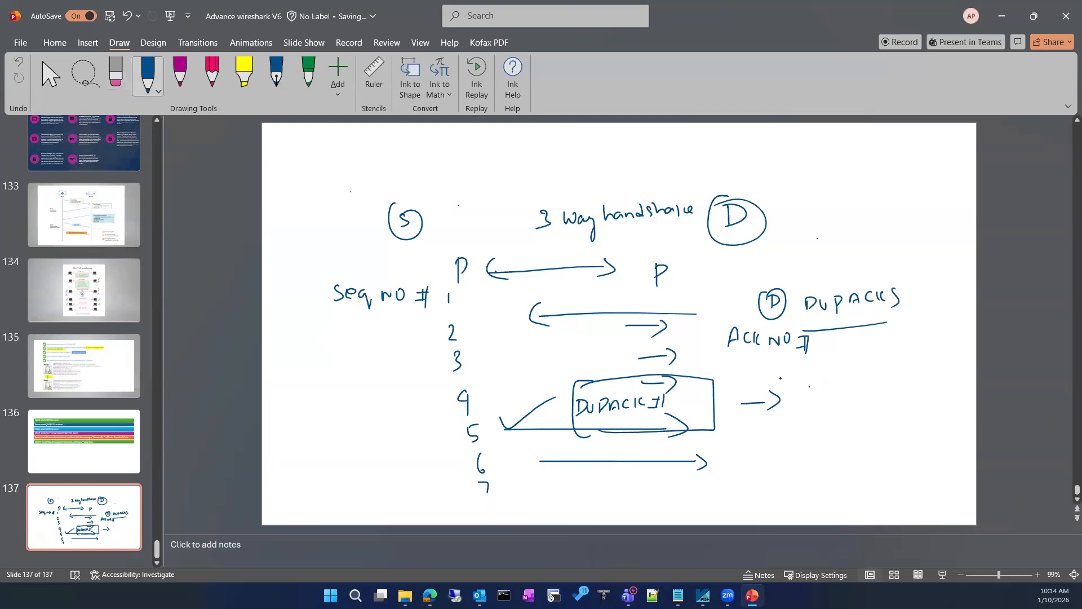
Handwrite 'when there is a Packet loss' beside the arrow after DUPACK
{"action": "left_click_drag", "start_coordinate": [814, 379], "coordinate": [925, 377]}
{"action": "left_click_drag", "start_coordinate": [799, 424], "coordinate": [801, 434]}
{"action": "mouse_move", "coordinate": [818, 427]}
{"action": "left_mouse_down"}
{"action": "mouse_move", "coordinate": [813, 436]}
{"action": "mouse_move", "coordinate": [796, 418]}
{"action": "left_mouse_up"}
{"action": "left_click", "coordinate": [899, 425]}
{"action": "left_click_drag", "start_coordinate": [861, 427], "coordinate": [948, 414]}
{"action": "mouse_move", "coordinate": [815, 454]}
{"action": "left_mouse_down"}
{"action": "mouse_move", "coordinate": [818, 466]}
{"action": "mouse_move", "coordinate": [835, 465]}
{"action": "left_mouse_up"}
{"action": "left_click_drag", "start_coordinate": [850, 453], "coordinate": [845, 462]}
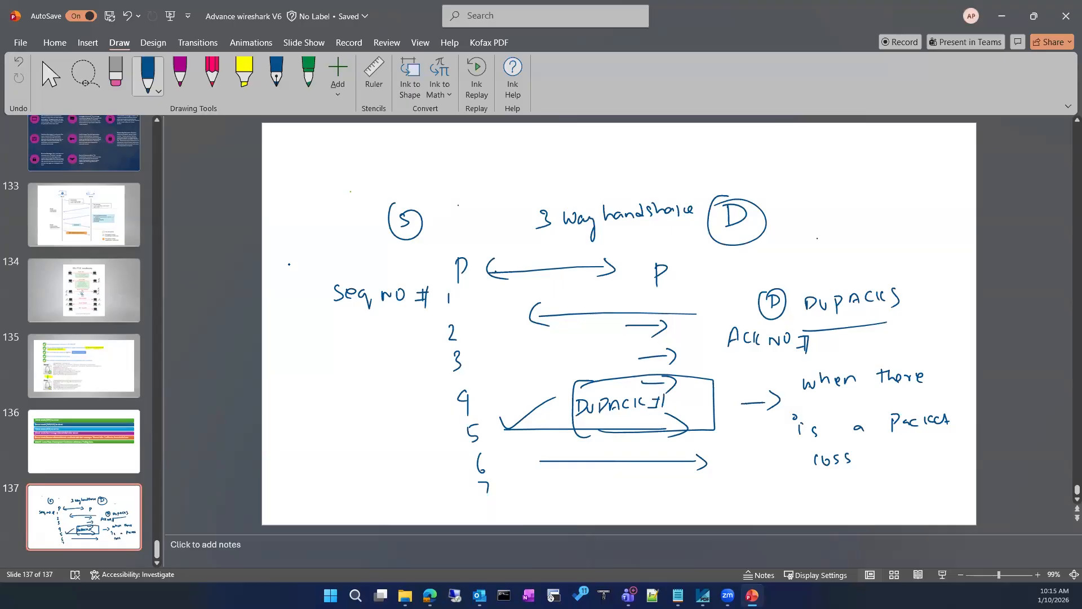
Draw a circled C and circled S at the top with exchange arrows between them
{"action": "mouse_move", "coordinate": [435, 165]}
{"action": "left_mouse_down"}
{"action": "mouse_move", "coordinate": [432, 178]}
{"action": "mouse_move", "coordinate": [451, 156]}
{"action": "left_mouse_up"}
{"action": "left_click_drag", "start_coordinate": [740, 147], "coordinate": [729, 160]}
{"action": "left_click_drag", "start_coordinate": [724, 141], "coordinate": [728, 139]}
{"action": "mouse_move", "coordinate": [510, 151]}
{"action": "left_mouse_down"}
{"action": "mouse_move", "coordinate": [689, 150]}
{"action": "mouse_move", "coordinate": [535, 159]}
{"action": "mouse_move", "coordinate": [662, 169]}
{"action": "left_mouse_up"}
{"action": "left_click_drag", "start_coordinate": [657, 163], "coordinate": [671, 177]}
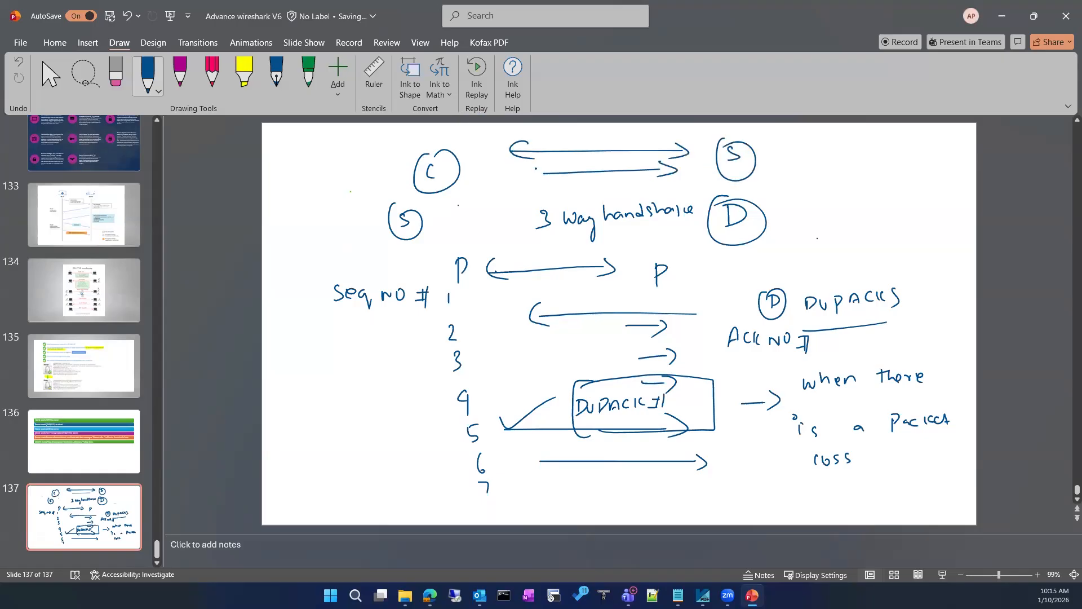
{"action": "left_click_drag", "start_coordinate": [548, 164], "coordinate": [547, 180]}
{"action": "mouse_move", "coordinate": [545, 193]}
{"action": "left_mouse_down"}
{"action": "mouse_move", "coordinate": [676, 181]}
{"action": "mouse_move", "coordinate": [557, 205]}
{"action": "left_mouse_up"}
Write 'ECN' boxed at the top right, then select all the ink on the slide
{"action": "mouse_move", "coordinate": [822, 165]}
{"action": "left_mouse_down"}
{"action": "mouse_move", "coordinate": [825, 178]}
{"action": "mouse_move", "coordinate": [839, 169]}
{"action": "left_mouse_up"}
{"action": "left_click_drag", "start_coordinate": [864, 165], "coordinate": [856, 176]}
{"action": "mouse_move", "coordinate": [863, 176]}
{"action": "left_mouse_down"}
{"action": "mouse_move", "coordinate": [871, 165]}
{"action": "mouse_move", "coordinate": [883, 181]}
{"action": "mouse_move", "coordinate": [807, 159]}
{"action": "left_mouse_up"}
{"action": "left_click_drag", "start_coordinate": [816, 157], "coordinate": [839, 152]}
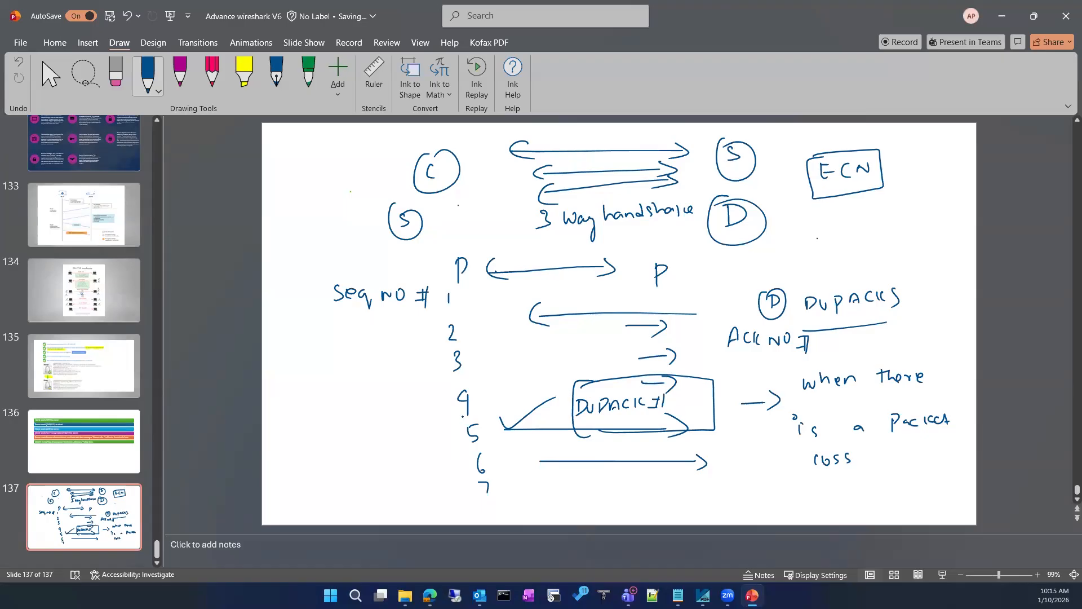
{"action": "key", "text": "Escape"}
{"action": "key", "text": "ctrl+a"}
Delete all the selected ink from slide 137
{"action": "key", "text": "Delete"}
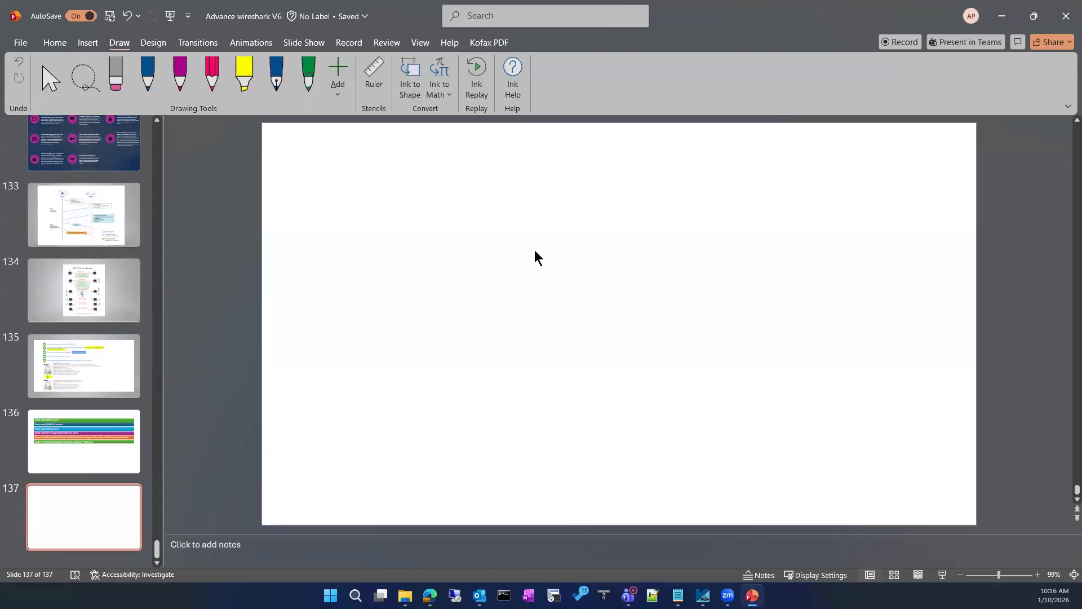
With the blue pen, draw the S and D boxes with their labels and down arrows
{"action": "left_click", "coordinate": [148, 76]}
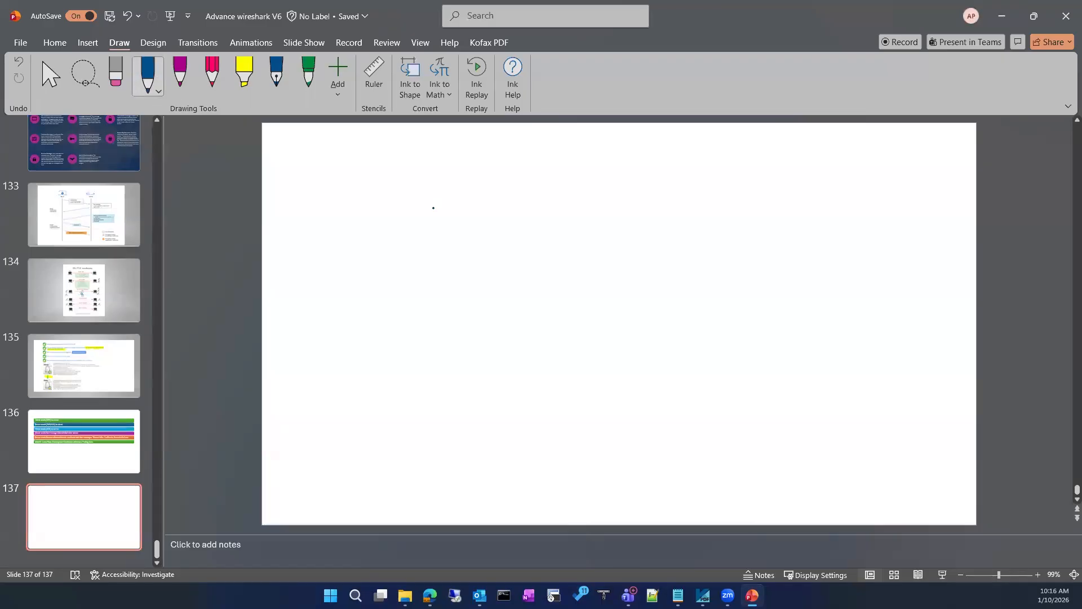
{"action": "mouse_move", "coordinate": [429, 210]}
{"action": "left_mouse_down"}
{"action": "mouse_move", "coordinate": [406, 314]}
{"action": "mouse_move", "coordinate": [416, 320]}
{"action": "mouse_move", "coordinate": [495, 199]}
{"action": "mouse_move", "coordinate": [499, 311]}
{"action": "mouse_move", "coordinate": [414, 320]}
{"action": "left_mouse_up"}
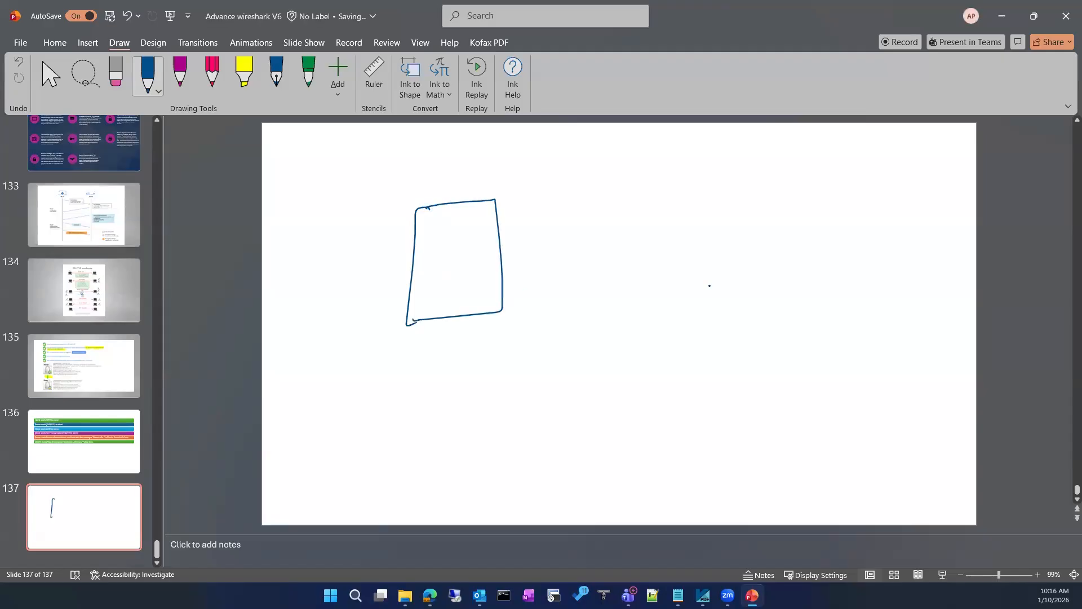
{"action": "mouse_move", "coordinate": [774, 181]}
{"action": "left_mouse_down"}
{"action": "mouse_move", "coordinate": [772, 276]}
{"action": "mouse_move", "coordinate": [829, 178]}
{"action": "mouse_move", "coordinate": [855, 290]}
{"action": "left_mouse_up"}
{"action": "left_click_drag", "start_coordinate": [788, 292], "coordinate": [856, 290]}
{"action": "left_click_drag", "start_coordinate": [773, 268], "coordinate": [802, 294]}
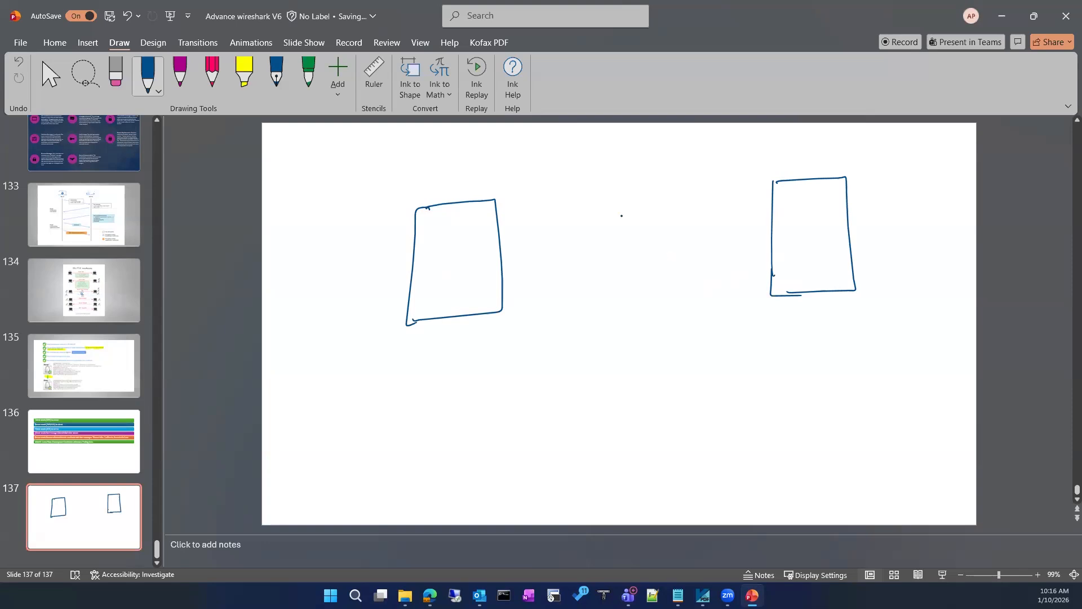
{"action": "mouse_move", "coordinate": [496, 173]}
{"action": "left_mouse_down"}
{"action": "mouse_move", "coordinate": [486, 188]}
{"action": "mouse_move", "coordinate": [496, 167]}
{"action": "mouse_move", "coordinate": [505, 195]}
{"action": "left_mouse_up"}
{"action": "left_click_drag", "start_coordinate": [748, 151], "coordinate": [743, 169]}
{"action": "left_click_drag", "start_coordinate": [744, 153], "coordinate": [721, 185]}
{"action": "left_click_drag", "start_coordinate": [550, 193], "coordinate": [553, 308]}
{"action": "mouse_move", "coordinate": [541, 292]}
{"action": "left_mouse_down"}
{"action": "mouse_move", "coordinate": [554, 321]}
{"action": "mouse_move", "coordinate": [566, 292]}
{"action": "left_mouse_up"}
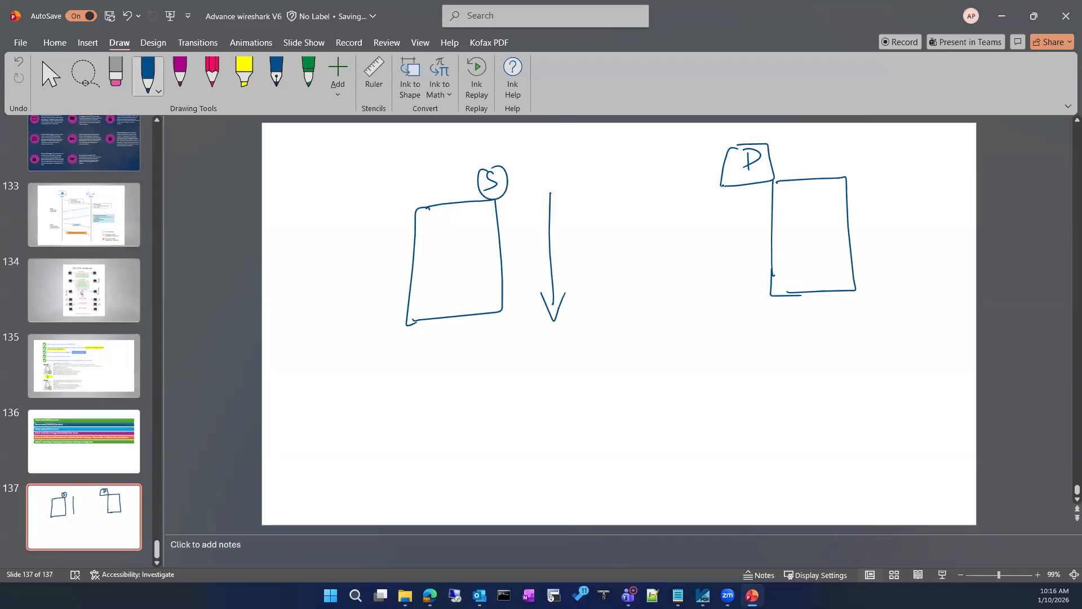
{"action": "left_click_drag", "start_coordinate": [713, 293], "coordinate": [713, 185]}
{"action": "mouse_move", "coordinate": [698, 280]}
{"action": "left_mouse_down"}
{"action": "mouse_move", "coordinate": [705, 300]}
{"action": "mouse_move", "coordinate": [721, 289]}
{"action": "left_mouse_up"}
Handwrite 'Window Size' inside the left box
{"action": "left_click_drag", "start_coordinate": [422, 223], "coordinate": [434, 232]}
{"action": "left_click_drag", "start_coordinate": [436, 231], "coordinate": [454, 239]}
{"action": "left_click_drag", "start_coordinate": [462, 218], "coordinate": [461, 239]}
{"action": "left_click_drag", "start_coordinate": [466, 233], "coordinate": [493, 226]}
{"action": "left_click", "coordinate": [447, 273]}
{"action": "left_click_drag", "start_coordinate": [444, 263], "coordinate": [445, 274]}
{"action": "mouse_move", "coordinate": [454, 265]}
{"action": "left_mouse_down"}
{"action": "mouse_move", "coordinate": [456, 274]}
{"action": "mouse_move", "coordinate": [490, 275]}
{"action": "left_mouse_up"}
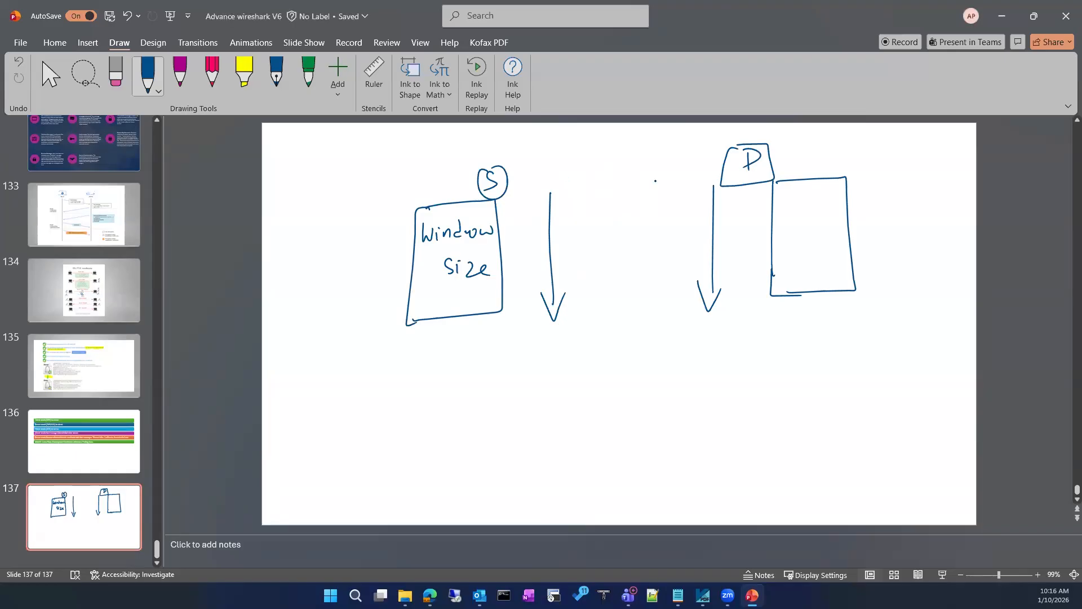
Add the ECN arrow across the top, enclose each side in a rectangle, and select all ink
{"action": "mouse_move", "coordinate": [544, 161]}
{"action": "left_mouse_down"}
{"action": "mouse_move", "coordinate": [633, 164]}
{"action": "mouse_move", "coordinate": [642, 181]}
{"action": "mouse_move", "coordinate": [620, 187]}
{"action": "left_mouse_up"}
{"action": "mouse_move", "coordinate": [599, 137]}
{"action": "left_mouse_down"}
{"action": "mouse_move", "coordinate": [598, 148]}
{"action": "mouse_move", "coordinate": [607, 142]}
{"action": "left_mouse_up"}
{"action": "mouse_move", "coordinate": [614, 136]}
{"action": "left_mouse_down"}
{"action": "mouse_move", "coordinate": [613, 149]}
{"action": "mouse_move", "coordinate": [640, 153]}
{"action": "mouse_move", "coordinate": [639, 135]}
{"action": "mouse_move", "coordinate": [586, 159]}
{"action": "mouse_move", "coordinate": [631, 163]}
{"action": "left_mouse_up"}
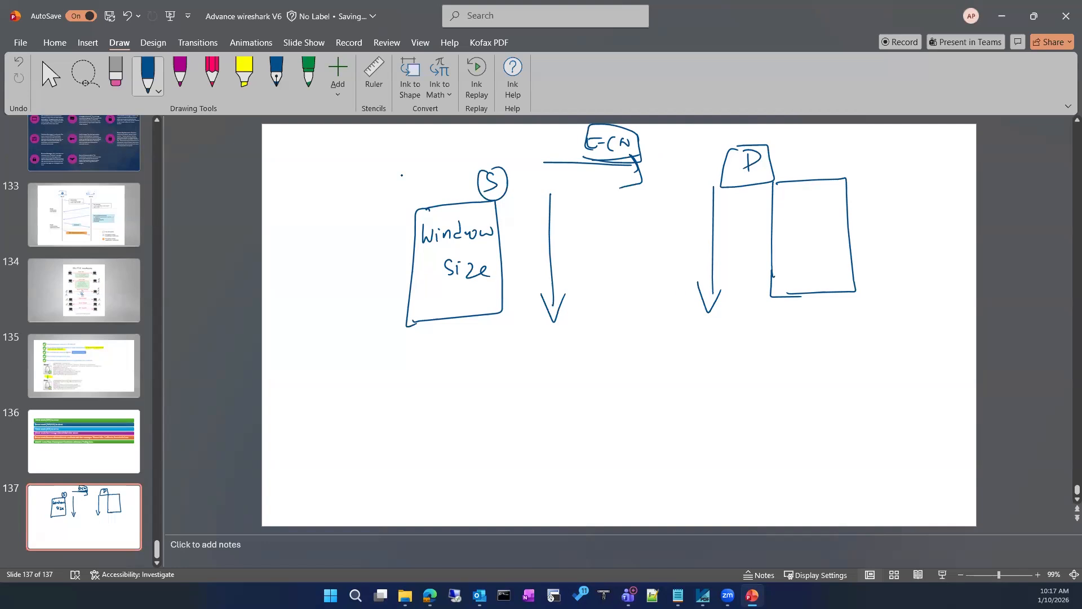
{"action": "mouse_move", "coordinate": [383, 160]}
{"action": "left_mouse_down"}
{"action": "mouse_move", "coordinate": [521, 148]}
{"action": "mouse_move", "coordinate": [356, 385]}
{"action": "mouse_move", "coordinate": [407, 161]}
{"action": "left_mouse_up"}
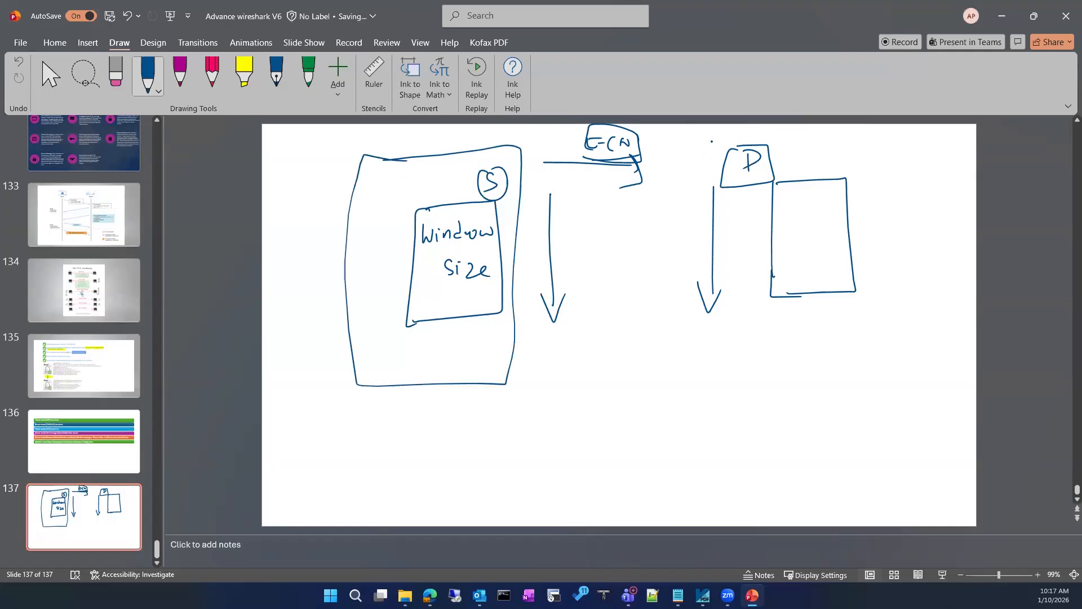
{"action": "mouse_move", "coordinate": [744, 131]}
{"action": "left_mouse_down"}
{"action": "mouse_move", "coordinate": [795, 127]}
{"action": "mouse_move", "coordinate": [886, 210]}
{"action": "mouse_move", "coordinate": [621, 392]}
{"action": "mouse_move", "coordinate": [765, 120]}
{"action": "left_mouse_up"}
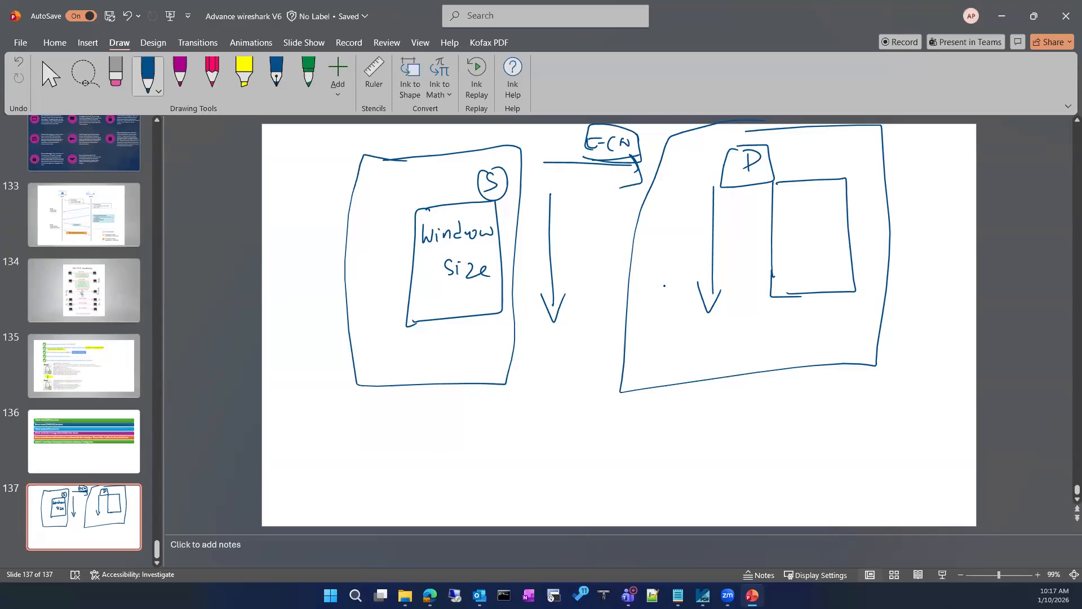
{"action": "key", "text": "ctrl+a"}
Delete all the selected ink from slide 137
{"action": "key", "text": "Delete"}
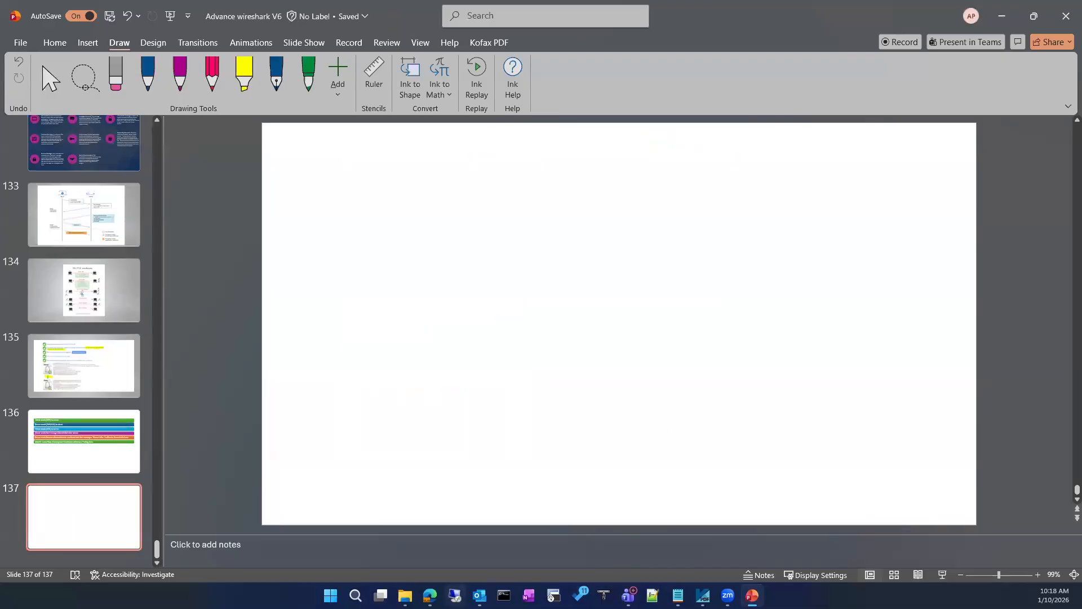
Abandon the host Windows search and bring the lab VM console to the front
{"action": "left_click", "coordinate": [355, 595]}
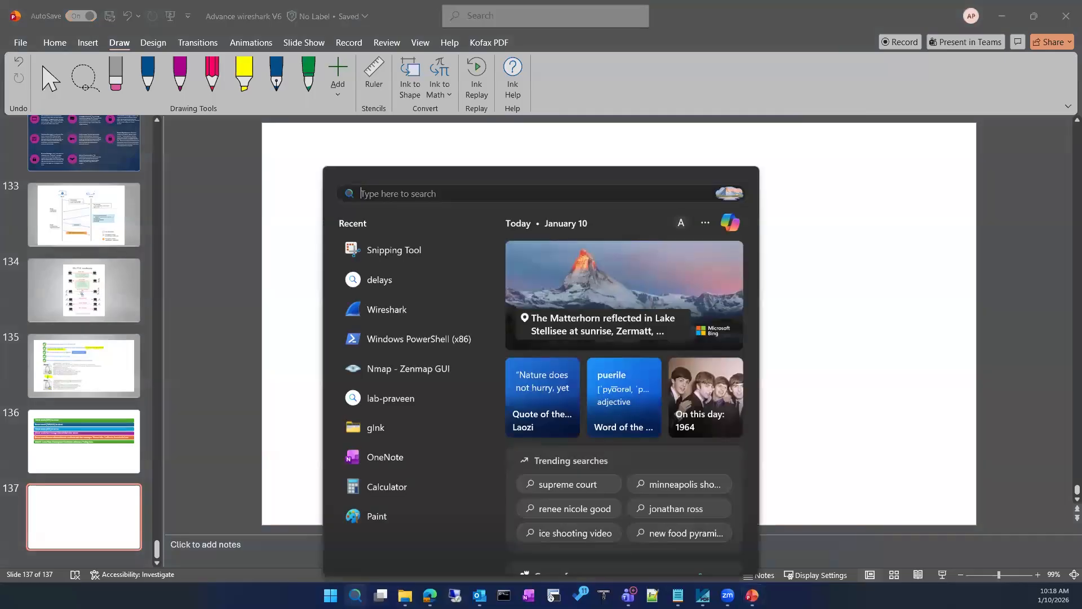
{"action": "left_click", "coordinate": [906, 278]}
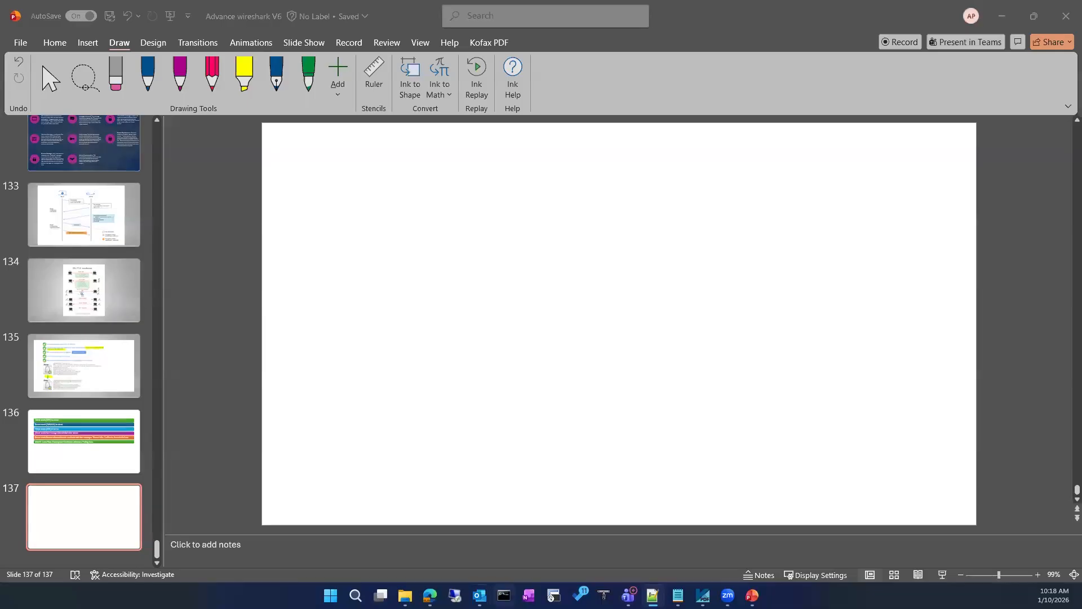
{"action": "left_click", "coordinate": [356, 595]}
{"action": "type", "text": "p"}
{"action": "key", "text": "BackSpace"}
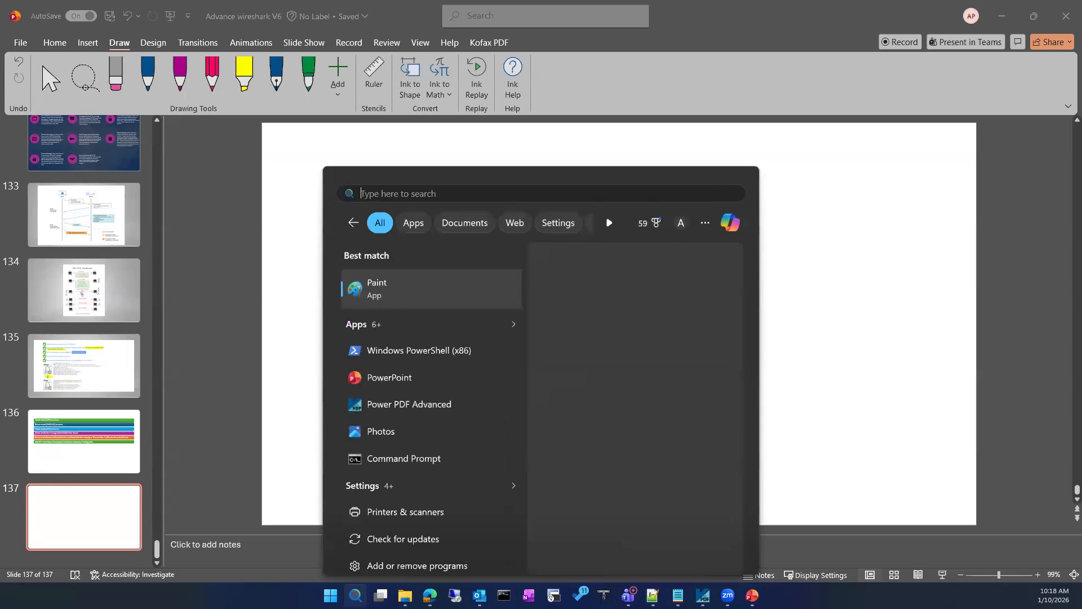
{"action": "key", "text": "Escape"}
{"action": "left_click", "coordinate": [430, 595]}
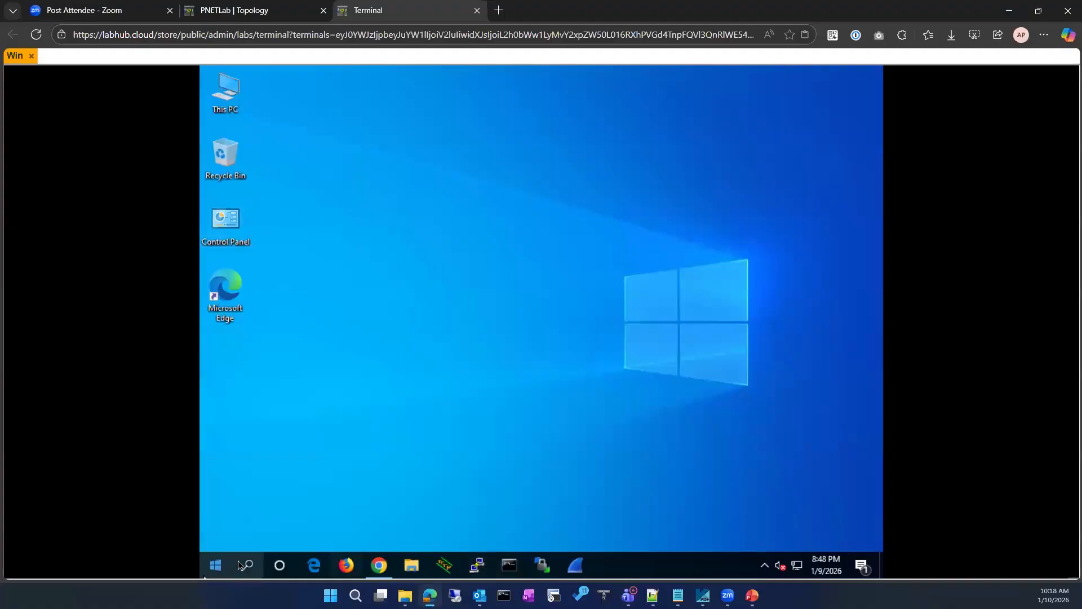
In the VM, hide the Cortana button, search 'power' and run Windows PowerShell as administrator
{"action": "left_click", "coordinate": [249, 566]}
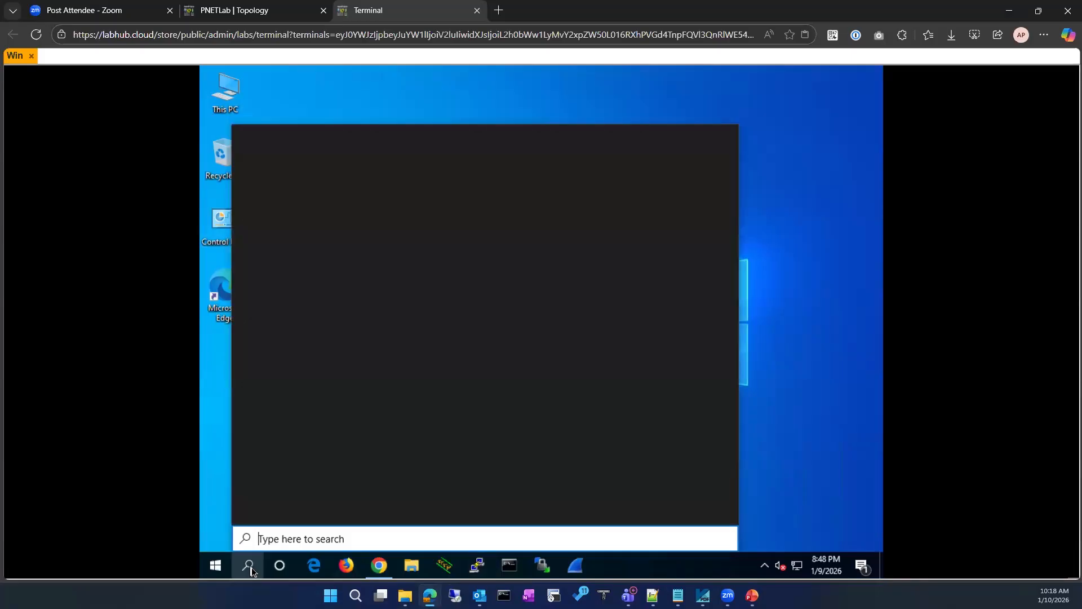
{"action": "type", "text": "po"}
{"action": "right_click", "coordinate": [283, 566]}
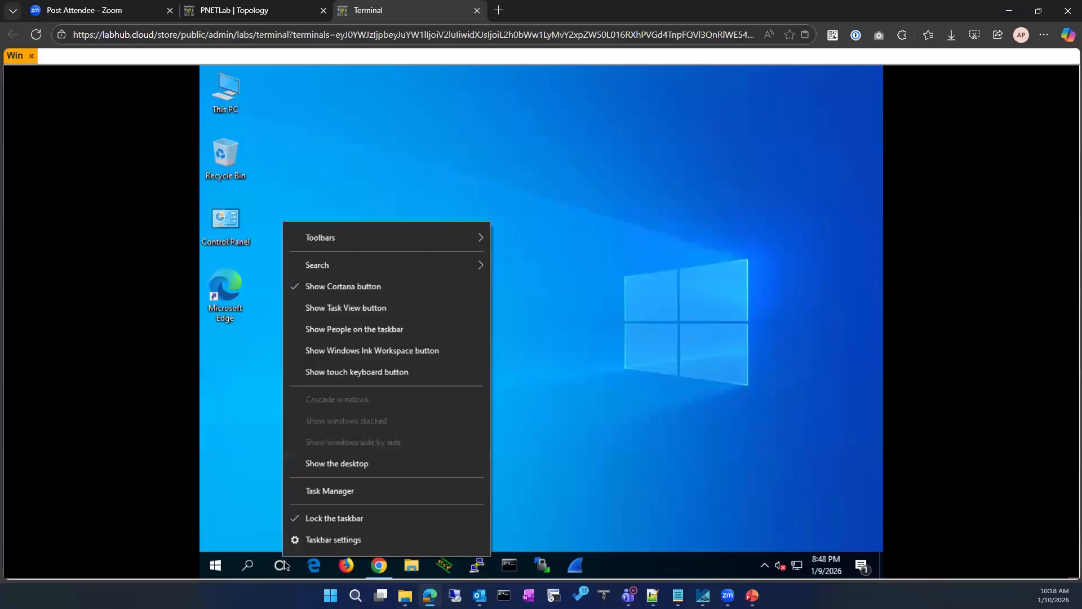
{"action": "left_click", "coordinate": [315, 289]}
{"action": "left_click", "coordinate": [248, 565]}
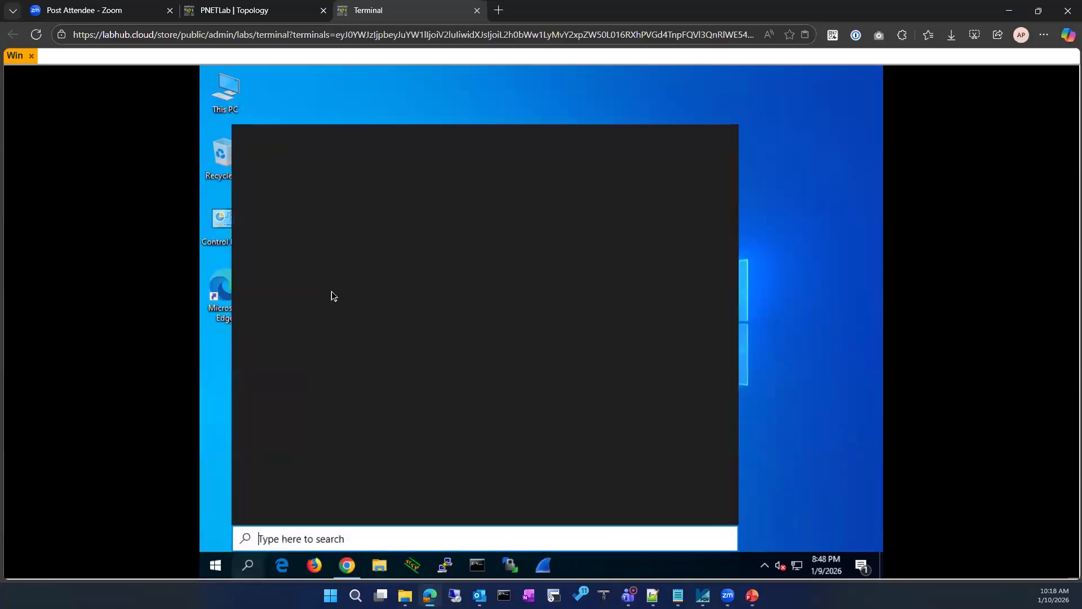
{"action": "type", "text": "p"}
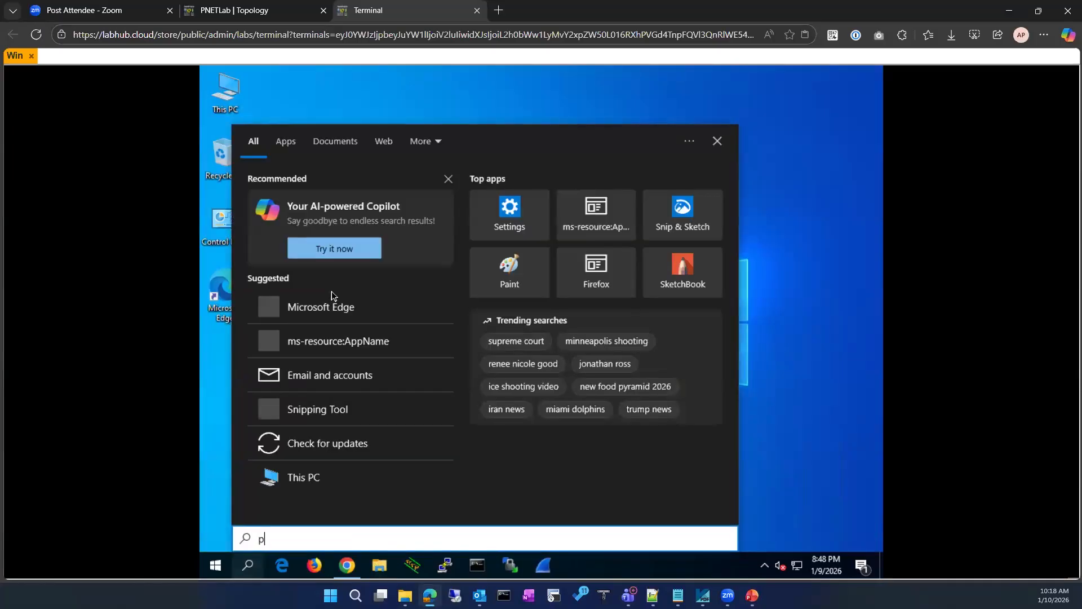
{"action": "type", "text": "ower"}
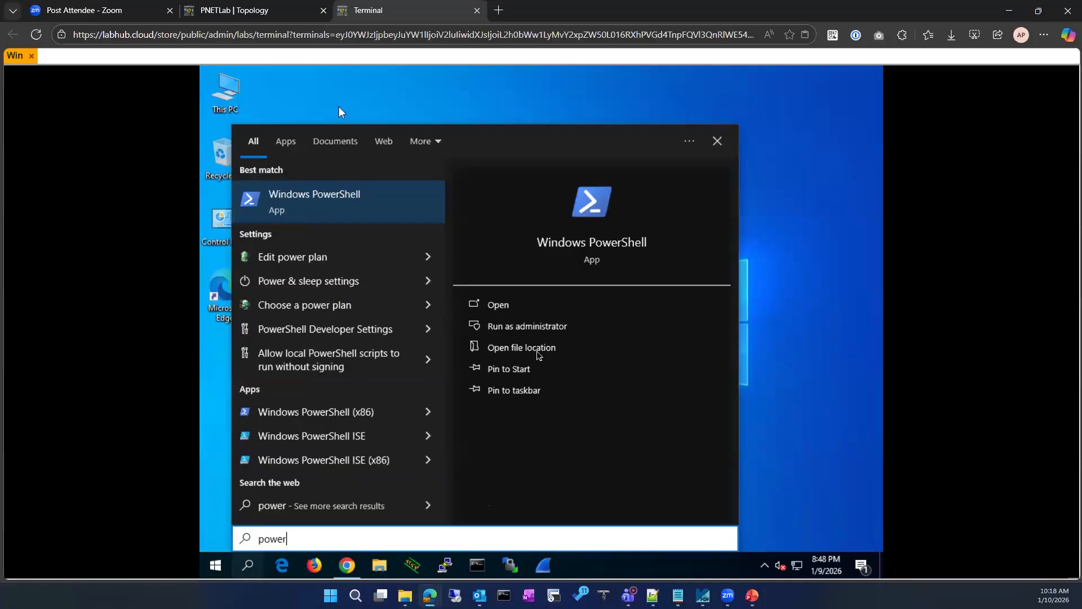
{"action": "left_click", "coordinate": [539, 328]}
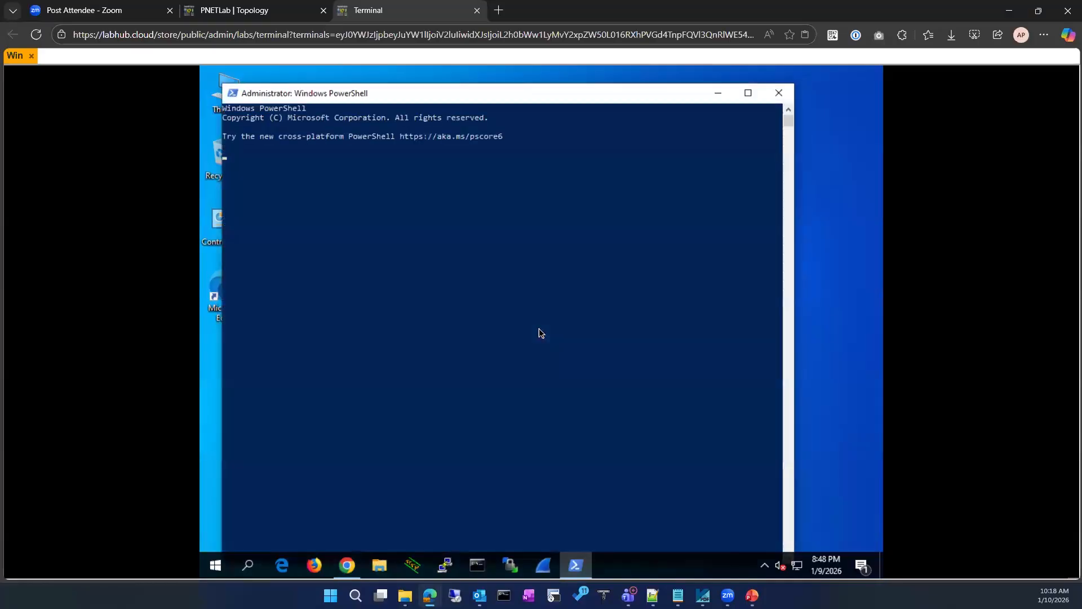
Set the PowerShell console font size to 24
{"action": "right_click", "coordinate": [303, 93]}
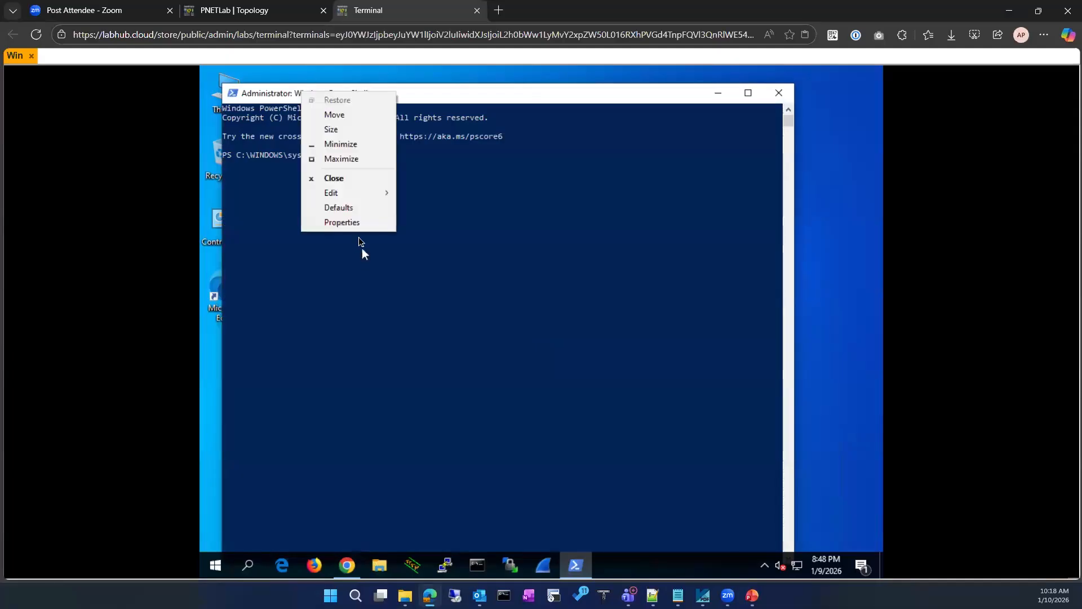
{"action": "left_click", "coordinate": [350, 225]}
{"action": "left_click", "coordinate": [287, 127]}
{"action": "left_click", "coordinate": [259, 207]}
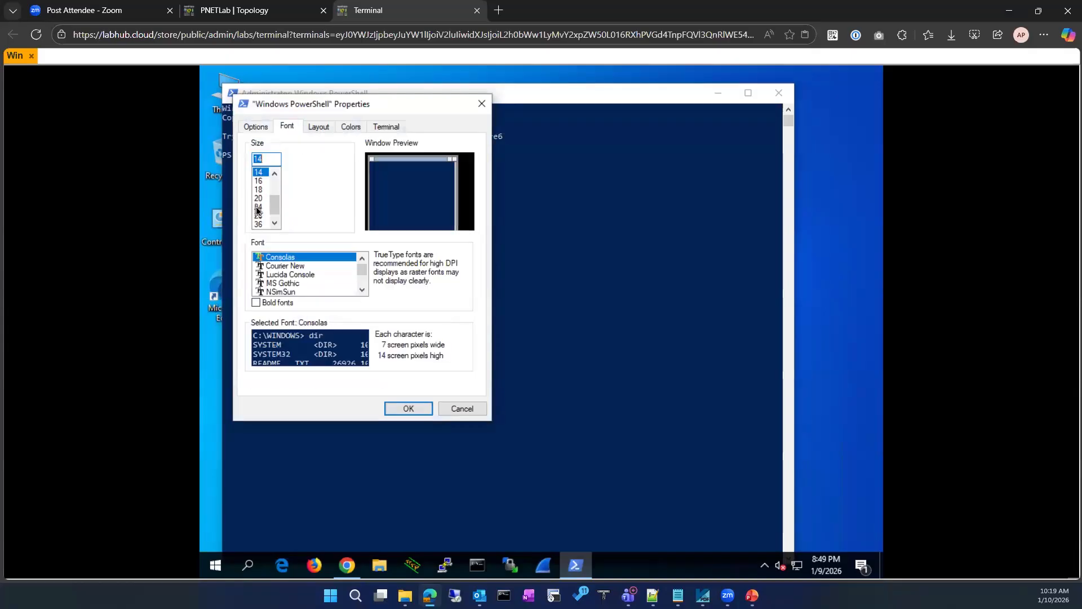
{"action": "left_click", "coordinate": [405, 407]}
Run 'netsh int tcp show global' and highlight the disabled ECN Capability line
{"action": "left_click", "coordinate": [404, 218]}
{"action": "key", "text": "Escape"}
{"action": "type", "text": "net"}
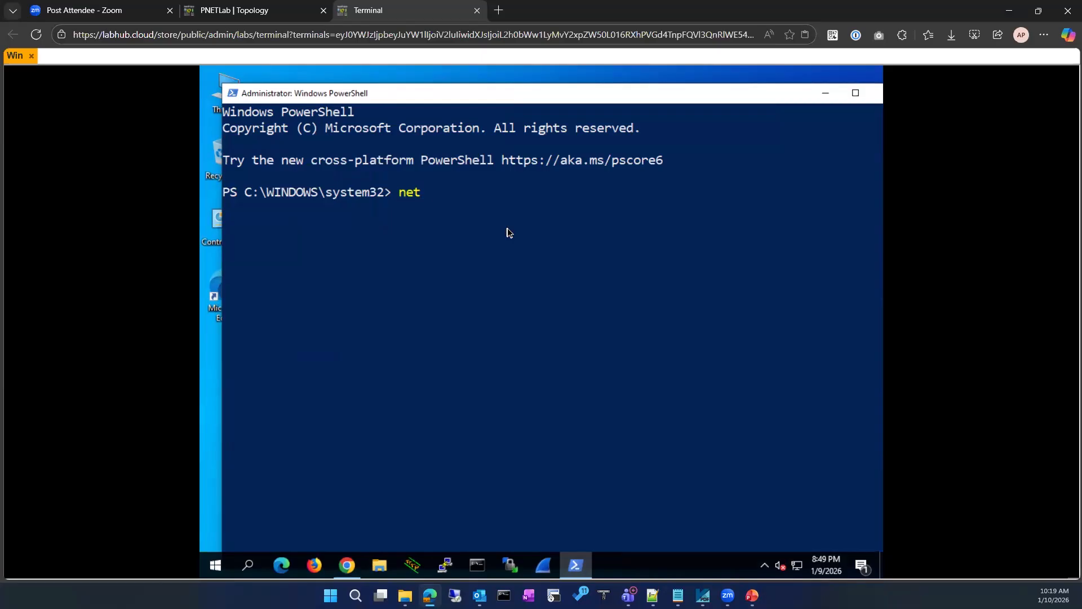
{"action": "key", "text": "Tab"}
{"action": "type", "text": "sh"}
{"action": "key", "text": "BackSpace"}
{"action": "key", "text": "BackSpace"}
{"action": "key", "text": "BackSpace"}
{"action": "key", "text": "BackSpace"}
{"action": "key", "text": "BackSpace"}
{"action": "key", "text": "BackSpace"}
{"action": "key", "text": "BackSpace"}
{"action": "key", "text": "BackSpace"}
{"action": "key", "text": "BackSpace"}
{"action": "key", "text": "BackSpace"}
{"action": "key", "text": "BackSpace"}
{"action": "type", "text": "netsh int tcp gloha"}
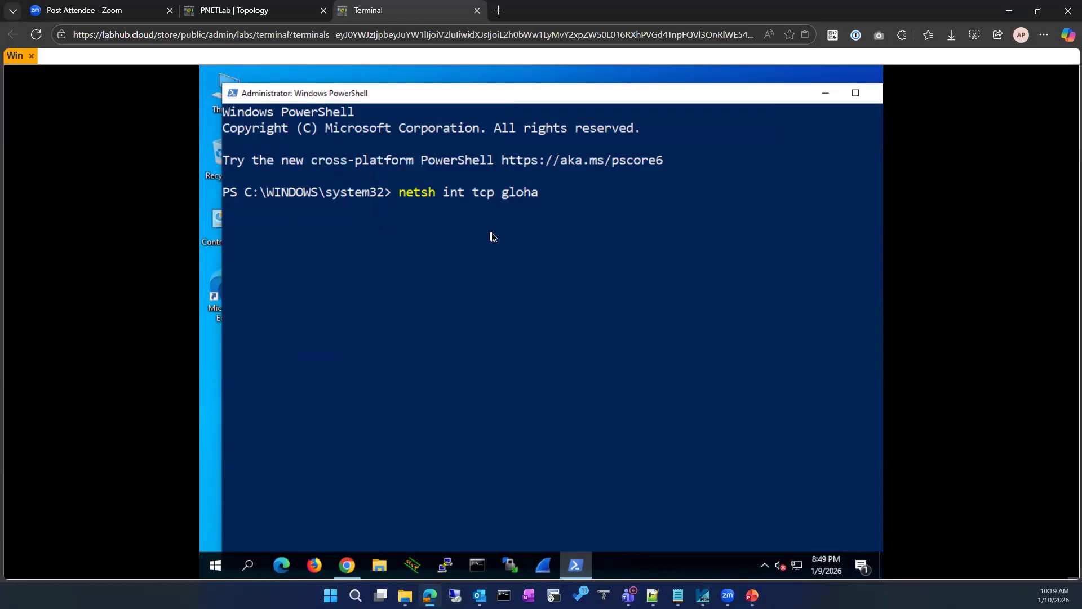
{"action": "key", "text": "BackSpace"}
{"action": "key", "text": "BackSpace"}
{"action": "key", "text": "BackSpace"}
{"action": "key", "text": "BackSpace"}
{"action": "key", "text": "BackSpace"}
{"action": "type", "text": "show global"}
{"action": "key", "text": "Return"}
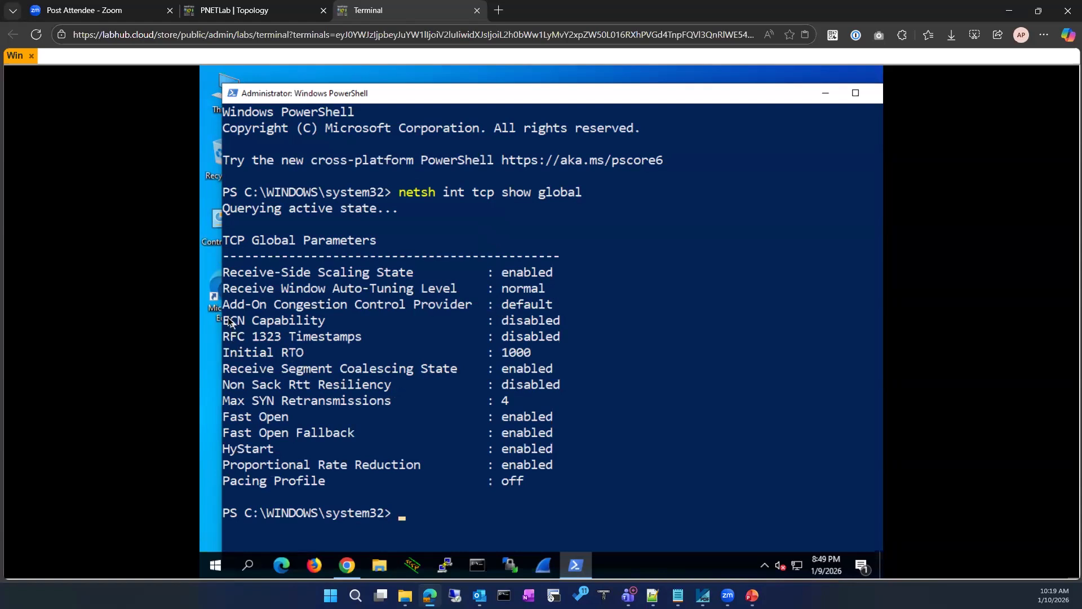
{"action": "left_click_drag", "start_coordinate": [224, 320], "coordinate": [561, 324]}
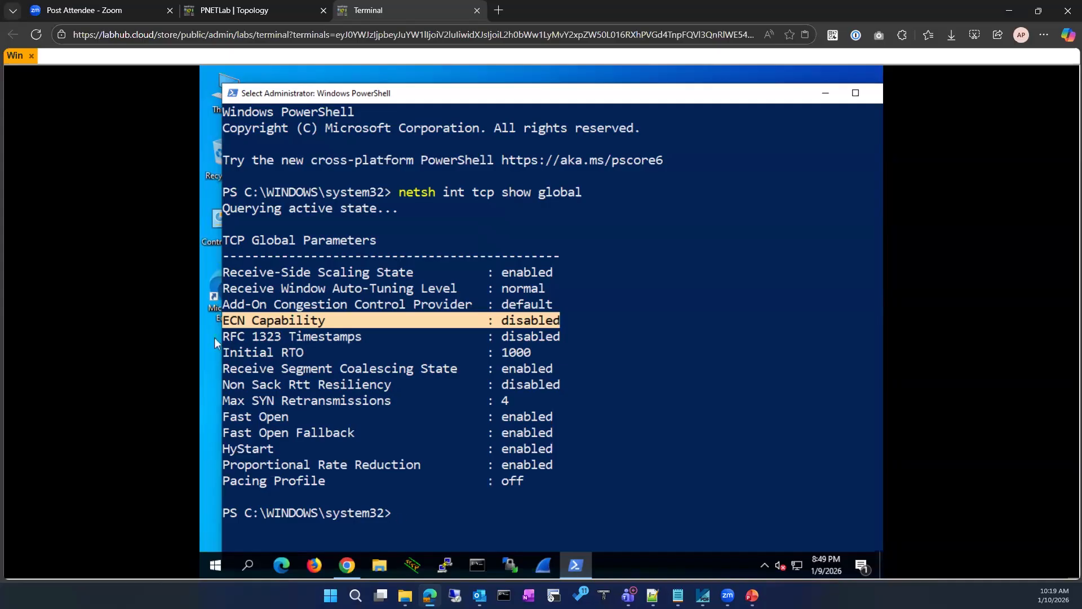
Edit the previous command to 'netsh int tcp set global' and run it to see usage
{"action": "left_click", "coordinate": [663, 414]}
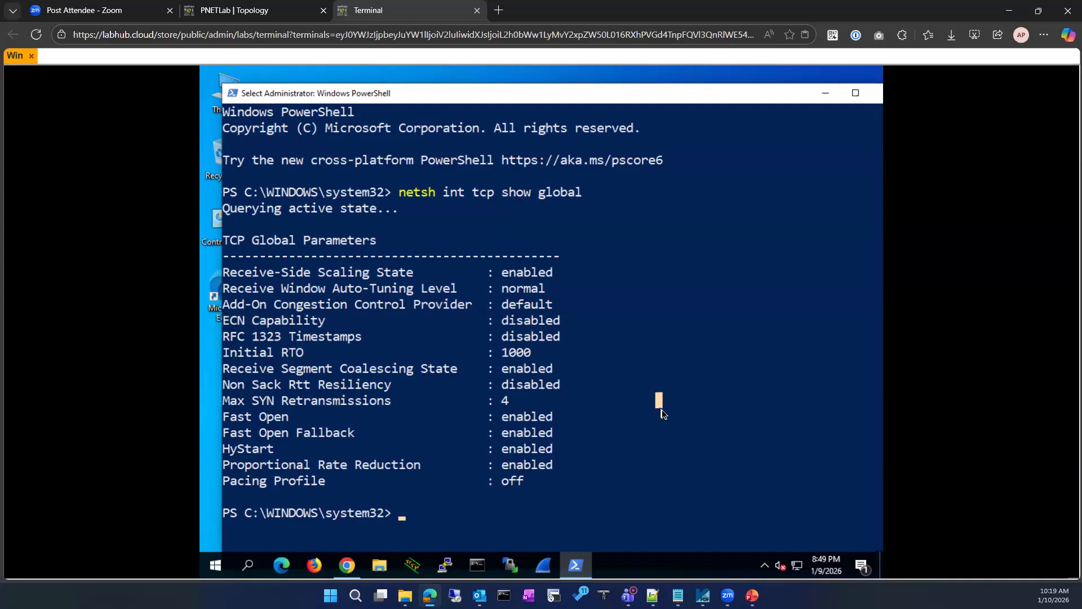
{"action": "key", "text": "Up"}
{"action": "key", "text": "Left"}
{"action": "key", "text": "Left"}
{"action": "key", "text": "Left"}
{"action": "key", "text": "Left"}
{"action": "key", "text": "Left"}
{"action": "key", "text": "Left"}
{"action": "key", "text": "Left"}
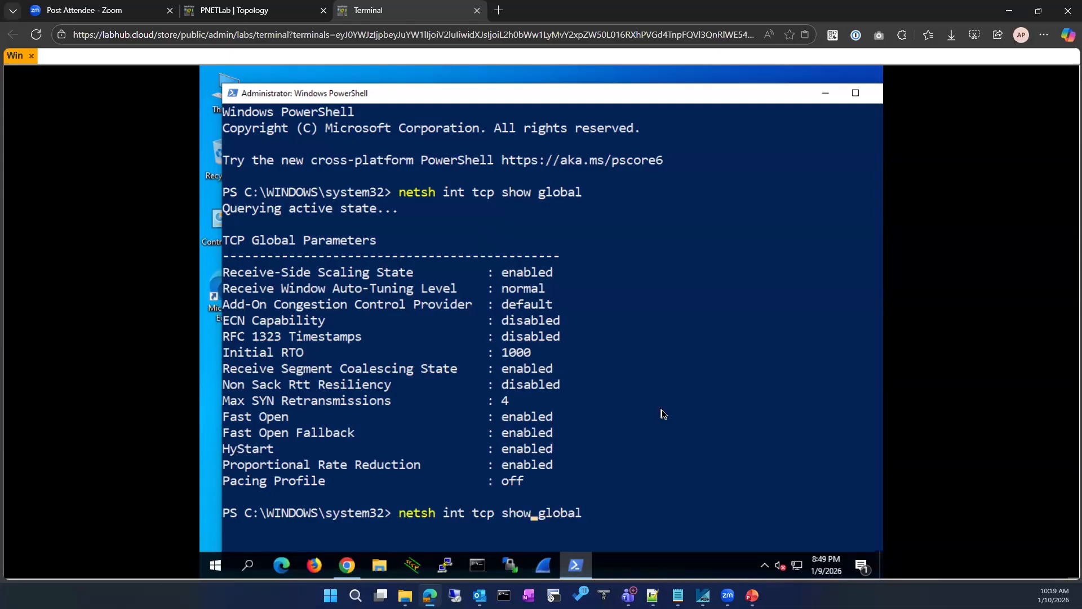
{"action": "key", "text": "BackSpace"}
{"action": "key", "text": "BackSpace"}
{"action": "key", "text": "BackSpace"}
{"action": "type", "text": "et"}
{"action": "key", "text": "Return"}
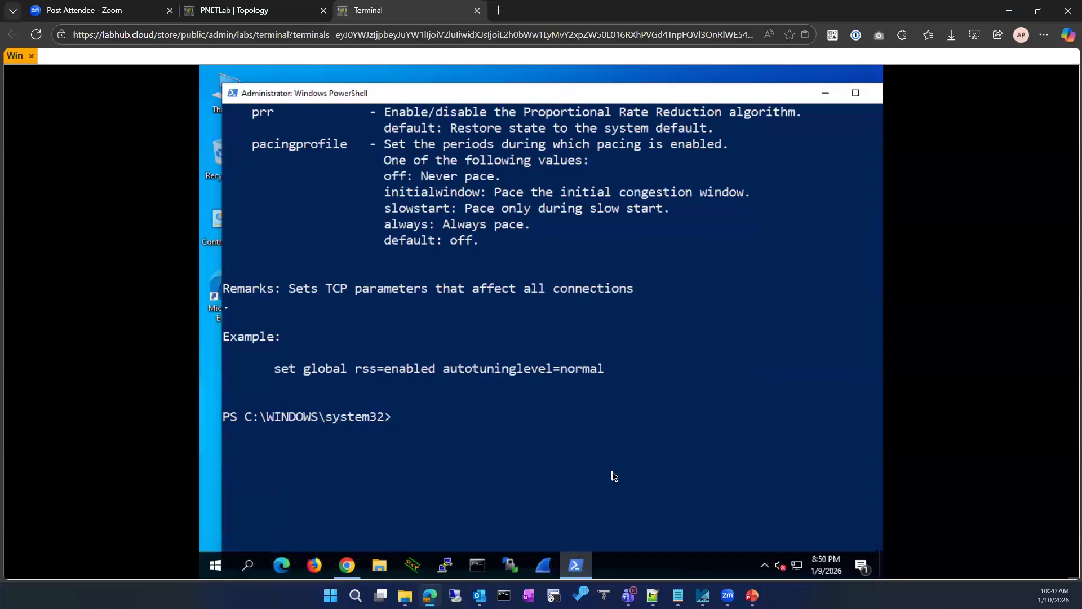
Type 'netsh int tcp set global' and paste the 'ECN Capability' label after it
{"action": "type", "text": "netsh int tcp set global "}
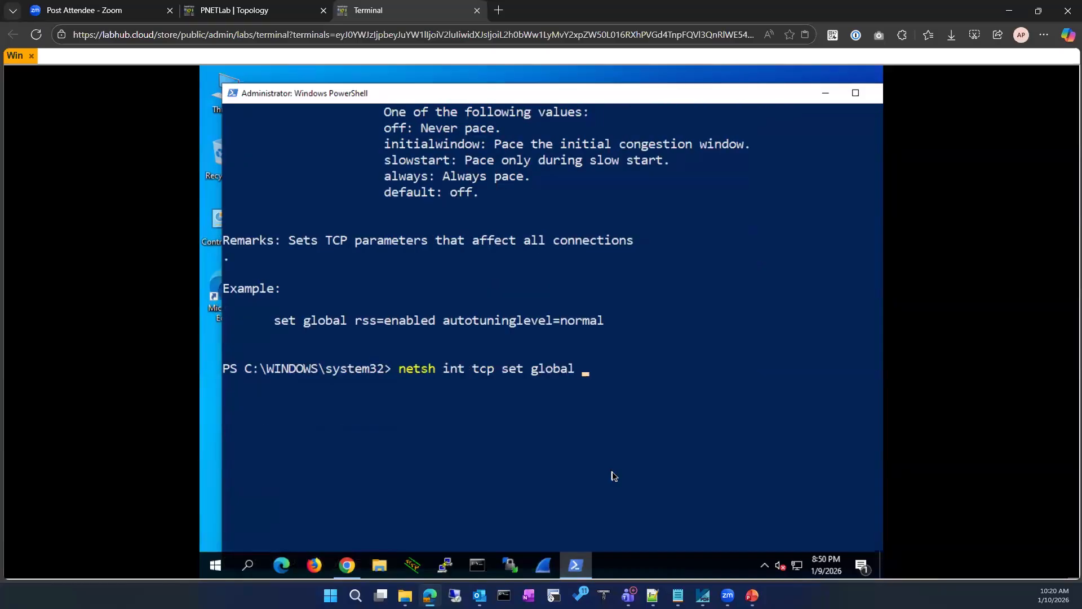
{"action": "type", "text": "?"}
{"action": "key", "text": "BackSpace"}
{"action": "scroll", "coordinate": [388, 366], "scroll_direction": "up", "scroll_amount": 4}
{"action": "scroll", "coordinate": [385, 338], "scroll_direction": "up", "scroll_amount": 14}
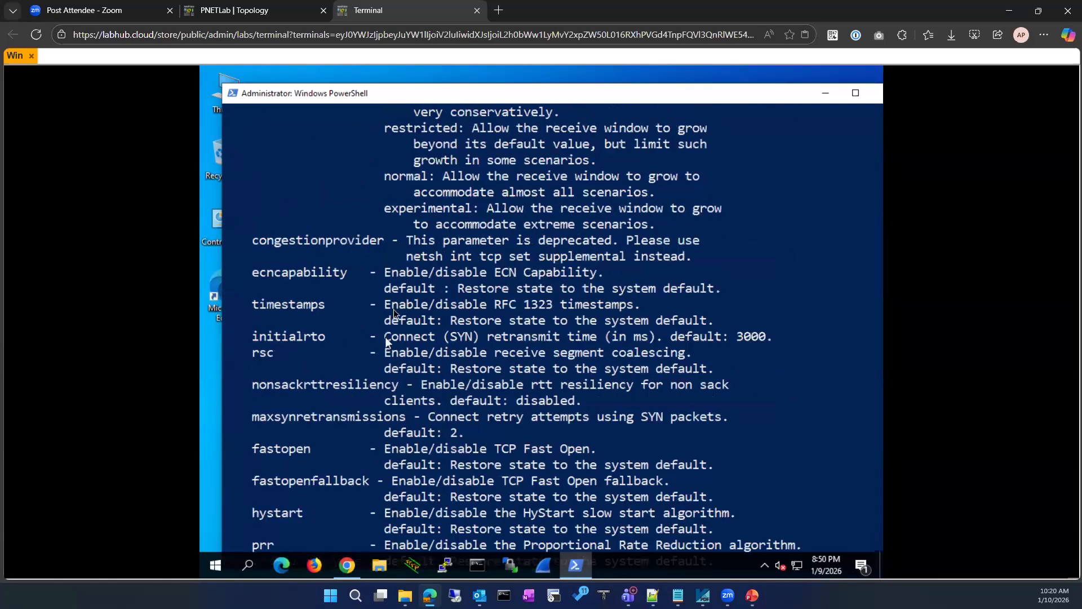
{"action": "scroll", "coordinate": [393, 296], "scroll_direction": "up", "scroll_amount": 6}
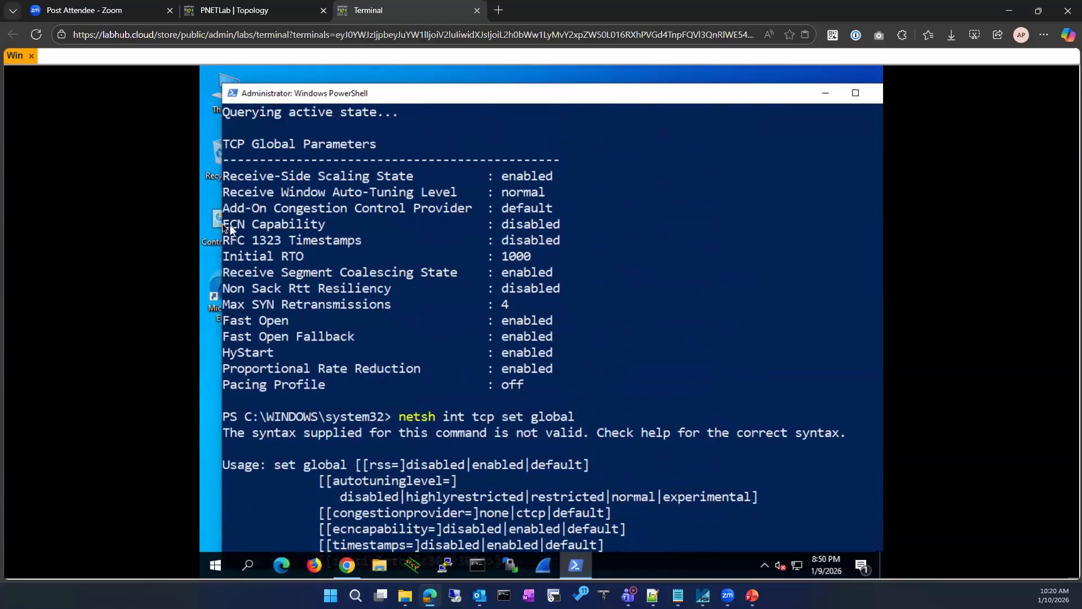
{"action": "left_click_drag", "start_coordinate": [222, 227], "coordinate": [314, 221]}
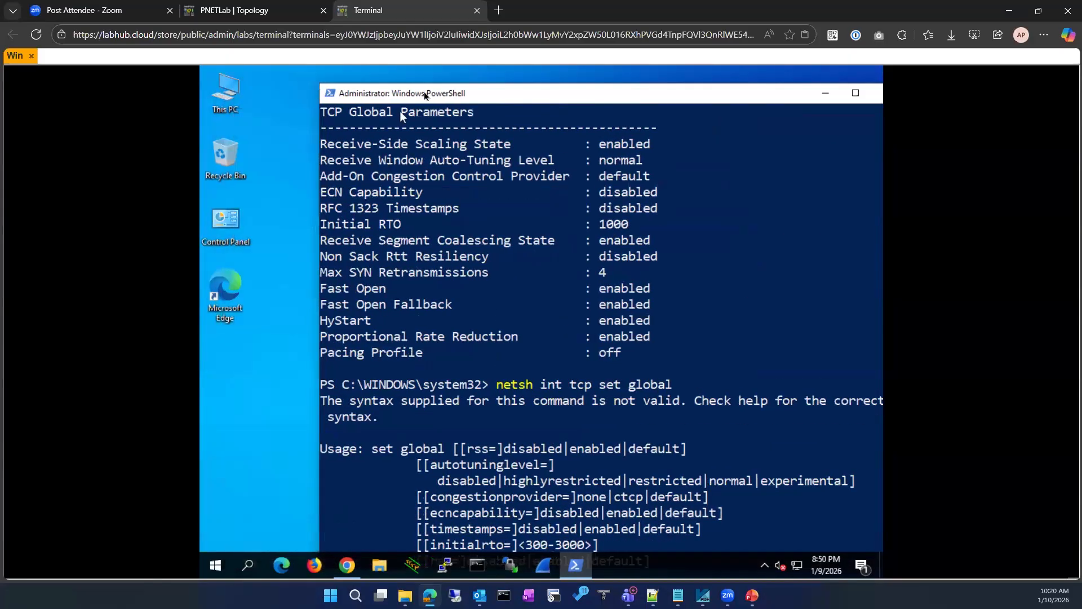
{"action": "left_click_drag", "start_coordinate": [421, 94], "coordinate": [356, 106]}
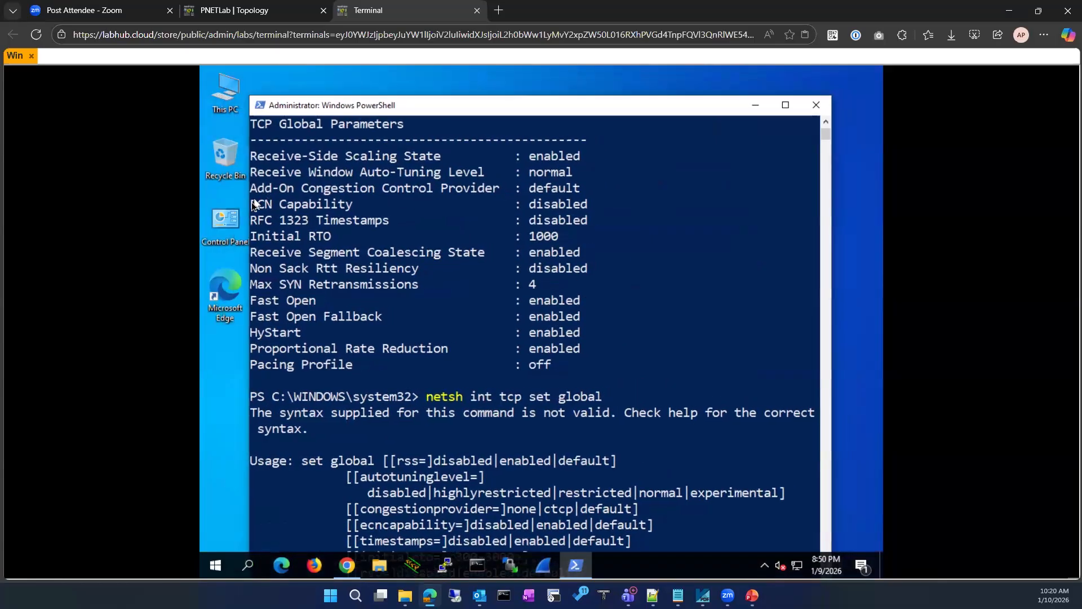
{"action": "left_click_drag", "start_coordinate": [252, 205], "coordinate": [351, 207]}
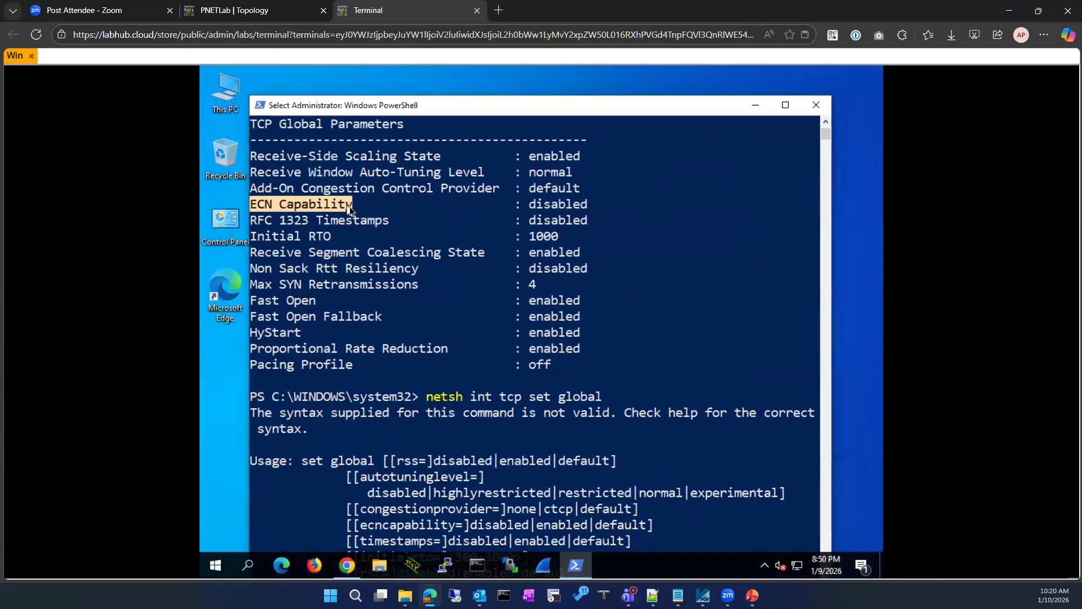
{"action": "right_click", "coordinate": [434, 221]}
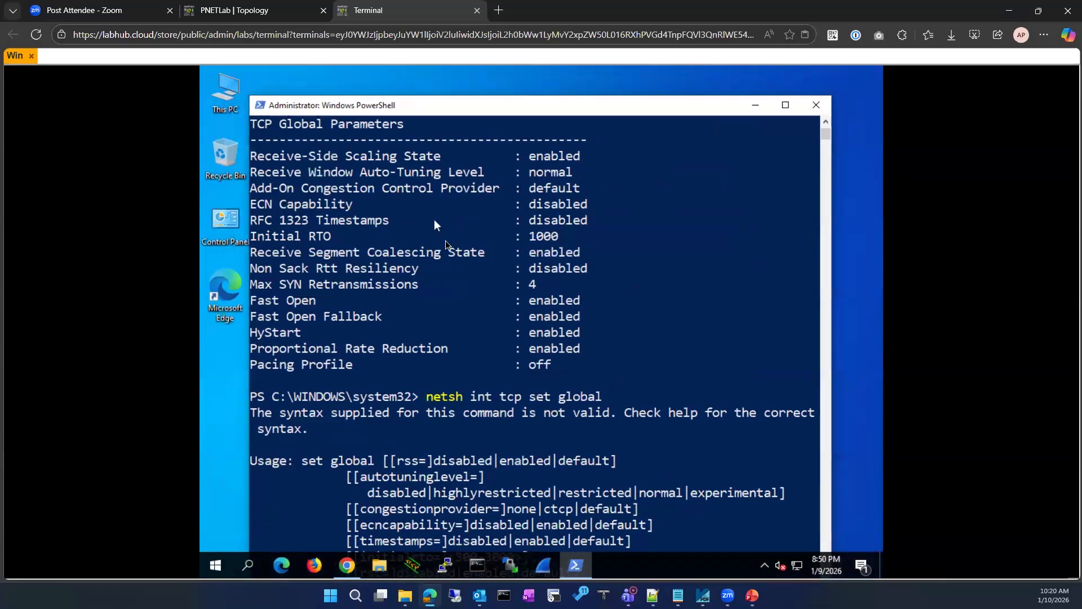
{"action": "right_click", "coordinate": [574, 338]}
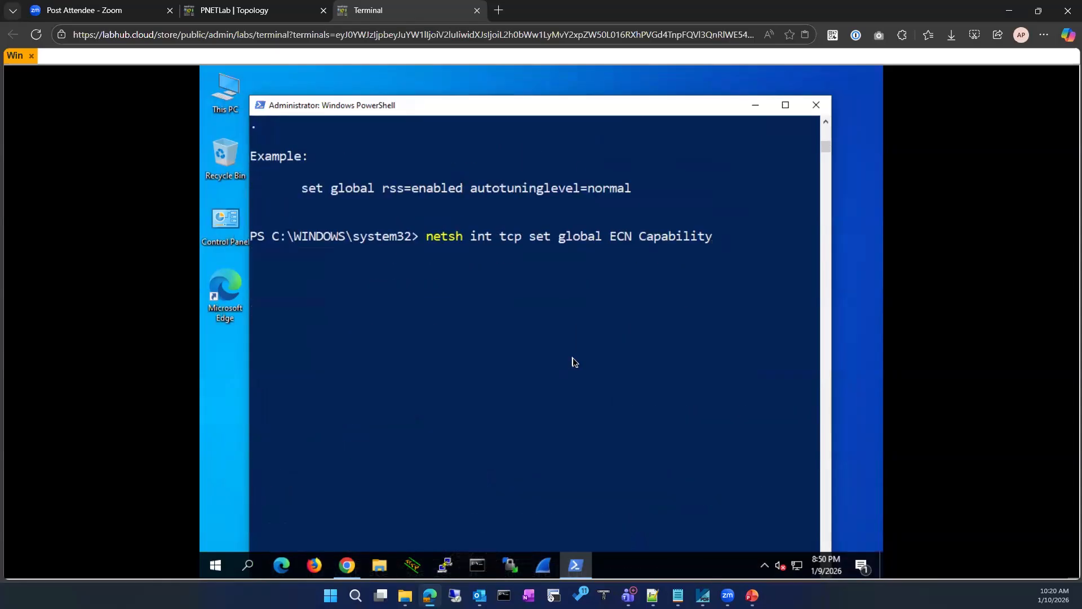
Turn the command into 'netsh int tcp set global ecncapability=enabled' and run it
{"action": "key", "text": "BackSpace"}
{"action": "key", "text": "BackSpace"}
{"action": "key", "text": "BackSpace"}
{"action": "key", "text": "BackSpace"}
{"action": "key", "text": "BackSpace"}
{"action": "key", "text": "BackSpace"}
{"action": "key", "text": "BackSpace"}
{"action": "key", "text": "BackSpace"}
{"action": "key", "text": "BackSpace"}
{"action": "key", "text": "BackSpace"}
{"action": "key", "text": "BackSpace"}
{"action": "key", "text": "BackSpace"}
{"action": "key", "text": "BackSpace"}
{"action": "key", "text": "BackSpace"}
{"action": "type", "text": "ecn"}
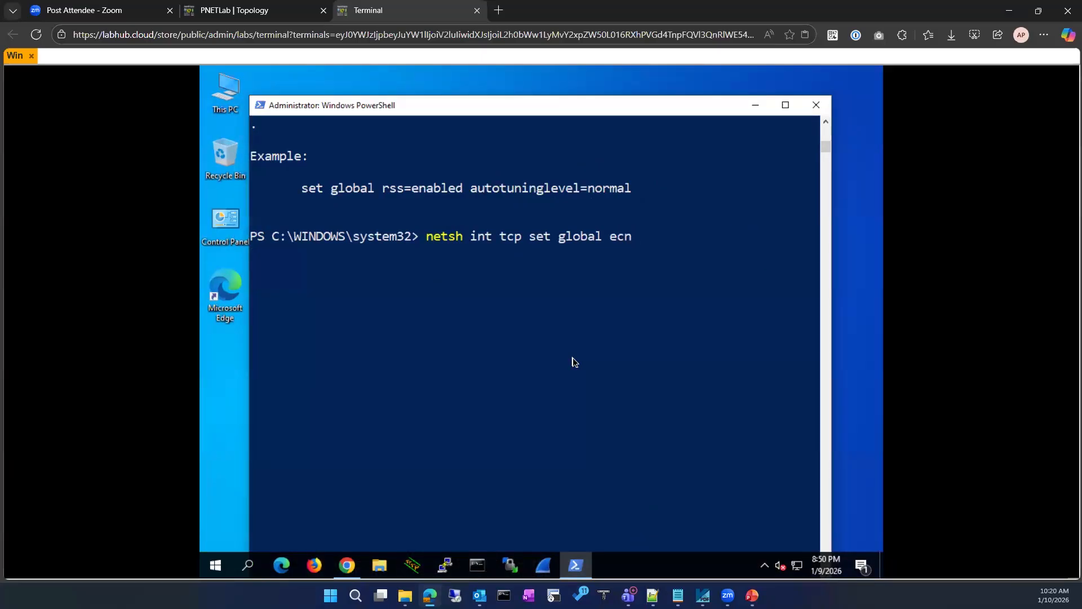
{"action": "type", "text": "ECN Capability"}
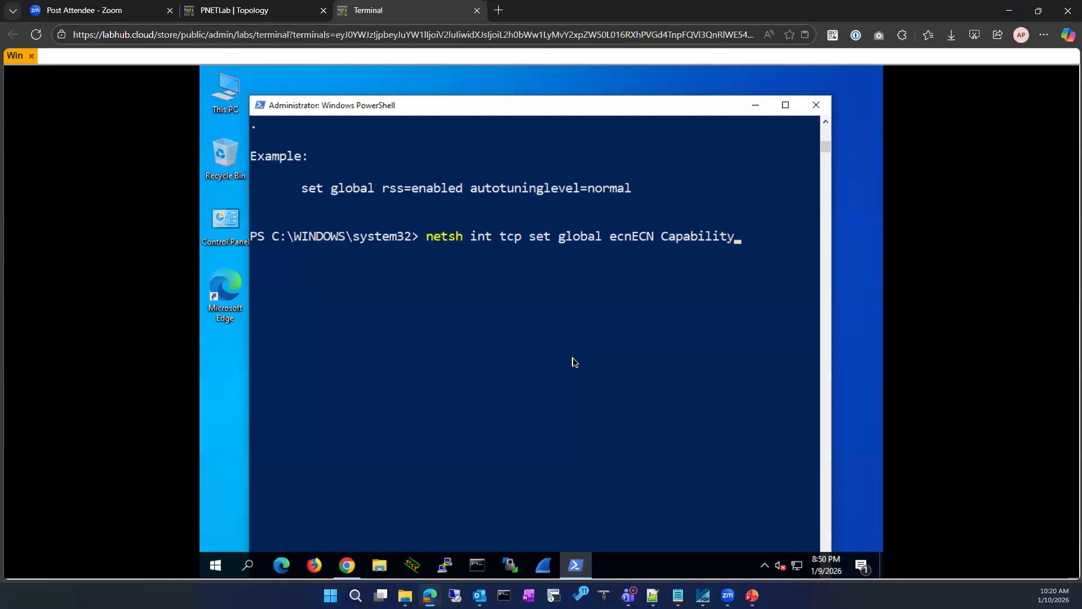
{"action": "key", "text": "Left"}
{"action": "key", "text": "Left"}
{"action": "key", "text": "Left"}
{"action": "key", "text": "Left"}
{"action": "key", "text": "Left"}
{"action": "key", "text": "BackSpace"}
{"action": "type", "text": "c"}
{"action": "key", "text": "BackSpace"}
{"action": "key", "text": "BackSpace"}
{"action": "key", "text": "BackSpace"}
{"action": "key", "text": "BackSpace"}
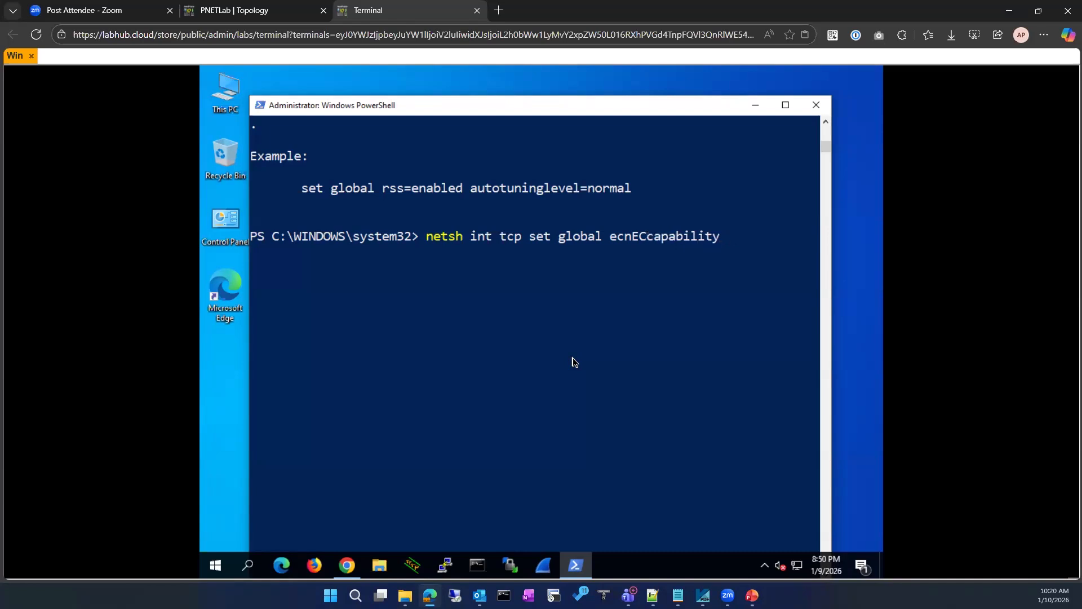
{"action": "key", "text": "Right"}
{"action": "key", "text": "Right"}
{"action": "key", "text": "Right"}
{"action": "key", "text": "Right"}
{"action": "key", "text": "Right"}
{"action": "key", "text": "Right"}
{"action": "key", "text": "Right"}
{"action": "key", "text": "Right"}
{"action": "key", "text": "Right"}
{"action": "type", "text": "=enabled"}
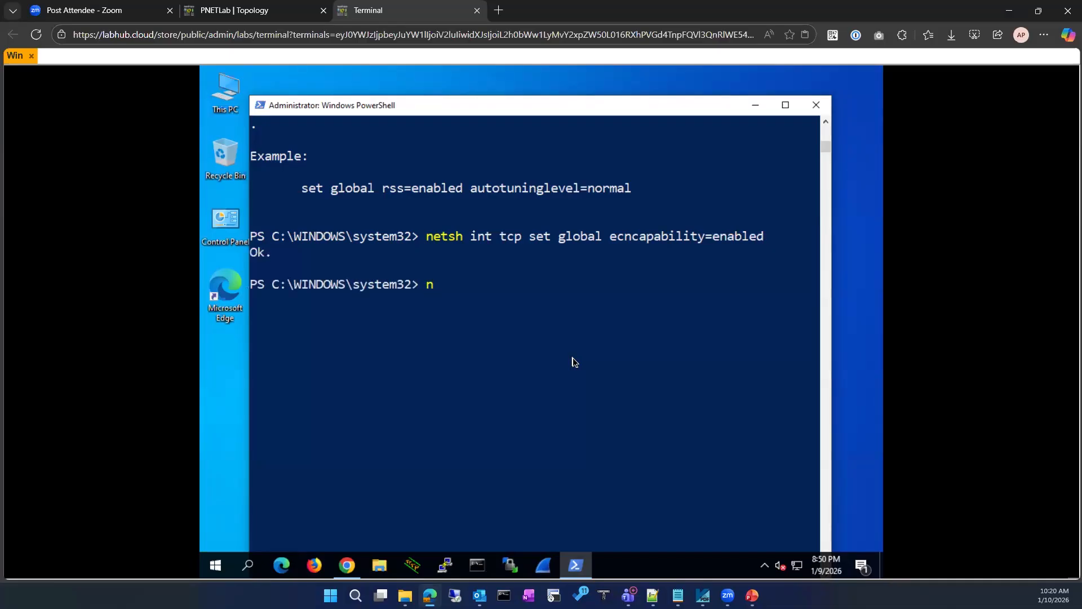
{"action": "type", "text": "etsh int tcp set global"}
Rerun the TCP global listing and highlight ECN Capability now shown as enabled
{"action": "key", "text": "Up"}
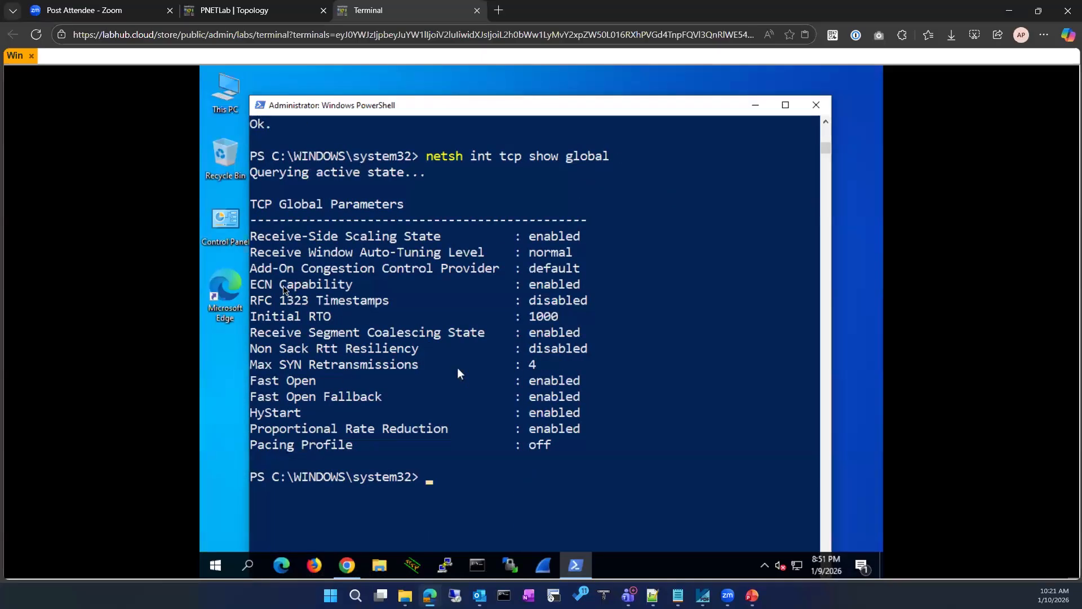
{"action": "left_click_drag", "start_coordinate": [260, 287], "coordinate": [578, 283]}
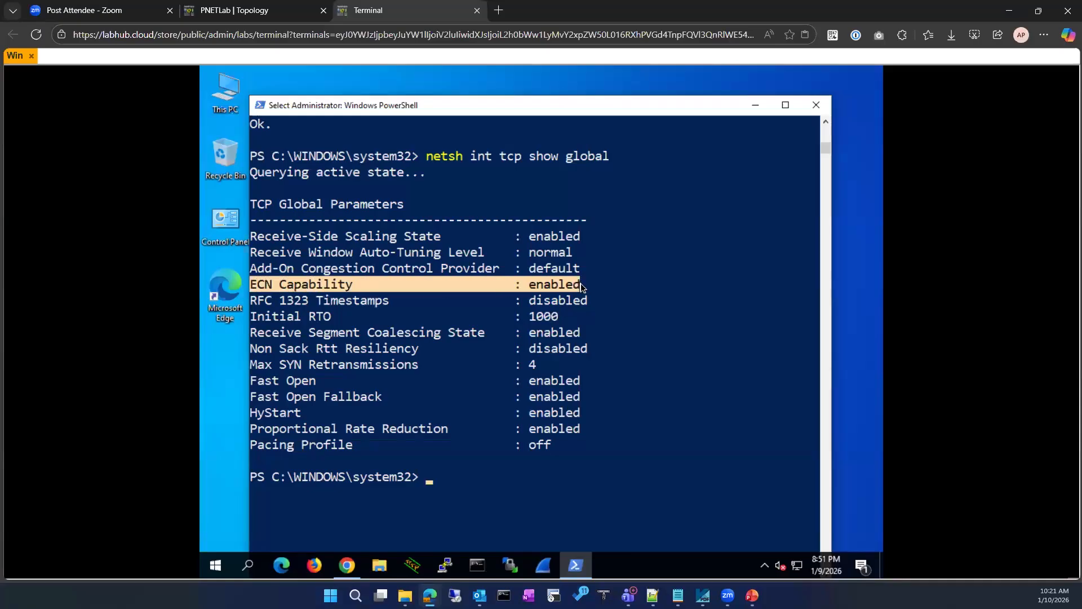
{"action": "left_click", "coordinate": [438, 382]}
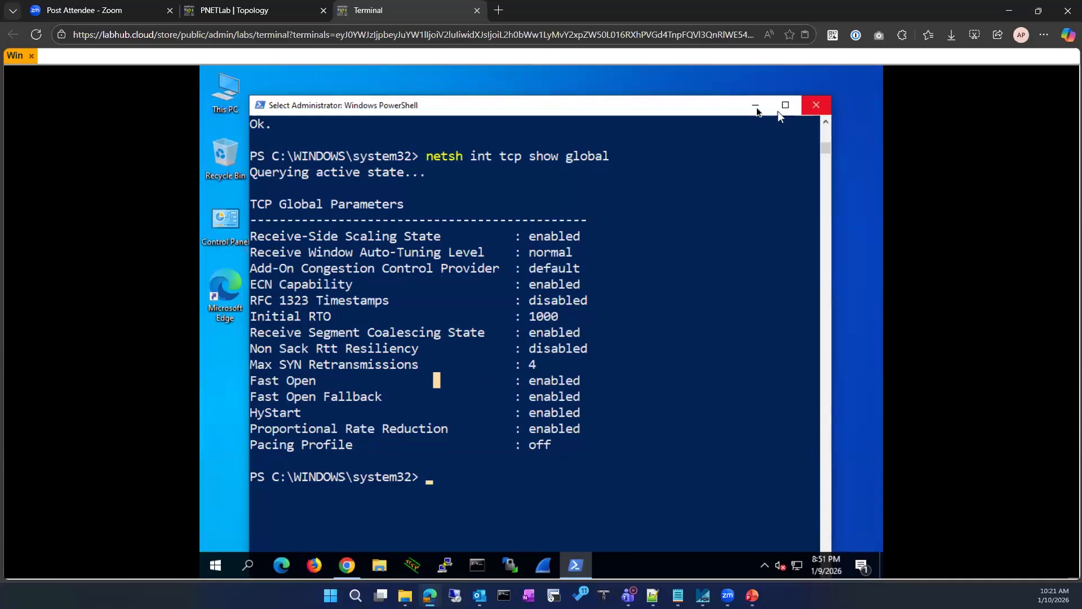
Start a live Wireshark capture on the Ethernet interface, then minimize Wireshark
{"action": "left_click", "coordinate": [540, 566]}
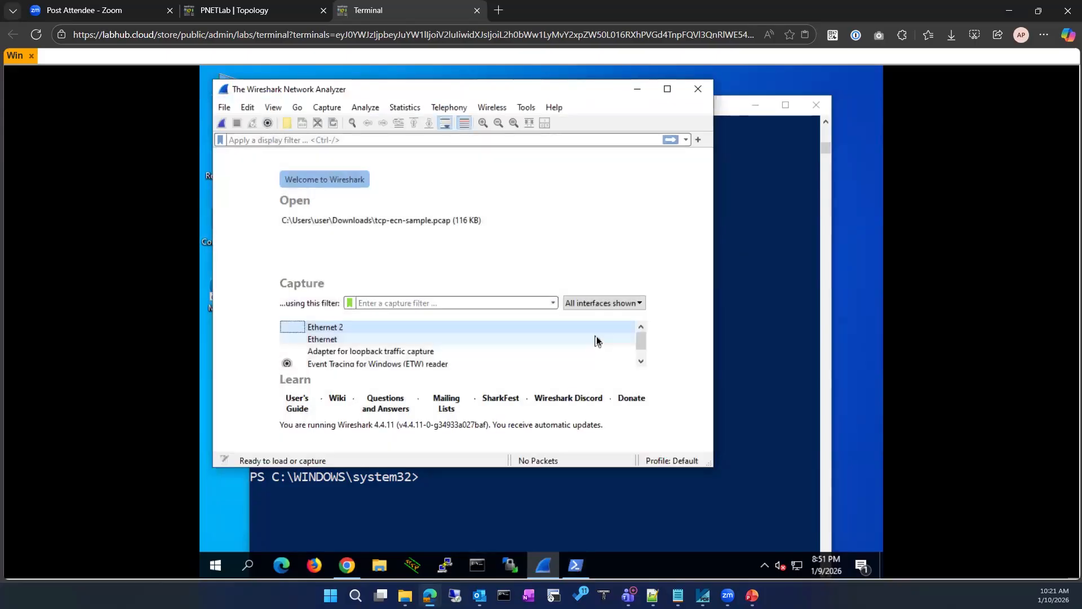
{"action": "left_click", "coordinate": [667, 89]}
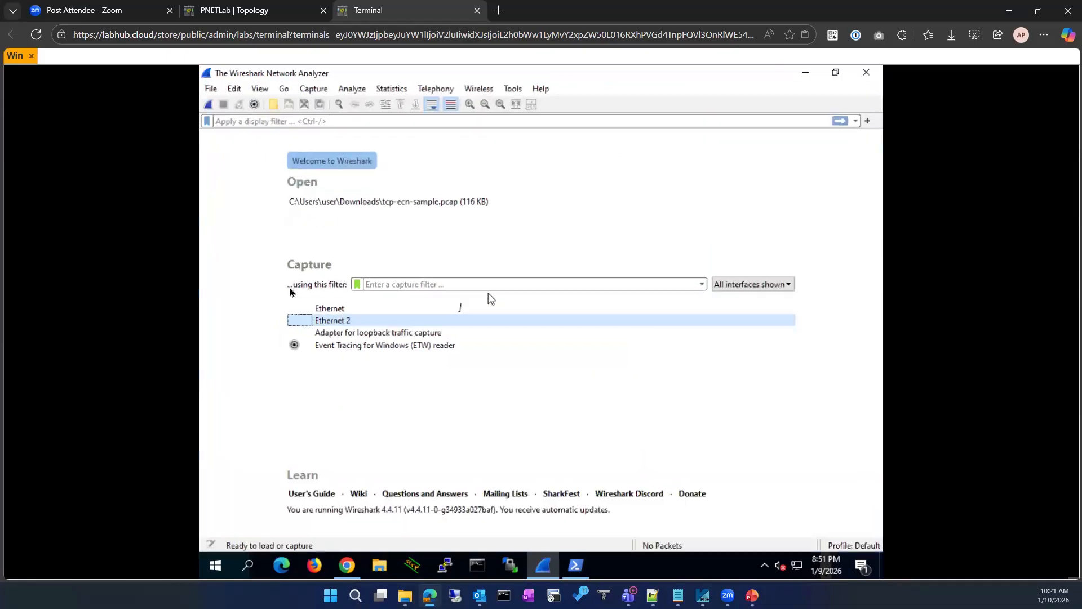
{"action": "double_click", "coordinate": [336, 310]}
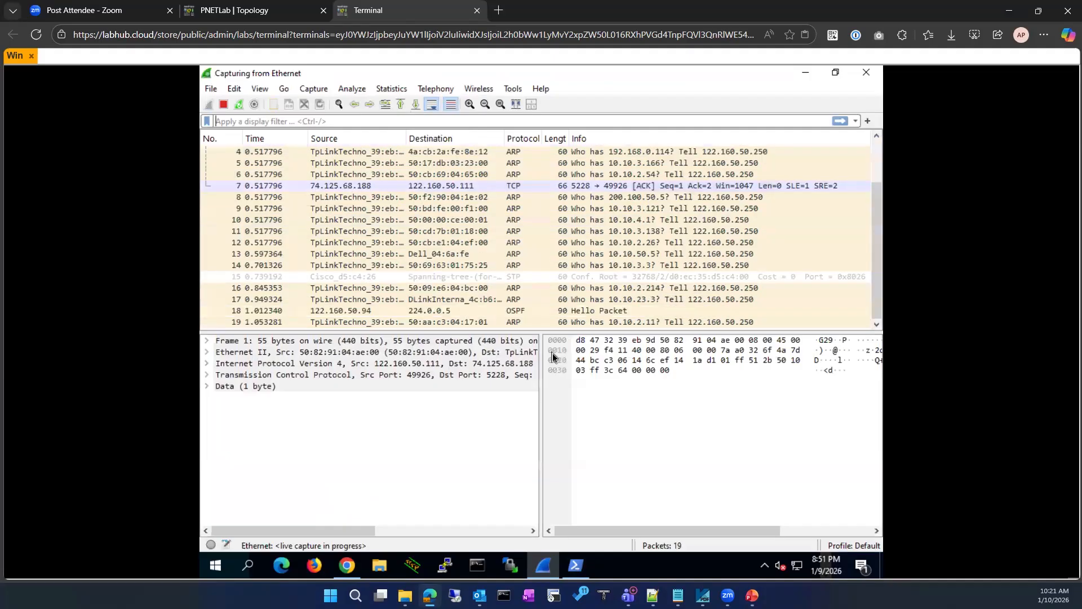
{"action": "left_click", "coordinate": [806, 73]}
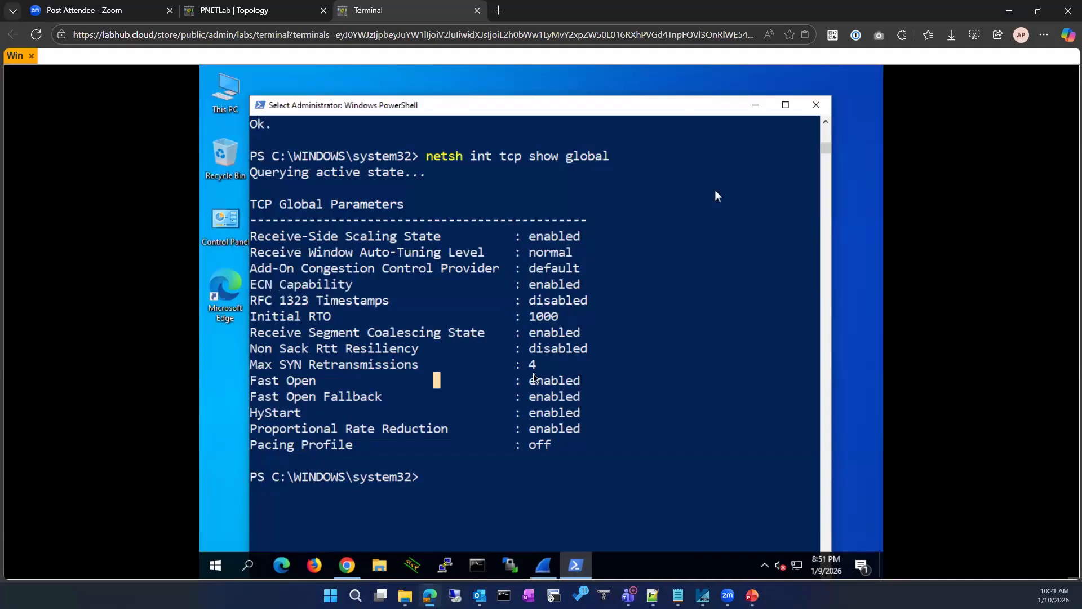
In a new Chrome tab, search Google for 'wireshark sample captures ecn packets'
{"action": "left_click", "coordinate": [338, 567]}
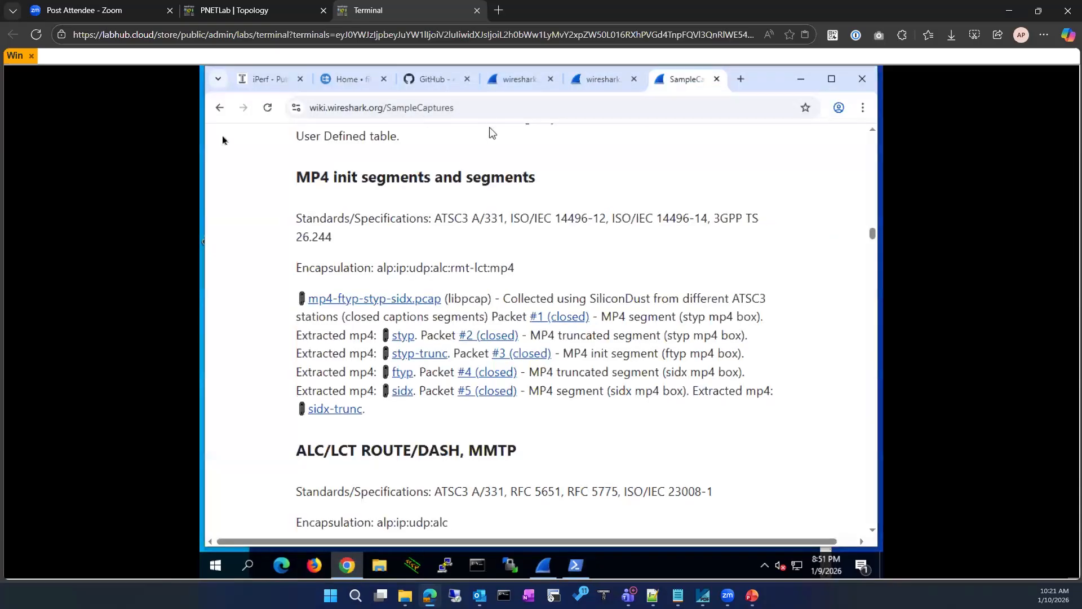
{"action": "left_click", "coordinate": [739, 80]}
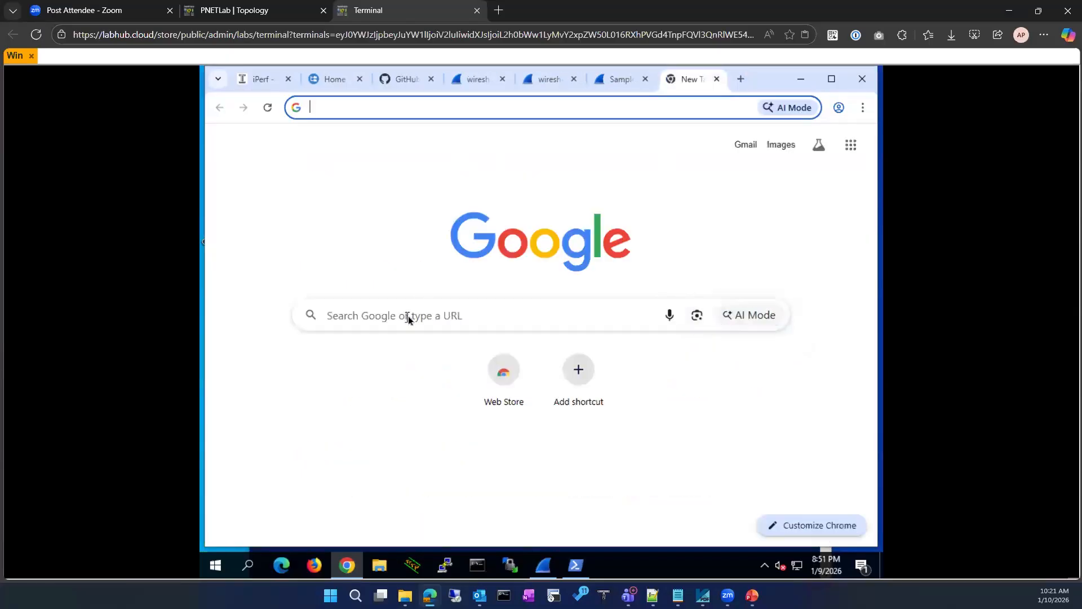
{"action": "left_click", "coordinate": [408, 316]}
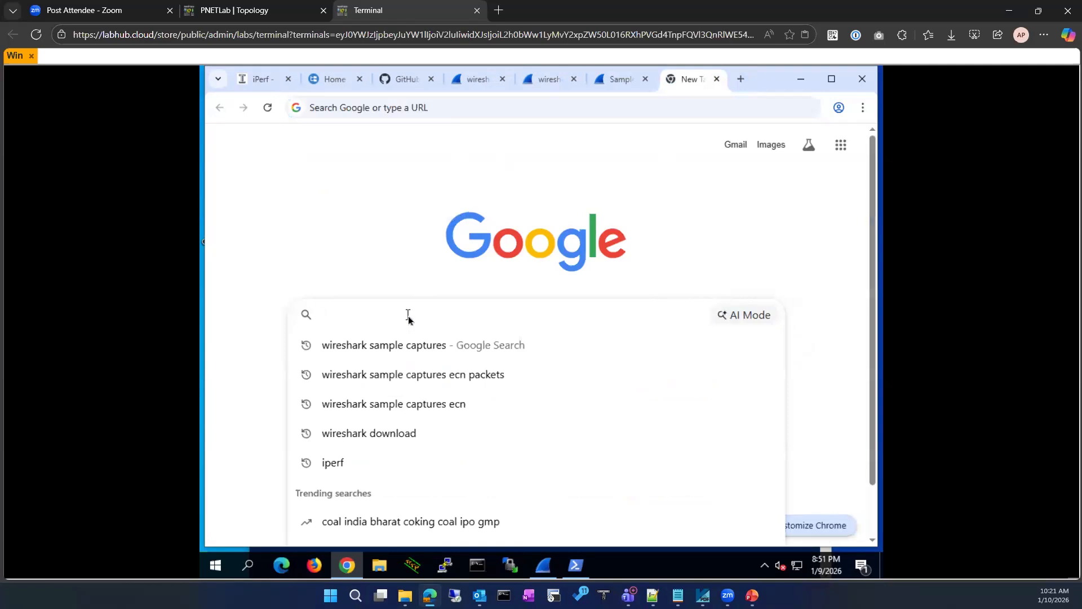
{"action": "left_click", "coordinate": [256, 224]}
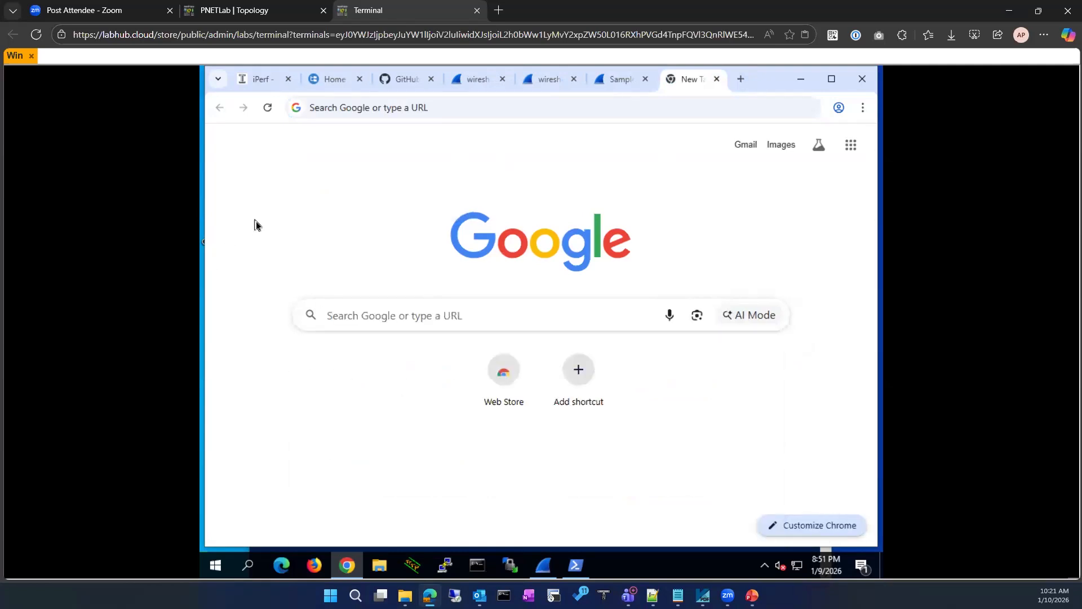
{"action": "left_click", "coordinate": [371, 316]}
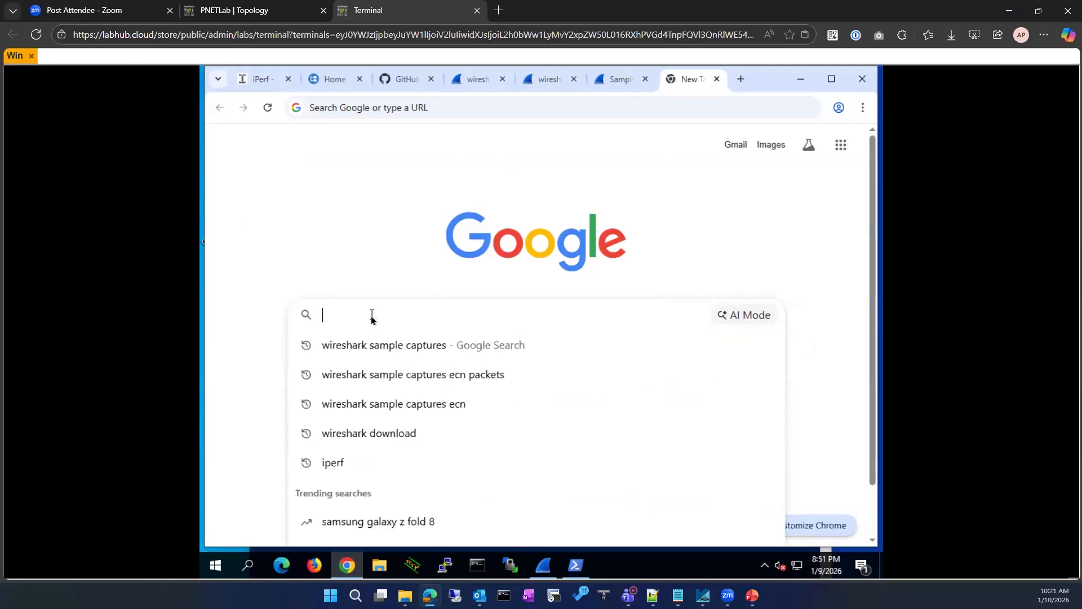
{"action": "type", "text": "wireshark"}
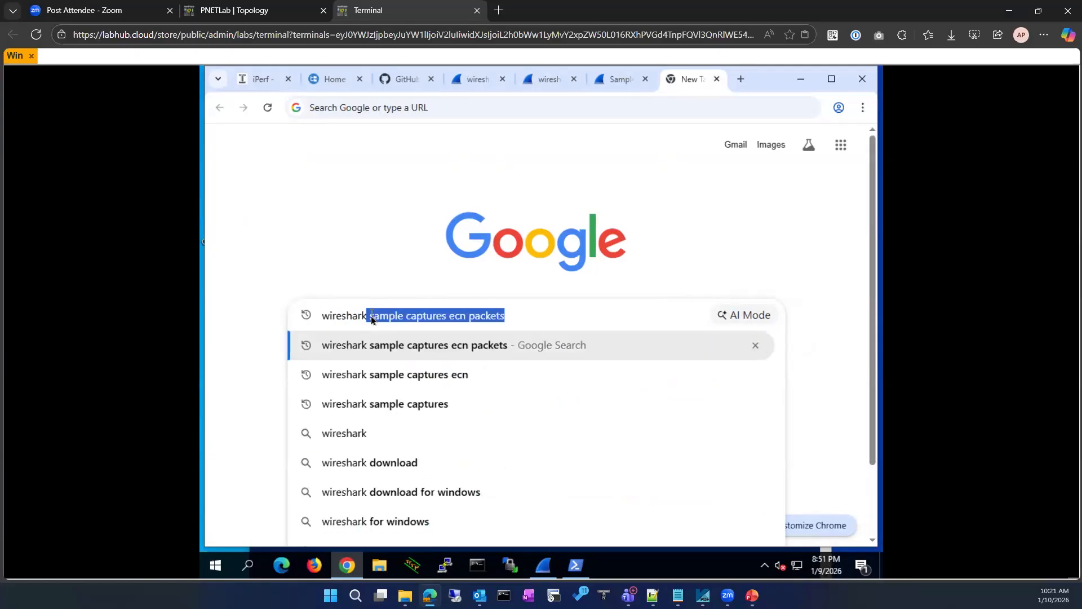
{"action": "key", "text": "Return"}
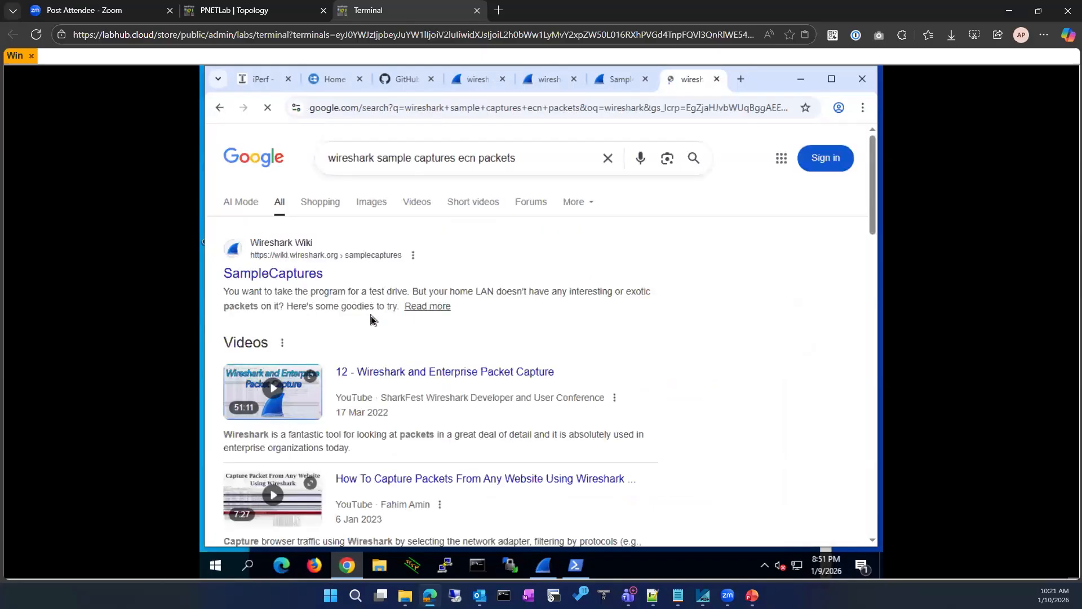
{"action": "left_click", "coordinate": [549, 569]}
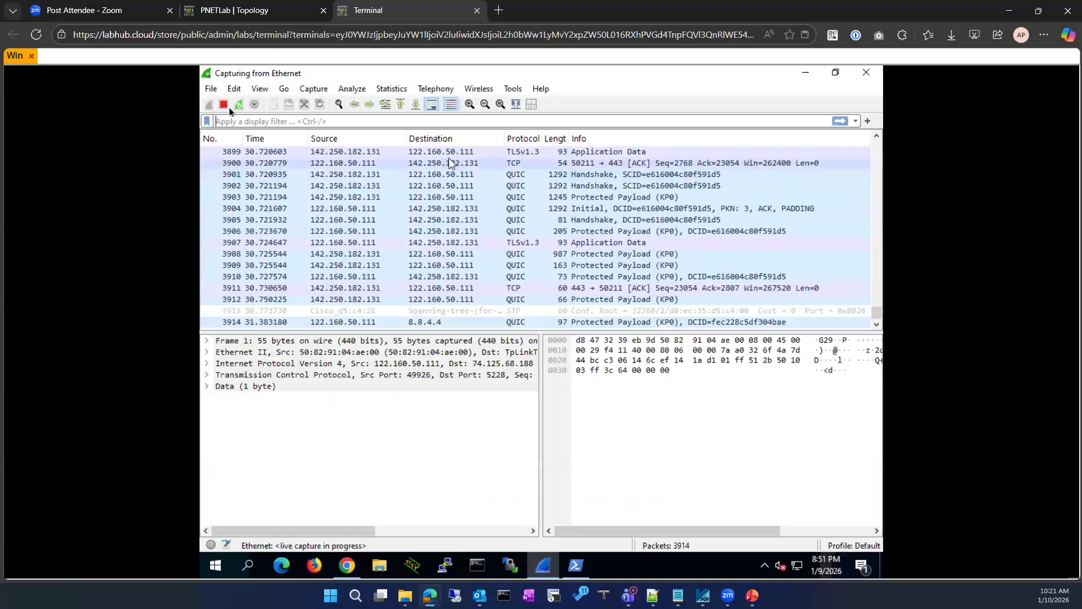
Apply the Wireshark filter dns contains "wireshark", then reload the Google ECN results in Chrome
{"action": "left_click", "coordinate": [257, 121]}
{"action": "type", "text": "dns con"}
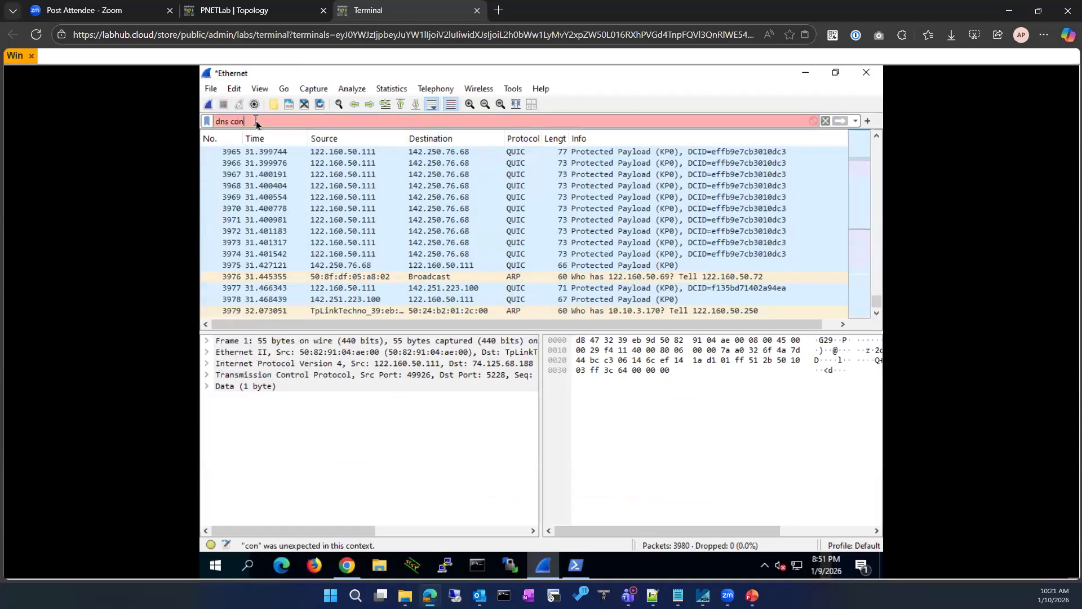
{"action": "type", "text": "tains \""}
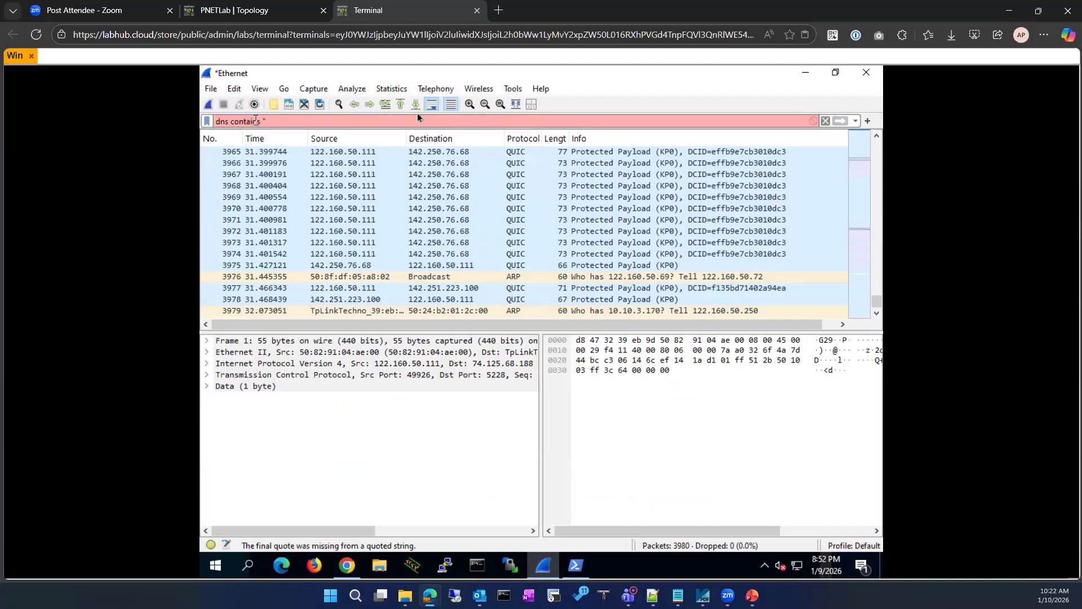
{"action": "type", "text": "wireshark\""}
{"action": "key", "text": "Return"}
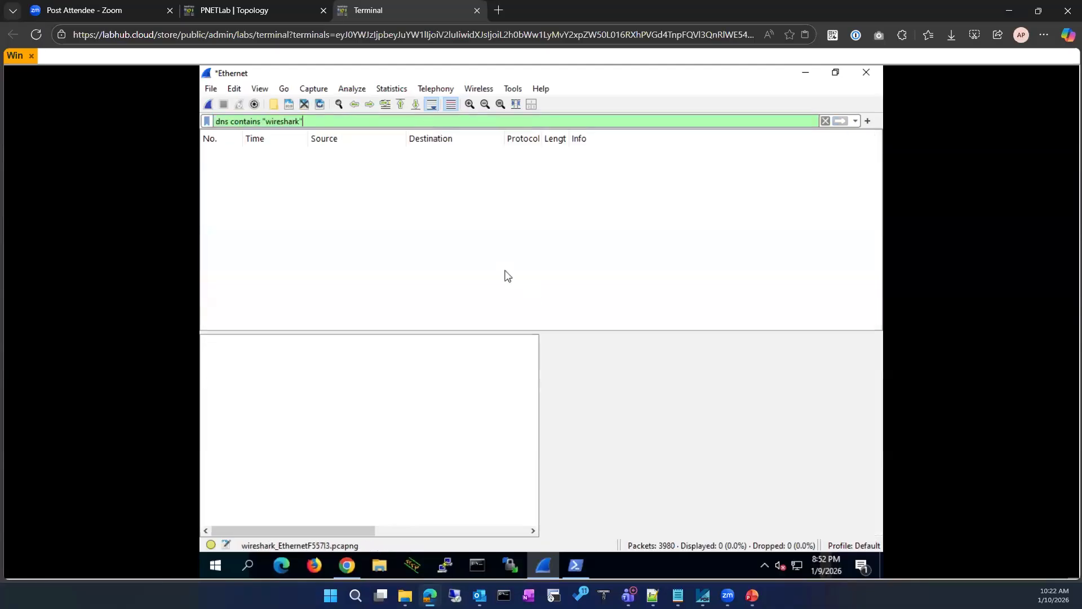
{"action": "left_click", "coordinate": [356, 567]}
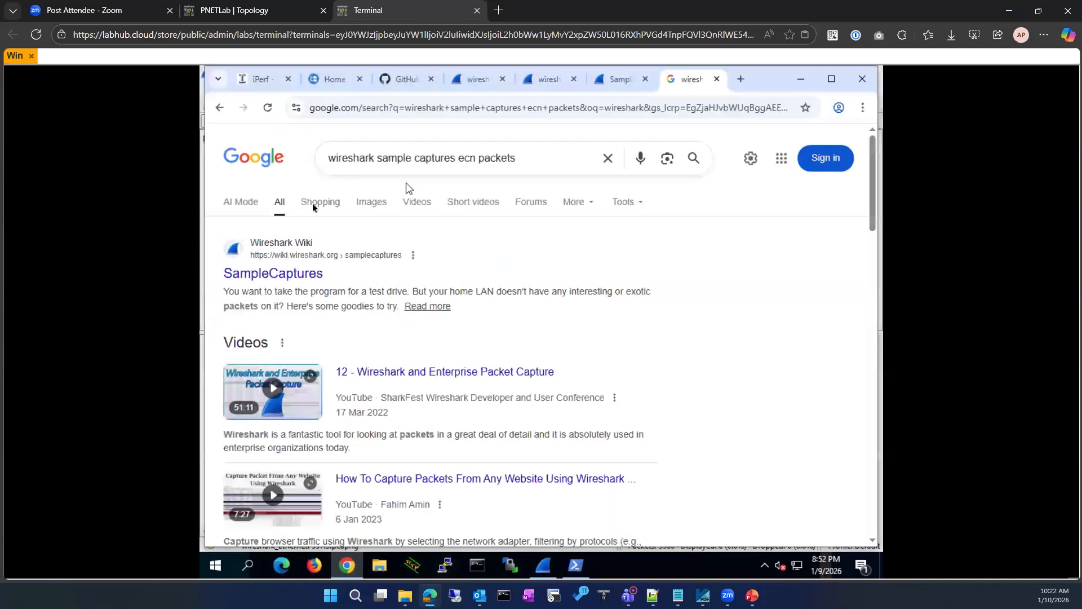
{"action": "left_click", "coordinate": [267, 111]}
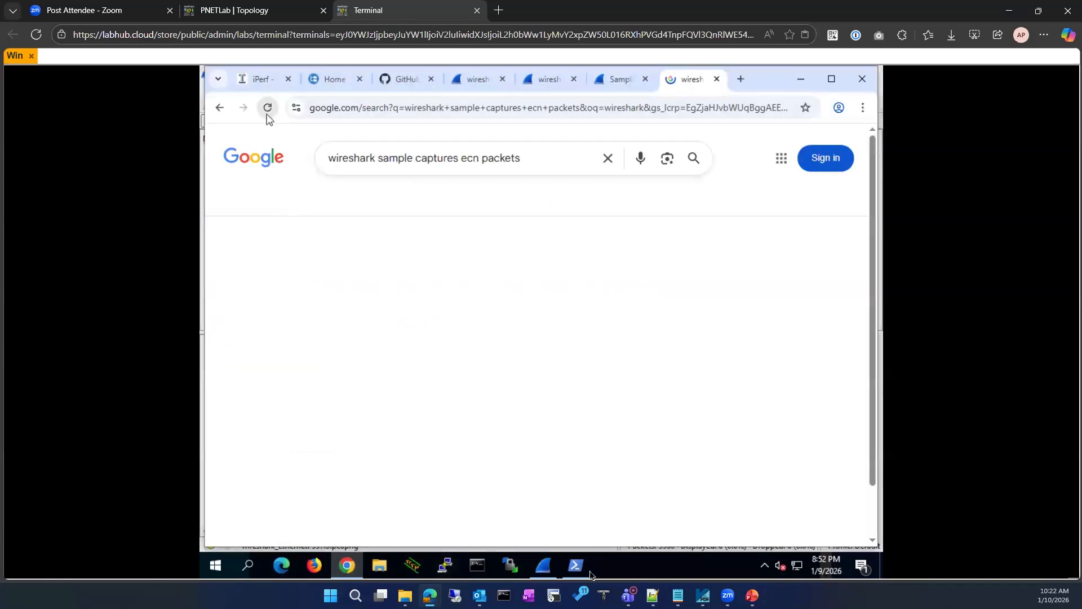
{"action": "left_click", "coordinate": [542, 567]}
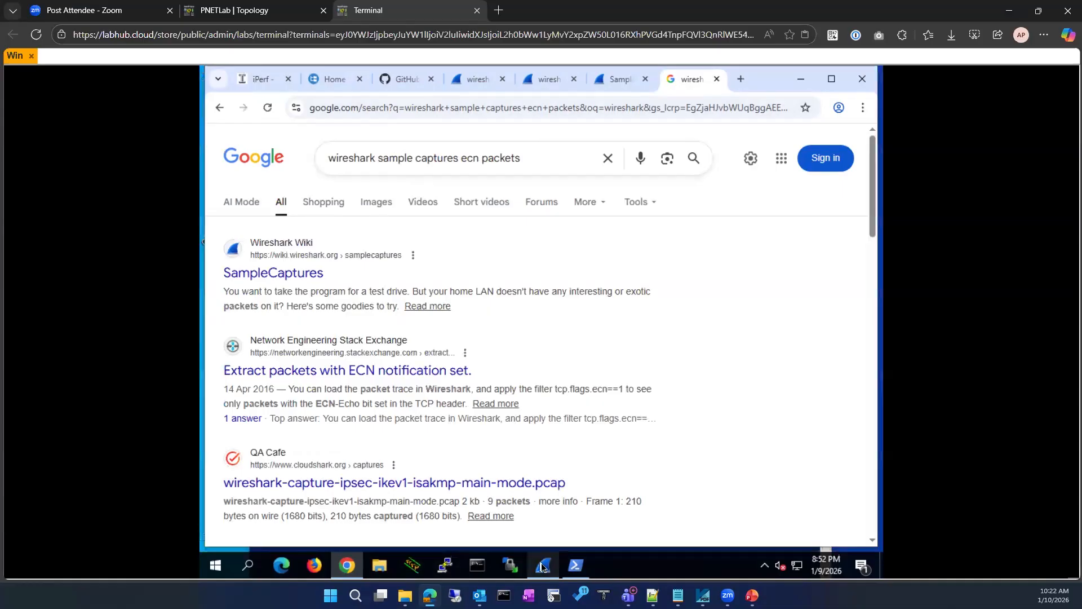
Clear the Wireshark display filter and restart the Ethernet capture, continuing without saving
{"action": "left_click", "coordinate": [801, 81]}
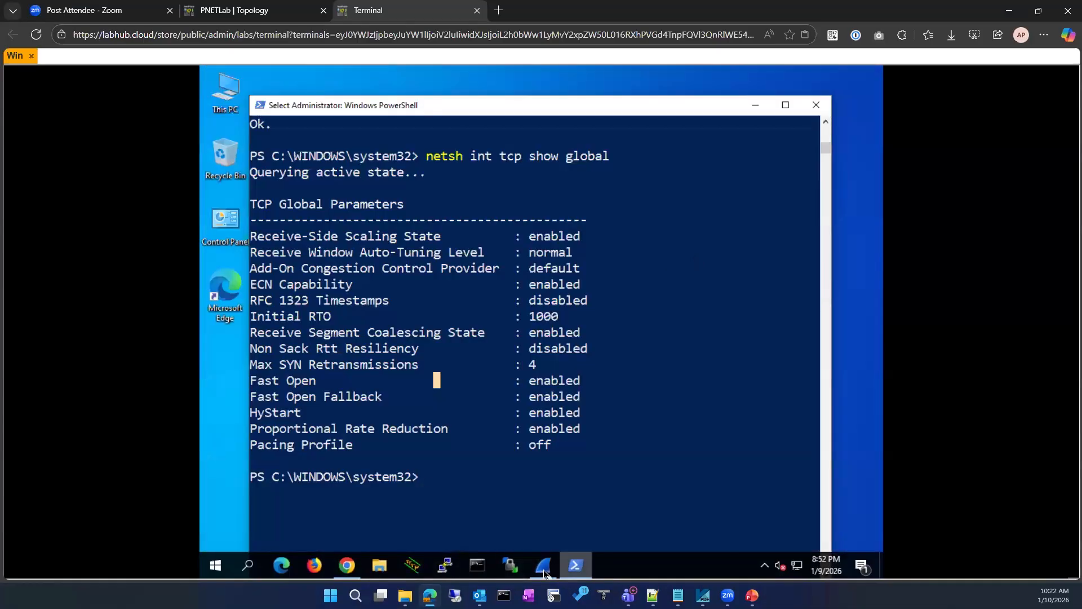
{"action": "left_click", "coordinate": [544, 571]}
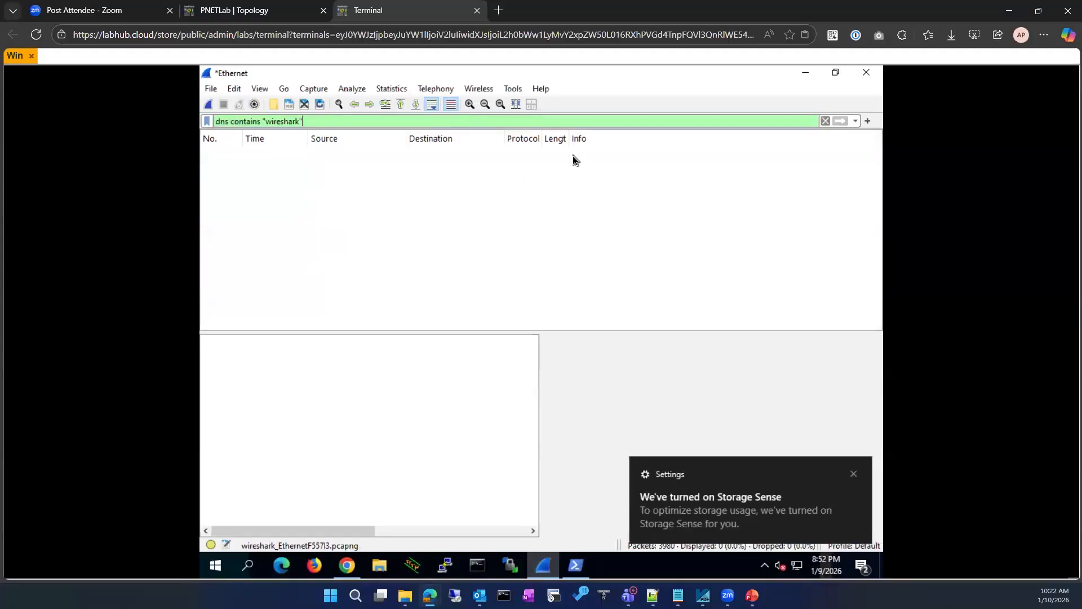
{"action": "left_click", "coordinate": [855, 475]}
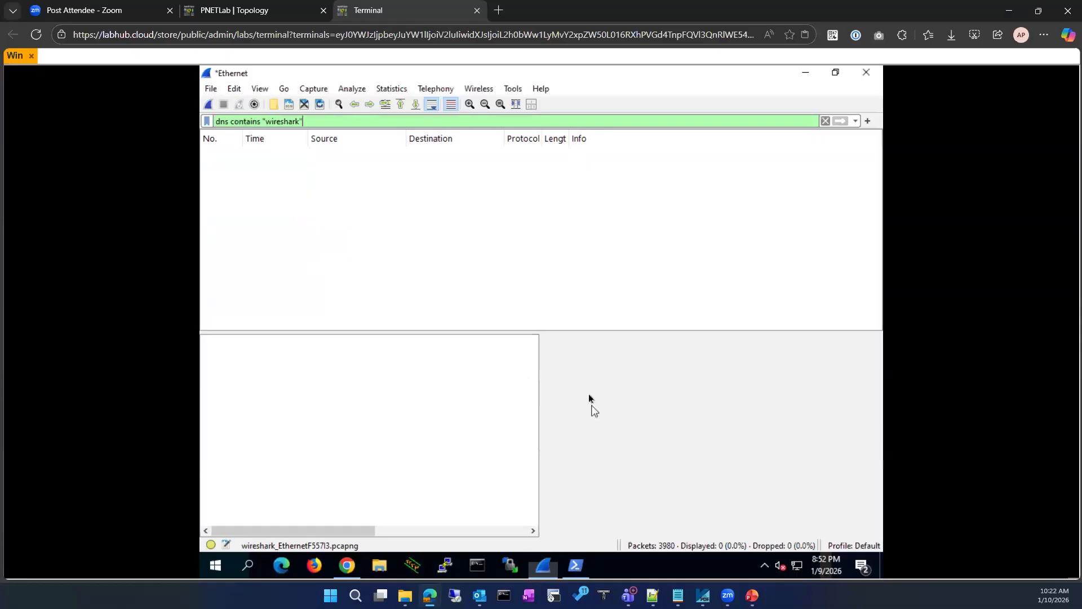
{"action": "left_click", "coordinate": [825, 120]}
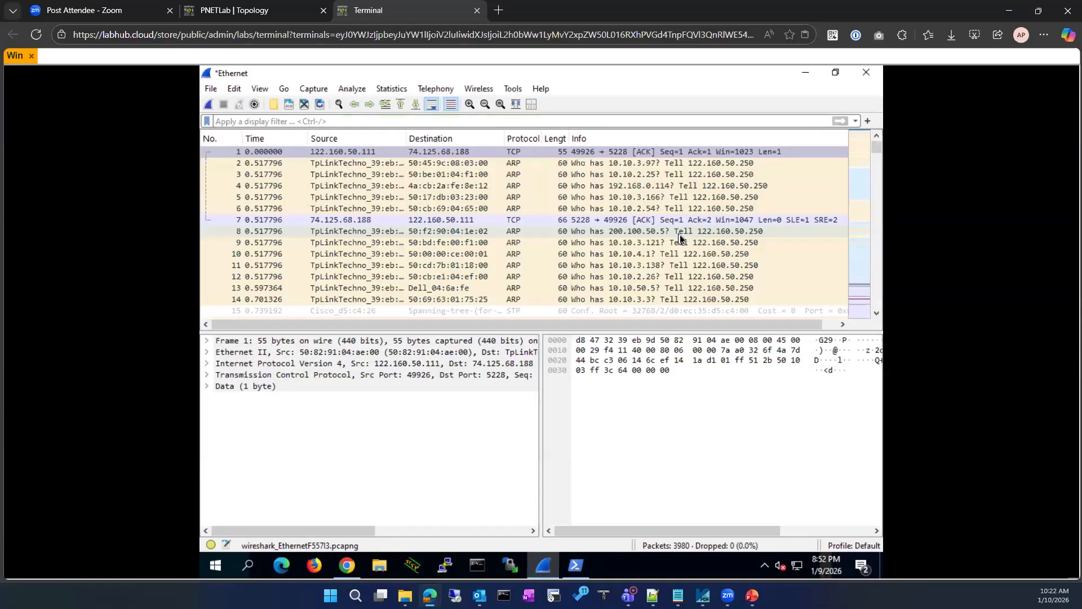
{"action": "left_click", "coordinate": [210, 106]}
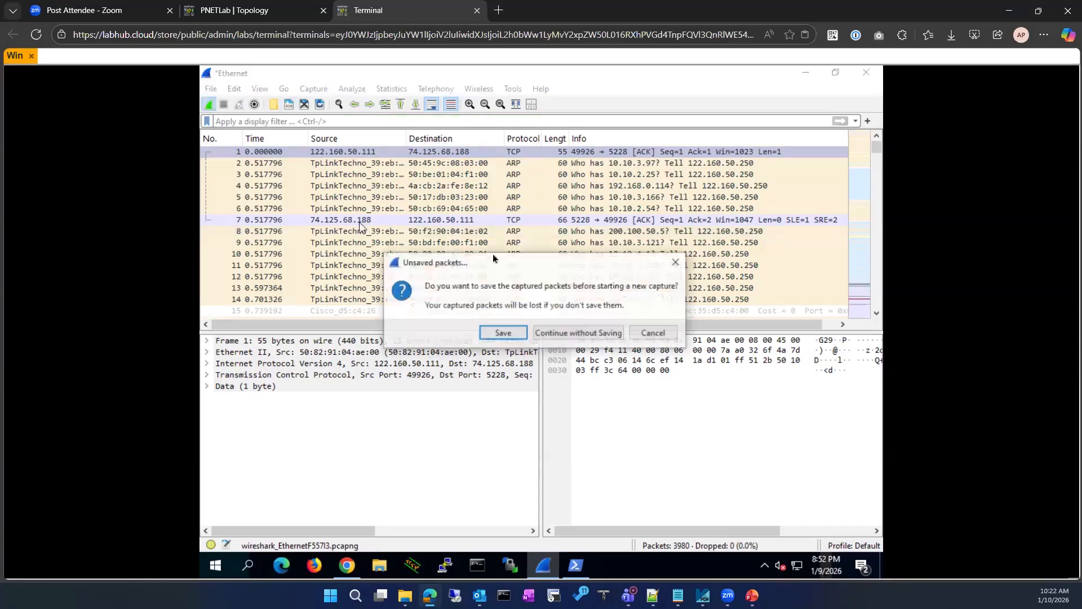
{"action": "left_click", "coordinate": [588, 331]}
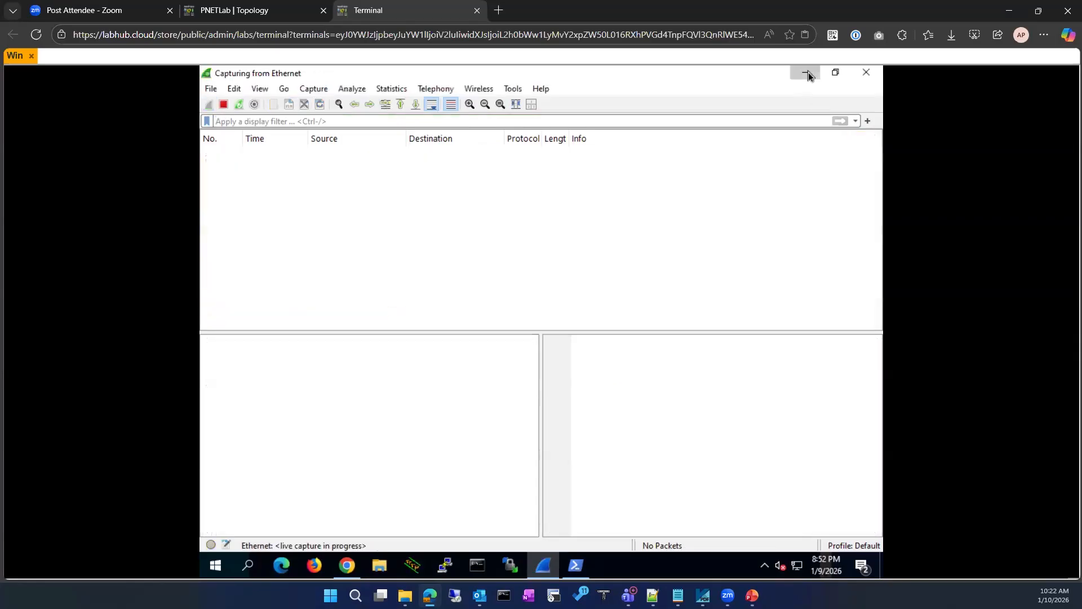
Reload the Google results in Chrome, then return to the live capture
{"action": "left_click", "coordinate": [807, 72]}
{"action": "left_click", "coordinate": [543, 567]}
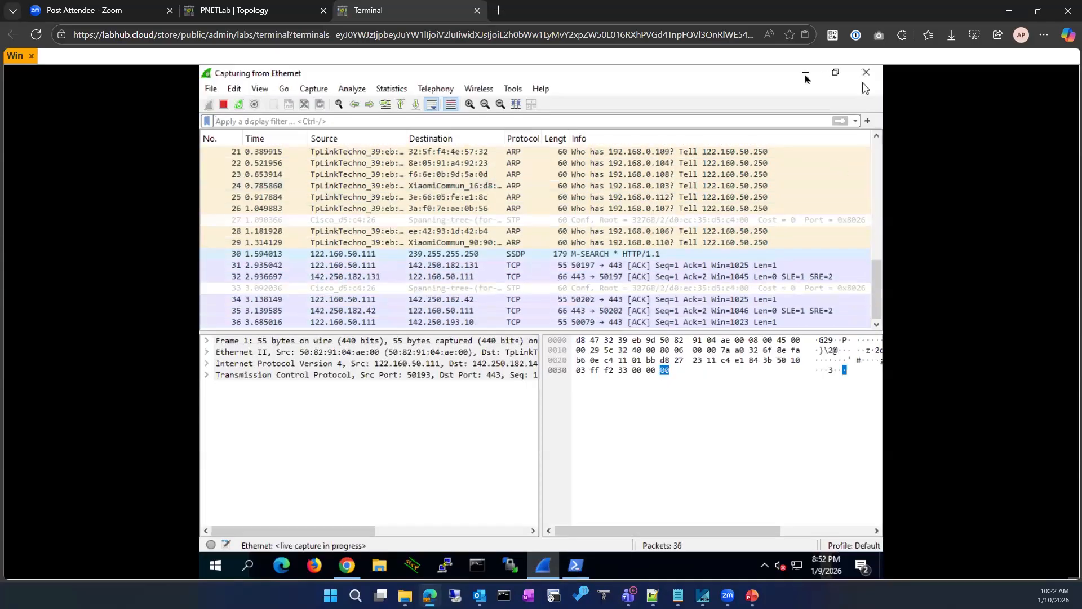
{"action": "left_click", "coordinate": [805, 72]}
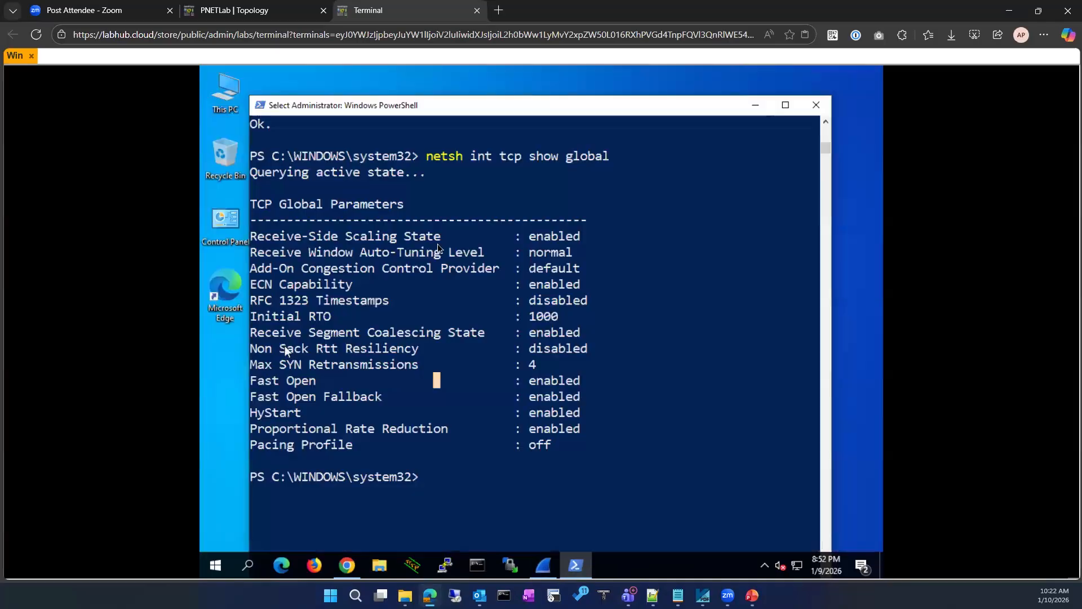
{"action": "left_click", "coordinate": [348, 566]}
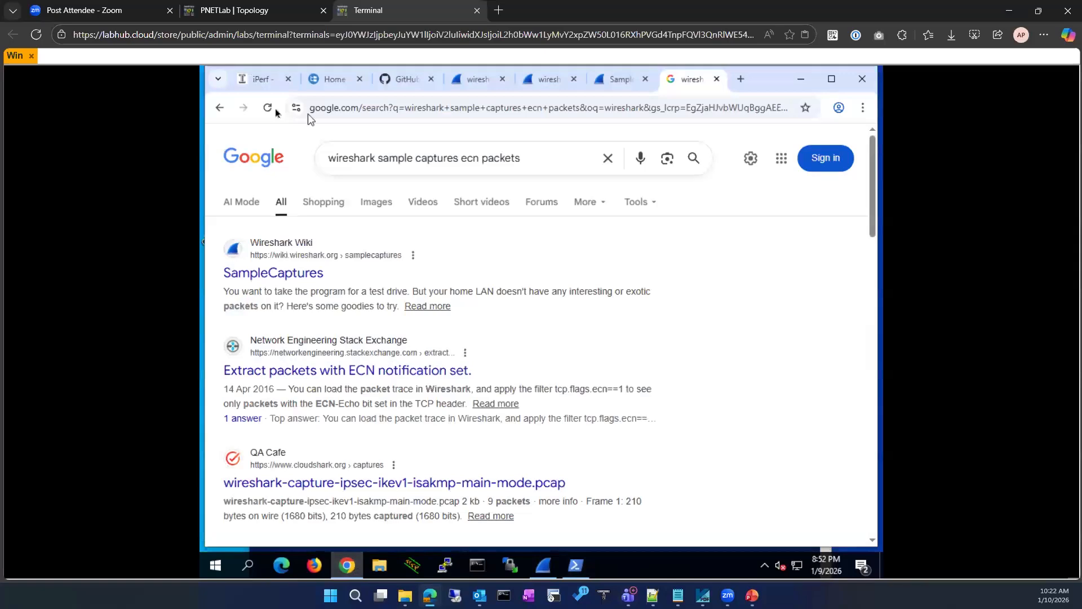
{"action": "left_click", "coordinate": [270, 109]}
{"action": "left_click", "coordinate": [542, 566]}
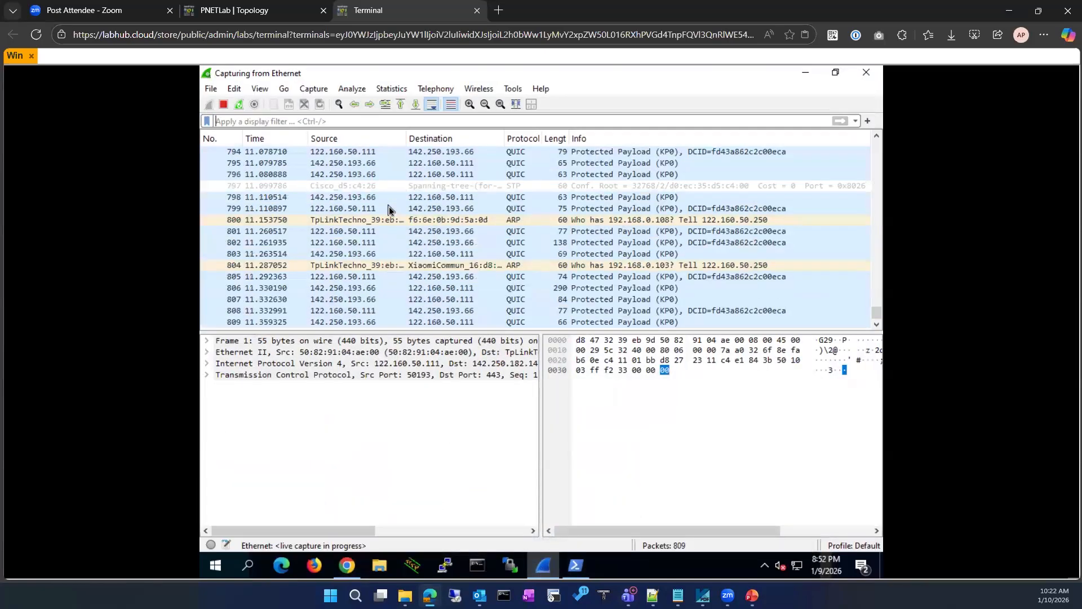
Try the display filter dns contains "wireshark" and adjust its quoting
{"action": "key", "text": "ctrl+slash"}
{"action": "type", "text": "dns co"}
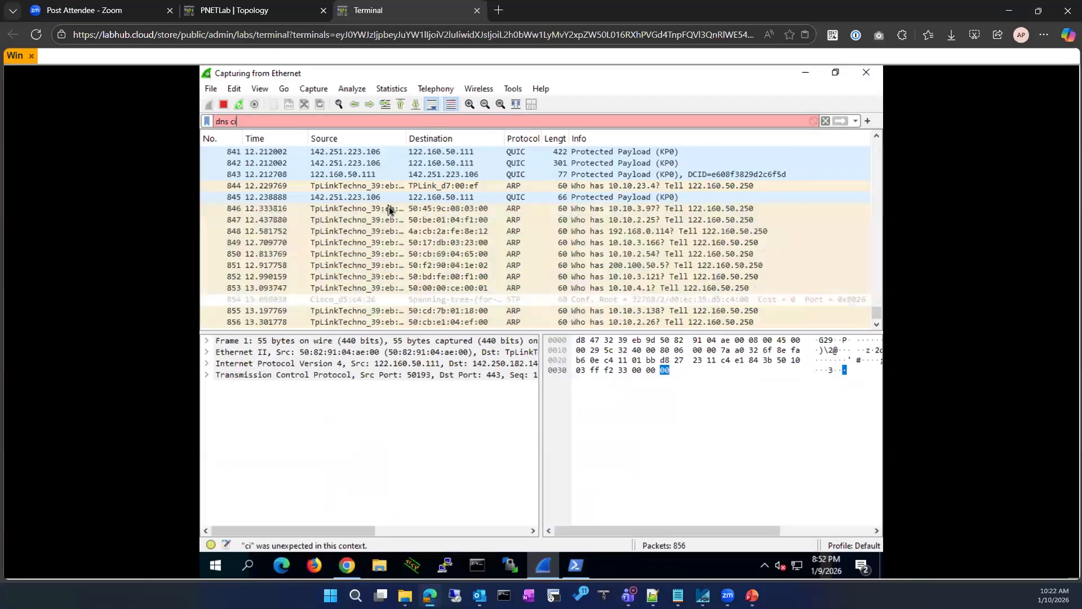
{"action": "type", "text": "ntains \"wireshar"}
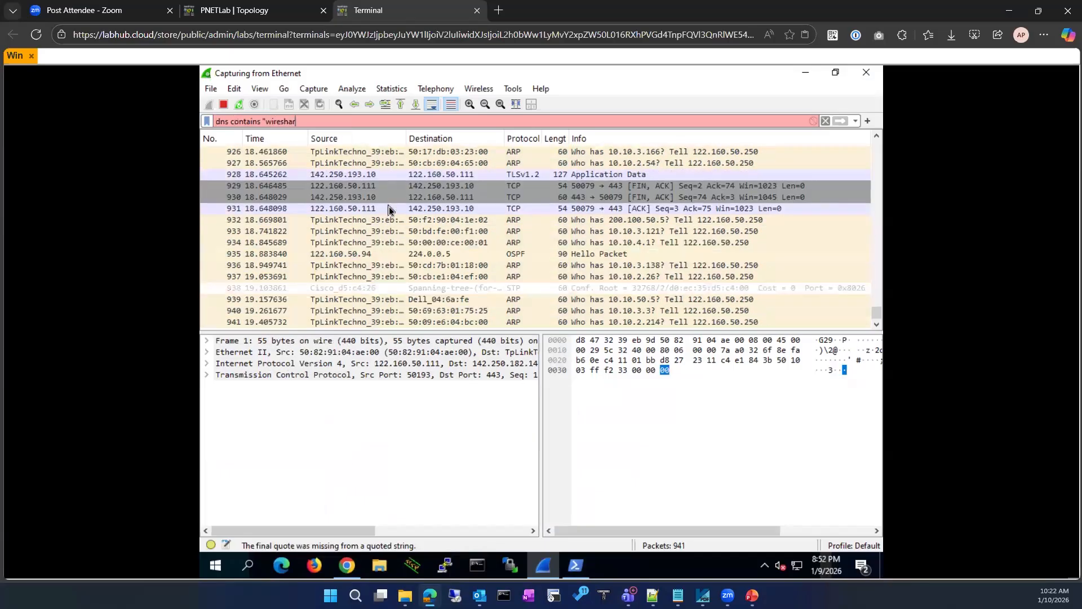
{"action": "type", "text": "k\""}
{"action": "key", "text": "Return"}
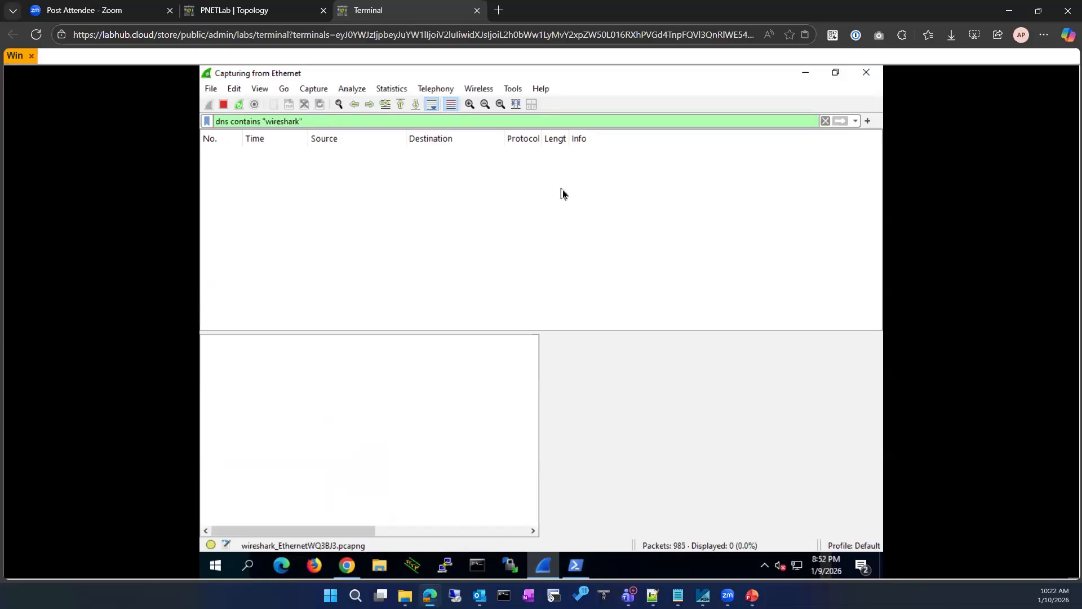
{"action": "key", "text": "BackSpace"}
{"action": "key", "text": "BackSpace"}
{"action": "key", "text": "BackSpace"}
{"action": "key", "text": "BackSpace"}
{"action": "key", "text": "BackSpace"}
{"action": "key", "text": "BackSpace"}
{"action": "key", "text": "BackSpace"}
{"action": "key", "text": "BackSpace"}
{"action": "key", "text": "BackSpace"}
{"action": "key", "text": "BackSpace"}
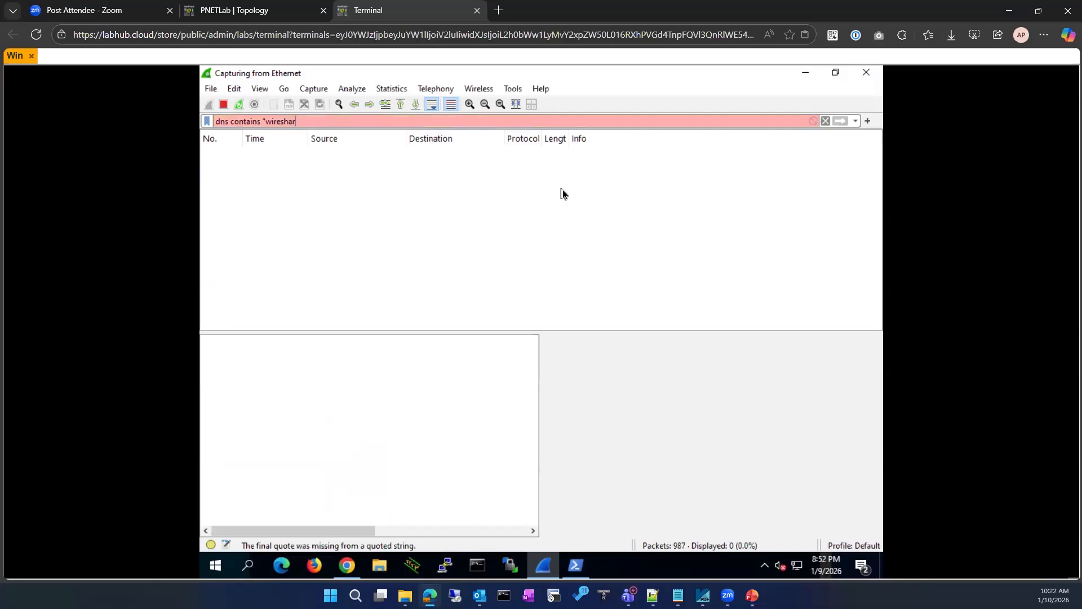
{"action": "key", "text": "BackSpace"}
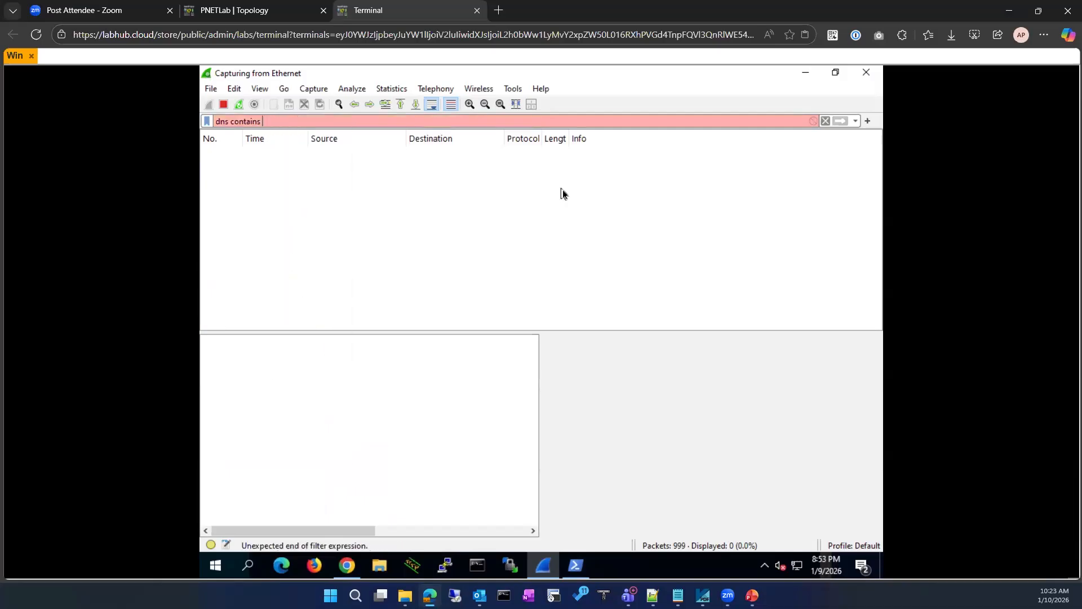
{"action": "type", "text": "wireshark"}
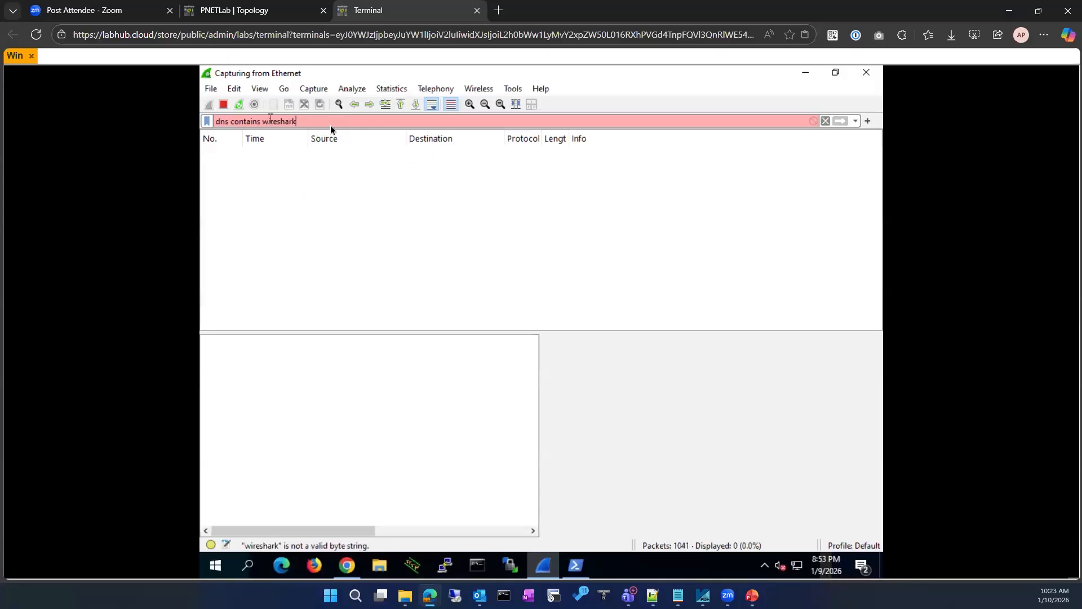
{"action": "type", "text": "\""}
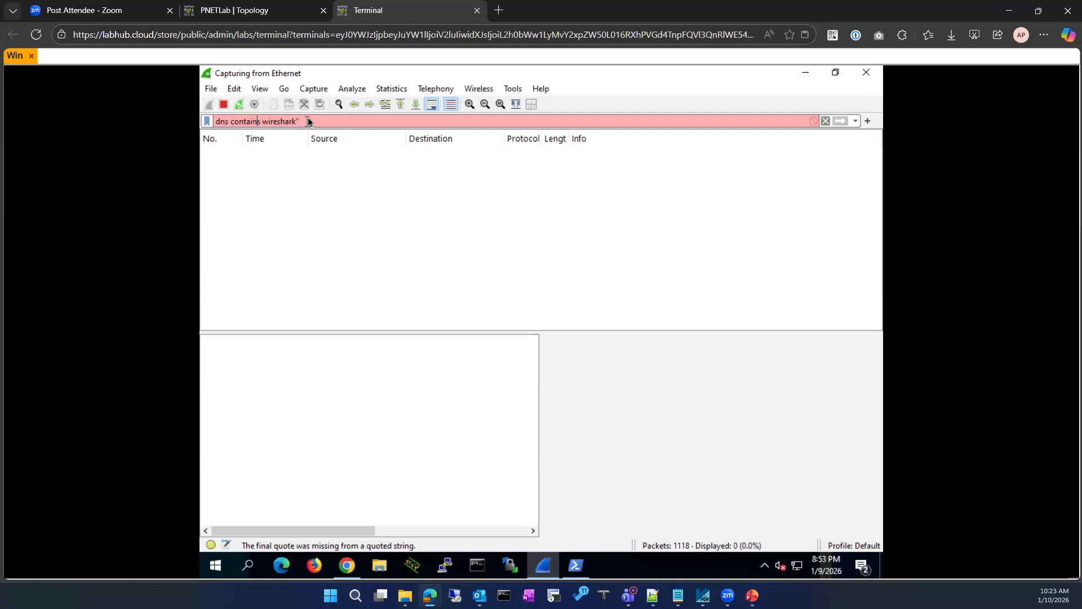
Trim the filter to plain dns, then inspect DNS query 1048 and response 470
{"action": "left_click", "coordinate": [230, 124]}
{"action": "type", "text": "\""}
{"action": "key", "text": "BackSpace"}
{"action": "left_click_drag", "start_coordinate": [230, 123], "coordinate": [312, 122]}
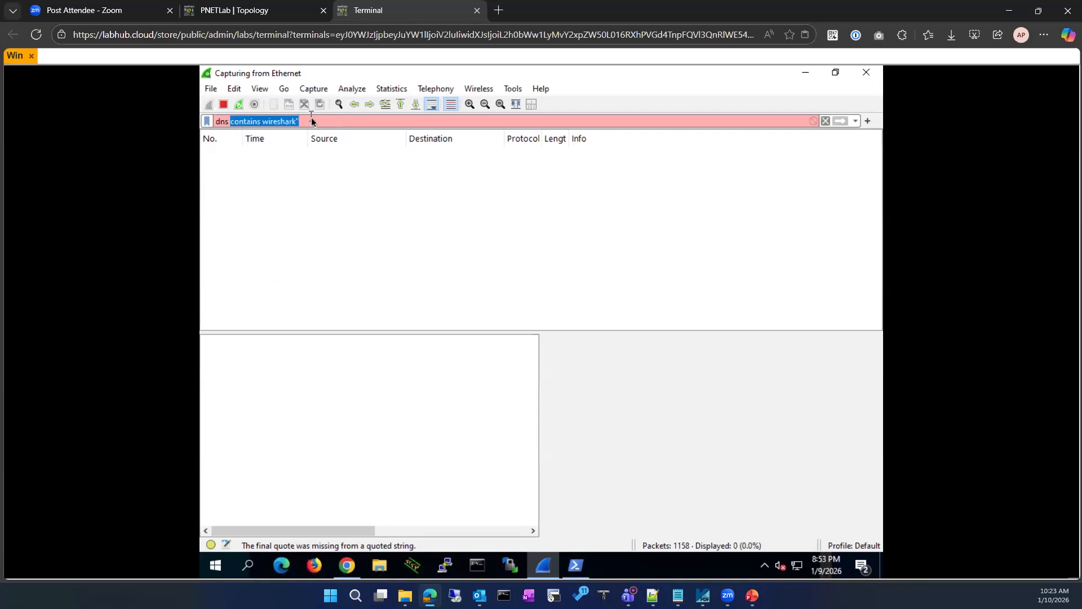
{"action": "key", "text": "BackSpace"}
{"action": "key", "text": "BackSpace"}
{"action": "key", "text": "Return"}
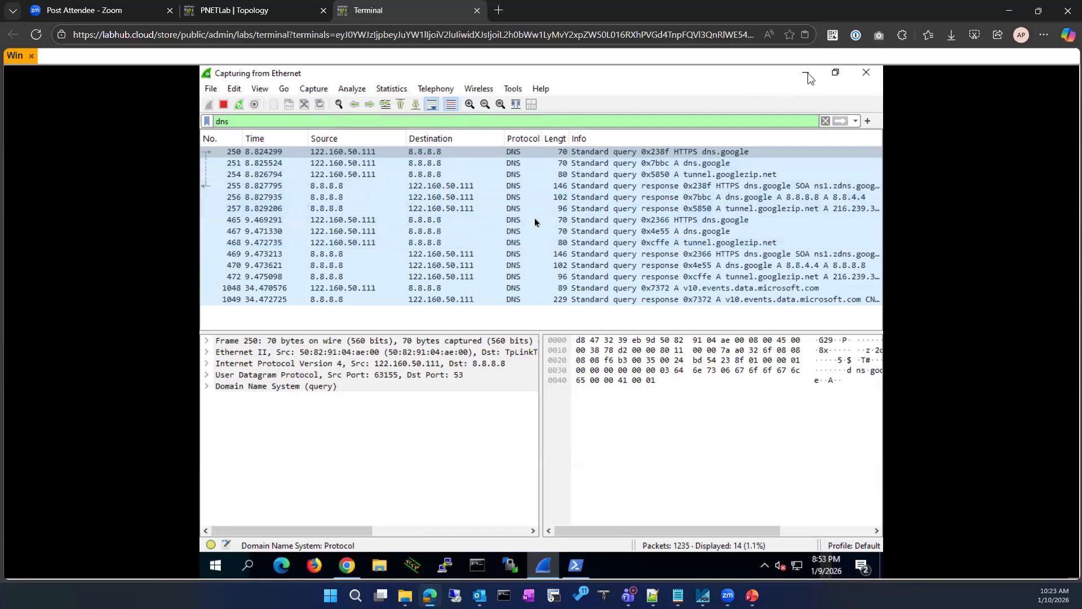
{"action": "left_click", "coordinate": [369, 288]}
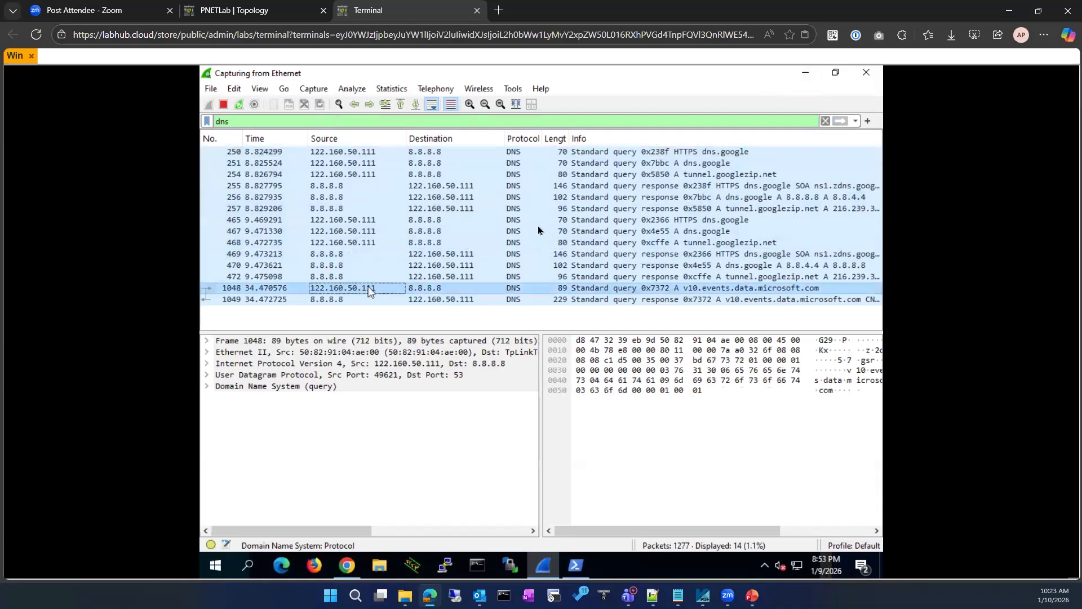
{"action": "left_click", "coordinate": [719, 266]}
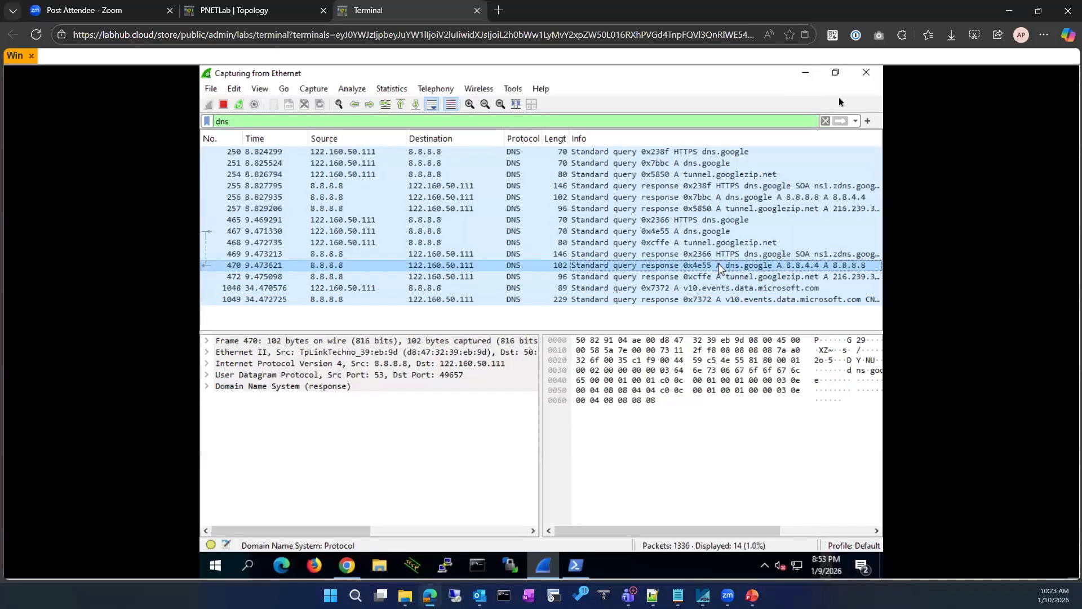
Return to the Google search results and browse the video results
{"action": "left_click", "coordinate": [804, 74]}
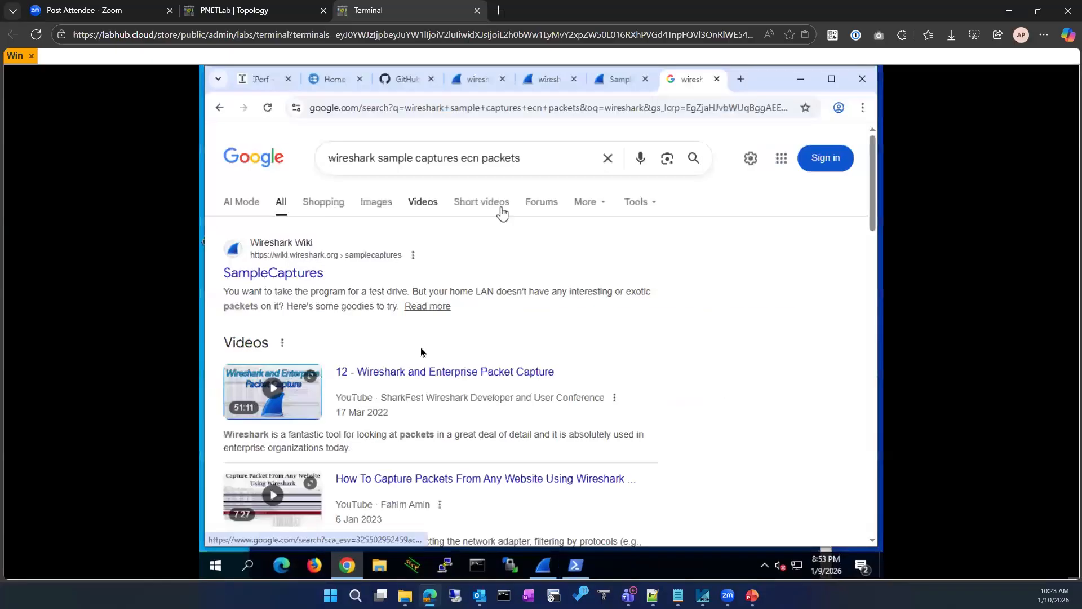
{"action": "scroll", "coordinate": [451, 355], "scroll_direction": "down", "scroll_amount": 3}
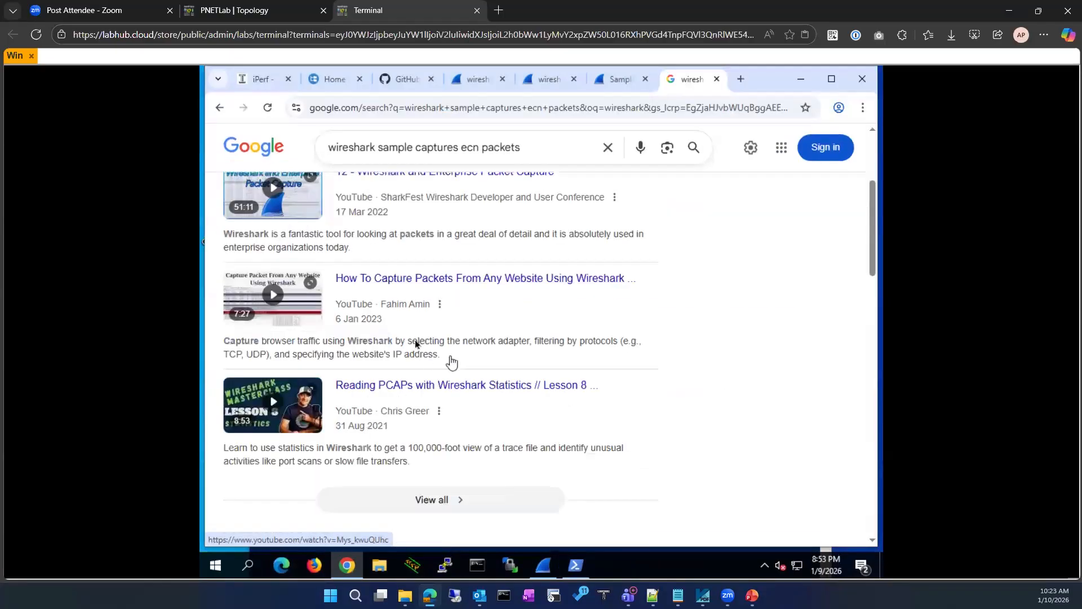
{"action": "left_click", "coordinate": [427, 498]}
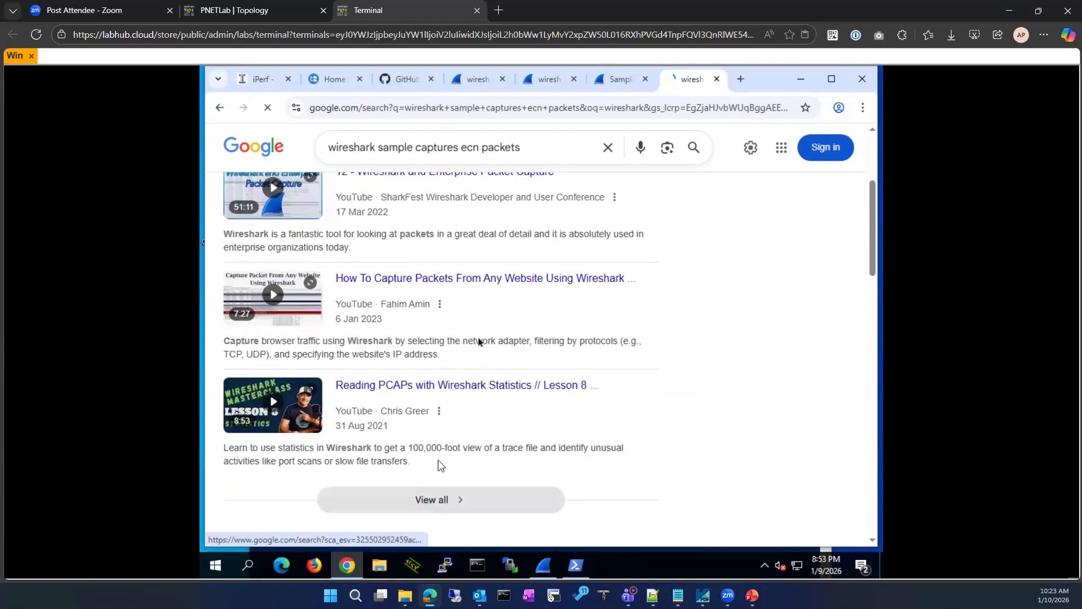
{"action": "scroll", "coordinate": [476, 339], "scroll_direction": "down", "scroll_amount": 6}
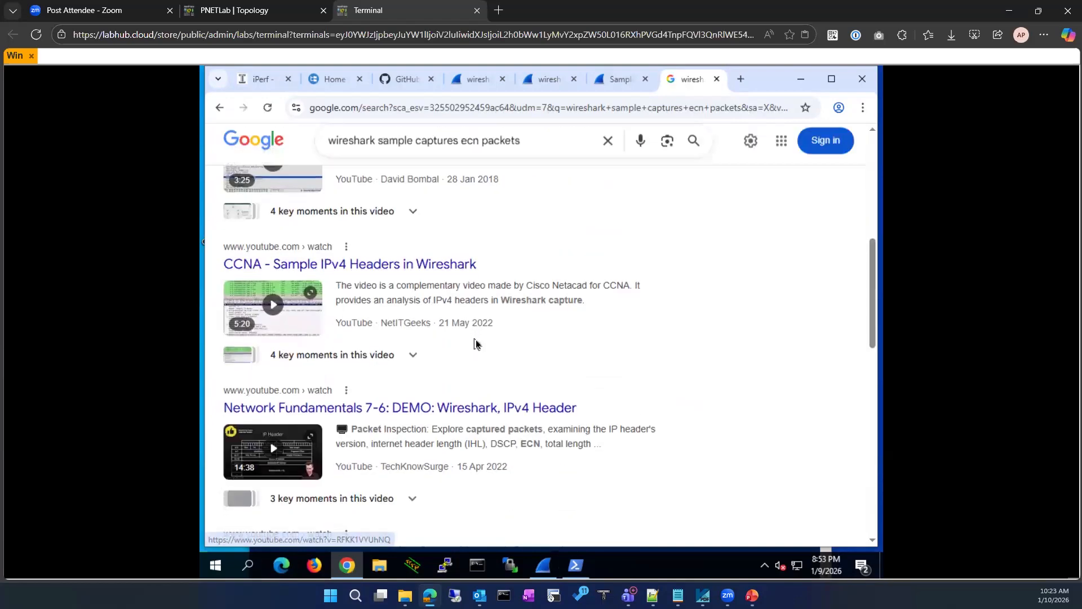
{"action": "scroll", "coordinate": [475, 341], "scroll_direction": "down", "scroll_amount": 10}
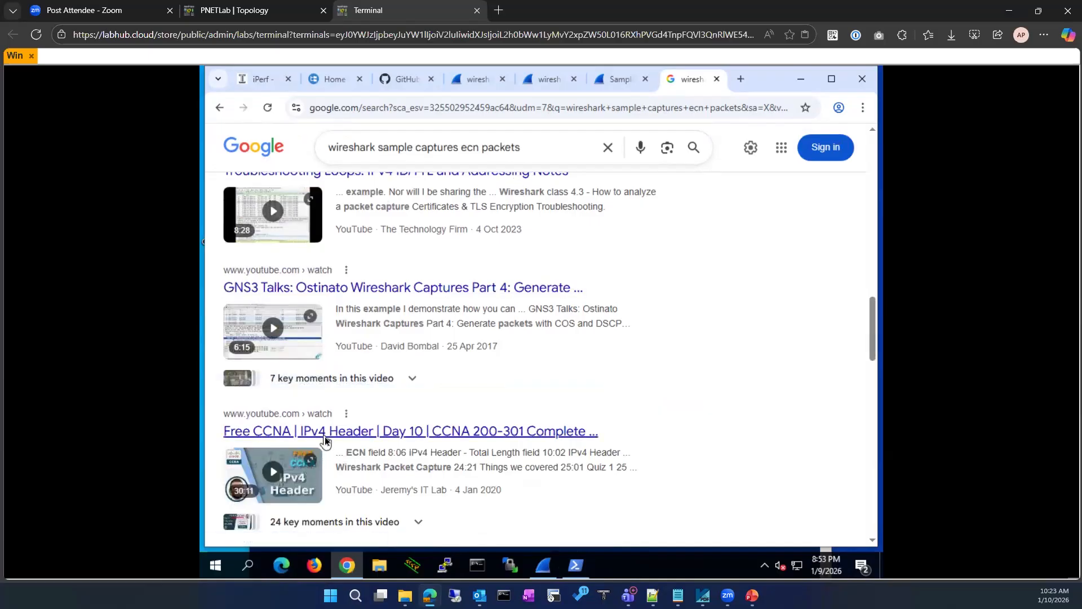
{"action": "scroll", "coordinate": [324, 436], "scroll_direction": "down", "scroll_amount": 4}
{"action": "scroll", "coordinate": [324, 436], "scroll_direction": "down", "scroll_amount": 8}
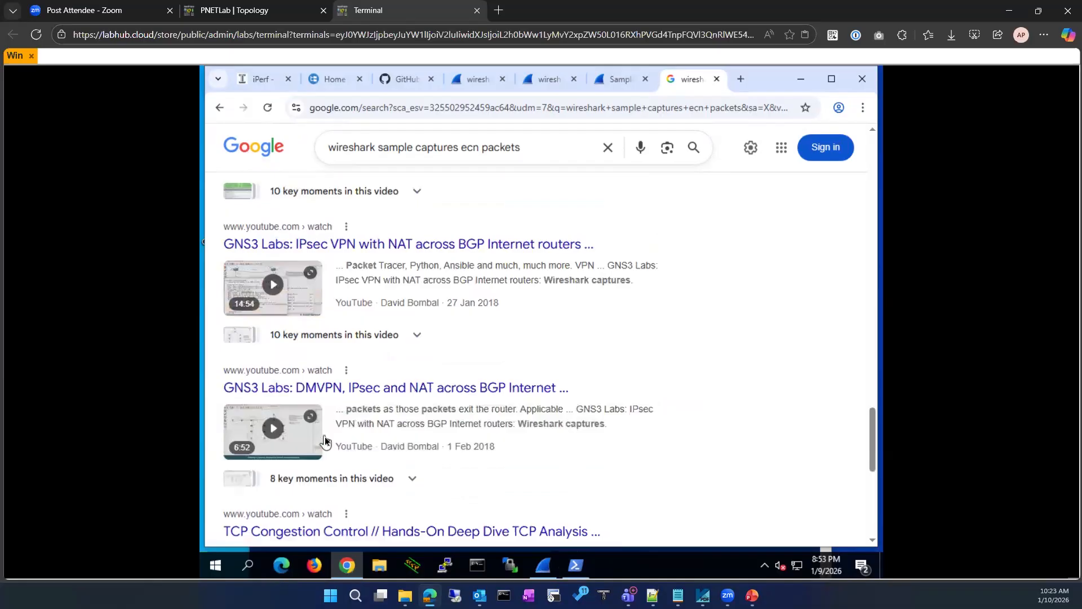
{"action": "scroll", "coordinate": [324, 440], "scroll_direction": "down", "scroll_amount": 5}
{"action": "scroll", "coordinate": [425, 315], "scroll_direction": "up", "scroll_amount": 1}
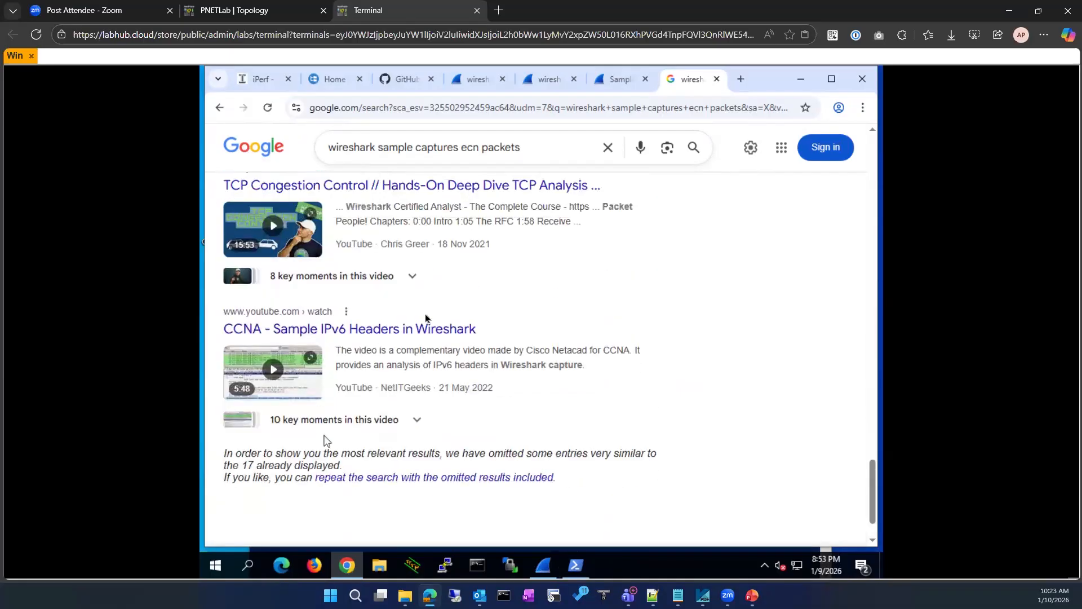
{"action": "scroll", "coordinate": [426, 317], "scroll_direction": "up", "scroll_amount": 20}
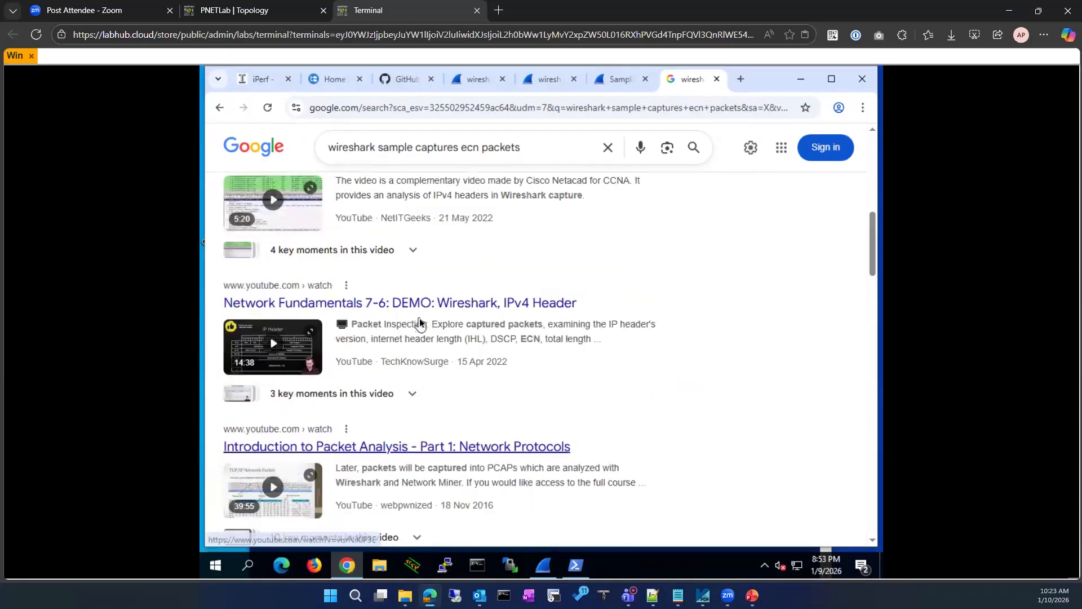
{"action": "scroll", "coordinate": [420, 317], "scroll_direction": "up", "scroll_amount": 2}
Open the Wireshark Wiki SampleCaptures page from the web results, then return to Wireshark
{"action": "left_click", "coordinate": [278, 201]}
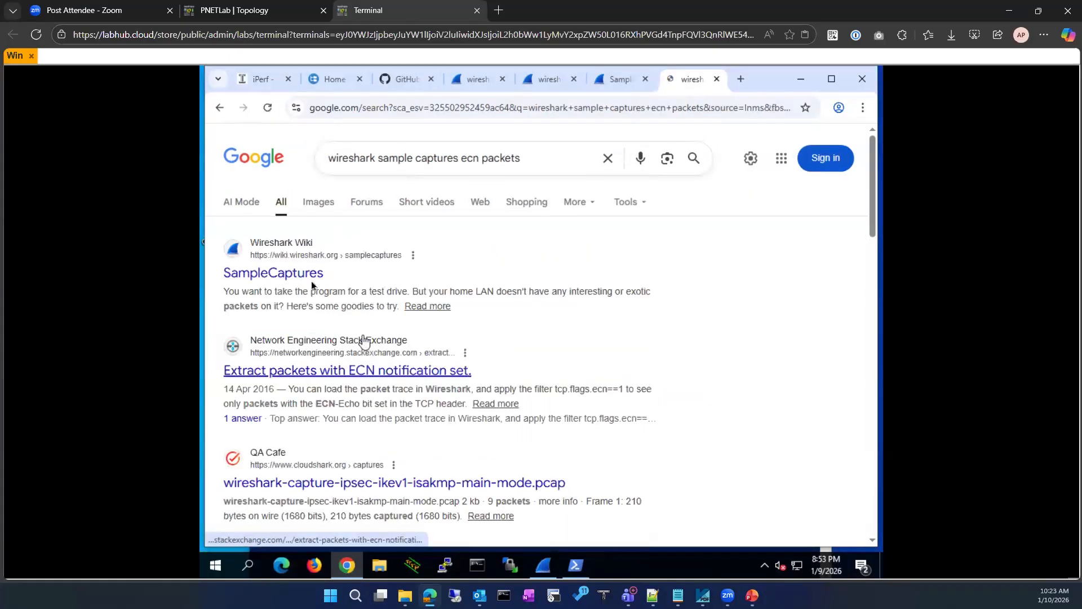
{"action": "left_click", "coordinate": [303, 276]}
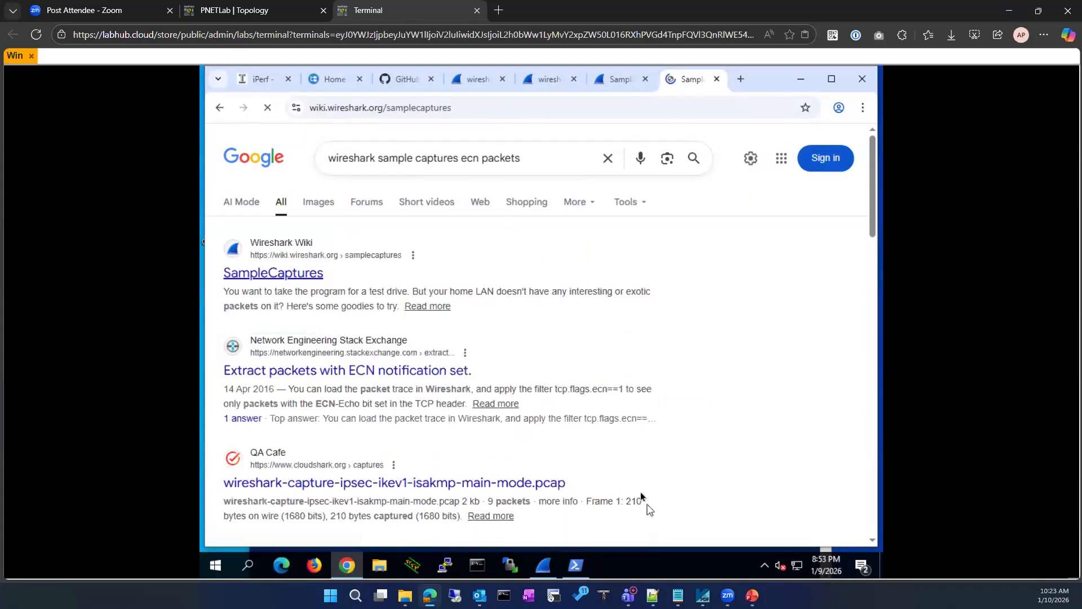
{"action": "left_click", "coordinate": [545, 566]}
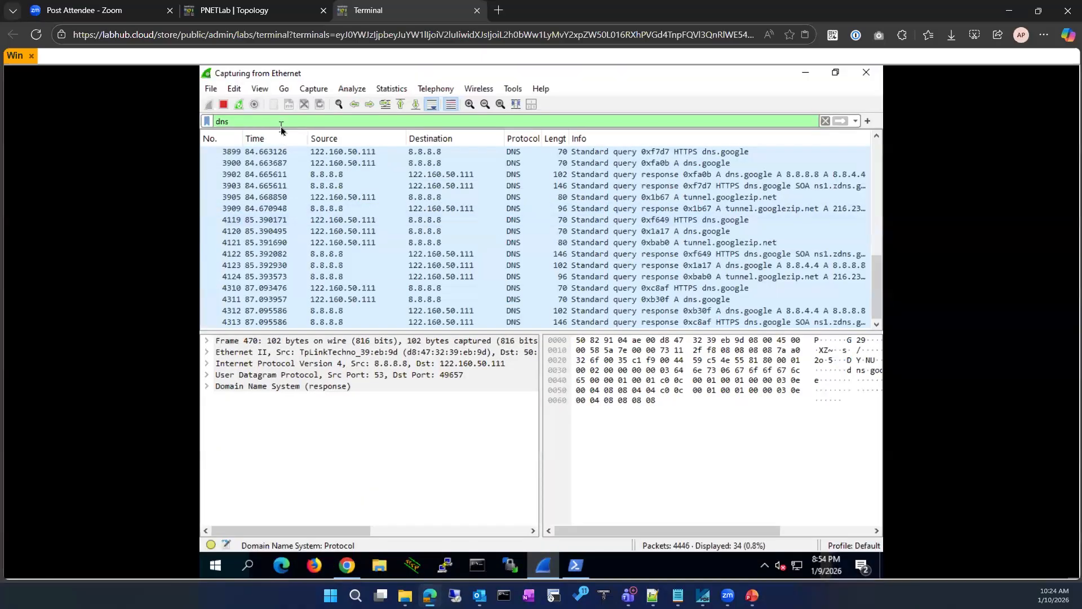
Try the filter dns contains "wire", then clear the filter
{"action": "type", "text": "co"}
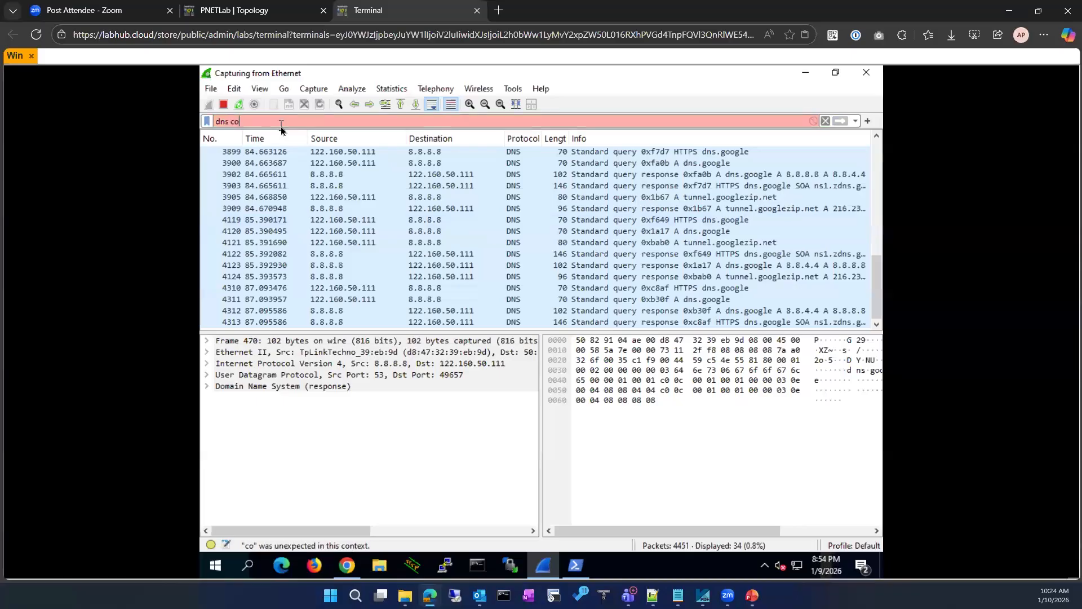
{"action": "type", "text": "ntains "}
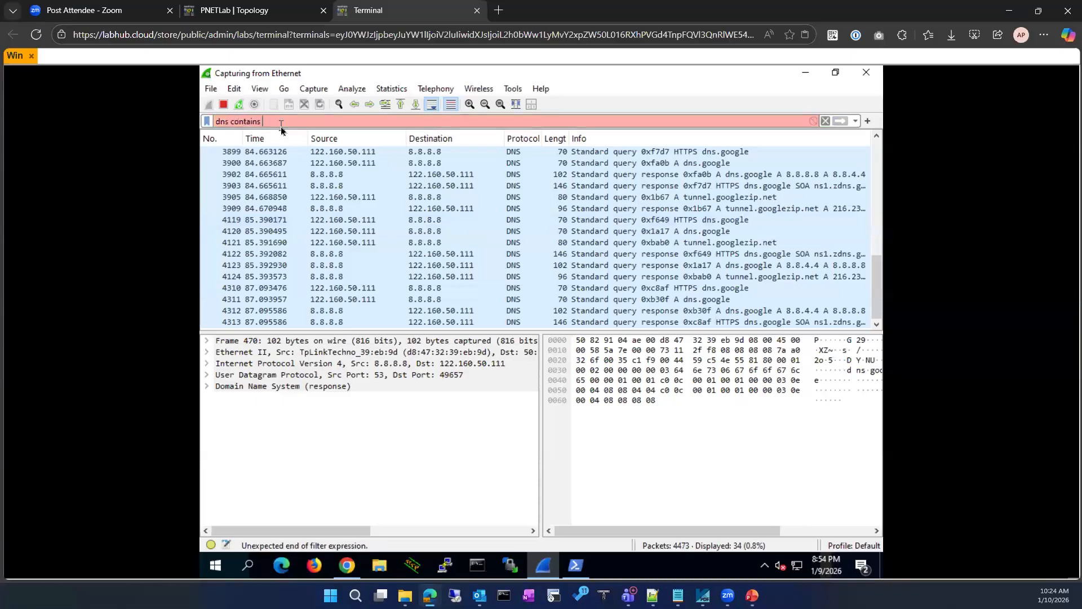
{"action": "type", "text": "\"wire"}
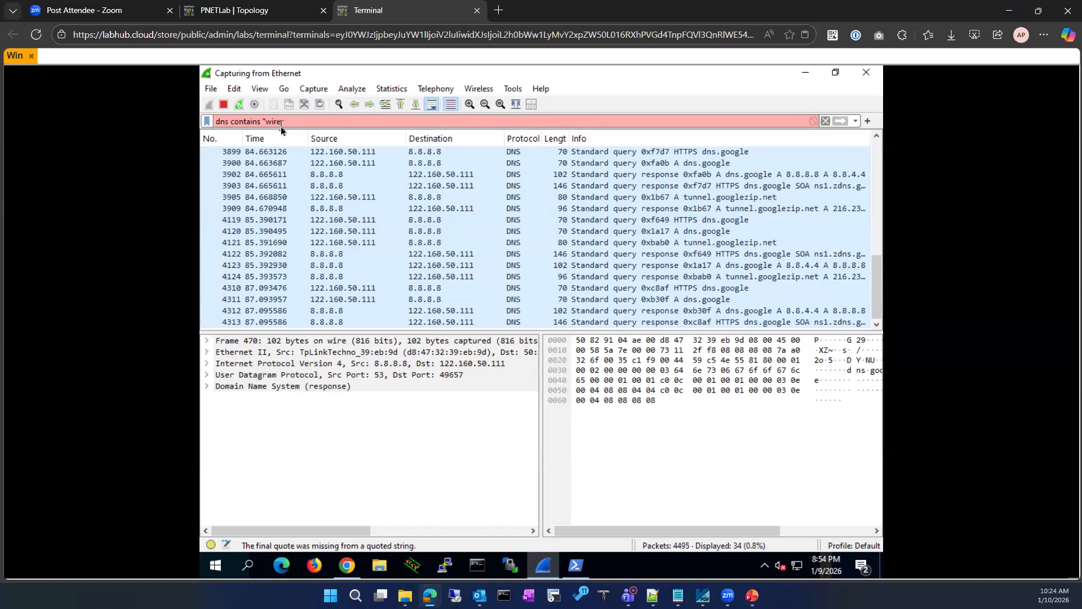
{"action": "type", "text": "\""}
{"action": "key", "text": "Return"}
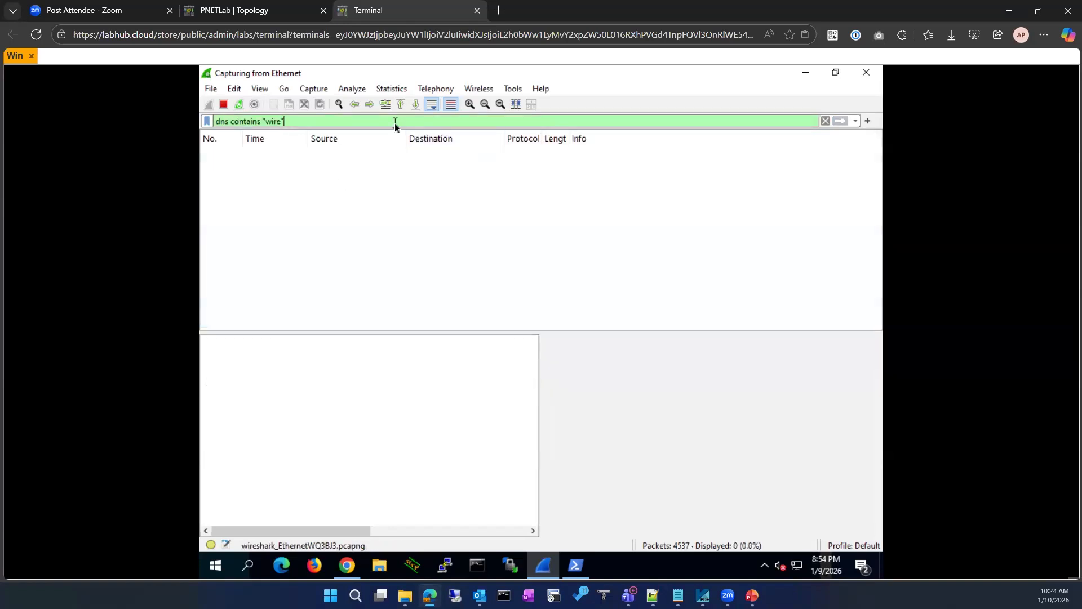
{"action": "key", "text": "BackSpace"}
{"action": "key", "text": "BackSpace"}
{"action": "key", "text": "BackSpace"}
{"action": "key", "text": "BackSpace"}
{"action": "key", "text": "BackSpace"}
{"action": "key", "text": "BackSpace"}
{"action": "key", "text": "BackSpace"}
{"action": "key", "text": "BackSpace"}
{"action": "key", "text": "BackSpace"}
{"action": "key", "text": "BackSpace"}
{"action": "key", "text": "BackSpace"}
{"action": "key", "text": "BackSpace"}
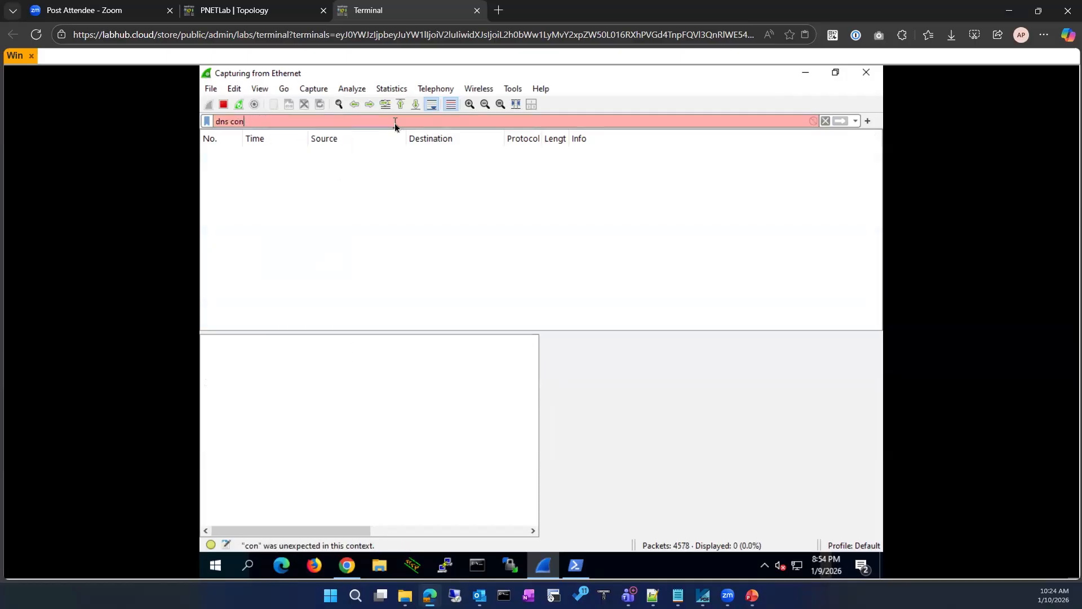
{"action": "key", "text": "BackSpace"}
{"action": "key", "text": "BackSpace"}
{"action": "key", "text": "BackSpace"}
{"action": "key", "text": "BackSpace"}
{"action": "key", "text": "BackSpace"}
{"action": "key", "text": "BackSpace"}
{"action": "key", "text": "BackSpace"}
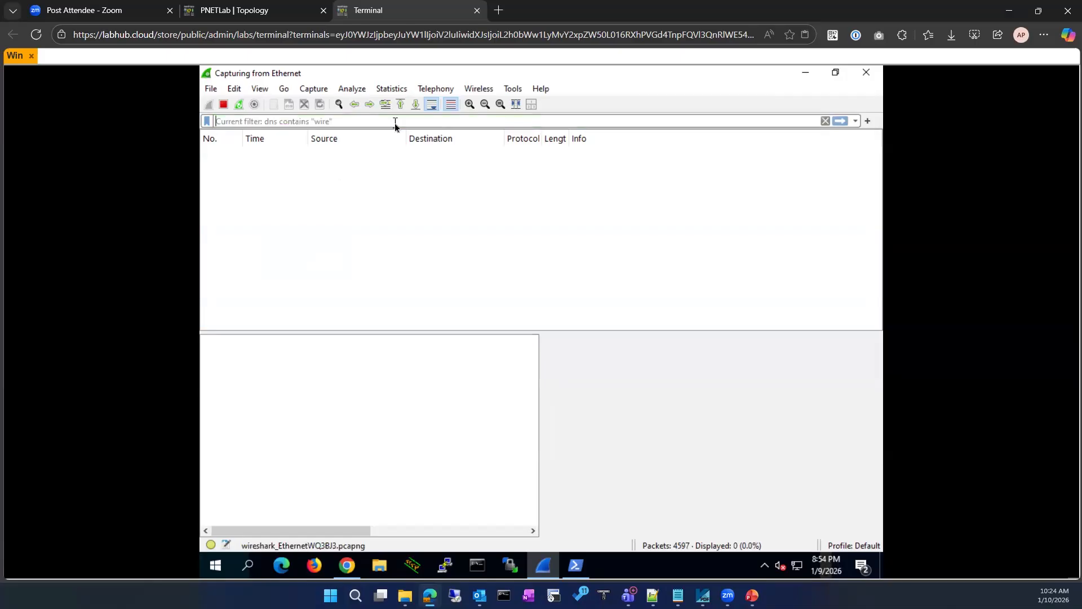
Filter to tcp, stop the live capture, and browse the TCP packets
{"action": "type", "text": "tc"}
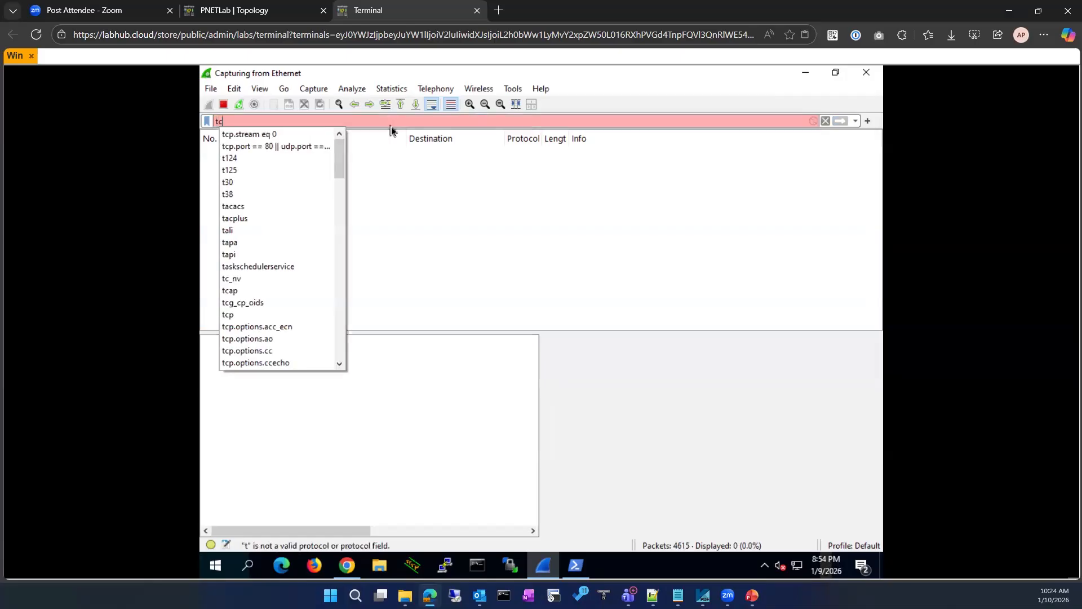
{"action": "type", "text": "p"}
{"action": "key", "text": "Return"}
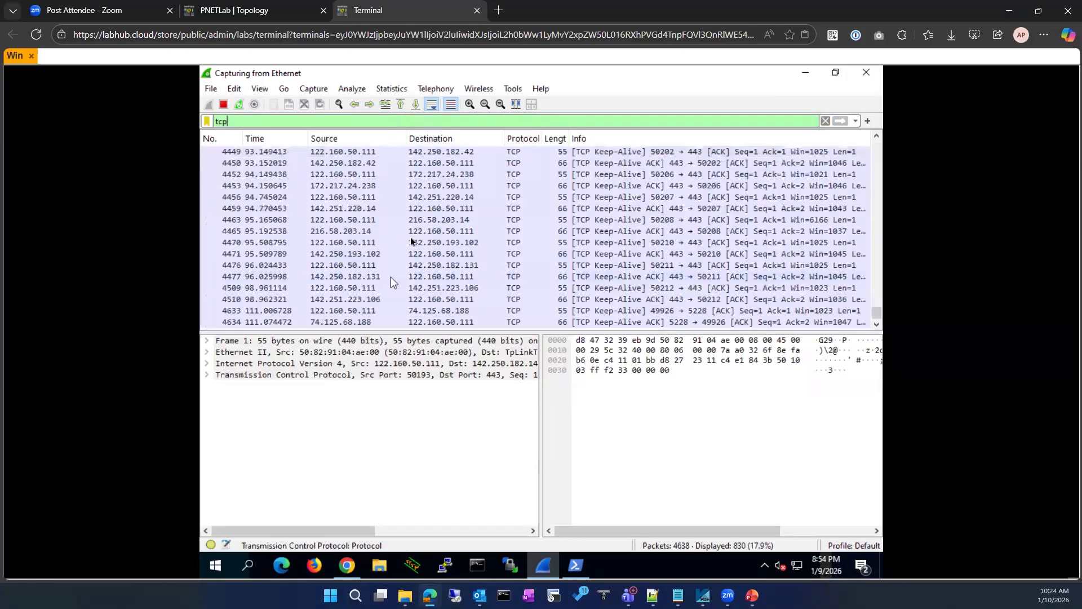
{"action": "left_click", "coordinate": [223, 104]}
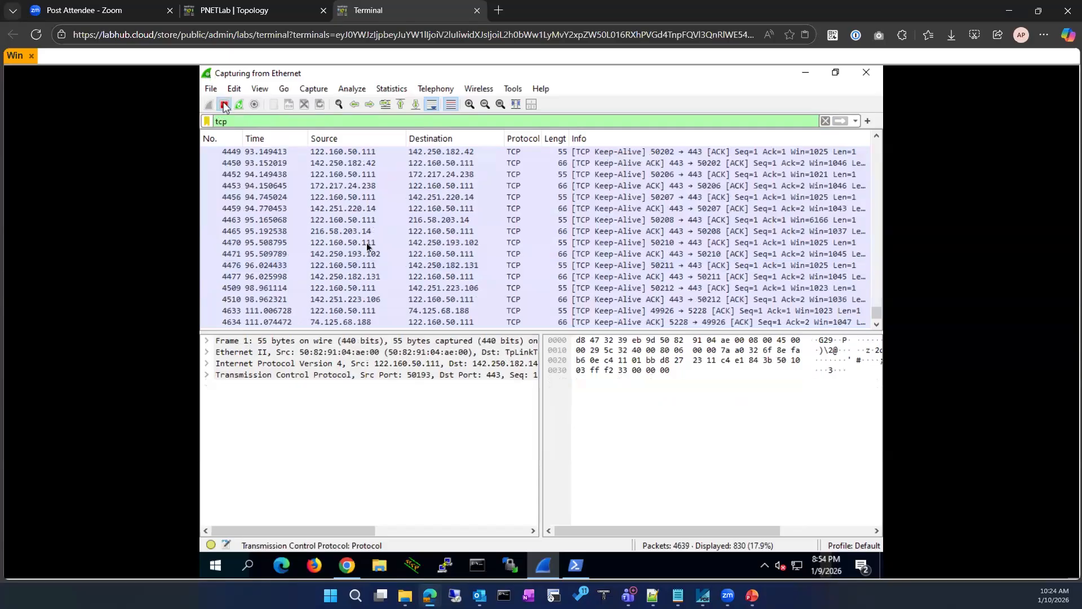
{"action": "left_click", "coordinate": [355, 188]}
{"action": "scroll", "coordinate": [407, 253], "scroll_direction": "up", "scroll_amount": 5}
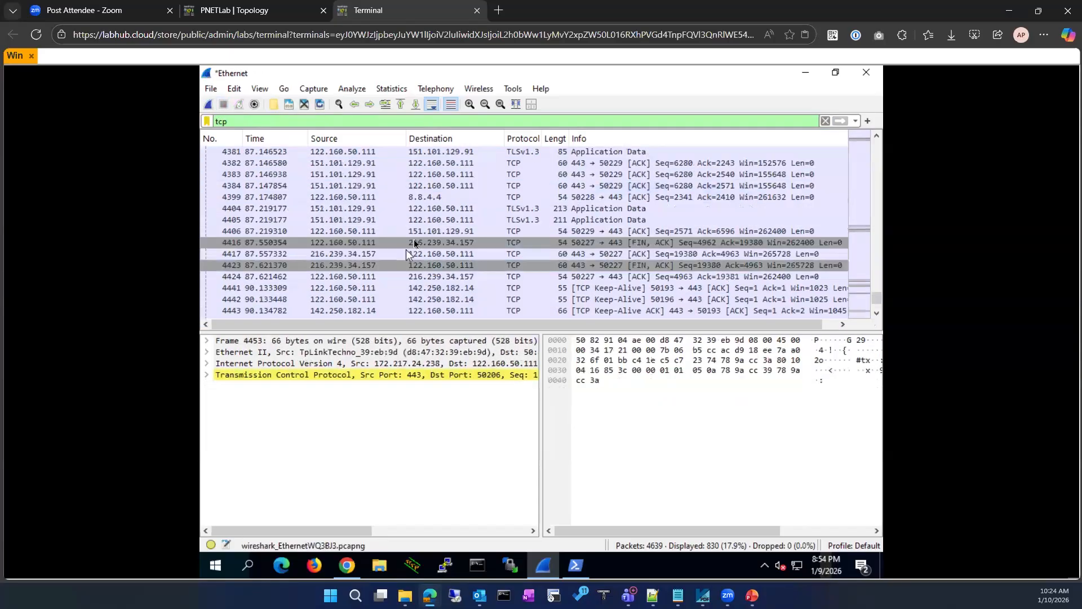
{"action": "scroll", "coordinate": [411, 248], "scroll_direction": "up", "scroll_amount": 3}
{"action": "scroll", "coordinate": [415, 237], "scroll_direction": "up", "scroll_amount": 5}
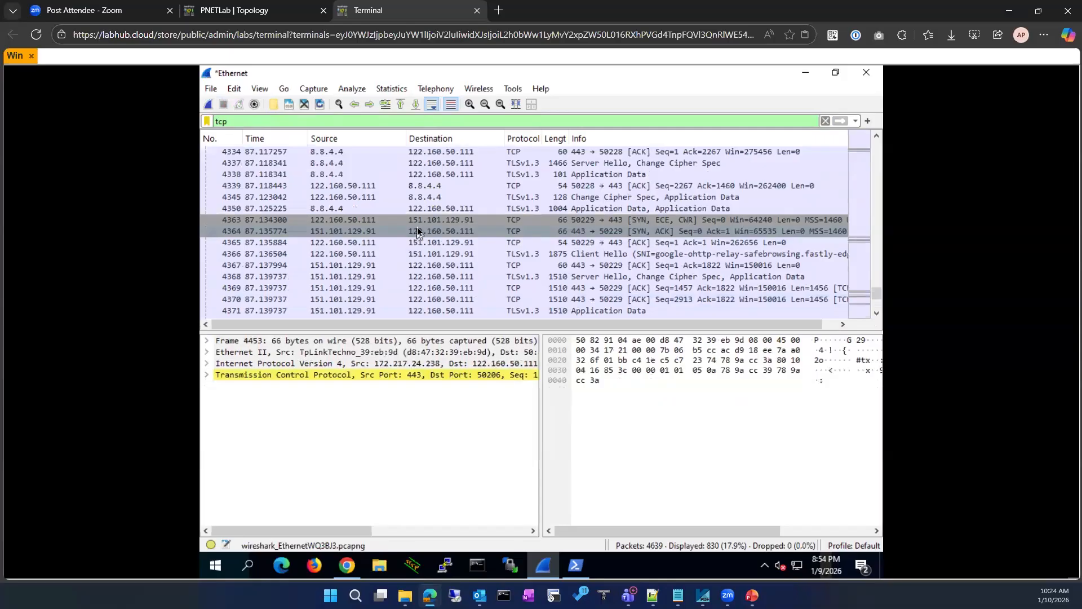
Apply a TCP conversation filter on the ECE/CWR SYN packet 4363 (tcp.stream eq 31)
{"action": "left_click", "coordinate": [370, 221]}
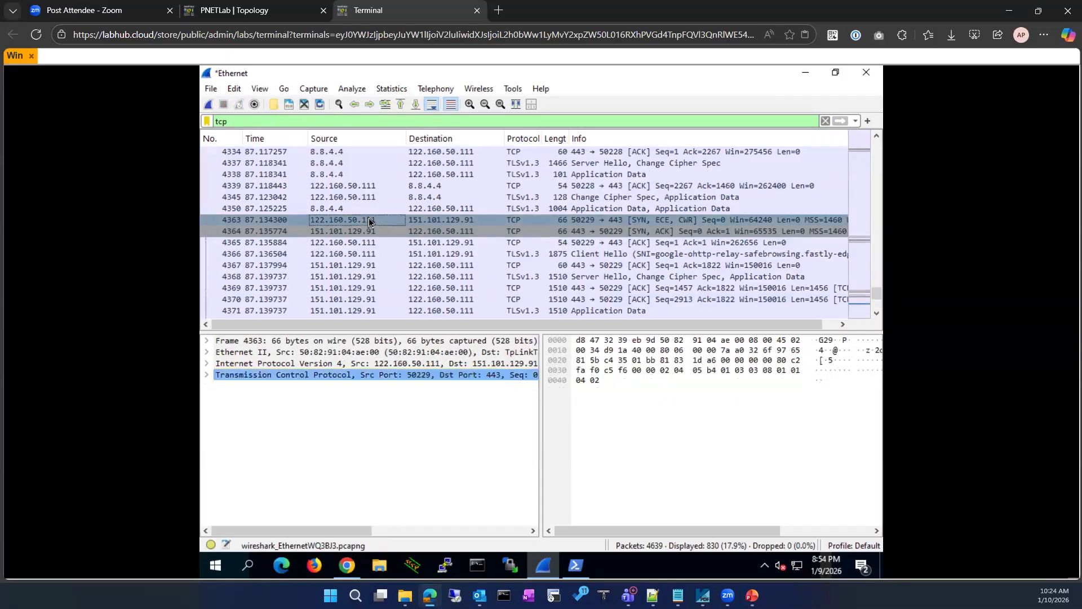
{"action": "right_click", "coordinate": [369, 220]}
{"action": "mouse_move", "coordinate": [458, 355]}
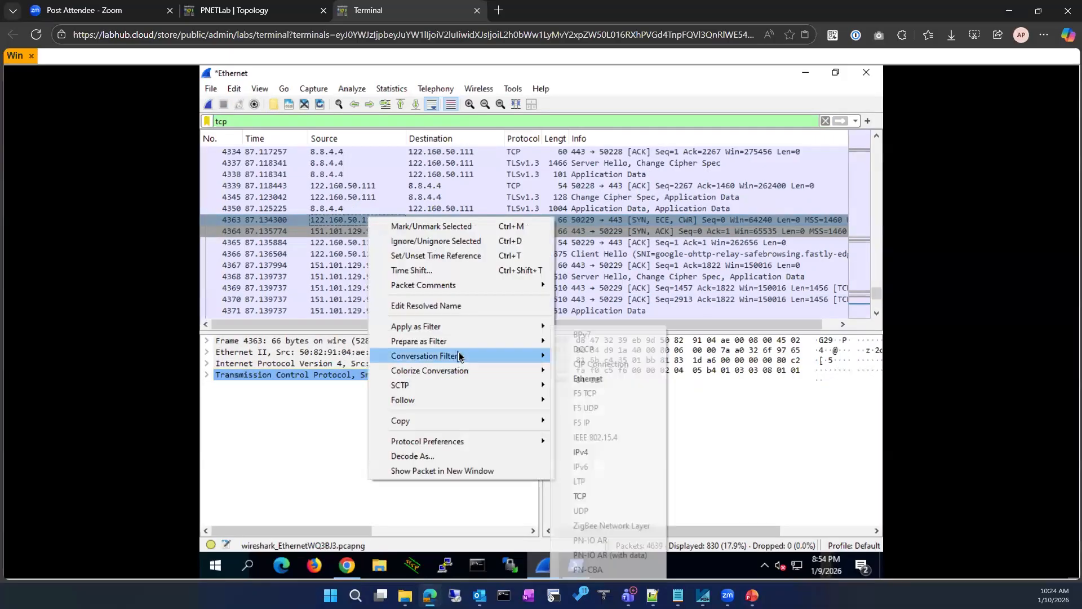
{"action": "left_click", "coordinate": [580, 496]}
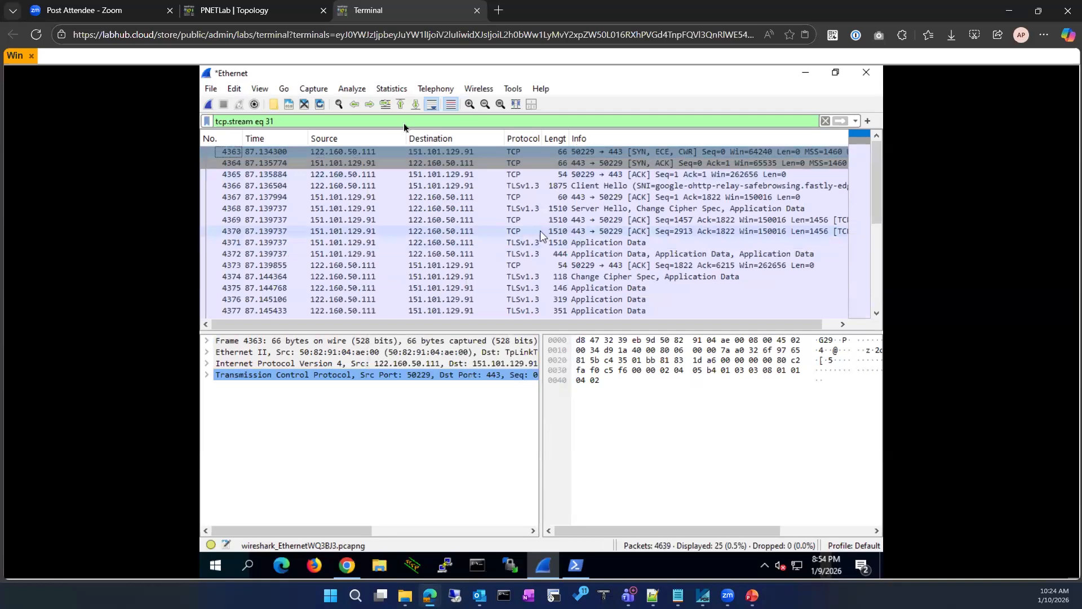
Zoom the text in twice, enlarge the packet list, and widen the Protocol column and details pane
{"action": "left_click", "coordinate": [469, 108]}
{"action": "left_click", "coordinate": [469, 107]}
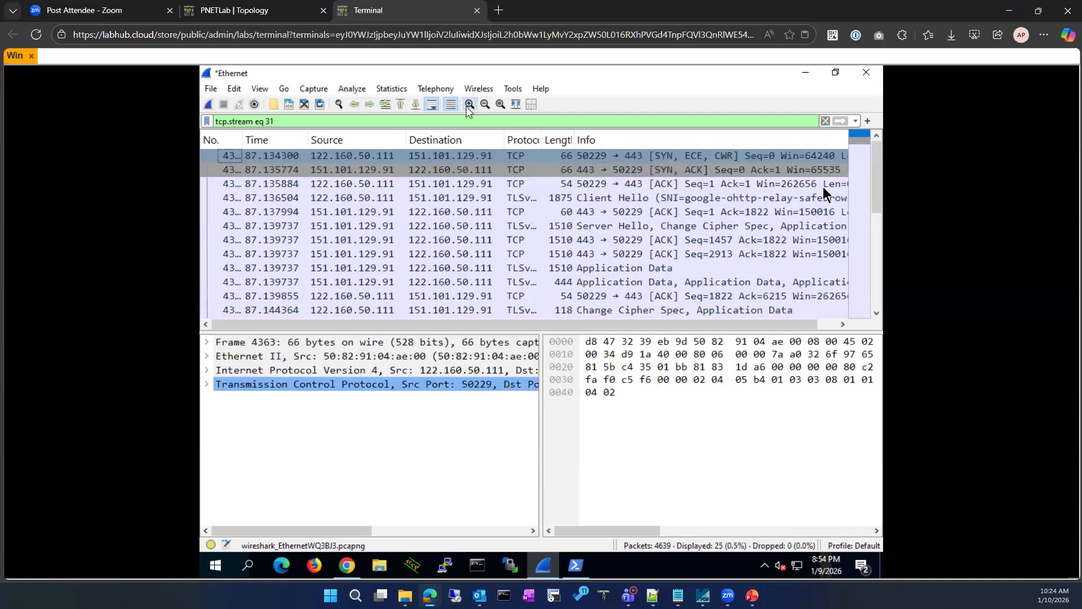
{"action": "left_click", "coordinate": [834, 75]}
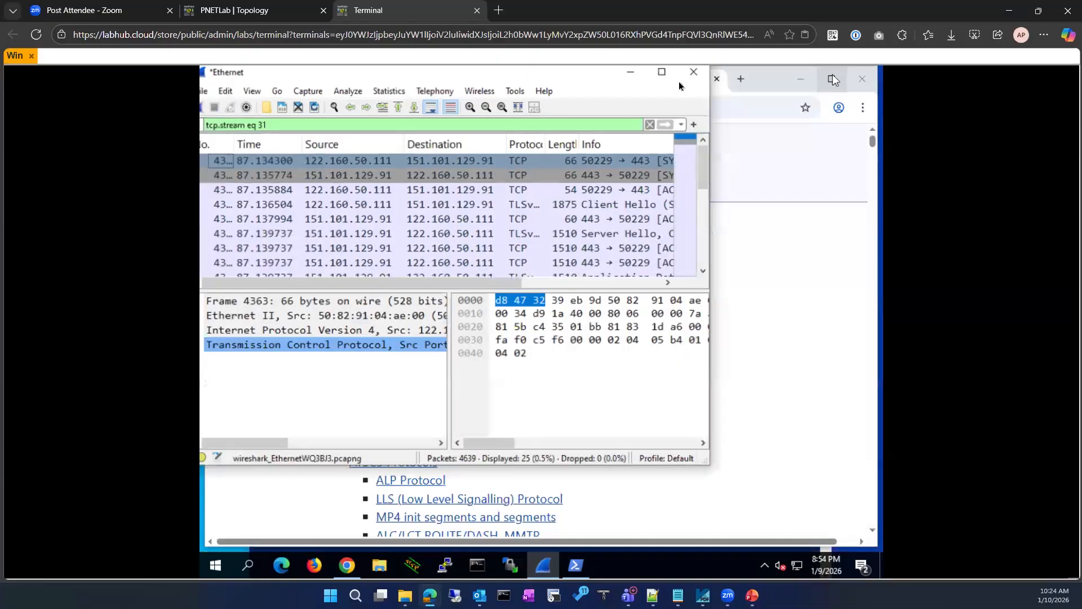
{"action": "left_click", "coordinate": [667, 88]}
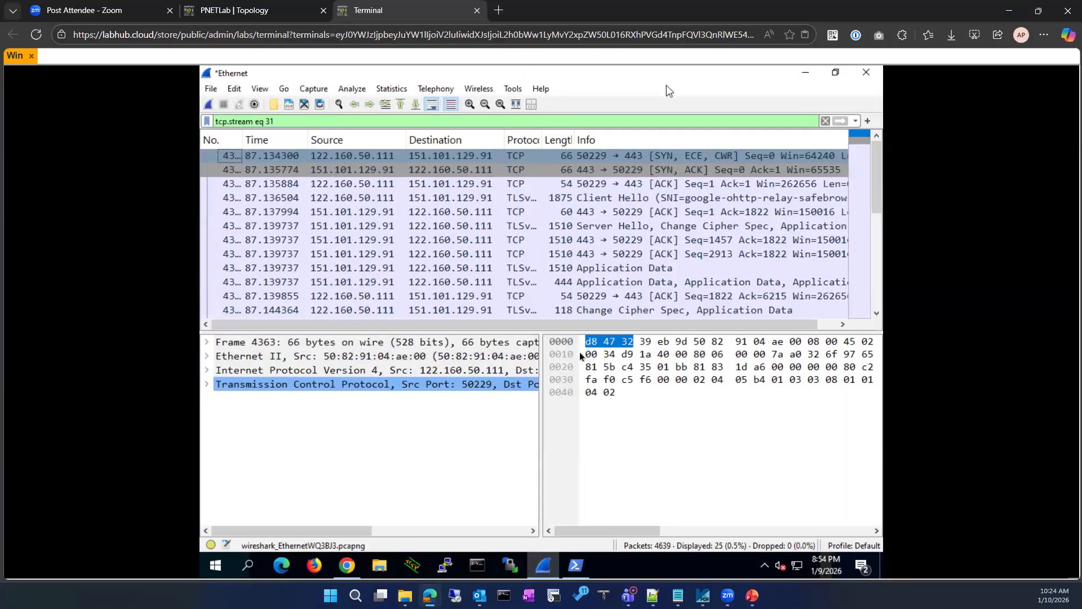
{"action": "left_click_drag", "start_coordinate": [533, 333], "coordinate": [522, 441]}
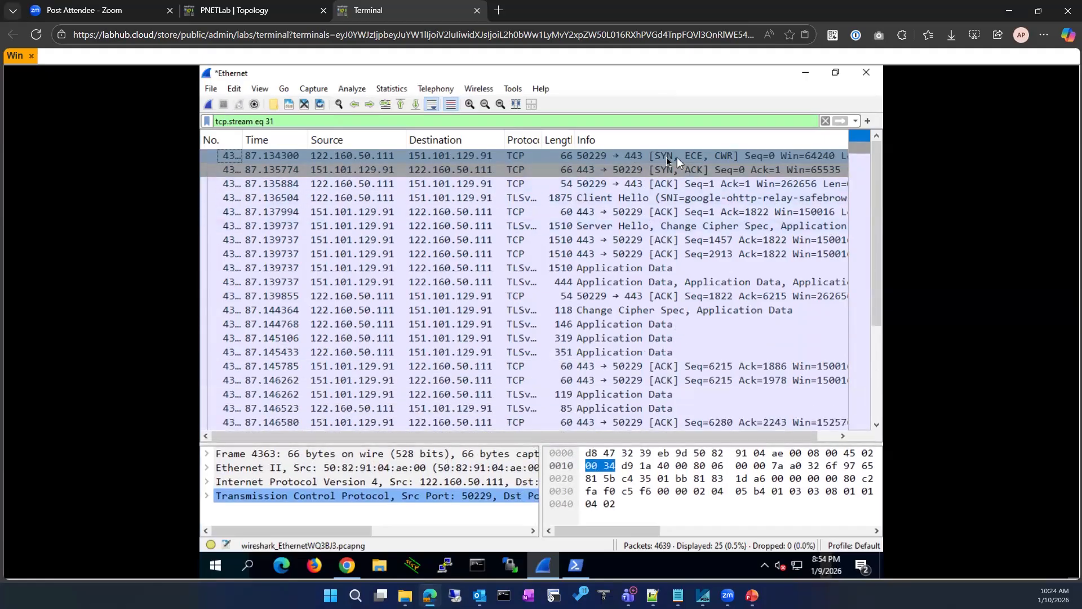
{"action": "left_click_drag", "start_coordinate": [541, 140], "coordinate": [608, 134]}
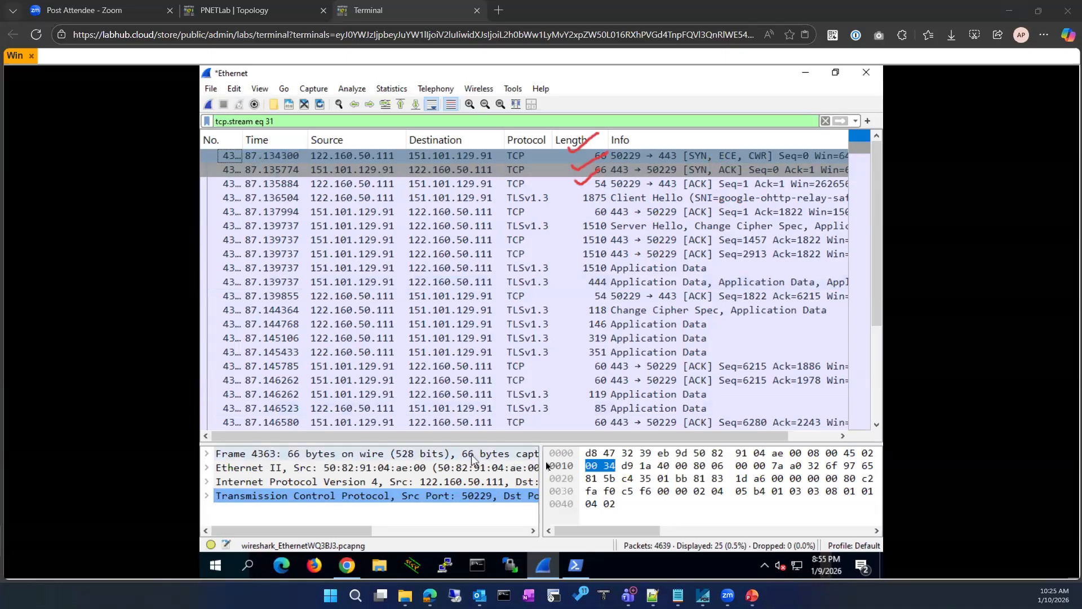
{"action": "left_click_drag", "start_coordinate": [542, 461], "coordinate": [647, 459]}
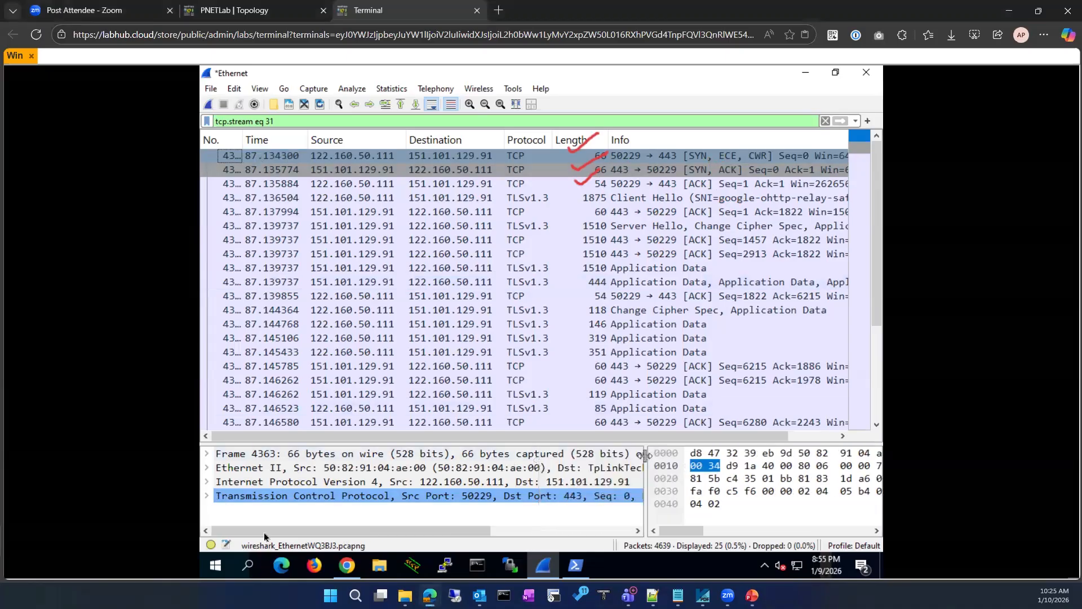
Expand the SYN's TCP header and Flags 0x0c2, showing ECN-Echo and Congestion Window Reduced set
{"action": "left_click", "coordinate": [207, 496]}
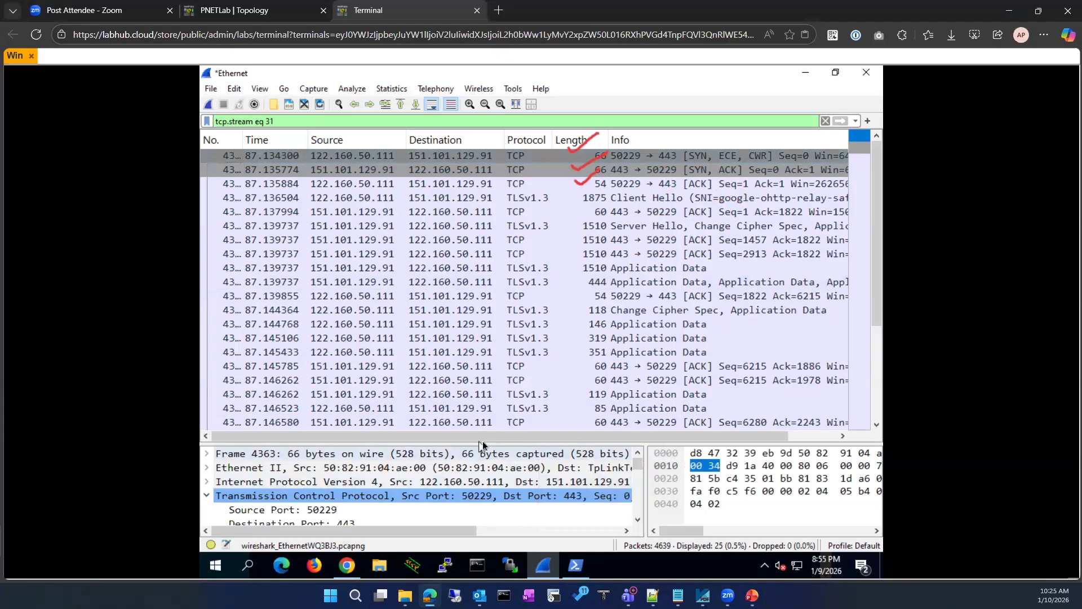
{"action": "left_click_drag", "start_coordinate": [480, 442], "coordinate": [490, 276]}
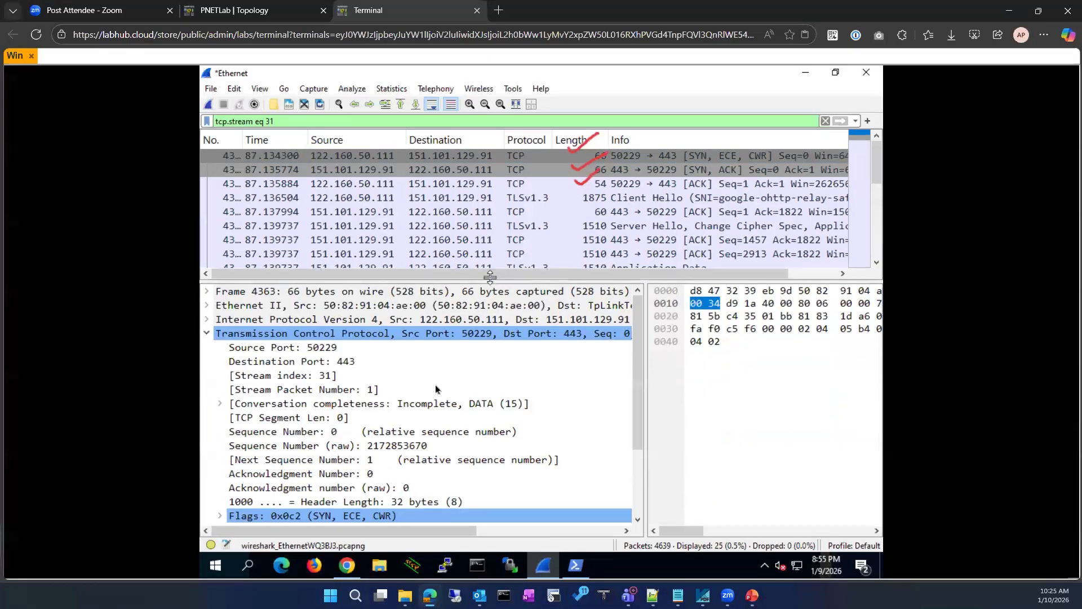
{"action": "scroll", "coordinate": [276, 429], "scroll_direction": "down", "scroll_amount": 2}
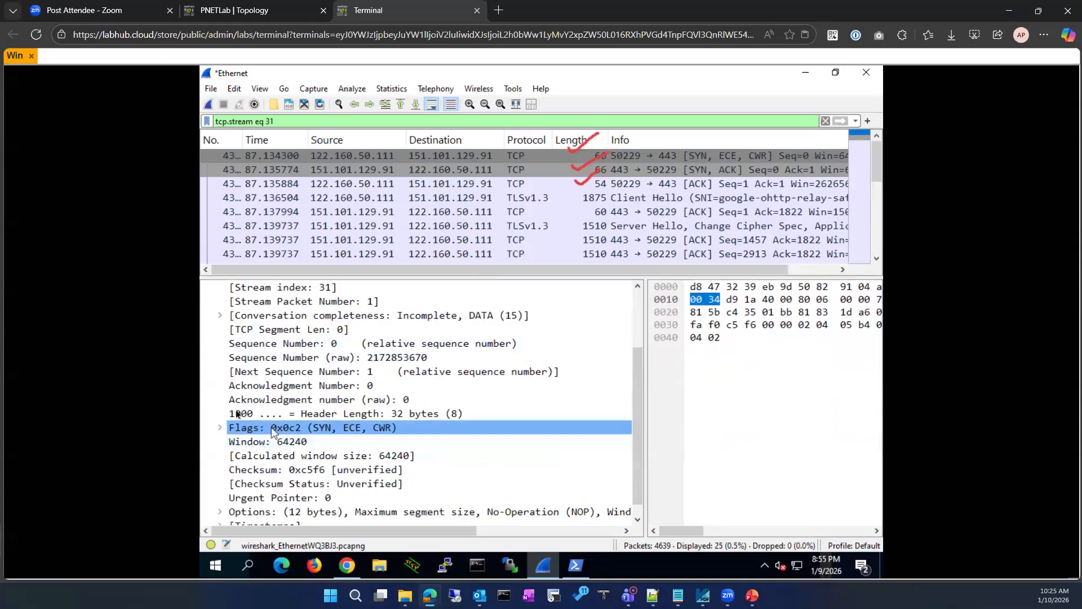
{"action": "left_click", "coordinate": [220, 427]}
{"action": "scroll", "coordinate": [486, 442], "scroll_direction": "down", "scroll_amount": 2}
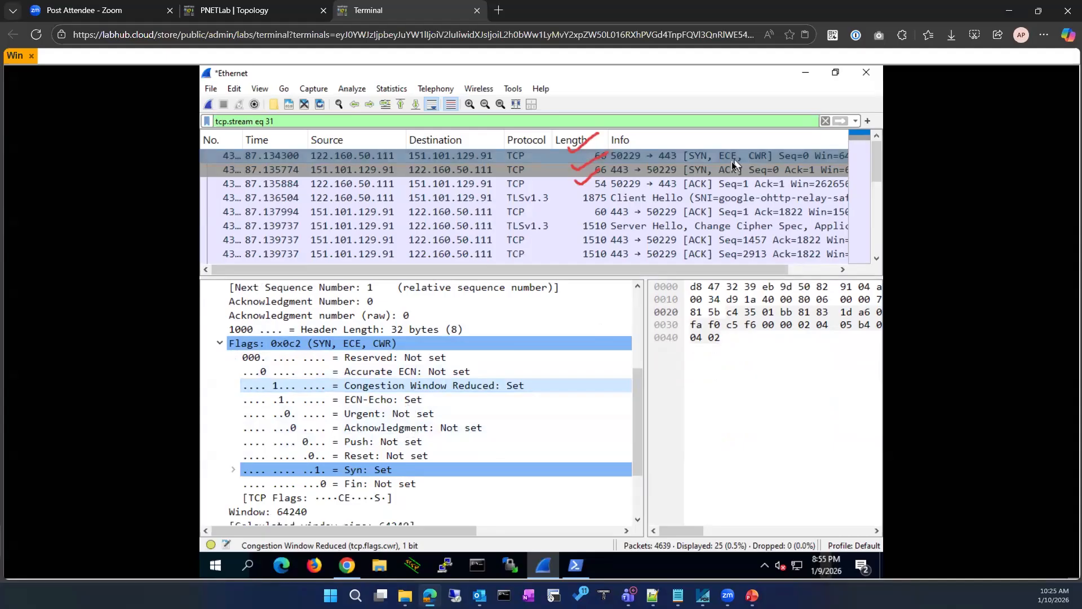
{"action": "left_click", "coordinate": [578, 565]}
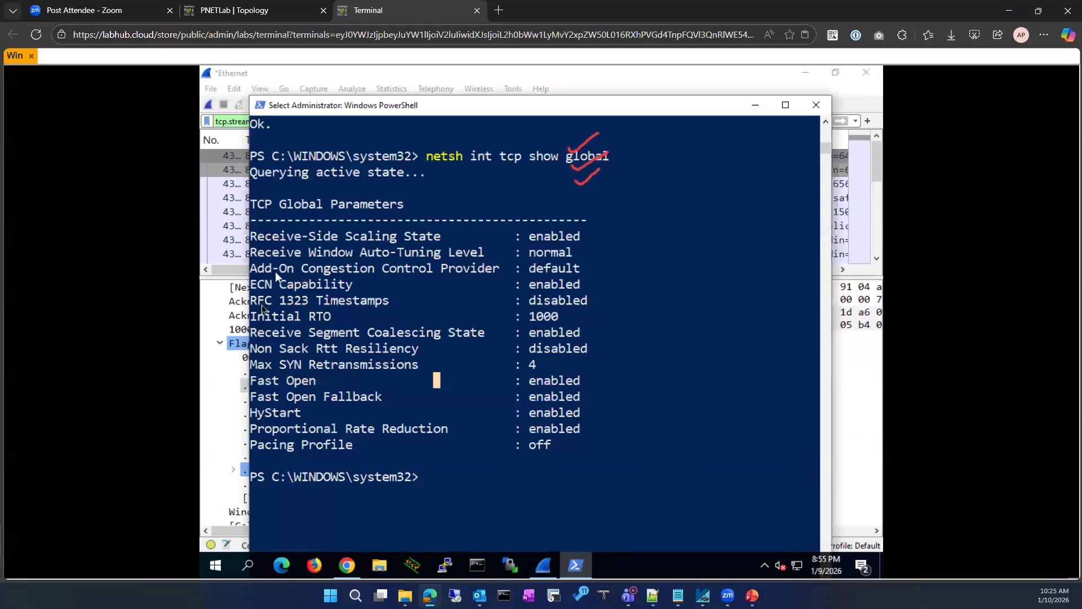
{"action": "left_click_drag", "start_coordinate": [253, 287], "coordinate": [582, 291]}
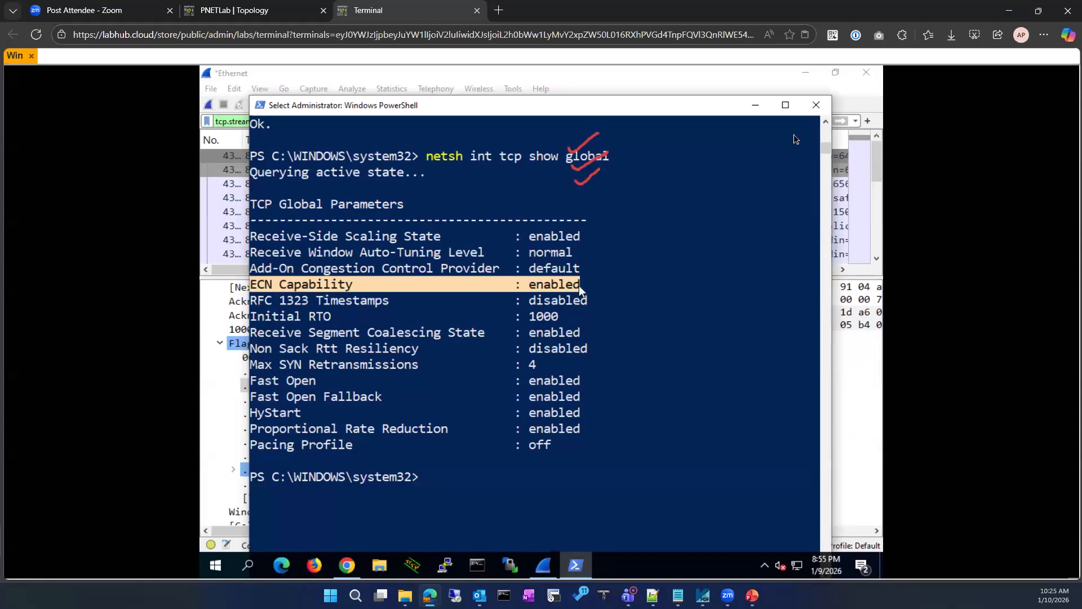
{"action": "left_click", "coordinate": [755, 106]}
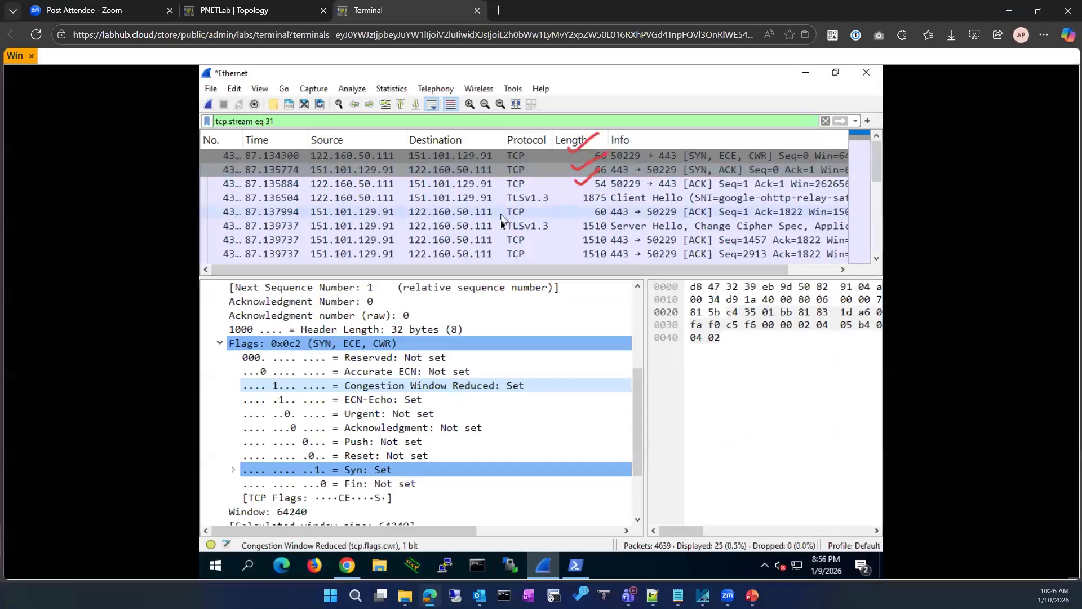
{"action": "scroll", "coordinate": [500, 220], "scroll_direction": "down", "scroll_amount": 6}
{"action": "scroll", "coordinate": [497, 225], "scroll_direction": "down", "scroll_amount": 1}
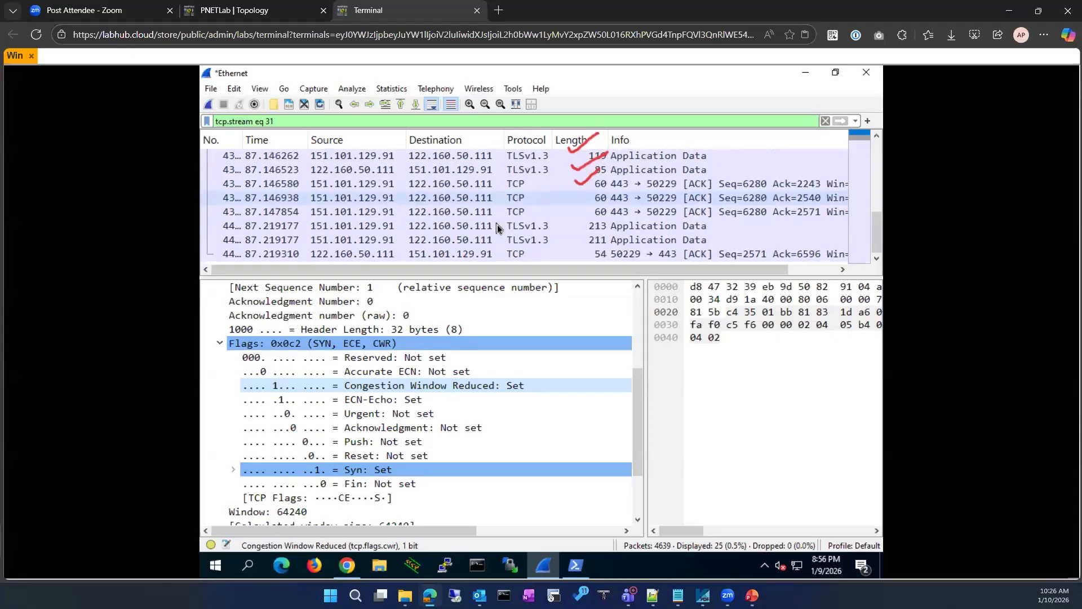
{"action": "scroll", "coordinate": [497, 224], "scroll_direction": "up", "scroll_amount": 6}
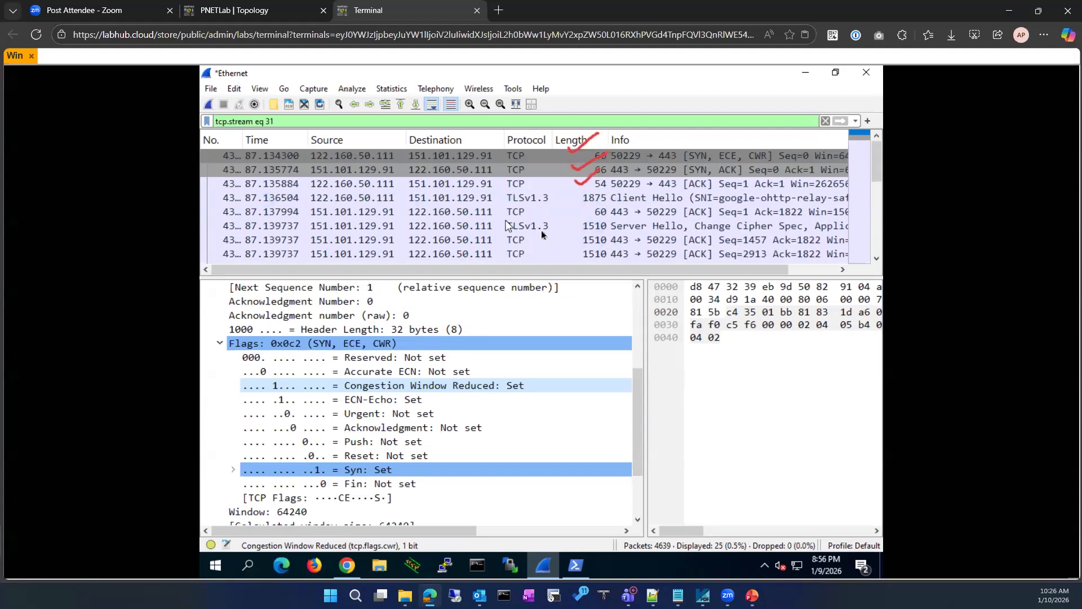
{"action": "scroll", "coordinate": [507, 226], "scroll_direction": "down", "scroll_amount": 3}
{"action": "scroll", "coordinate": [507, 231], "scroll_direction": "up", "scroll_amount": 3}
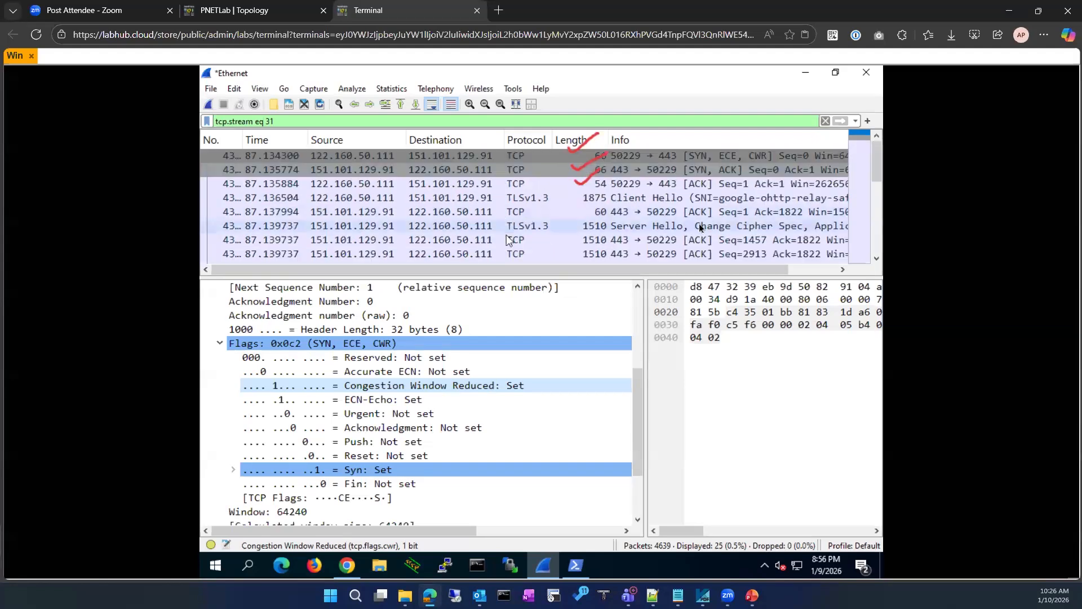
{"action": "left_click_drag", "start_coordinate": [583, 271], "coordinate": [540, 274]}
{"action": "scroll", "coordinate": [516, 231], "scroll_direction": "down", "scroll_amount": 5}
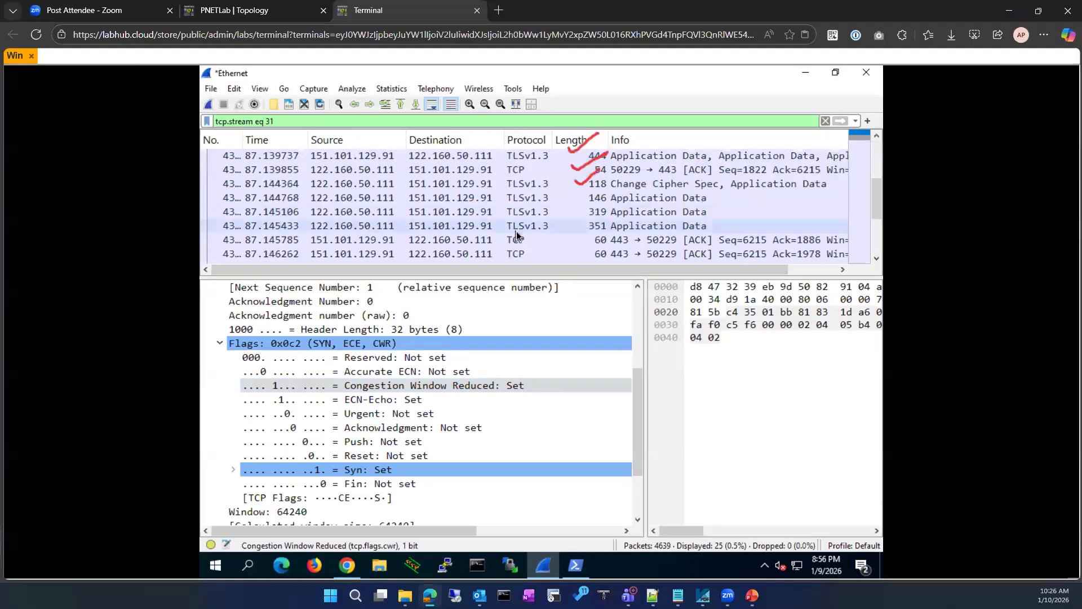
{"action": "scroll", "coordinate": [516, 234], "scroll_direction": "up", "scroll_amount": 5}
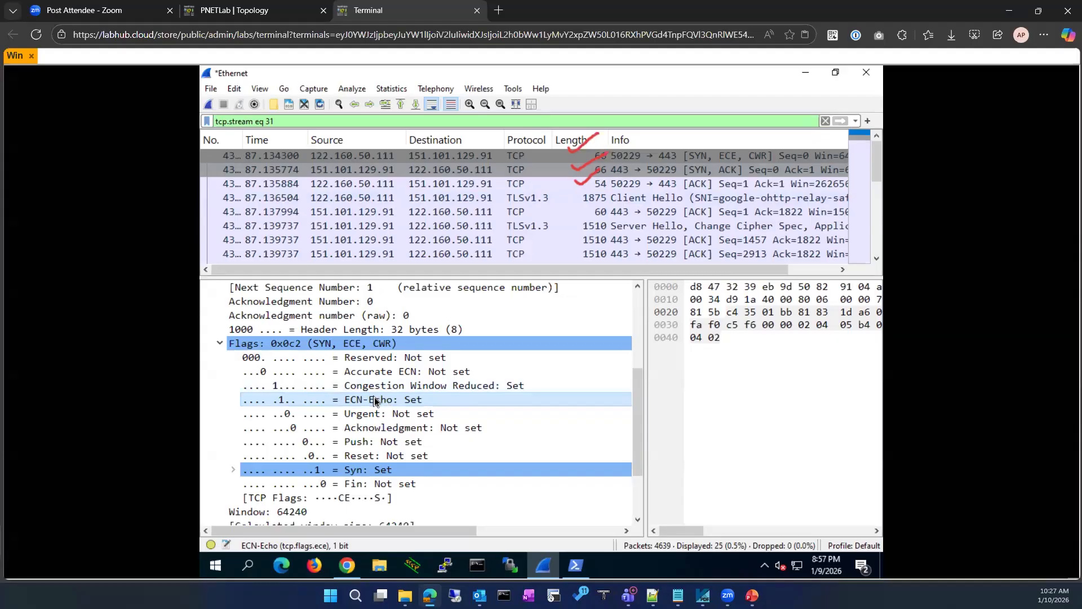
{"action": "left_click", "coordinate": [444, 158]}
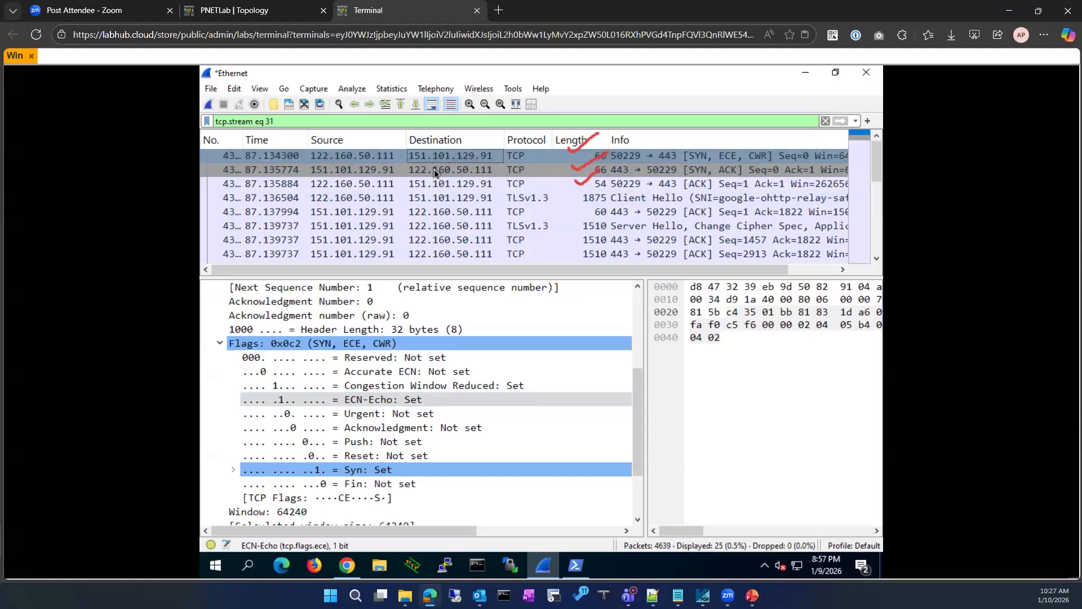
Inspect the SYN-ACK's flags 0x012, where ECN-Echo and CWR are not set, and widen the Time column
{"action": "left_click", "coordinate": [434, 169]}
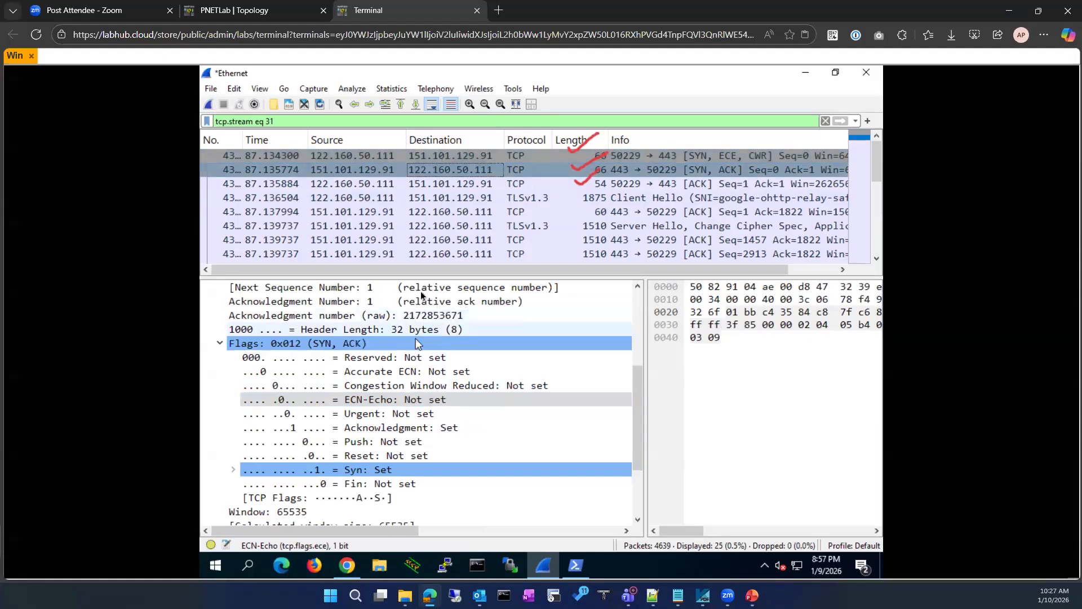
{"action": "scroll", "coordinate": [470, 182], "scroll_direction": "down", "scroll_amount": 1}
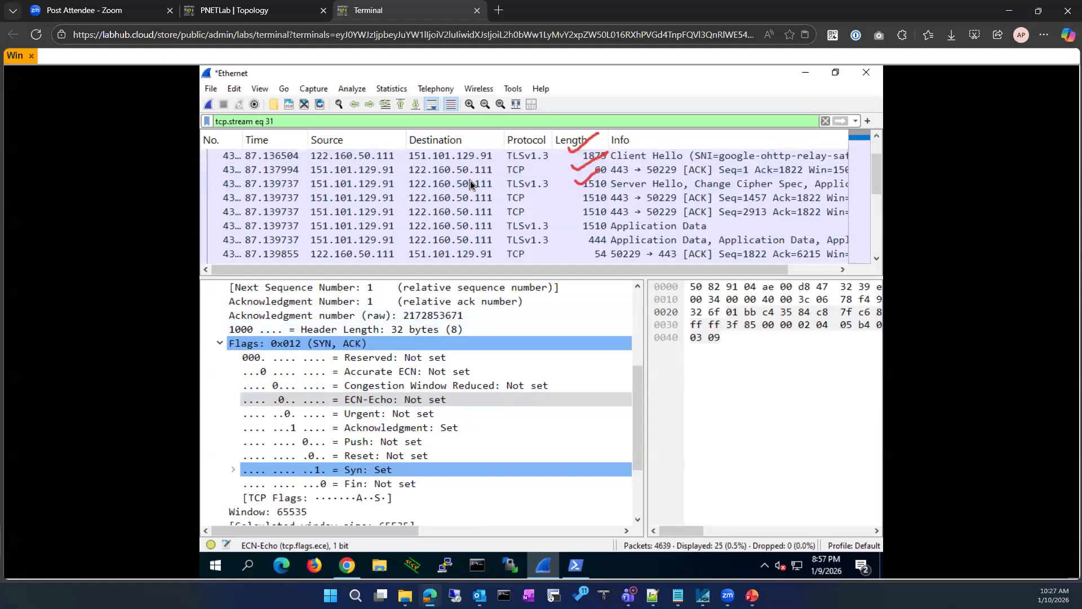
{"action": "scroll", "coordinate": [471, 183], "scroll_direction": "up", "scroll_amount": 1}
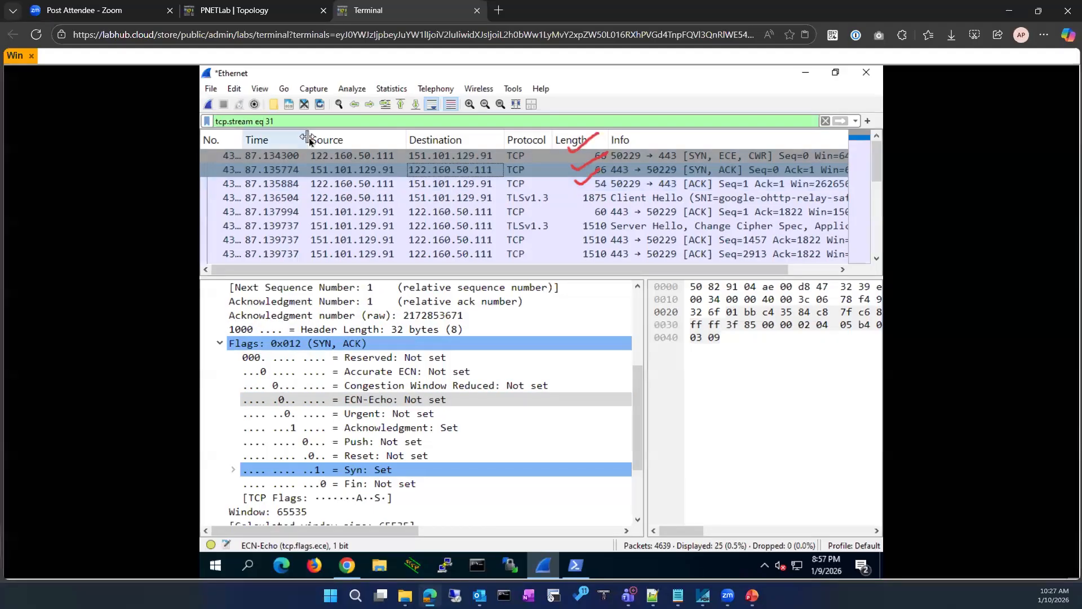
{"action": "left_click_drag", "start_coordinate": [309, 137], "coordinate": [319, 138]}
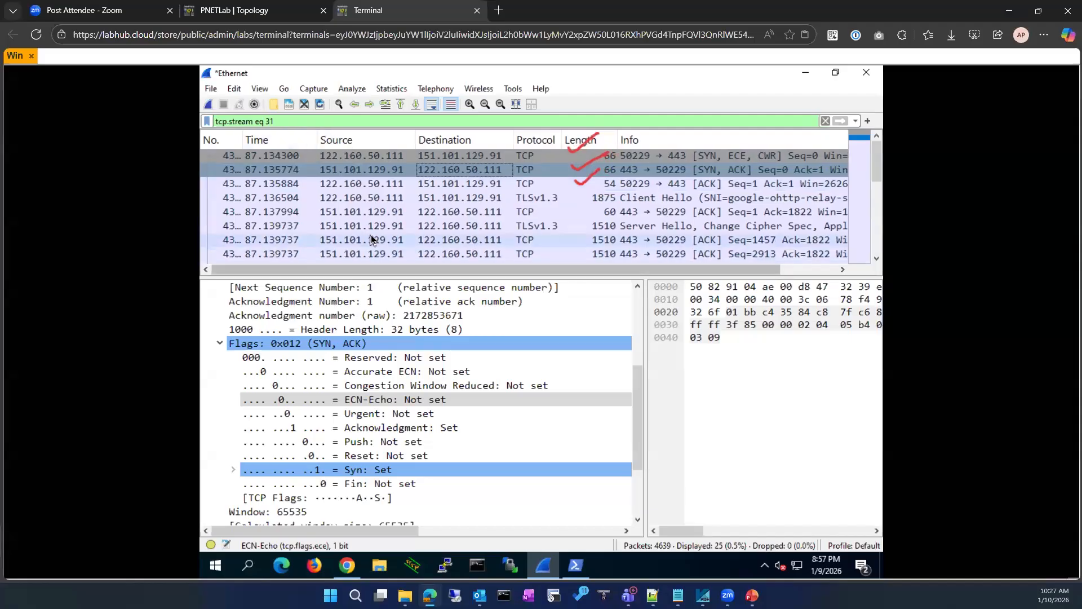
{"action": "scroll", "coordinate": [372, 239], "scroll_direction": "down", "scroll_amount": 2}
{"action": "scroll", "coordinate": [370, 236], "scroll_direction": "down", "scroll_amount": 3}
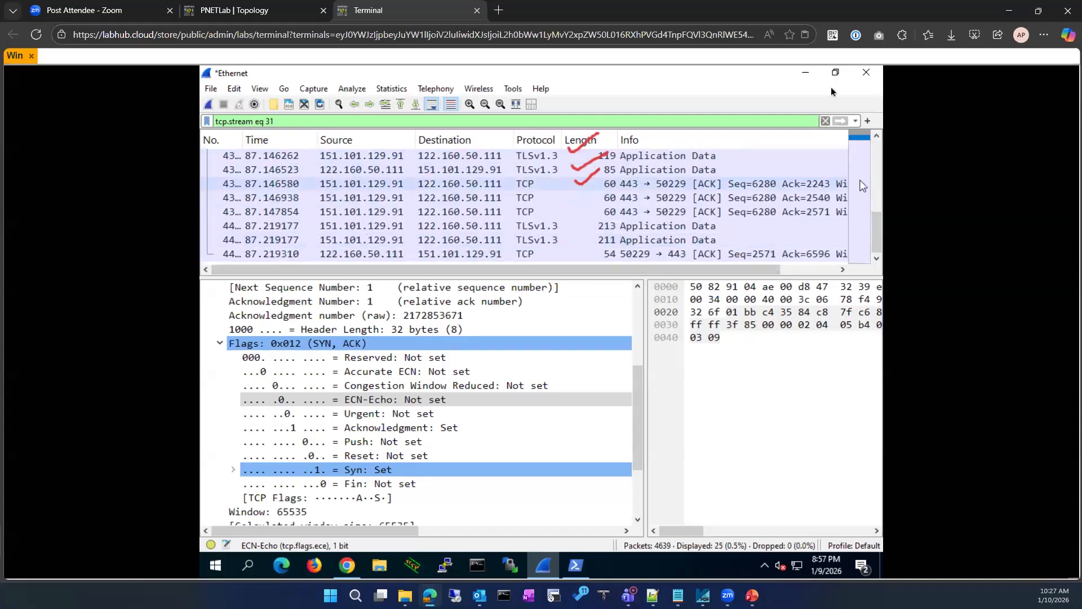
Open tcp-ecn-sample.pcap from Chrome's download history in Wireshark
{"action": "left_click", "coordinate": [805, 73]}
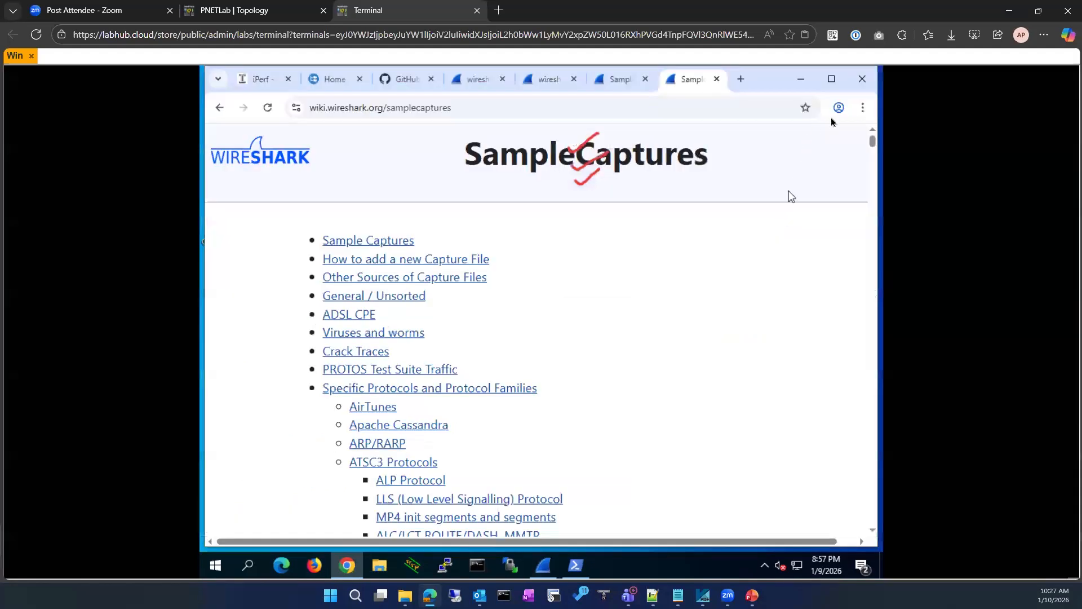
{"action": "left_click", "coordinate": [802, 84]}
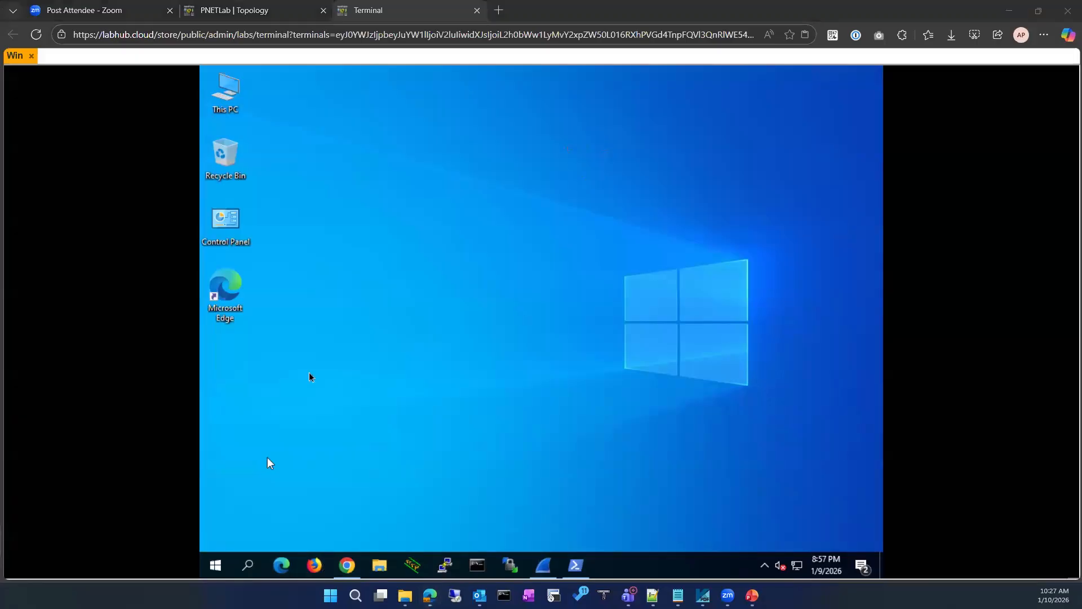
{"action": "left_click", "coordinate": [345, 568]}
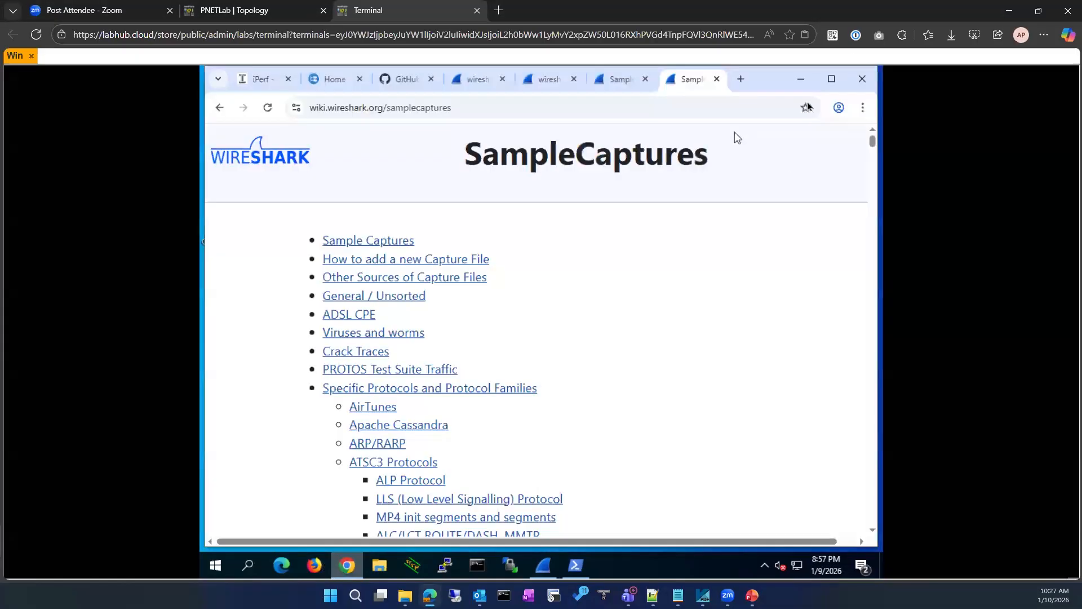
{"action": "left_click", "coordinate": [863, 108]}
{"action": "left_click", "coordinate": [710, 272]}
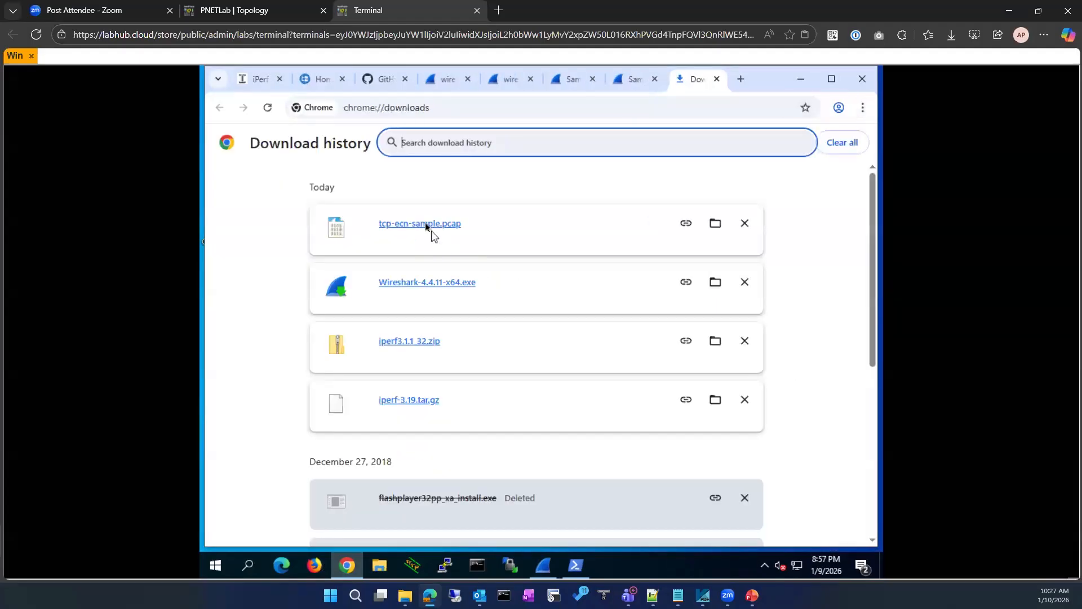
{"action": "left_click", "coordinate": [425, 224]}
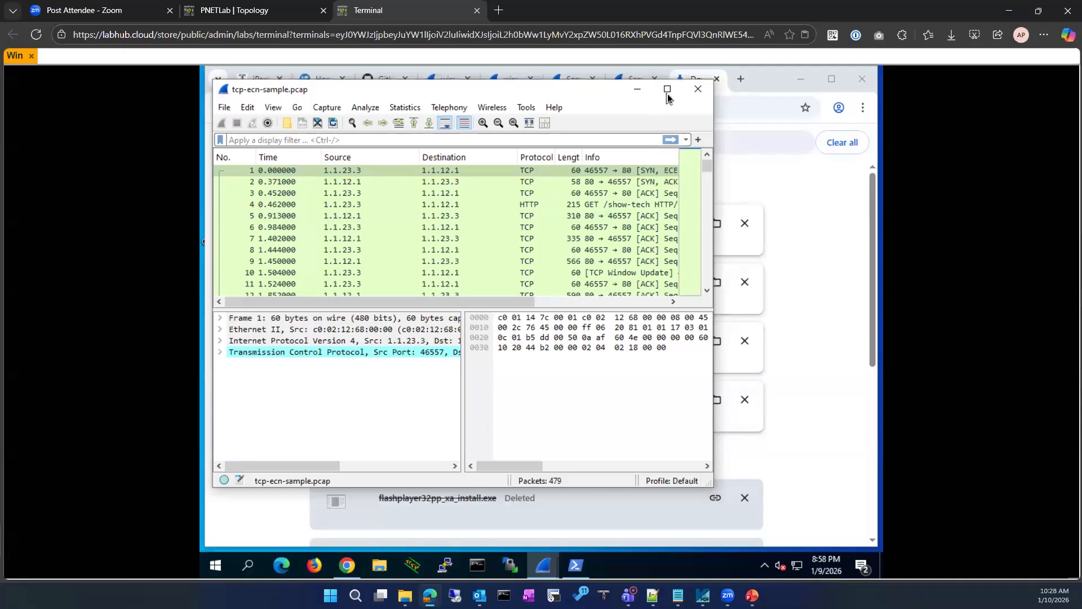
Maximize the sample capture window, zoom in the text, and widen the details pane
{"action": "left_click", "coordinate": [668, 90]}
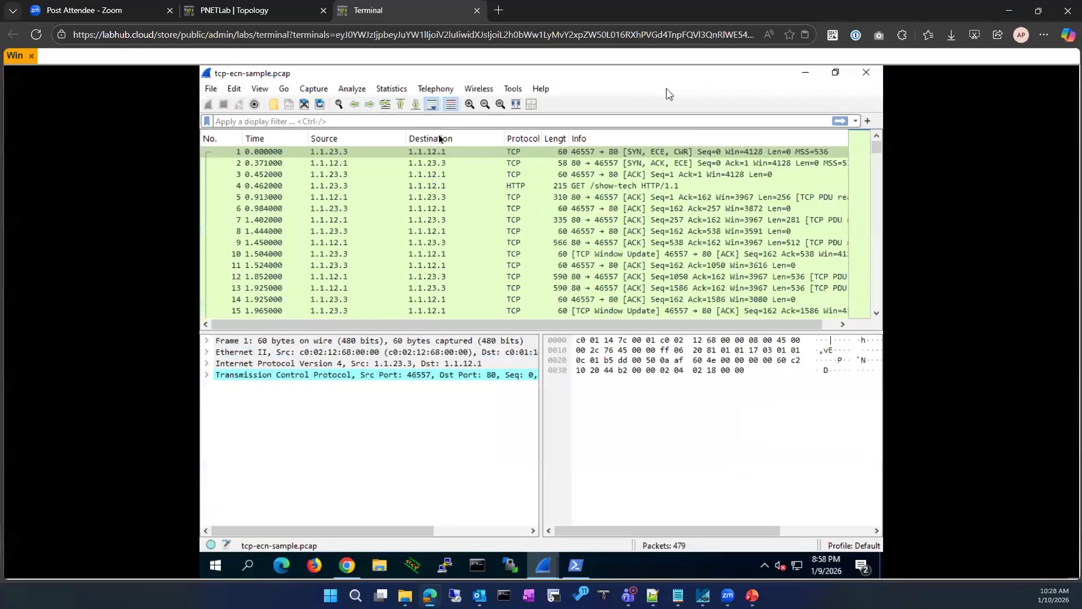
{"action": "left_click", "coordinate": [469, 103]}
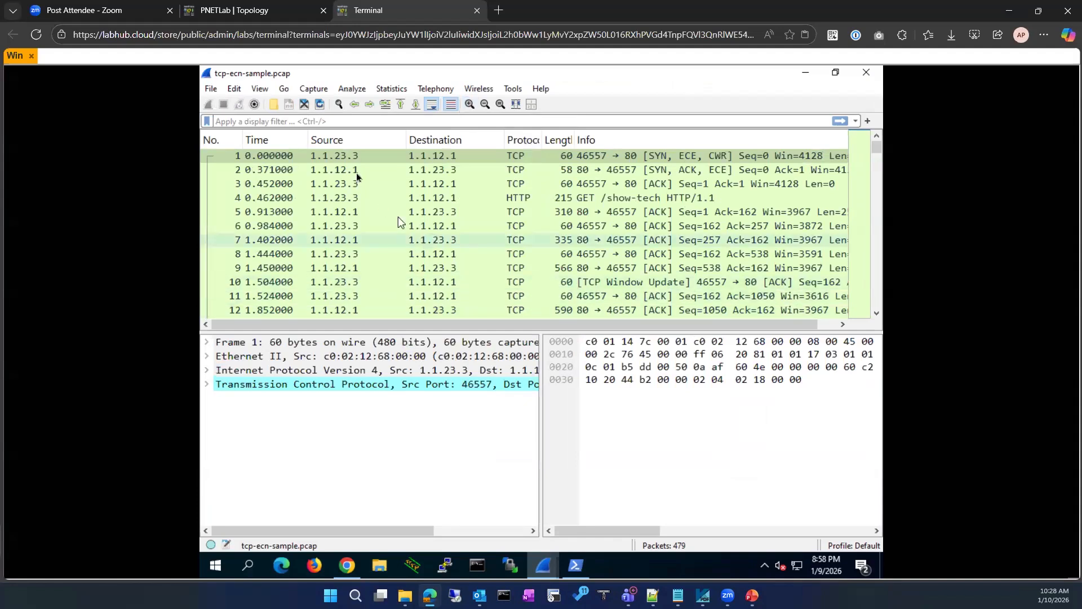
{"action": "left_click", "coordinate": [358, 157]}
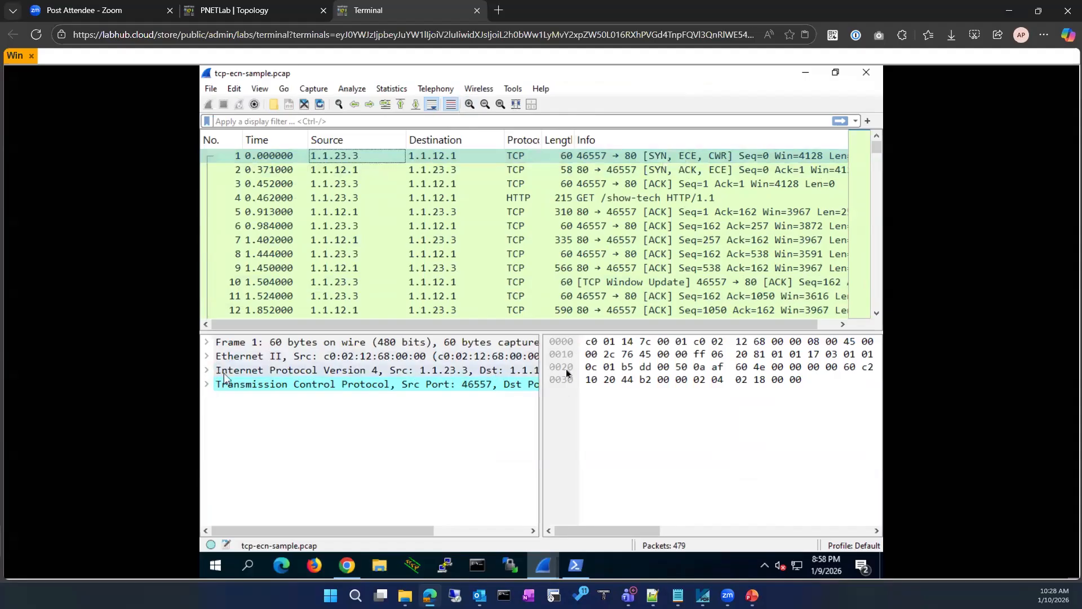
{"action": "left_click_drag", "start_coordinate": [542, 370], "coordinate": [671, 362]}
Expand packet 1's TCP Flags to view each bit, including Syn set
{"action": "left_click", "coordinate": [206, 385]}
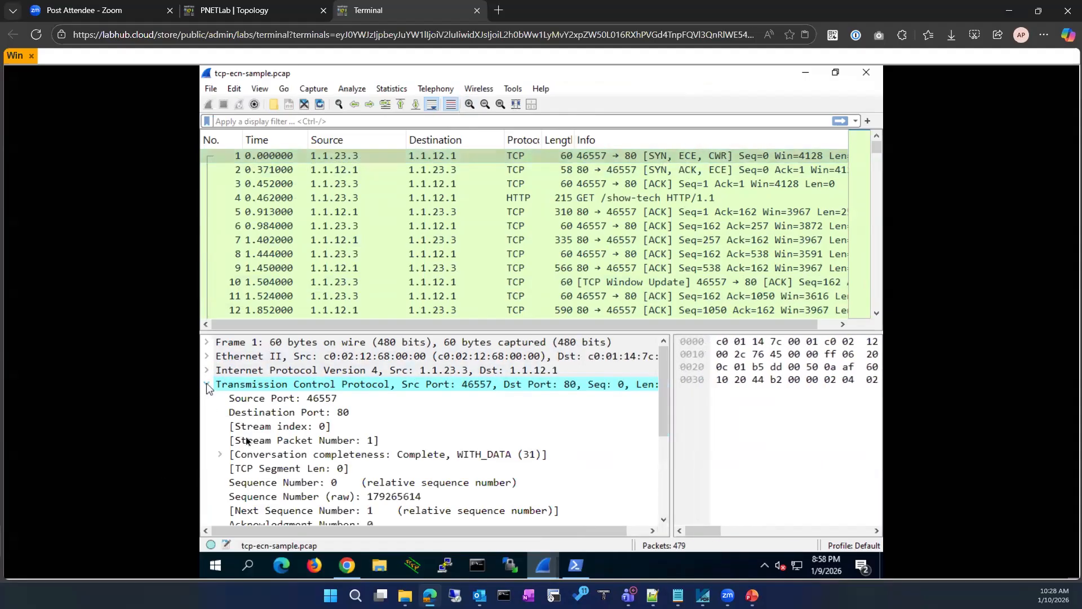
{"action": "scroll", "coordinate": [242, 438], "scroll_direction": "down", "scroll_amount": 3}
{"action": "left_click", "coordinate": [245, 440]}
{"action": "scroll", "coordinate": [245, 440], "scroll_direction": "down", "scroll_amount": 1}
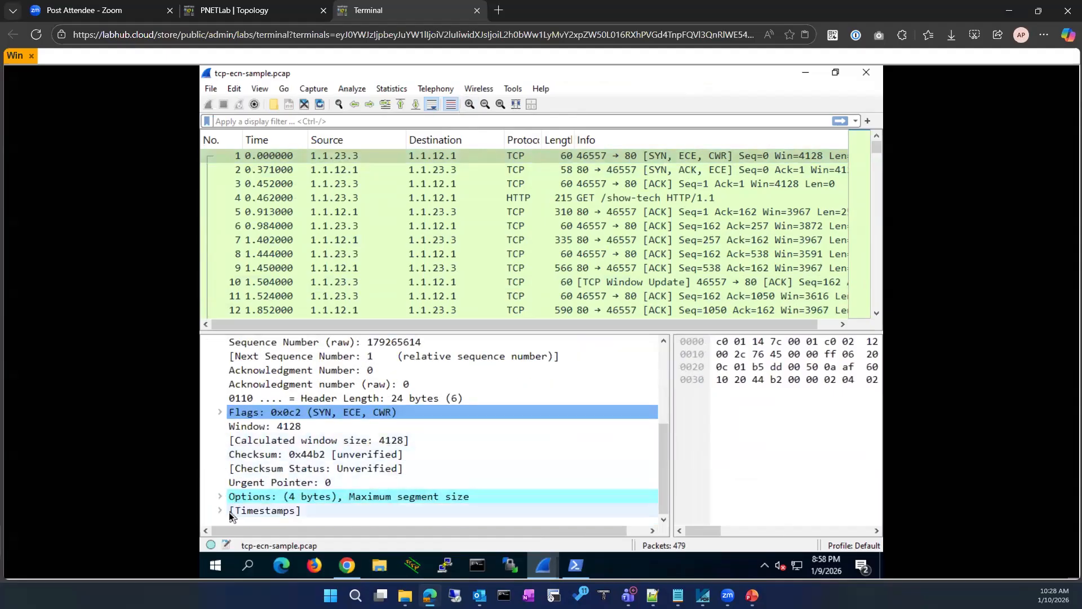
{"action": "double_click", "coordinate": [228, 413]}
{"action": "scroll", "coordinate": [278, 453], "scroll_direction": "down", "scroll_amount": 2}
{"action": "left_click", "coordinate": [277, 453]}
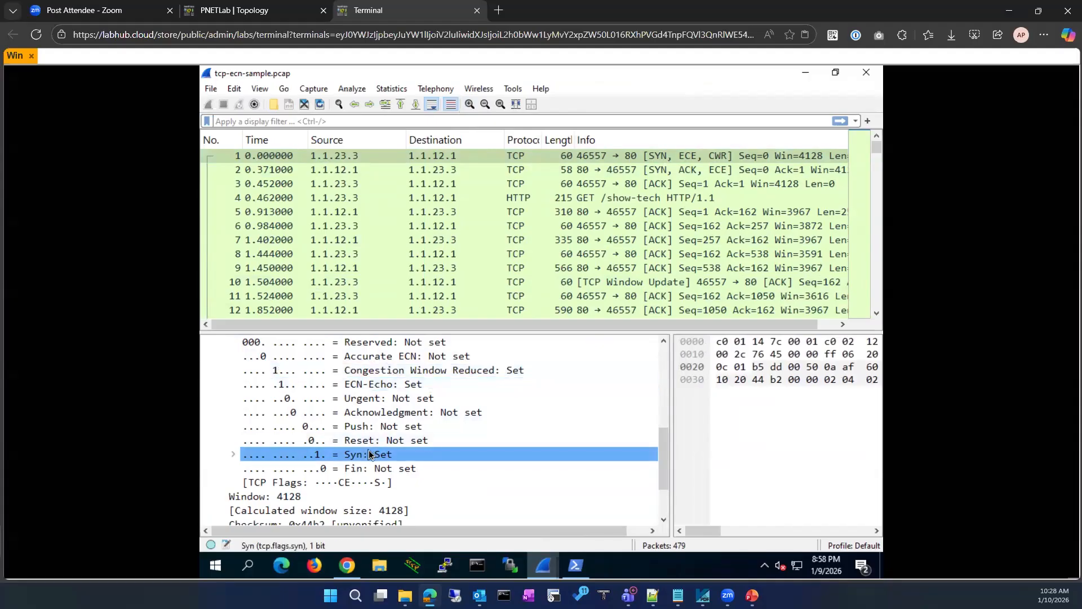
View packet 2's flags 0x052 (SYN, ACK, ECE) with ECN-Echo set and CWR not set
{"action": "left_click", "coordinate": [572, 172]}
{"action": "scroll", "coordinate": [421, 430], "scroll_direction": "up", "scroll_amount": 6}
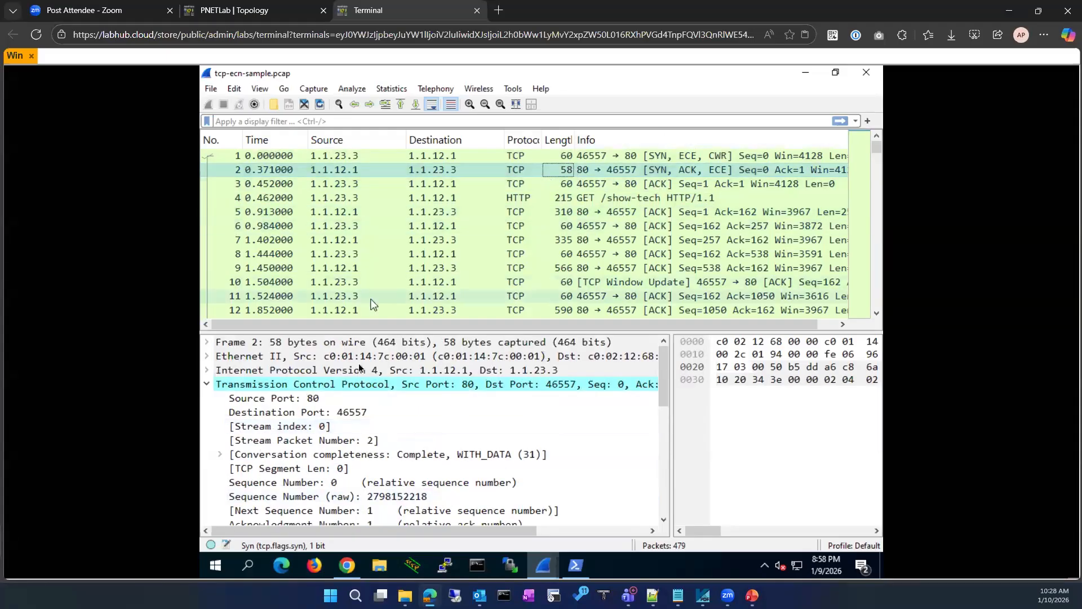
{"action": "scroll", "coordinate": [372, 304], "scroll_direction": "down", "scroll_amount": 3}
{"action": "scroll", "coordinate": [424, 286], "scroll_direction": "up", "scroll_amount": 3}
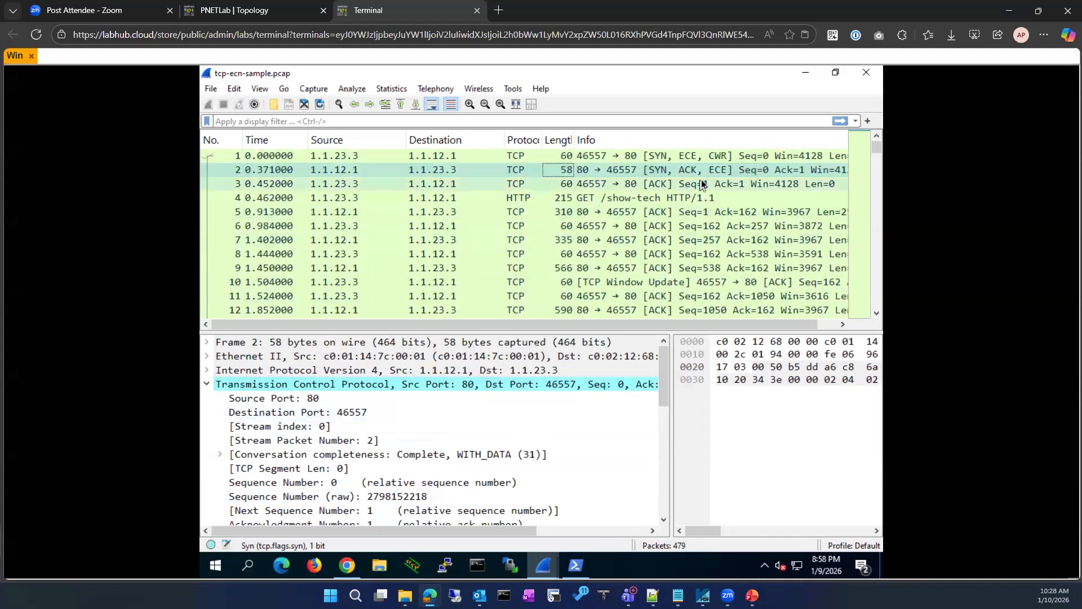
{"action": "scroll", "coordinate": [341, 459], "scroll_direction": "down", "scroll_amount": 3}
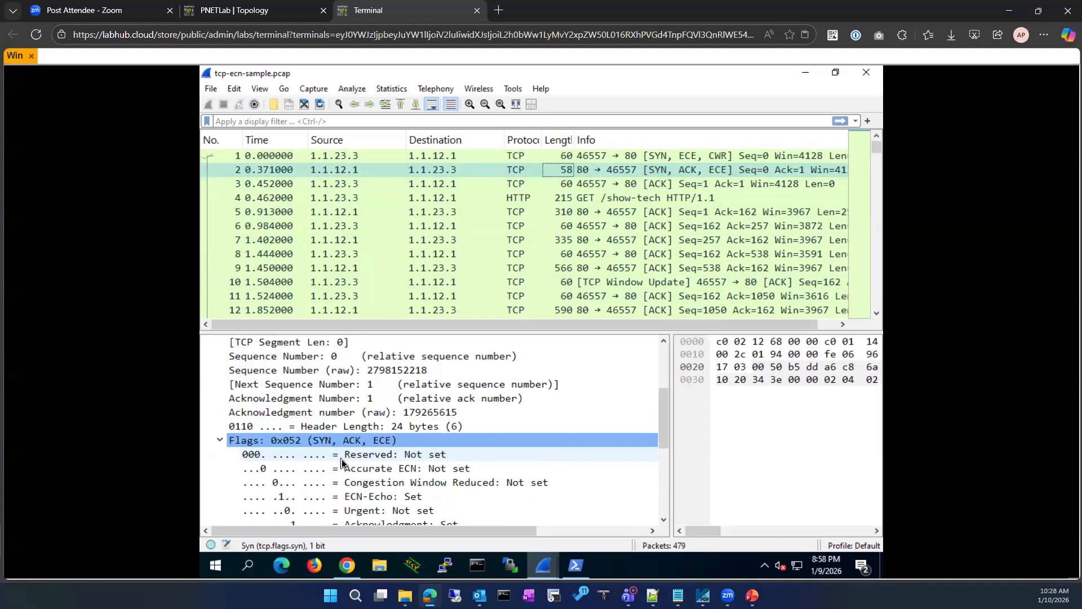
{"action": "scroll", "coordinate": [374, 439], "scroll_direction": "down", "scroll_amount": 2}
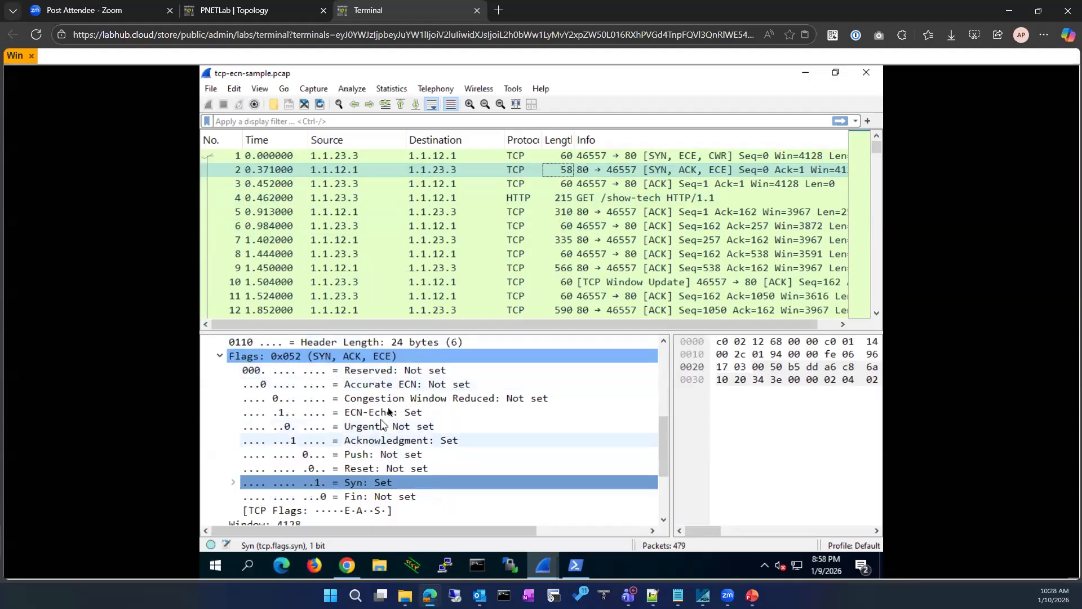
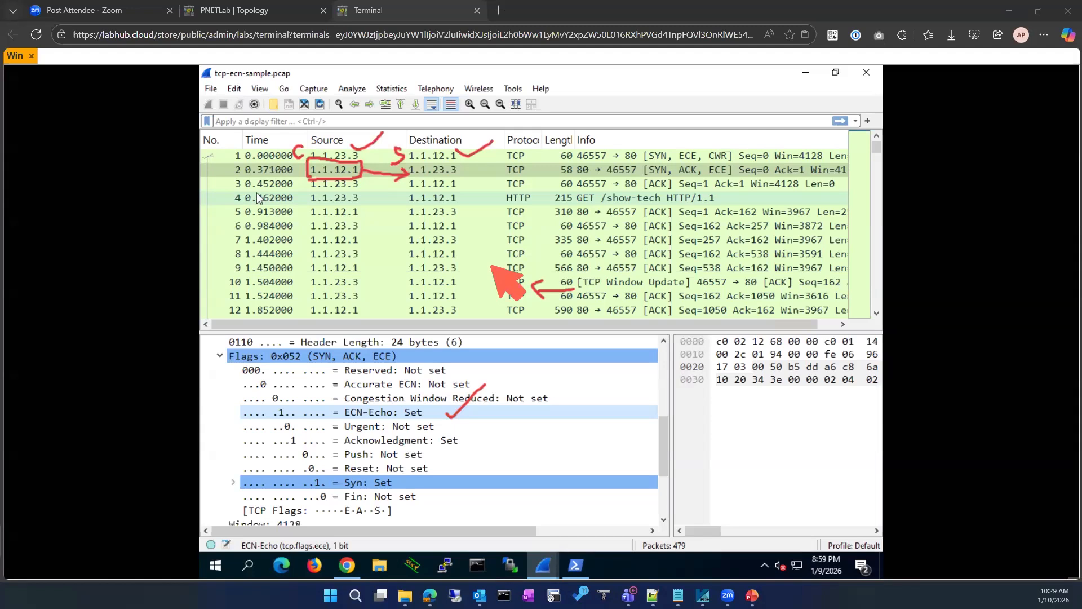
Inspect packet 10, a TCP Window Update with window 4128 and no window scaling
{"action": "left_click", "coordinate": [595, 283]}
{"action": "scroll", "coordinate": [465, 375], "scroll_direction": "down", "scroll_amount": 3}
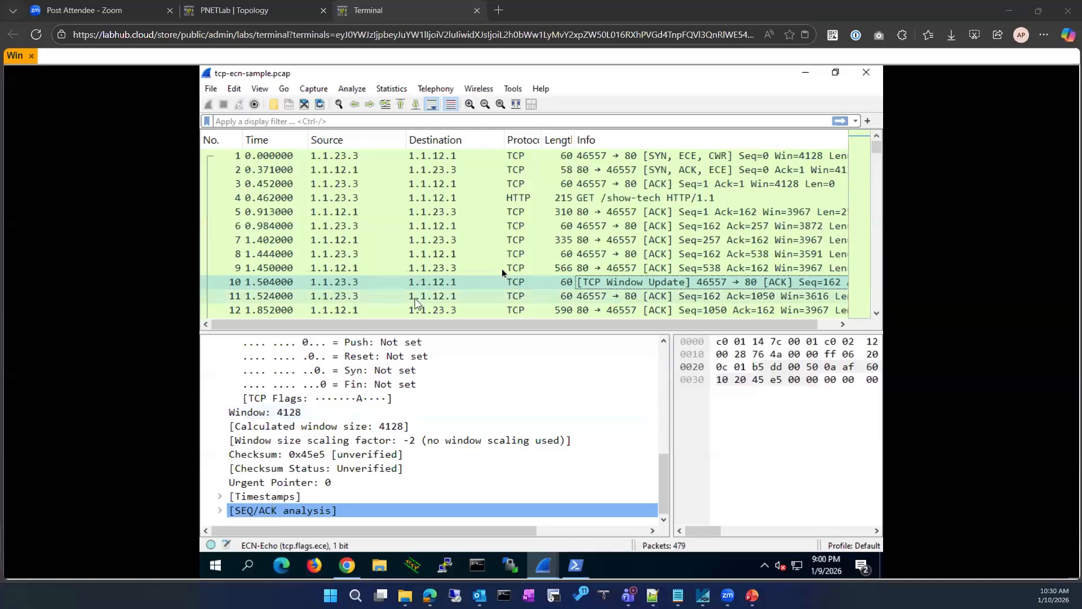
{"action": "scroll", "coordinate": [567, 268], "scroll_direction": "down", "scroll_amount": 3}
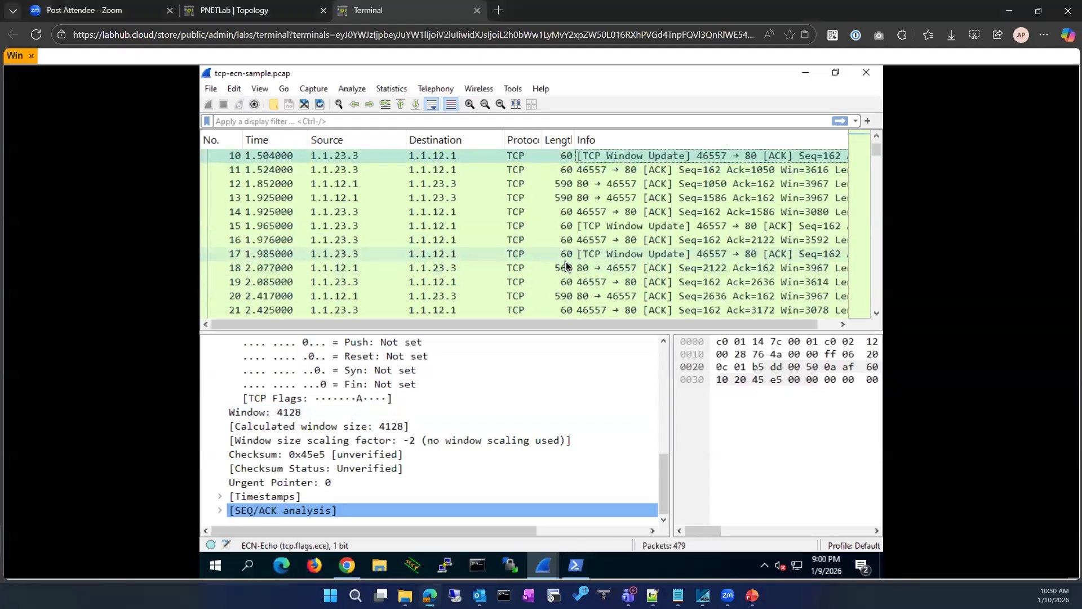
Inspect window-update packet 17, then packet 57 with ECN-Echo set
{"action": "left_click", "coordinate": [566, 260]}
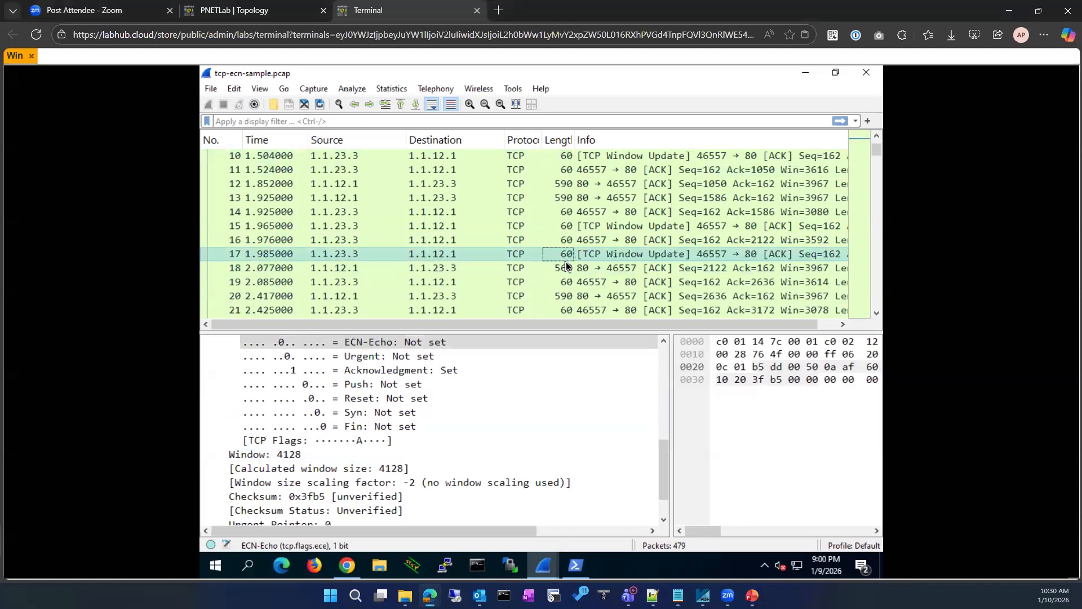
{"action": "scroll", "coordinate": [566, 264], "scroll_direction": "down", "scroll_amount": 3}
{"action": "scroll", "coordinate": [566, 262], "scroll_direction": "down", "scroll_amount": 9}
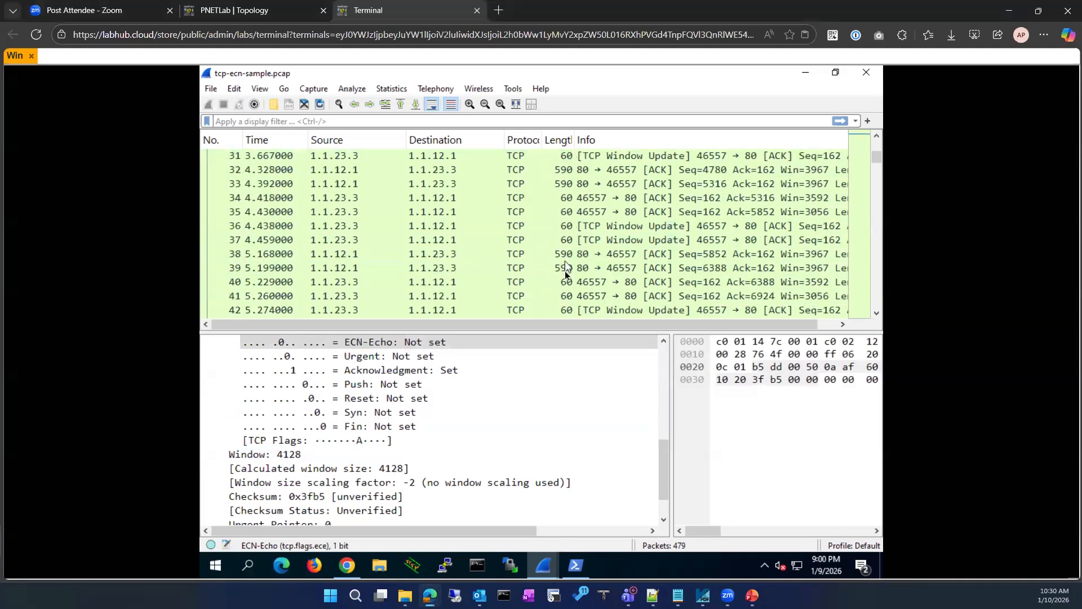
{"action": "left_click", "coordinate": [560, 314]}
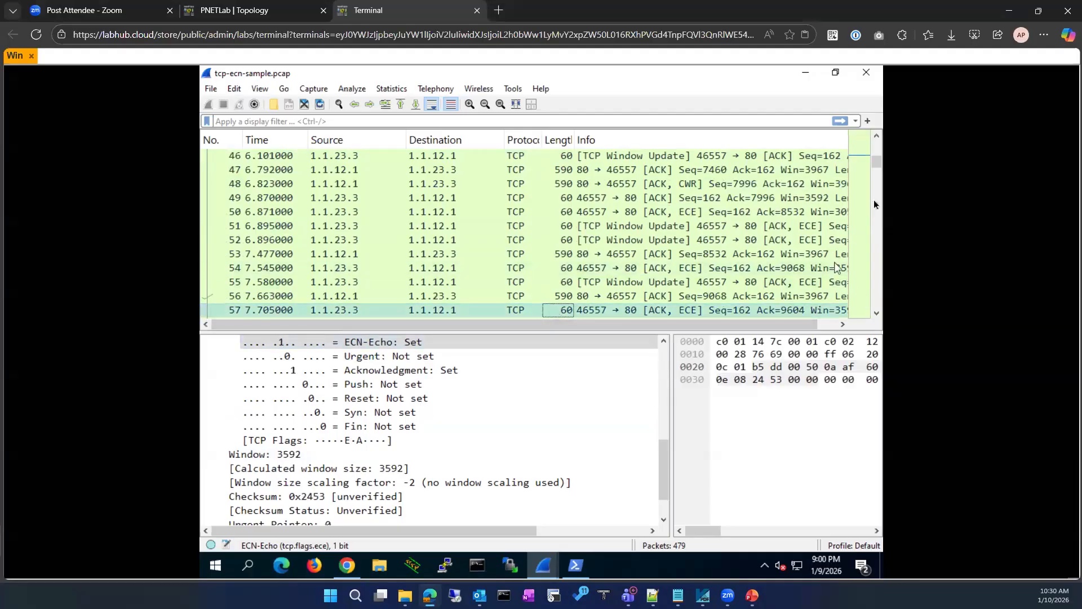
Compare packet 194 (CWR set, ECN-Echo not set, window 3967) against packet 195
{"action": "left_click_drag", "start_coordinate": [877, 165], "coordinate": [863, 211]}
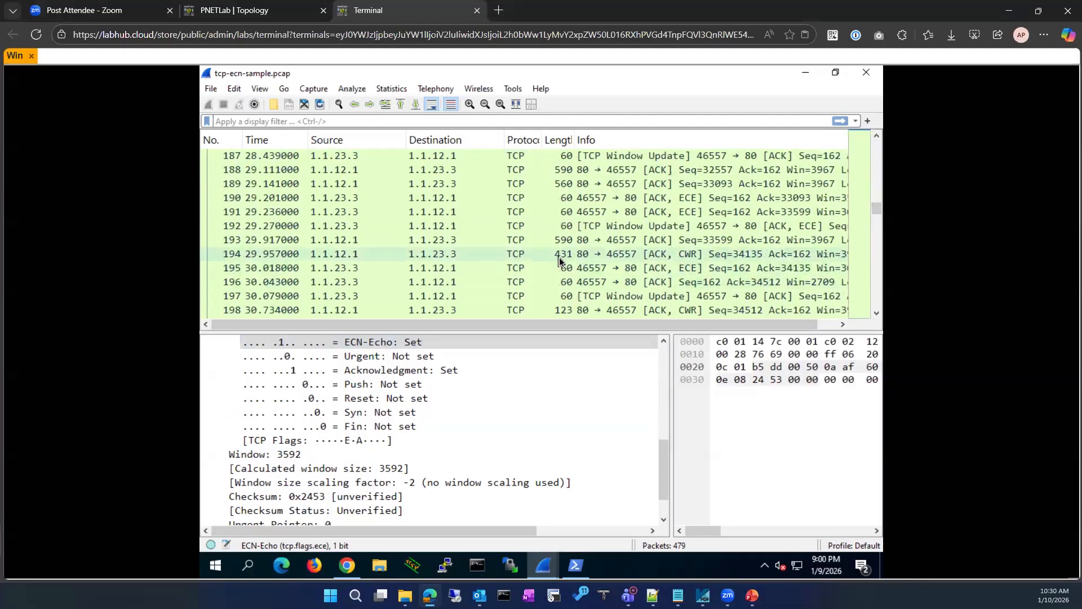
{"action": "left_click", "coordinate": [559, 257]}
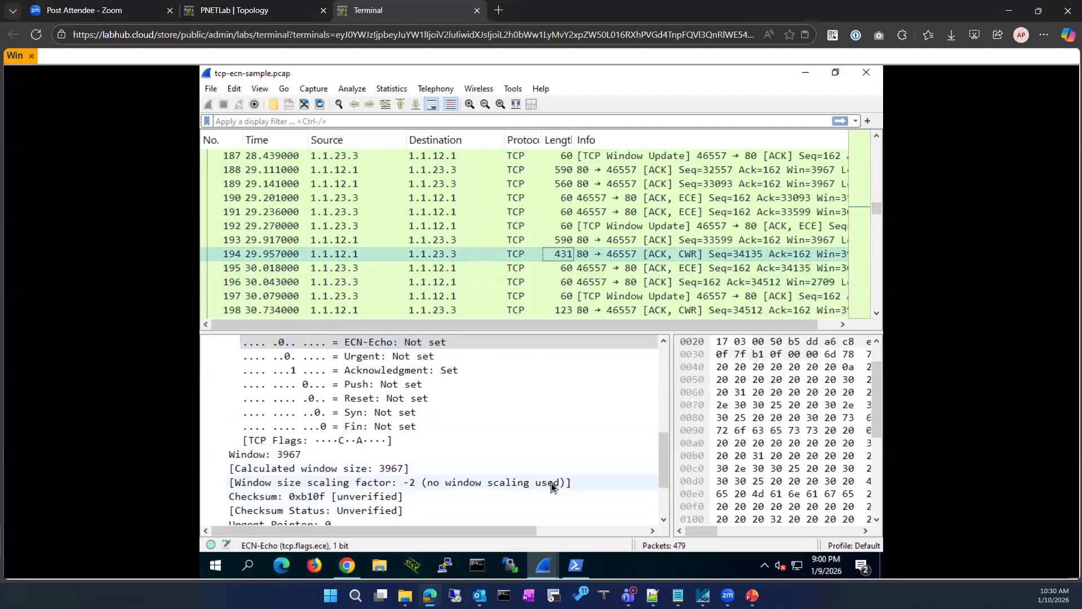
{"action": "scroll", "coordinate": [451, 437], "scroll_direction": "up", "scroll_amount": 1}
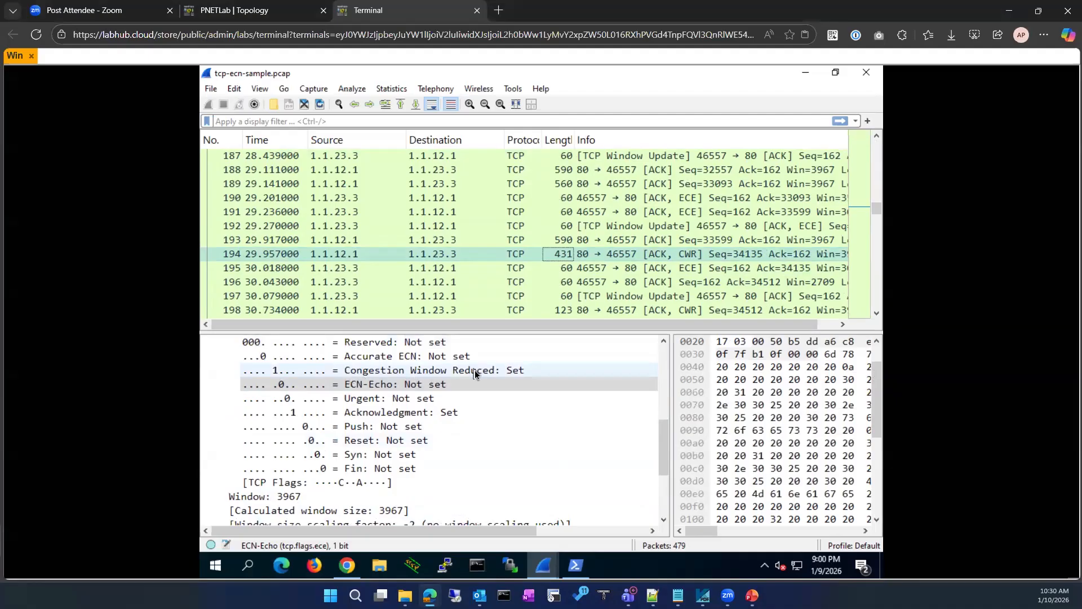
{"action": "left_click", "coordinate": [580, 268]}
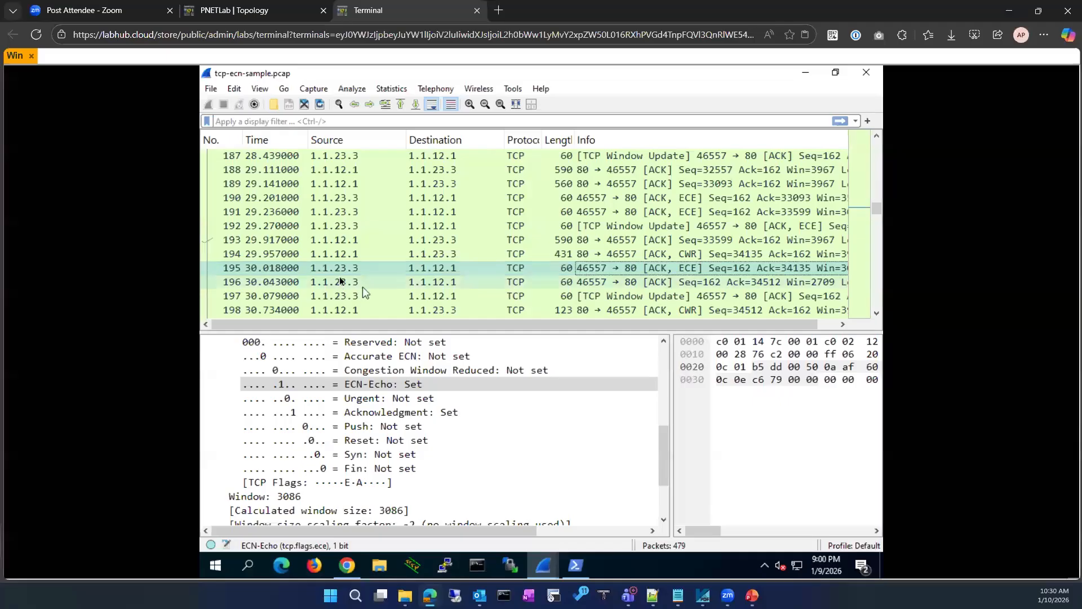
{"action": "left_click", "coordinate": [366, 257]}
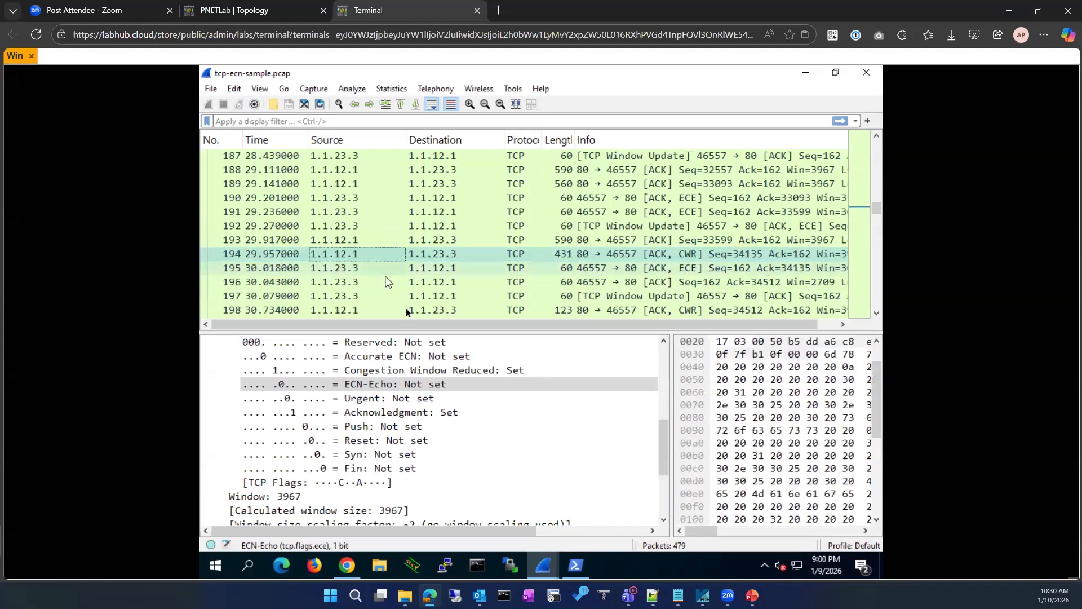
Step through packets 197, 217, 221 and 220, checking window sizes and ECN-Echo
{"action": "left_click", "coordinate": [402, 297]}
{"action": "scroll", "coordinate": [402, 297], "scroll_direction": "down", "scroll_amount": 2}
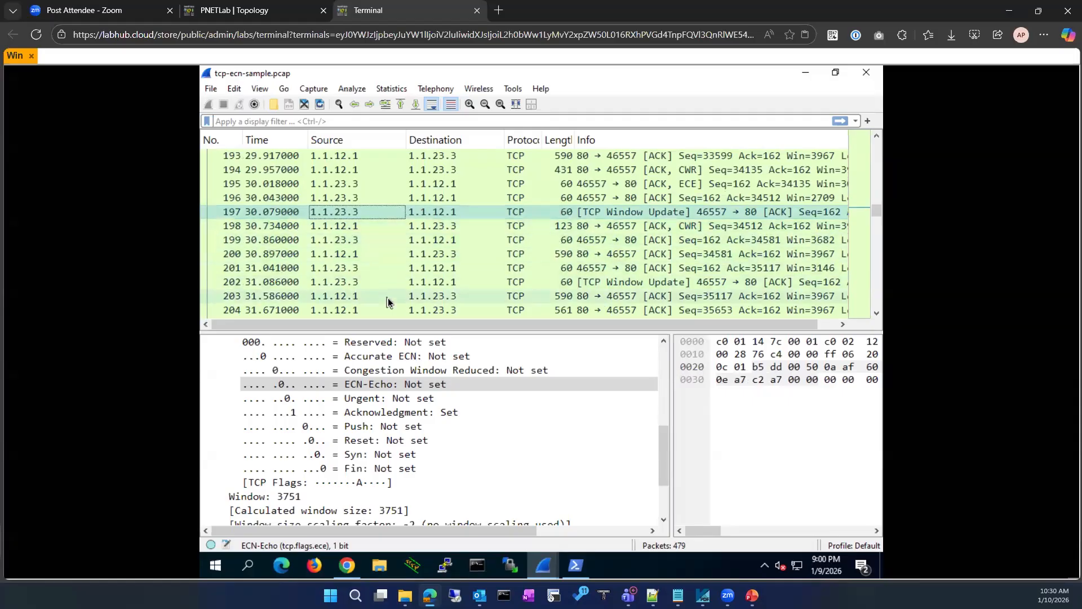
{"action": "scroll", "coordinate": [386, 302], "scroll_direction": "down", "scroll_amount": 2}
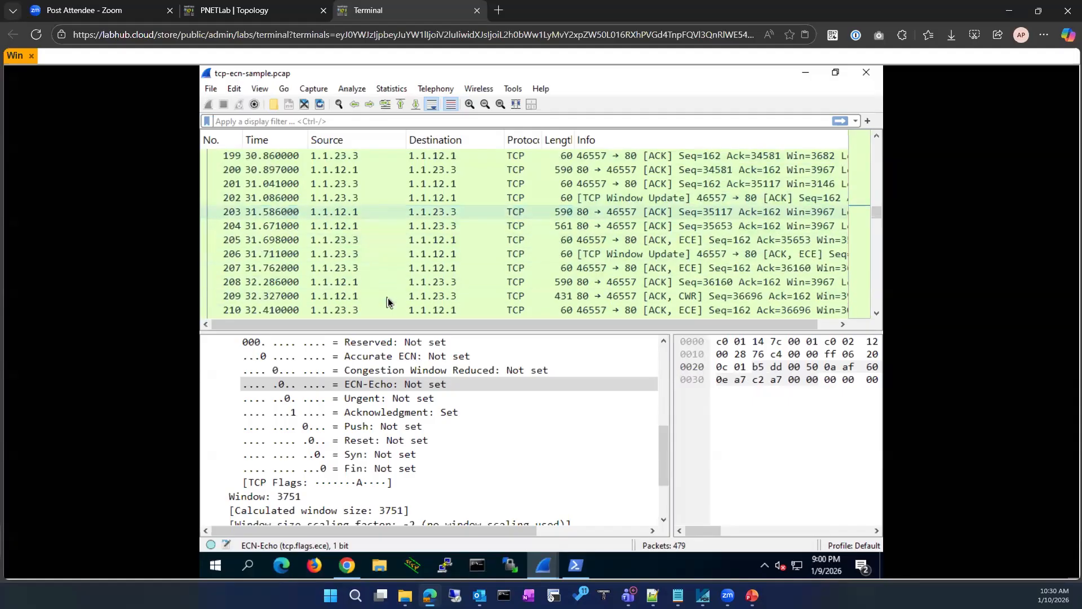
{"action": "scroll", "coordinate": [387, 302], "scroll_direction": "down", "scroll_amount": 4}
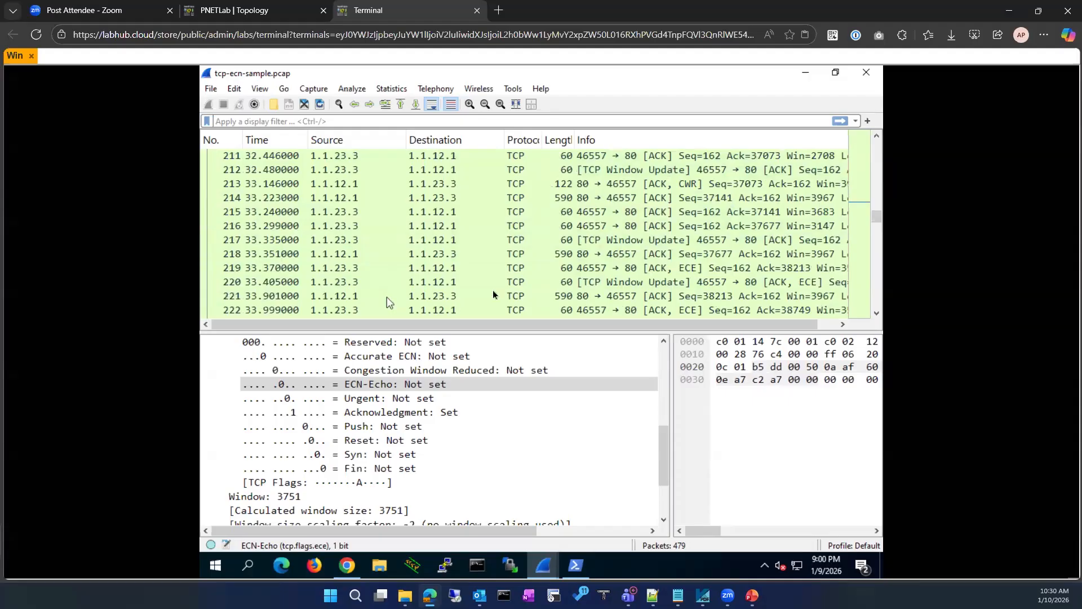
{"action": "left_click", "coordinate": [376, 242]}
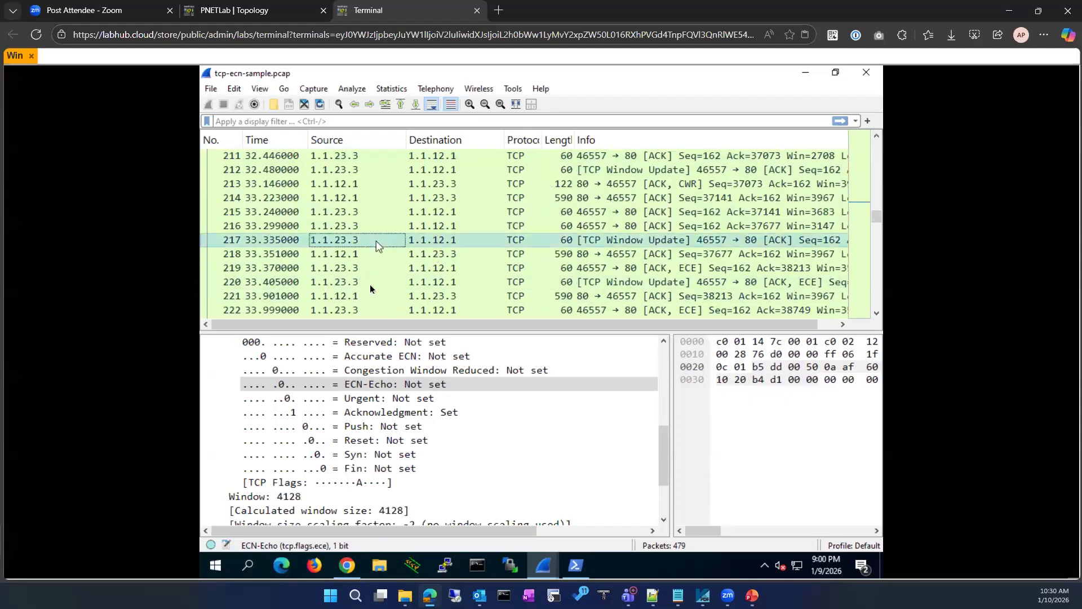
{"action": "left_click", "coordinate": [361, 296]}
{"action": "left_click", "coordinate": [352, 287]}
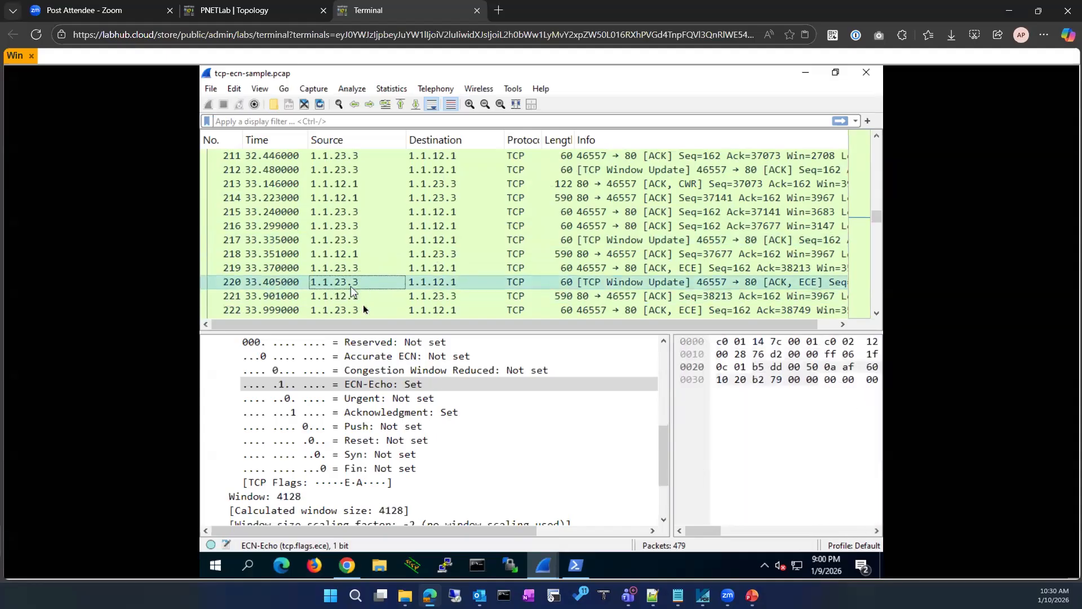
{"action": "scroll", "coordinate": [363, 305], "scroll_direction": "down", "scroll_amount": 2}
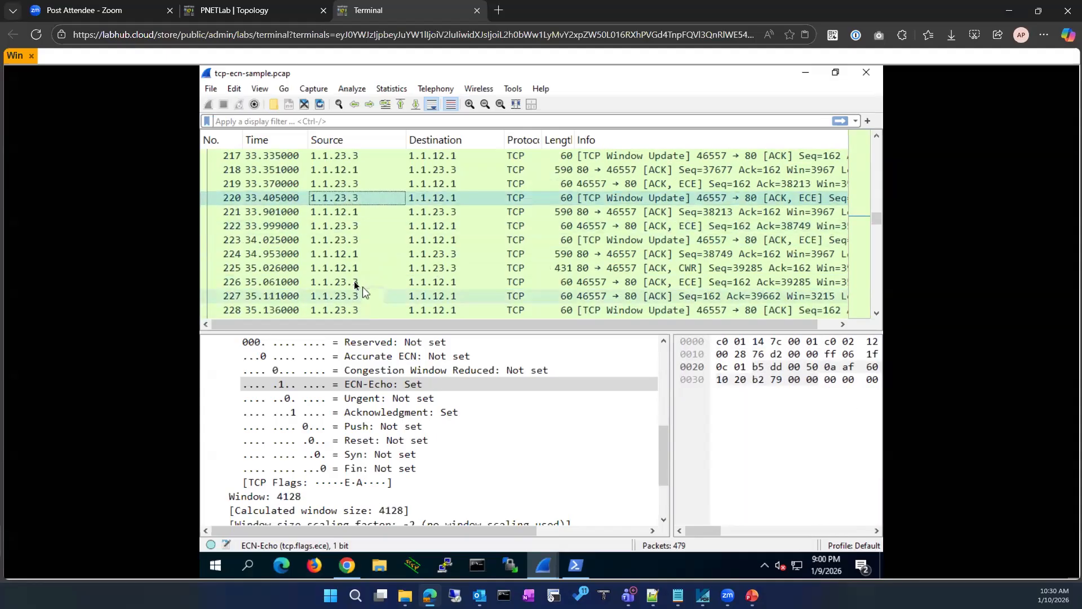
Check packets 226 and 227, then decode packet 445 with CWR set and window 3967
{"action": "left_click", "coordinate": [354, 282]}
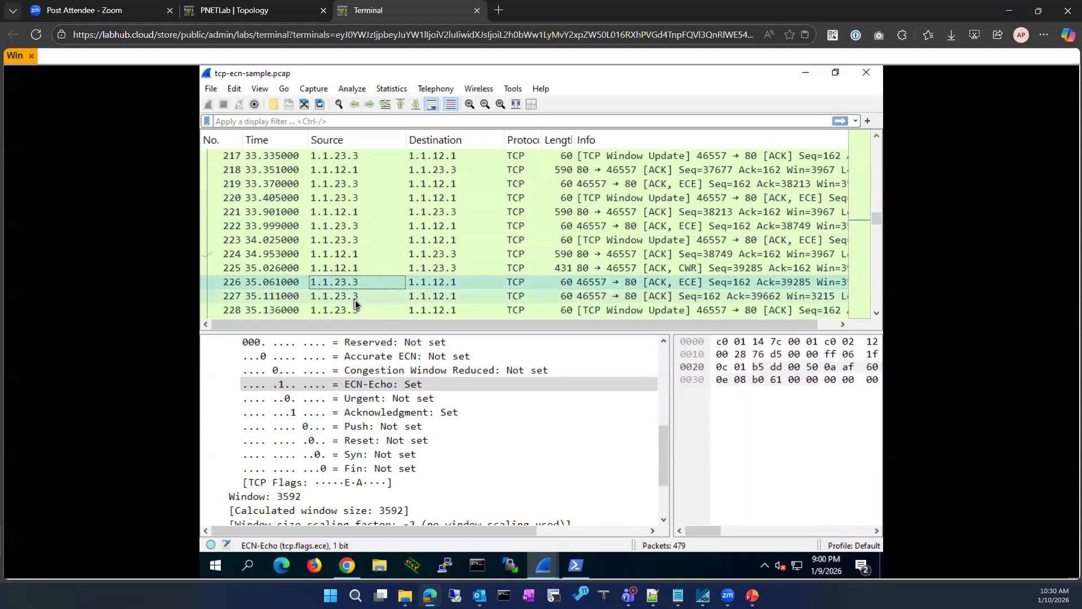
{"action": "left_click", "coordinate": [355, 299]}
{"action": "scroll", "coordinate": [356, 299], "scroll_direction": "down", "scroll_amount": 7}
{"action": "scroll", "coordinate": [356, 300], "scroll_direction": "down", "scroll_amount": 10}
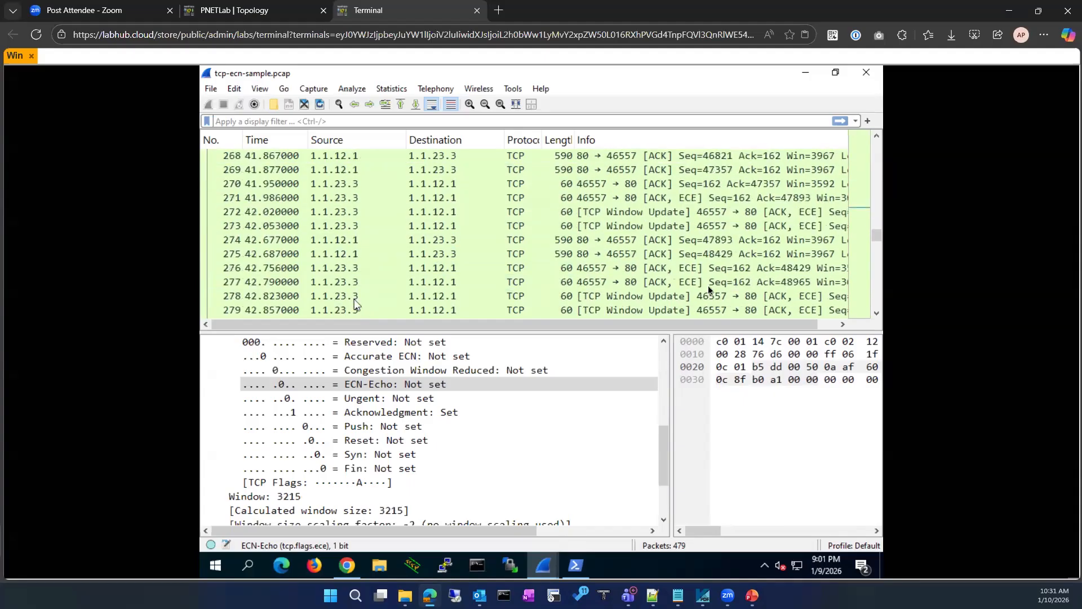
{"action": "scroll", "coordinate": [880, 243], "scroll_direction": "down", "scroll_amount": 5}
{"action": "left_click_drag", "start_coordinate": [878, 239], "coordinate": [865, 295]}
{"action": "left_click", "coordinate": [455, 172]}
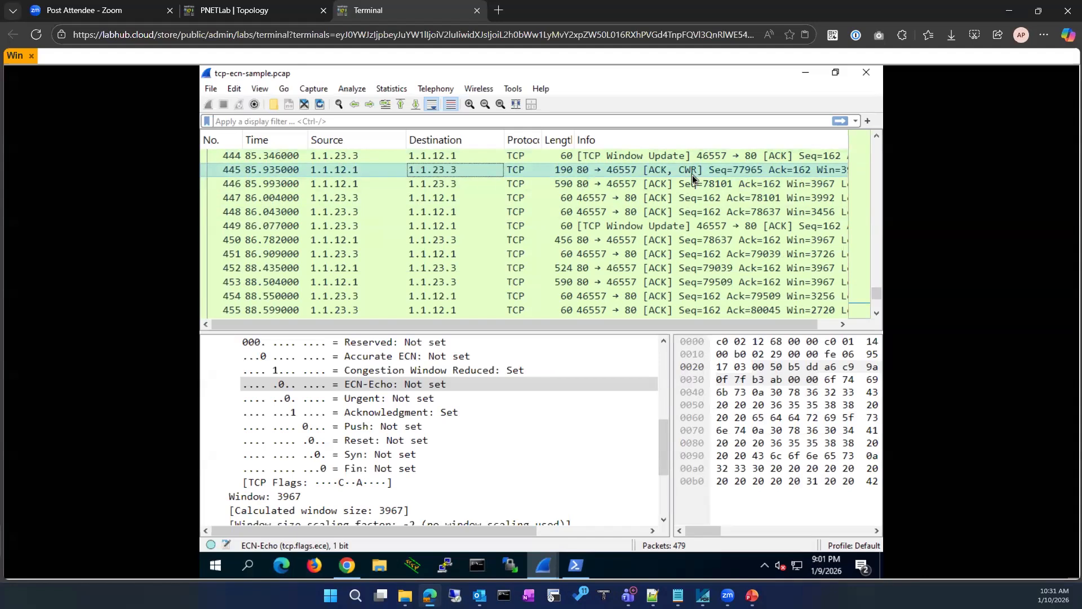
Open Expert Information and browse the TCP window update entries, including packets 31, 46 and 67
{"action": "left_click", "coordinate": [211, 546]}
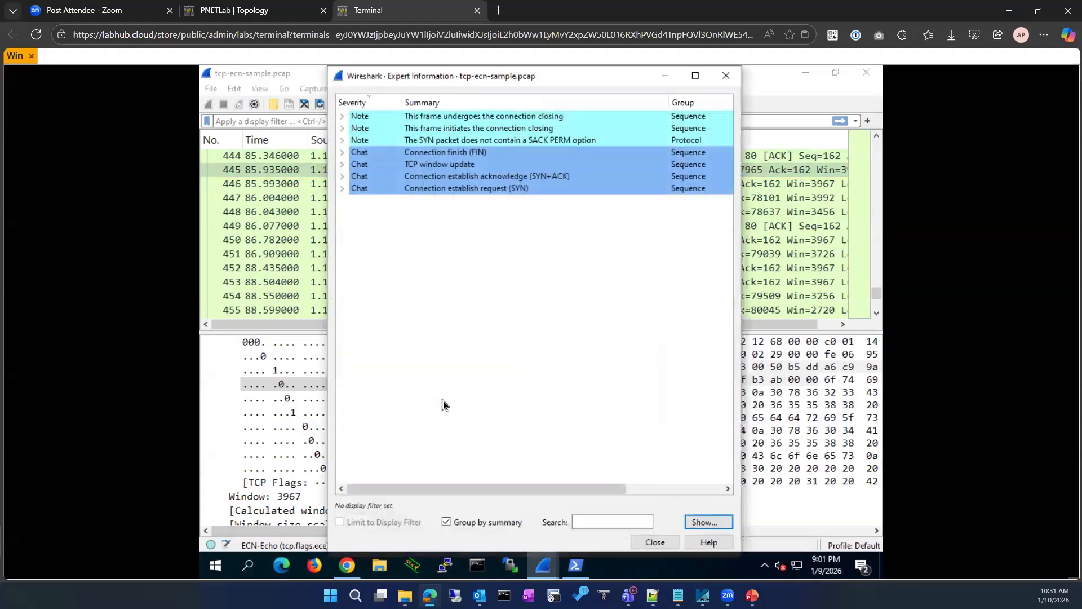
{"action": "left_click", "coordinate": [343, 164]}
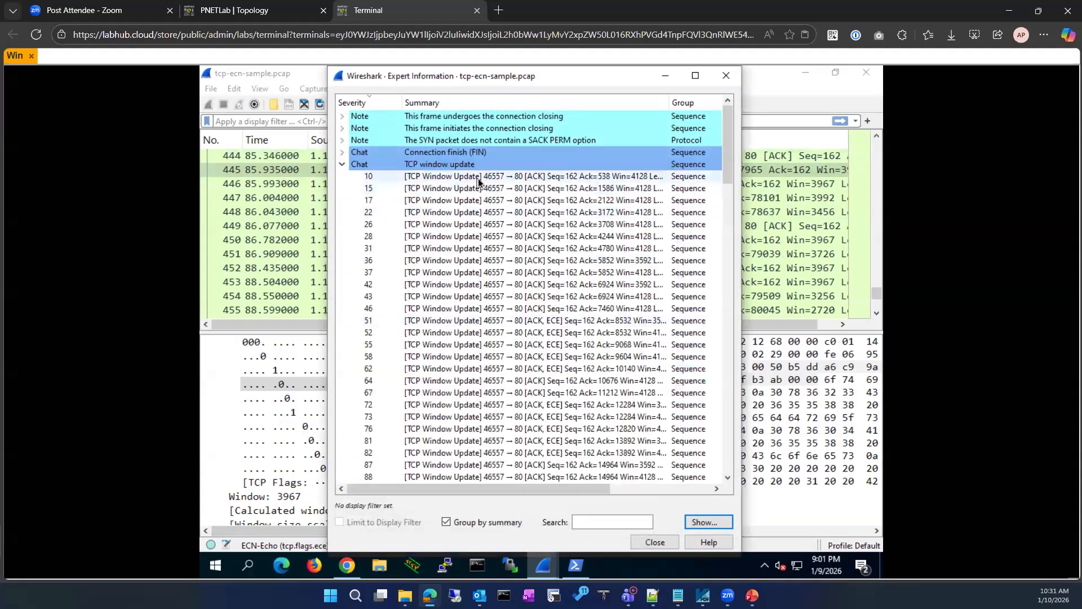
{"action": "left_click", "coordinate": [478, 179]}
{"action": "left_click", "coordinate": [473, 213]}
{"action": "left_click", "coordinate": [481, 251]}
{"action": "left_click", "coordinate": [488, 308]}
{"action": "left_click", "coordinate": [508, 392]}
{"action": "left_click_drag", "start_coordinate": [495, 488], "coordinate": [370, 485]}
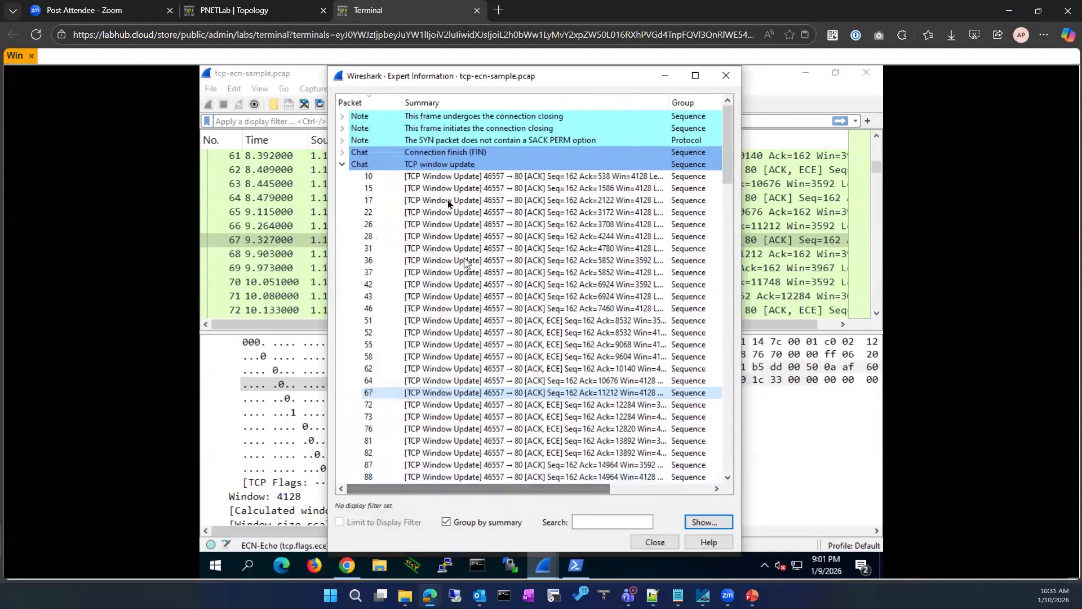
Filter the capture to tcp.analysis.window_update from packet 17's expert entry
{"action": "left_click", "coordinate": [448, 204]}
{"action": "right_click", "coordinate": [448, 204]}
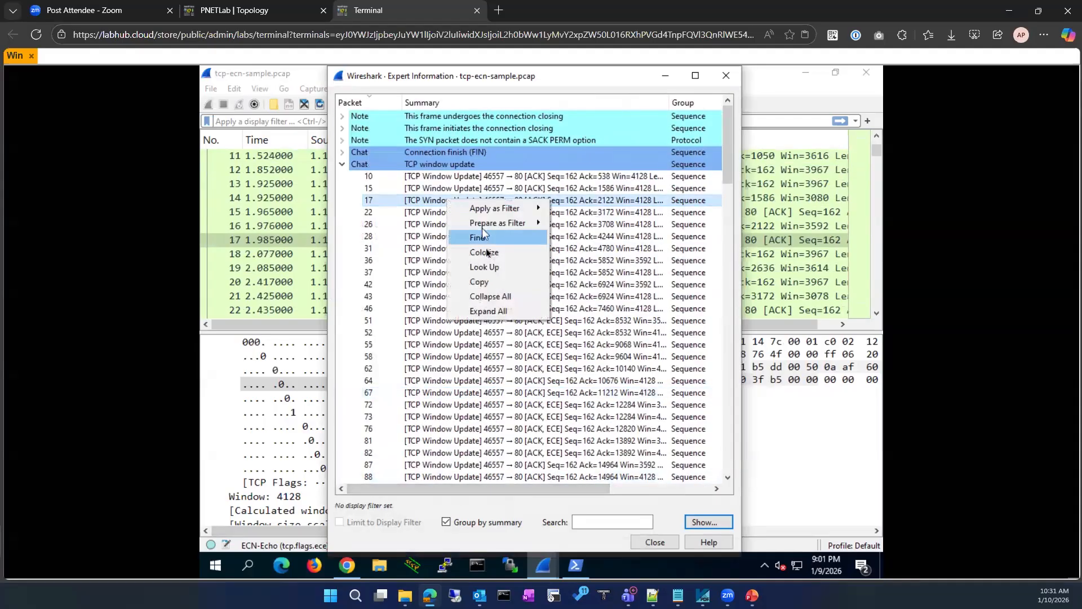
{"action": "mouse_move", "coordinate": [493, 219]}
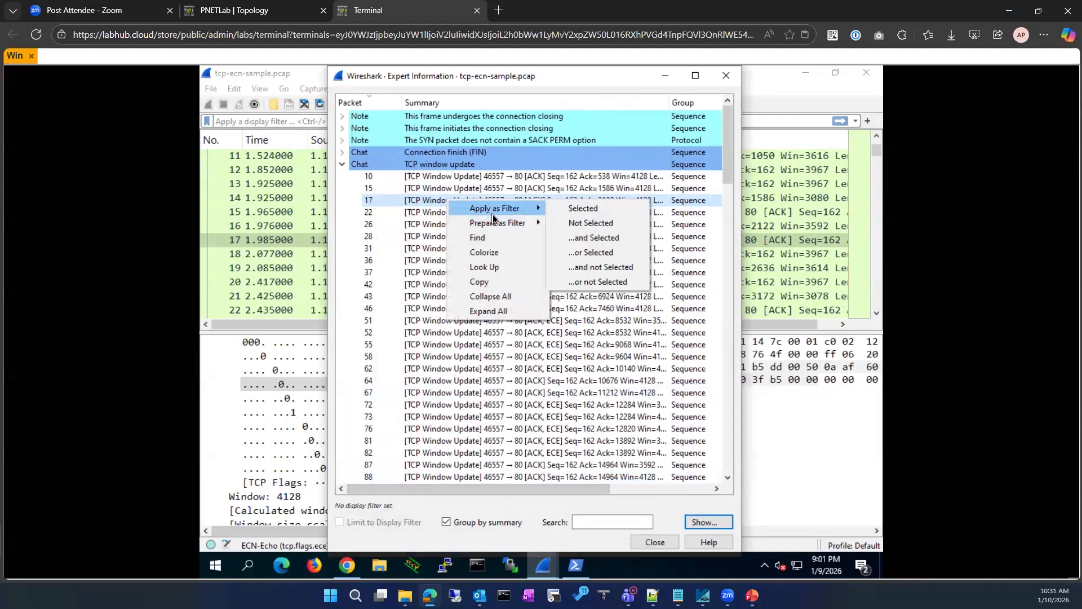
{"action": "left_click", "coordinate": [590, 208]}
{"action": "left_click", "coordinate": [654, 541]}
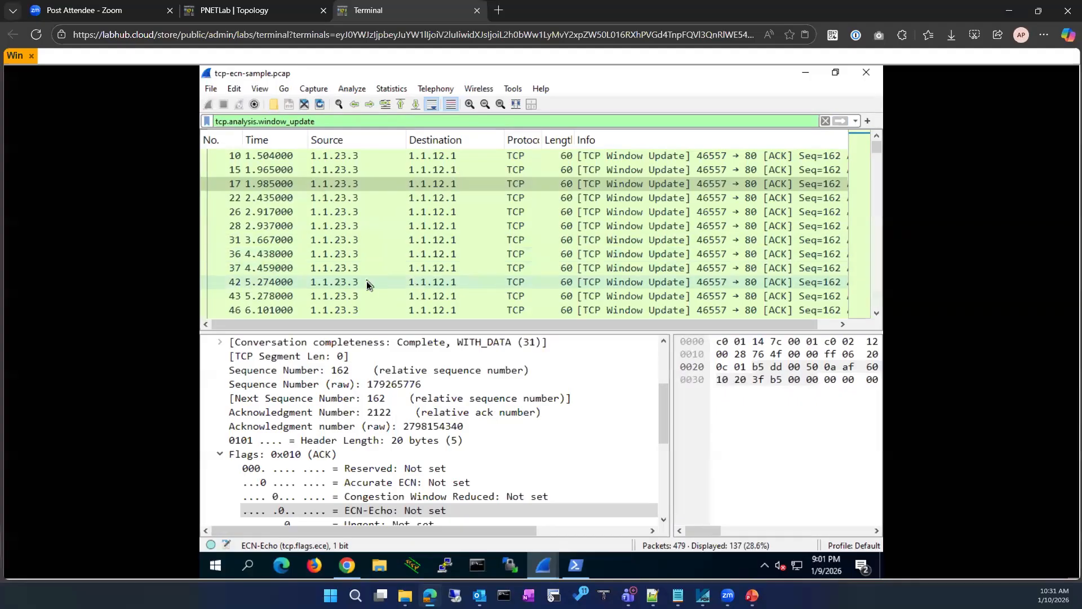
{"action": "scroll", "coordinate": [366, 281], "scroll_direction": "down", "scroll_amount": 12}
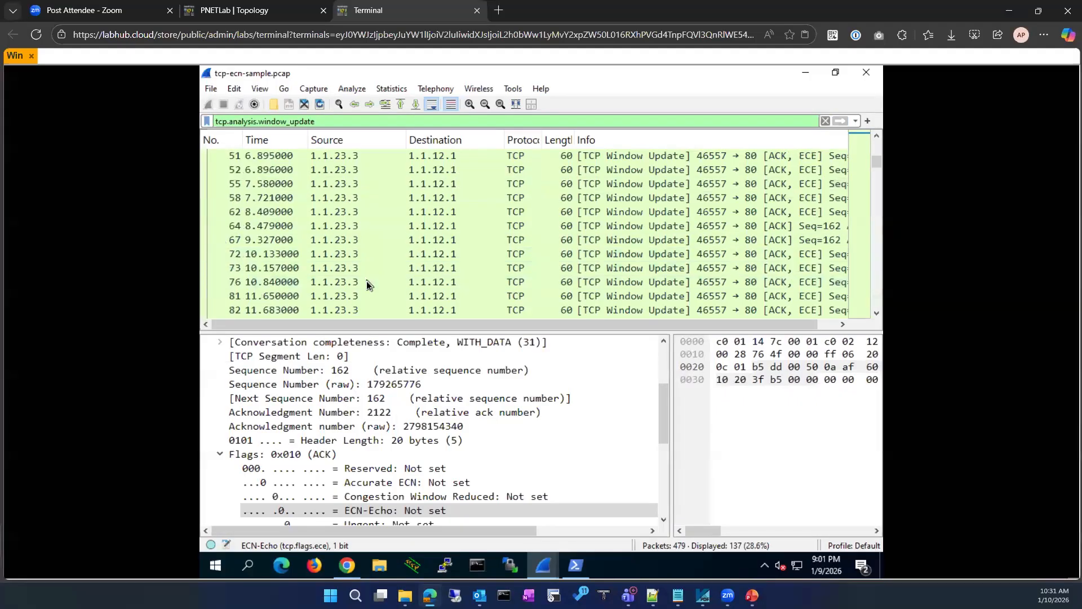
{"action": "scroll", "coordinate": [367, 281], "scroll_direction": "down", "scroll_amount": 20}
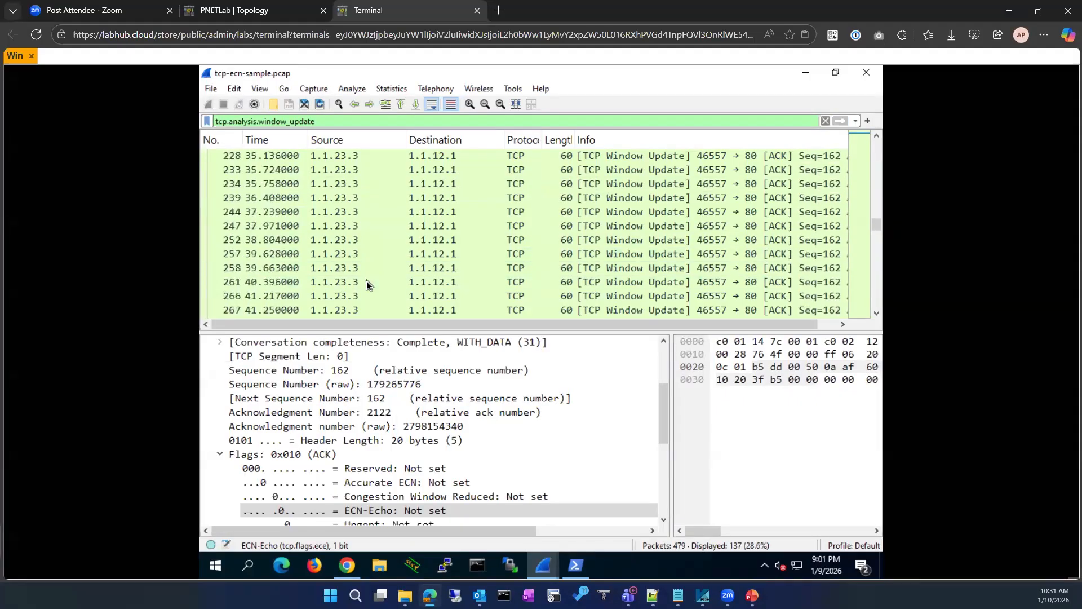
{"action": "scroll", "coordinate": [367, 281], "scroll_direction": "down", "scroll_amount": 7}
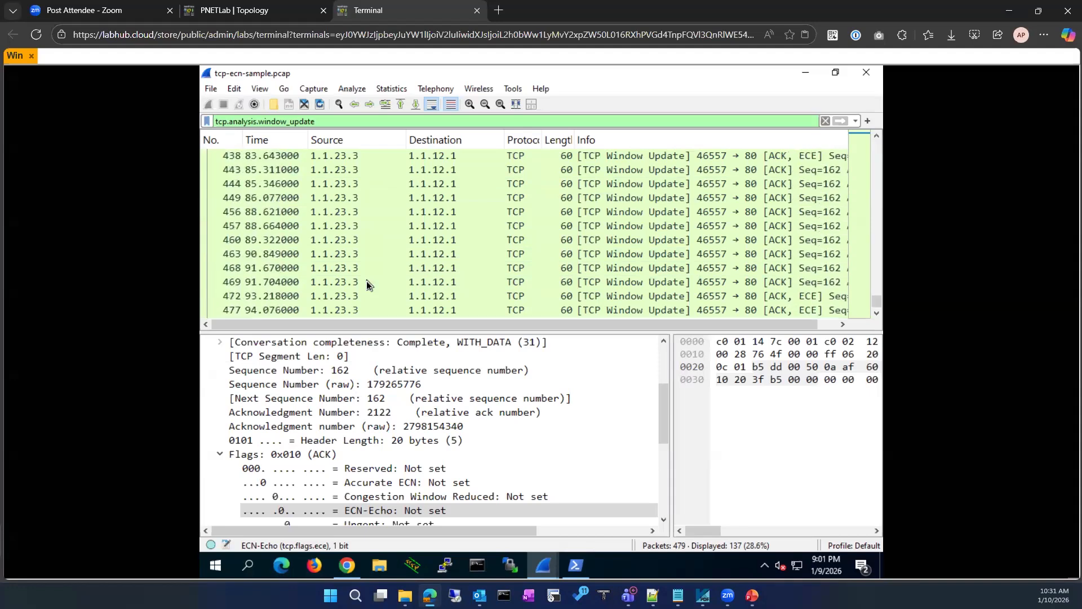
{"action": "left_click", "coordinate": [332, 297]}
{"action": "scroll", "coordinate": [383, 269], "scroll_direction": "up", "scroll_amount": 14}
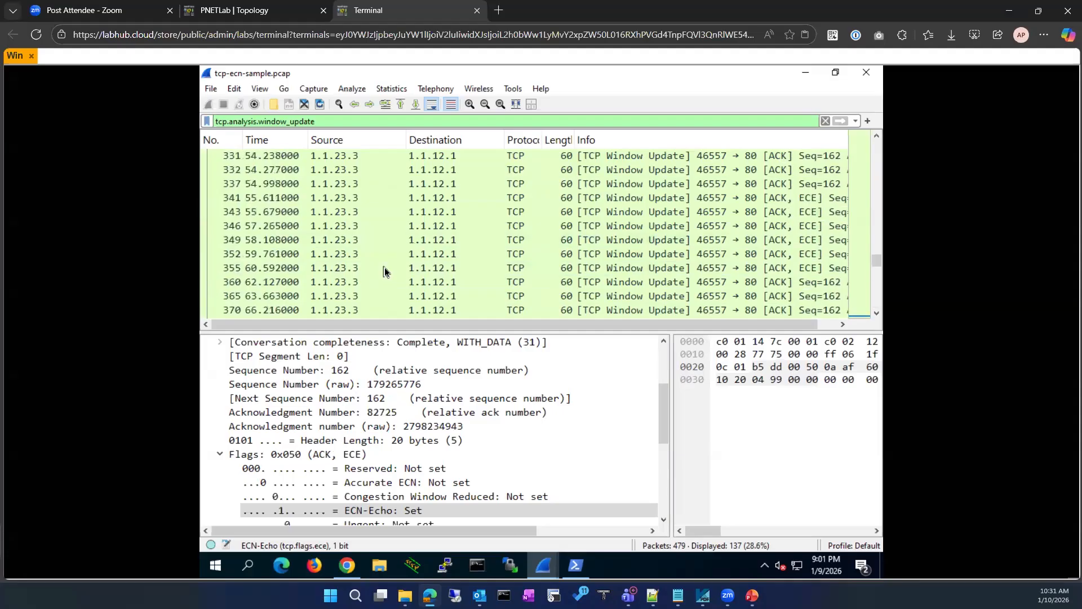
{"action": "scroll", "coordinate": [384, 271], "scroll_direction": "up", "scroll_amount": 20}
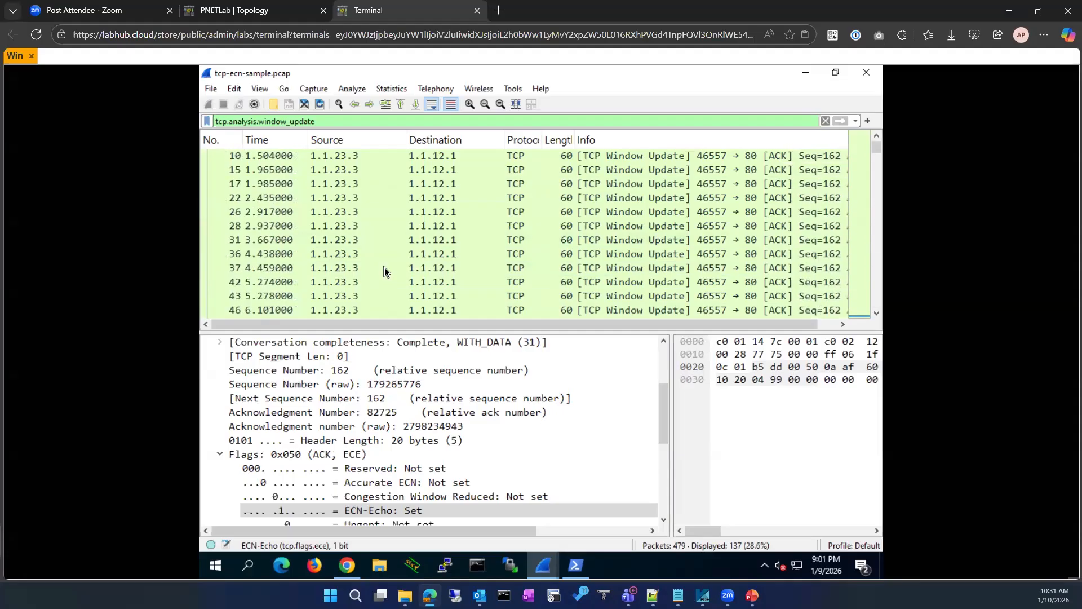
{"action": "left_click", "coordinate": [396, 157]}
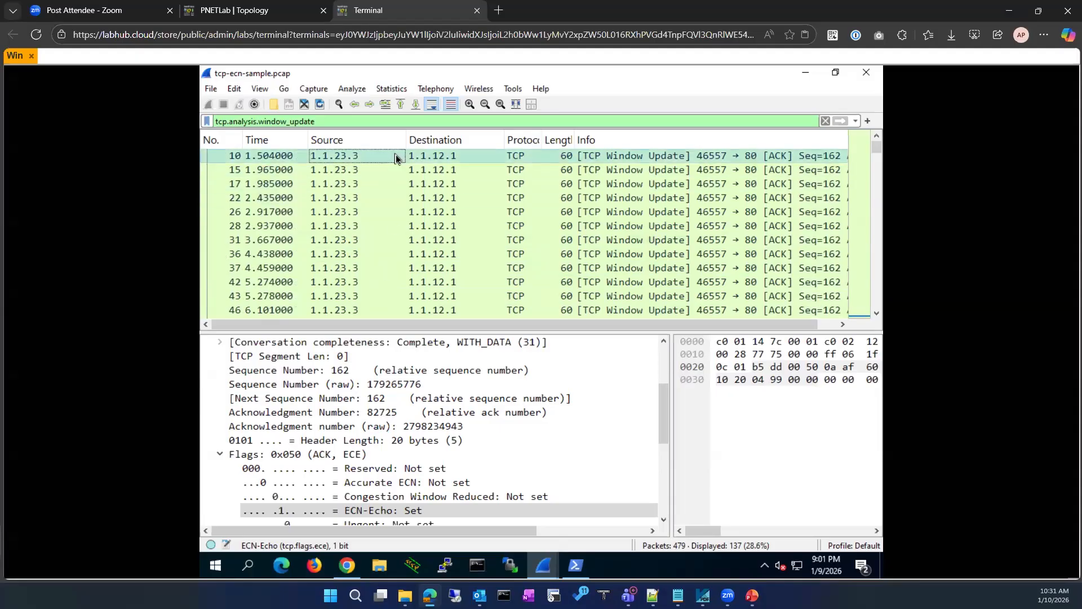
Apply a TCP conversation filter from packet 10, giving tcp.stream eq 0
{"action": "right_click", "coordinate": [396, 155]}
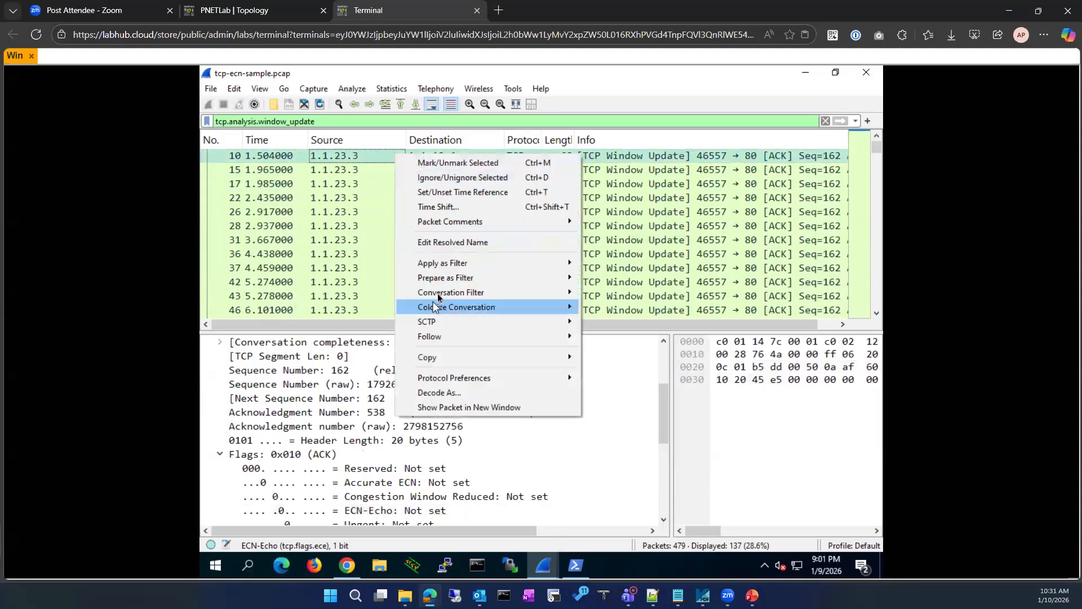
{"action": "mouse_move", "coordinate": [439, 297]}
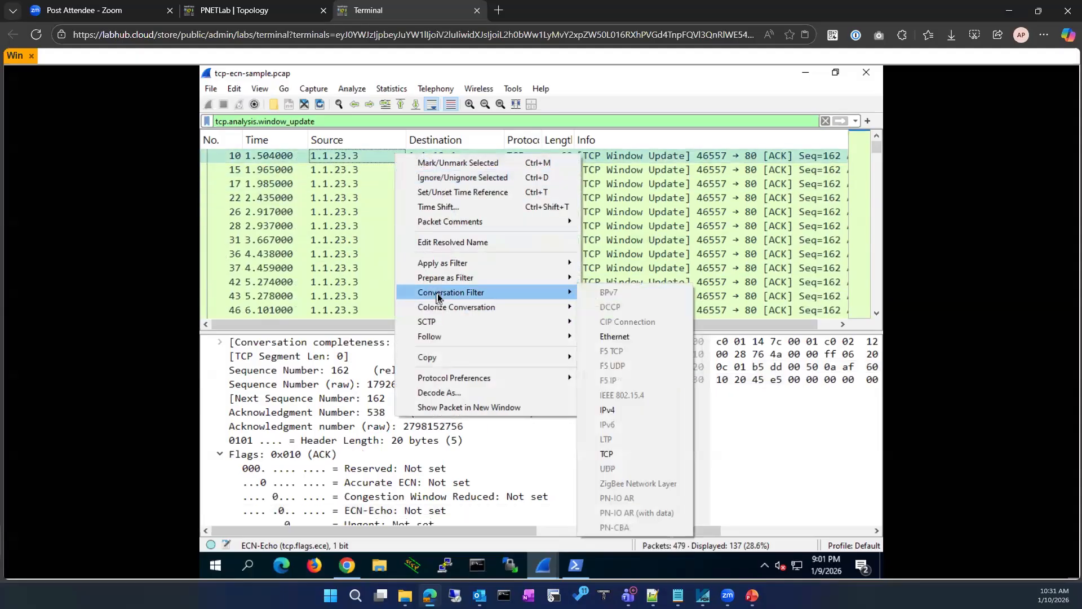
{"action": "left_click", "coordinate": [610, 453]}
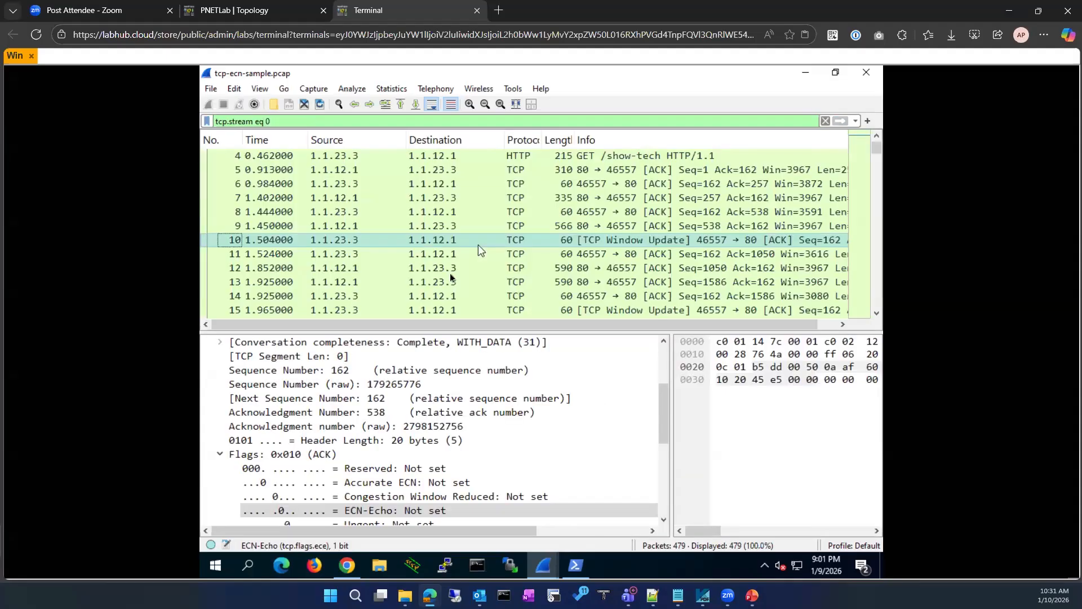
Inspect stream packets 1 (SYN), 4 (HTTP GET), and window updates 36 and 37
{"action": "scroll", "coordinate": [450, 272], "scroll_direction": "up", "scroll_amount": 1}
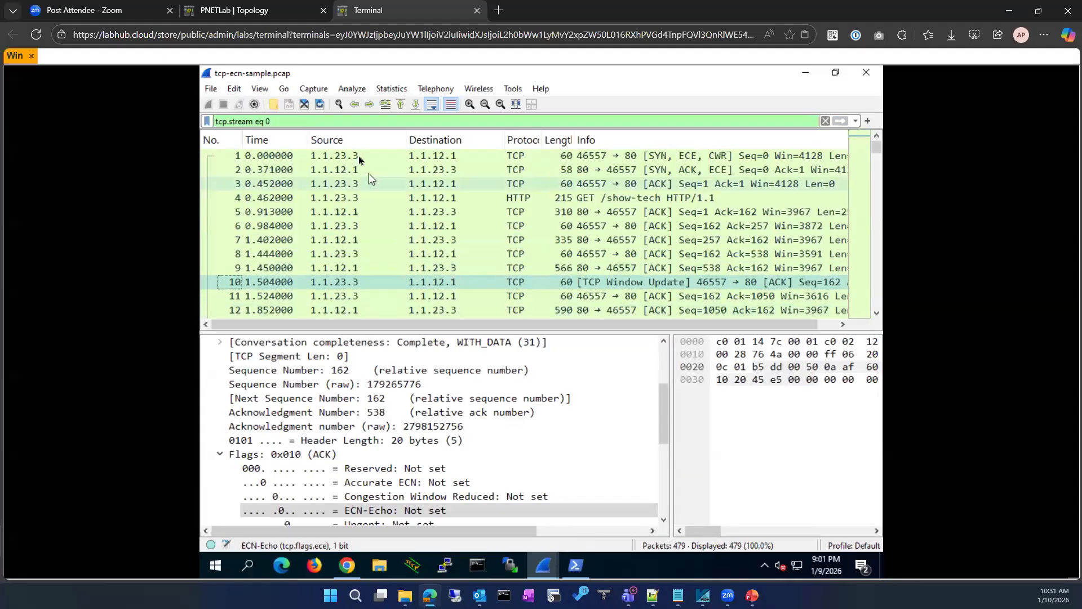
{"action": "left_click", "coordinate": [358, 156]}
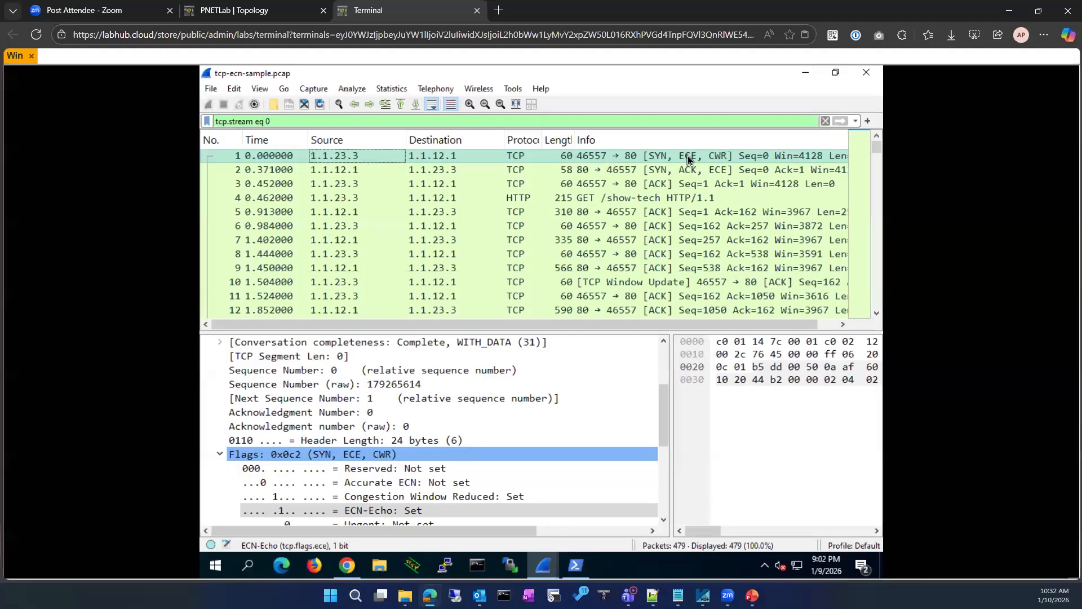
{"action": "left_click", "coordinate": [364, 197]}
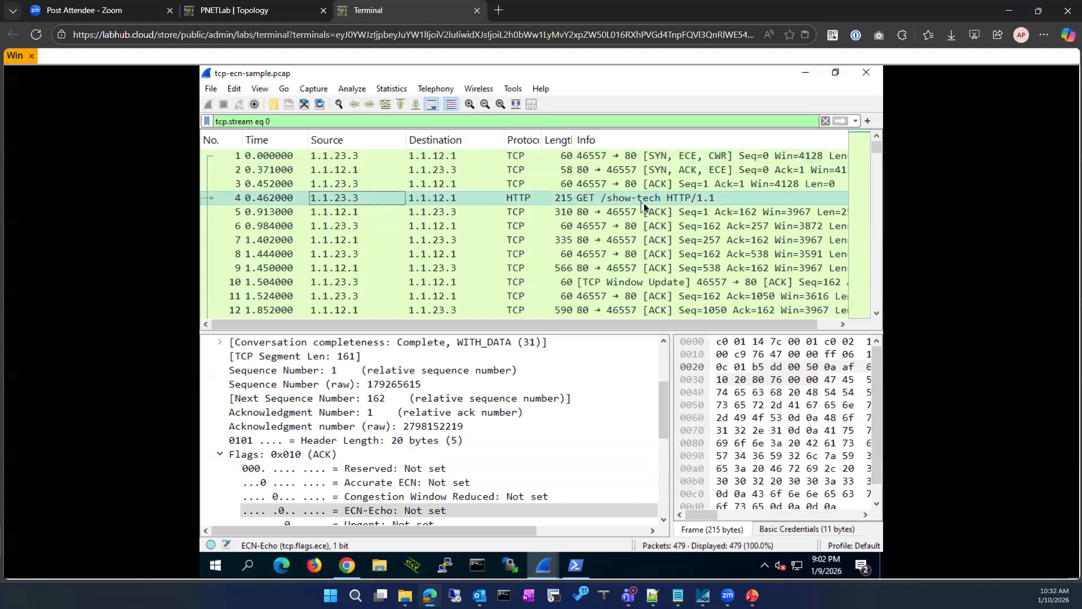
{"action": "scroll", "coordinate": [539, 256], "scroll_direction": "down", "scroll_amount": 3}
{"action": "scroll", "coordinate": [538, 259], "scroll_direction": "down", "scroll_amount": 3}
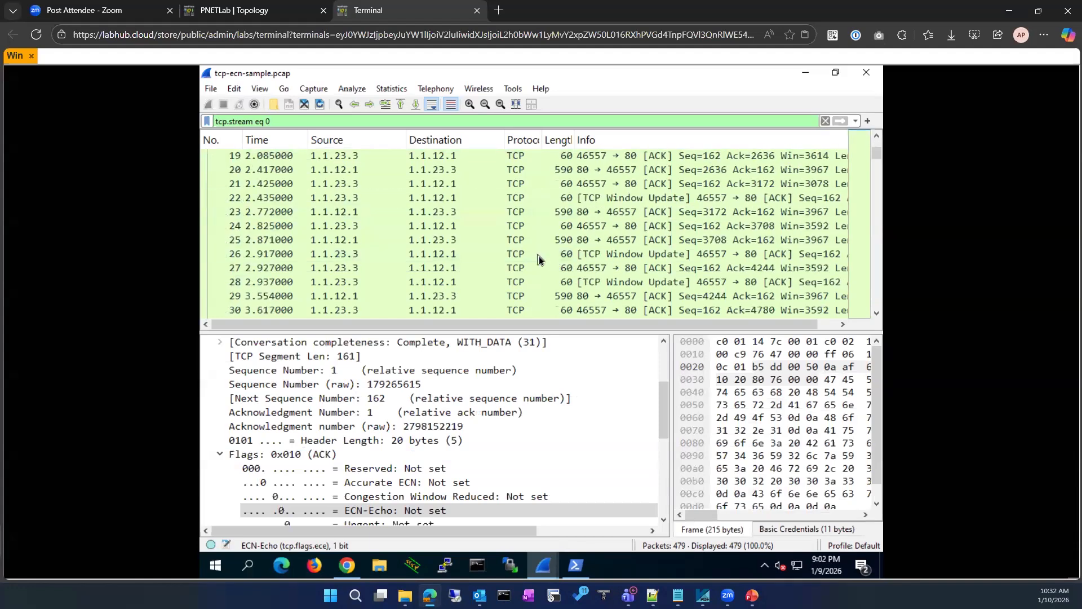
{"action": "scroll", "coordinate": [539, 259], "scroll_direction": "down", "scroll_amount": 3}
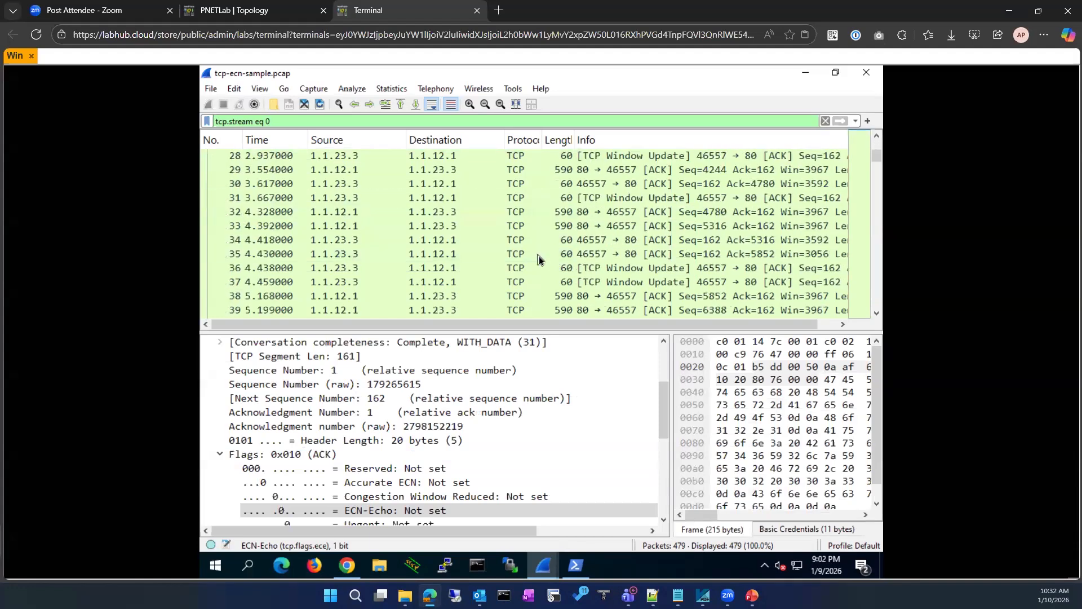
{"action": "left_click", "coordinate": [393, 269]}
{"action": "left_click", "coordinate": [403, 282]}
Inspect closing packet 478 with FIN, PSH, ACK and ECN-Echo set
{"action": "scroll", "coordinate": [403, 285], "scroll_direction": "down", "scroll_amount": 4}
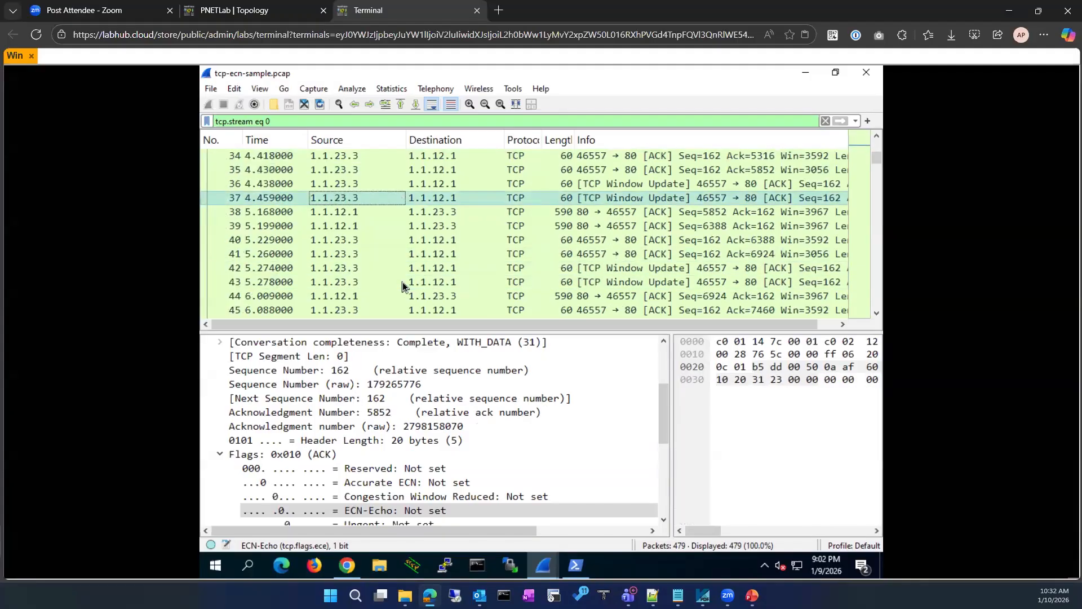
{"action": "scroll", "coordinate": [402, 286], "scroll_direction": "down", "scroll_amount": 3}
{"action": "scroll", "coordinate": [403, 286], "scroll_direction": "down", "scroll_amount": 19}
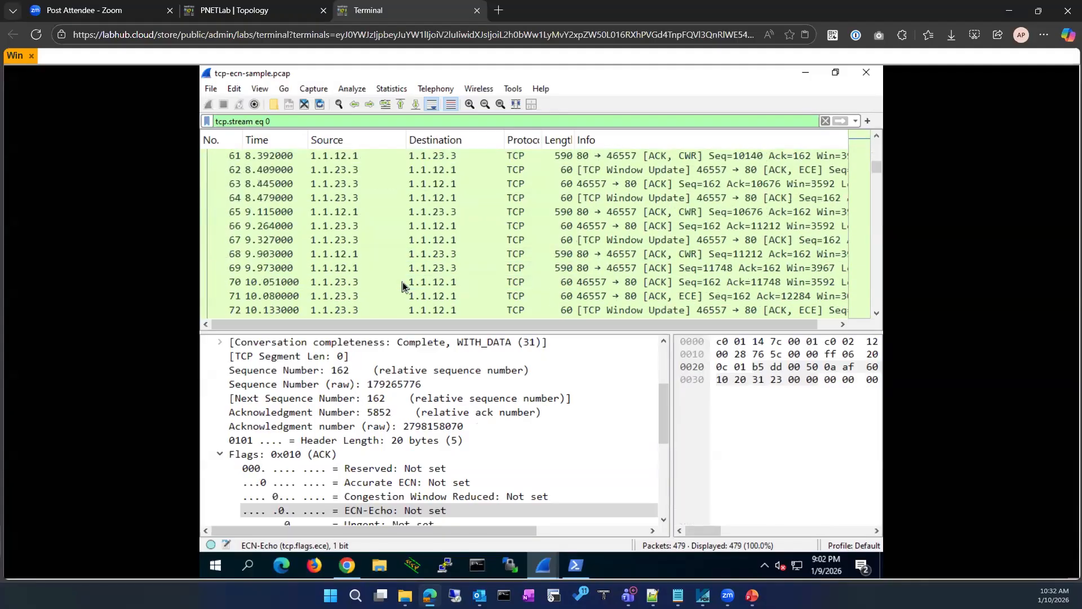
{"action": "scroll", "coordinate": [402, 285], "scroll_direction": "down", "scroll_amount": 8}
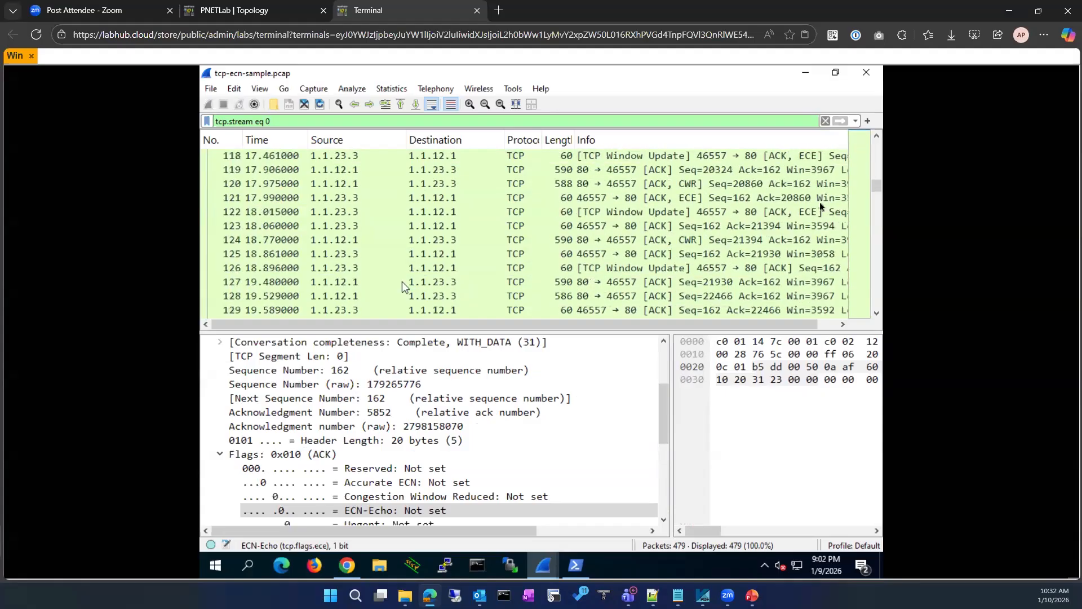
{"action": "left_click_drag", "start_coordinate": [871, 187], "coordinate": [849, 328]}
{"action": "left_click", "coordinate": [490, 300]}
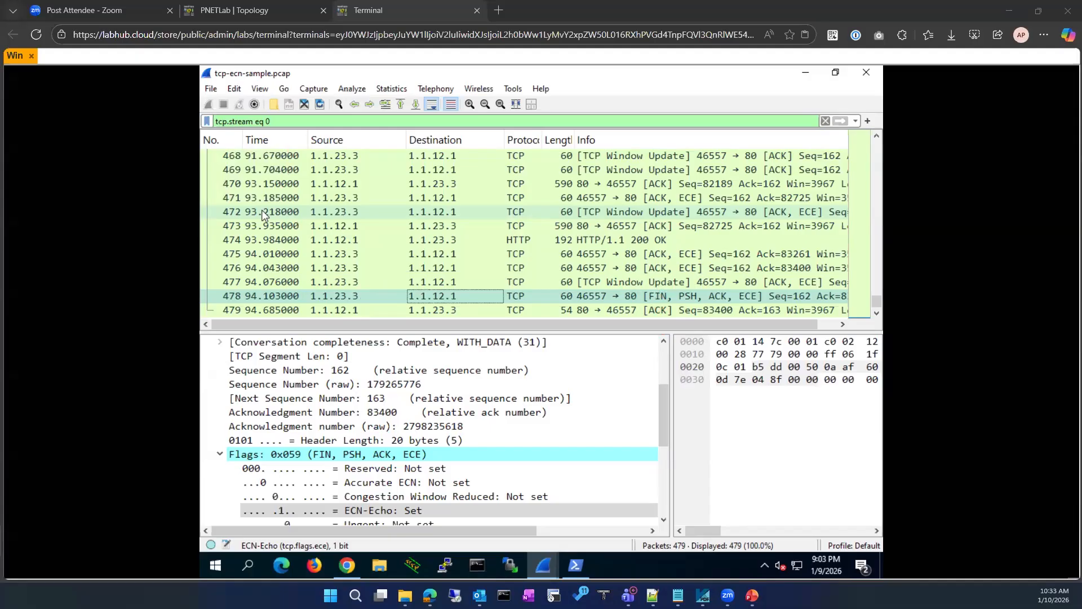
Locate and inspect packet 408 with its ECE flag
{"action": "scroll", "coordinate": [486, 270], "scroll_direction": "up", "scroll_amount": 20}
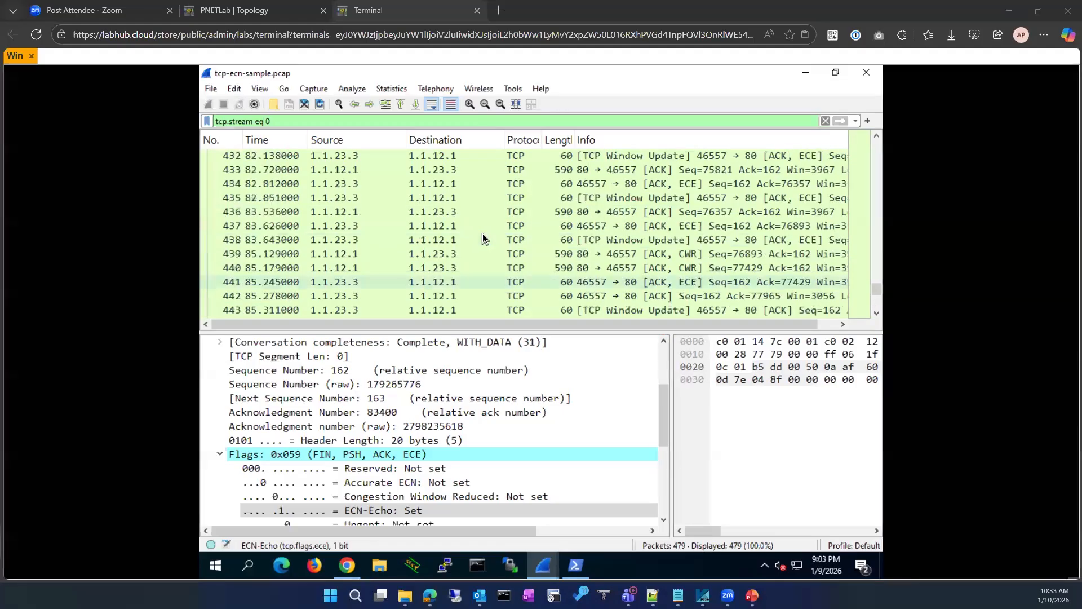
{"action": "scroll", "coordinate": [482, 234], "scroll_direction": "up", "scroll_amount": 20}
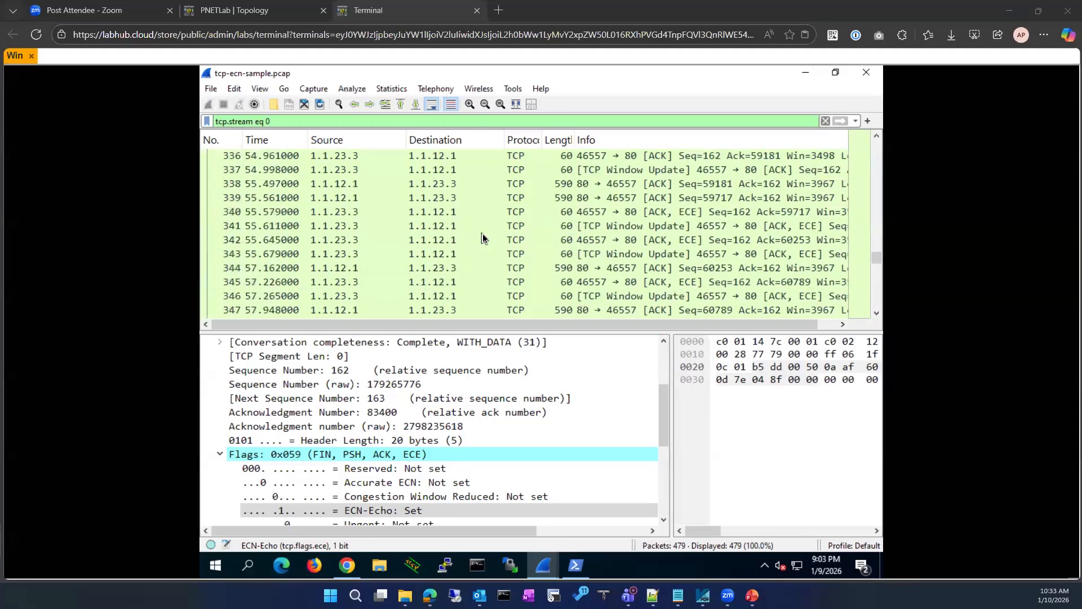
{"action": "scroll", "coordinate": [483, 233], "scroll_direction": "up", "scroll_amount": 6}
{"action": "scroll", "coordinate": [482, 235], "scroll_direction": "down", "scroll_amount": 20}
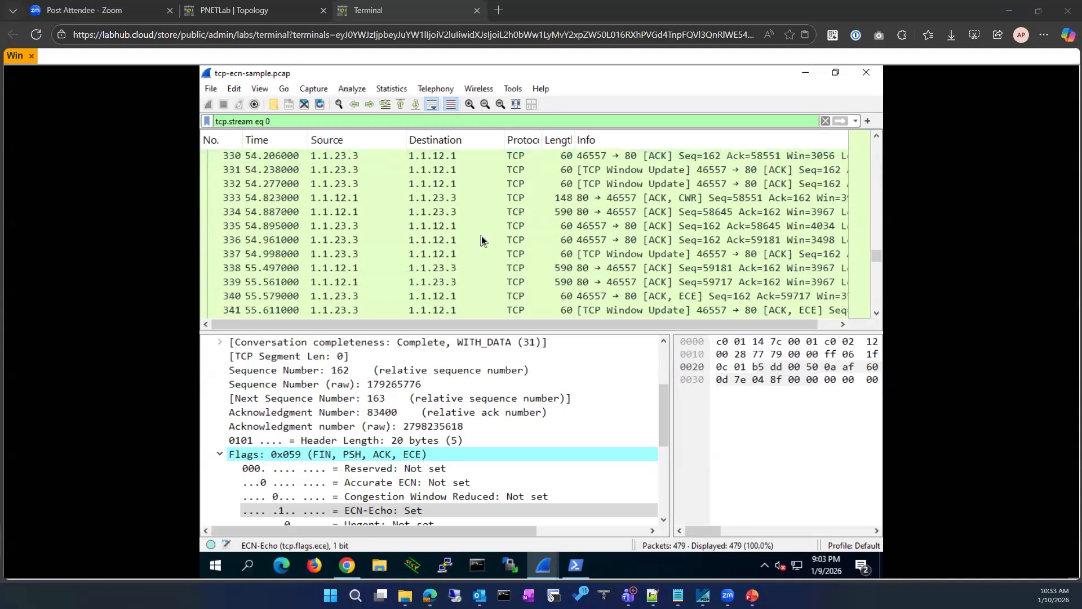
{"action": "scroll", "coordinate": [481, 236], "scroll_direction": "down", "scroll_amount": 20}
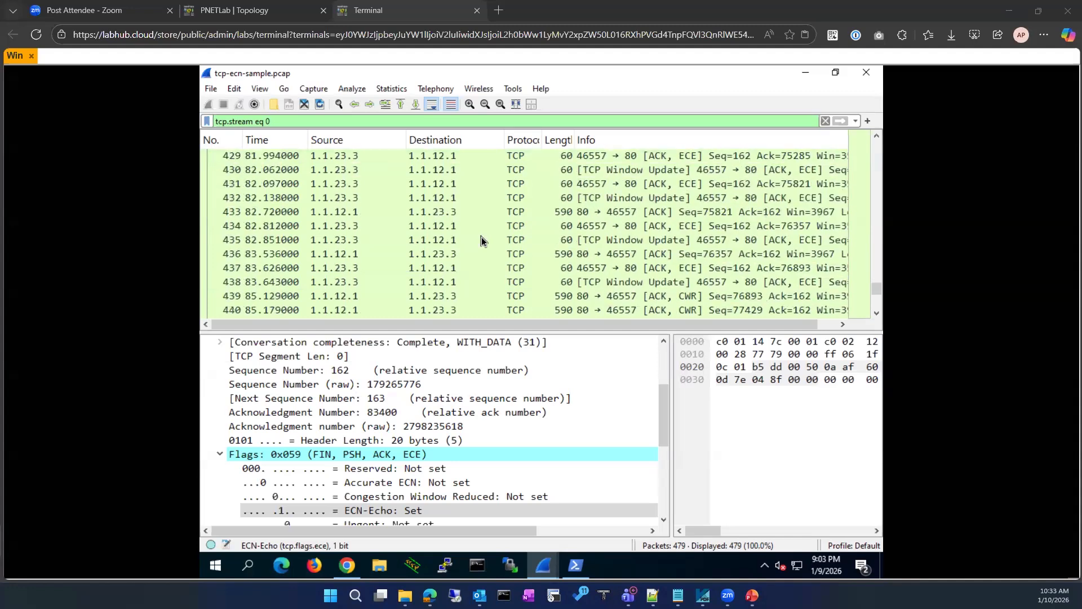
{"action": "scroll", "coordinate": [481, 237], "scroll_direction": "down", "scroll_amount": 7}
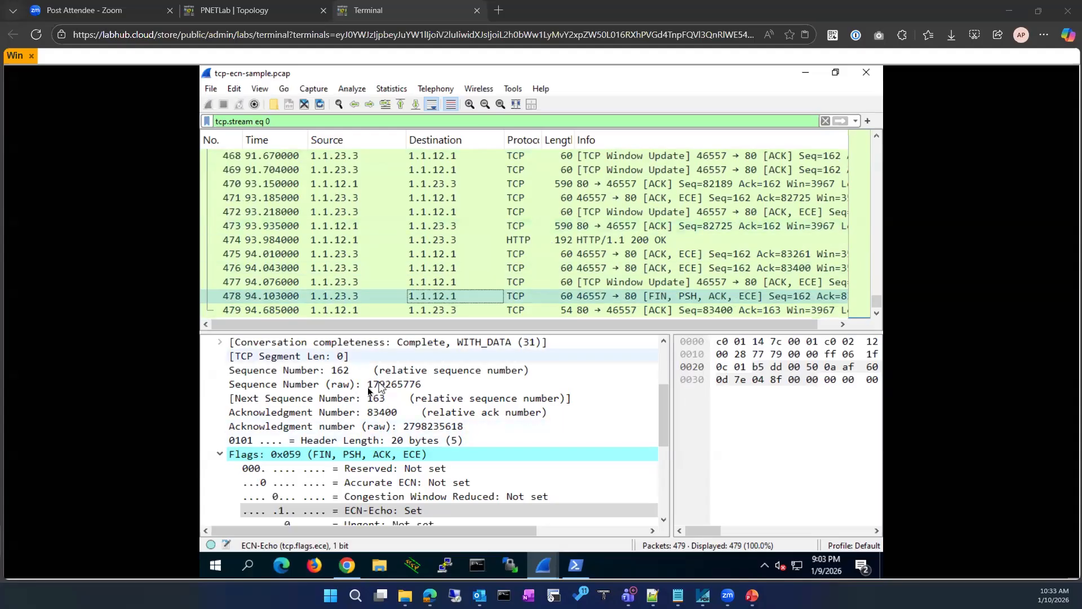
{"action": "scroll", "coordinate": [369, 389], "scroll_direction": "up", "scroll_amount": 3}
{"action": "scroll", "coordinate": [433, 243], "scroll_direction": "up", "scroll_amount": 15}
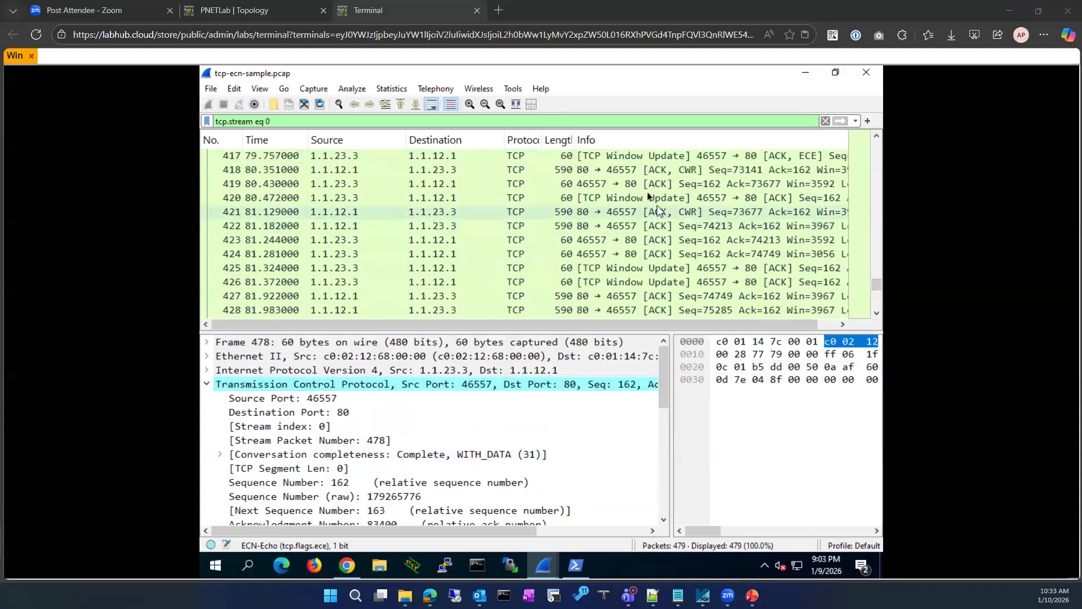
{"action": "scroll", "coordinate": [625, 214], "scroll_direction": "up", "scroll_amount": 4}
{"action": "left_click", "coordinate": [632, 198]}
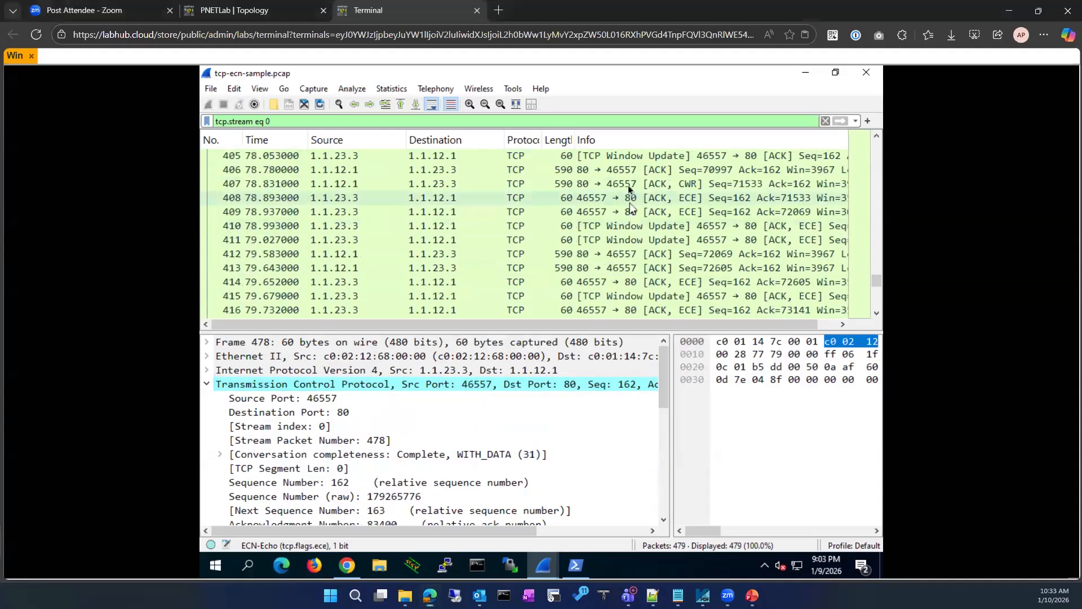
Expand CWR packet 407's IPv4 header, showing DSCP CS0 and ECN: CE
{"action": "left_click", "coordinate": [628, 185]}
{"action": "scroll", "coordinate": [372, 418], "scroll_direction": "up", "scroll_amount": 3}
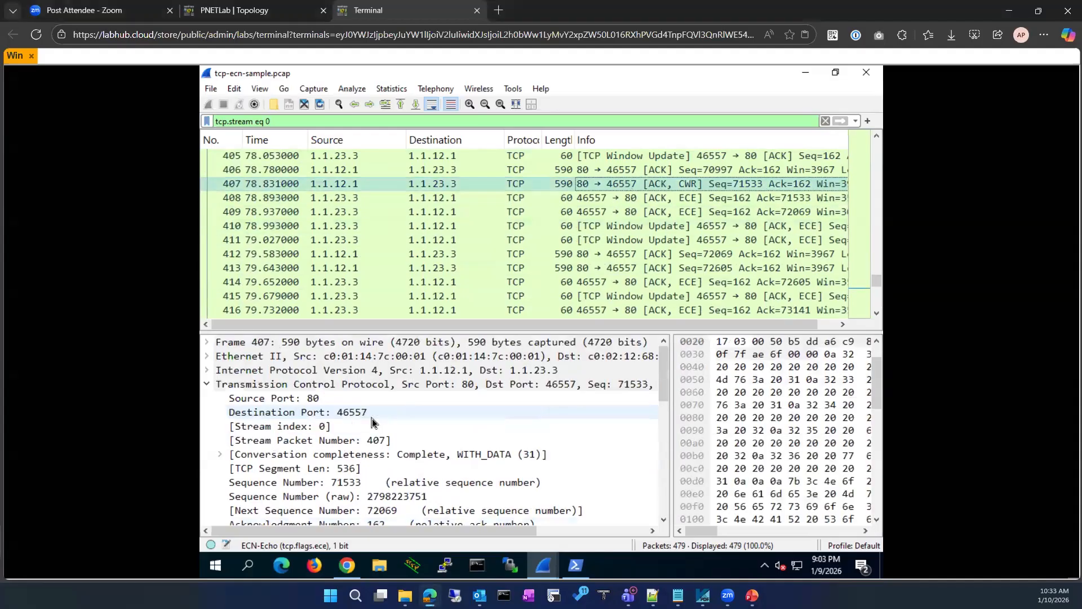
{"action": "left_click", "coordinate": [204, 371]}
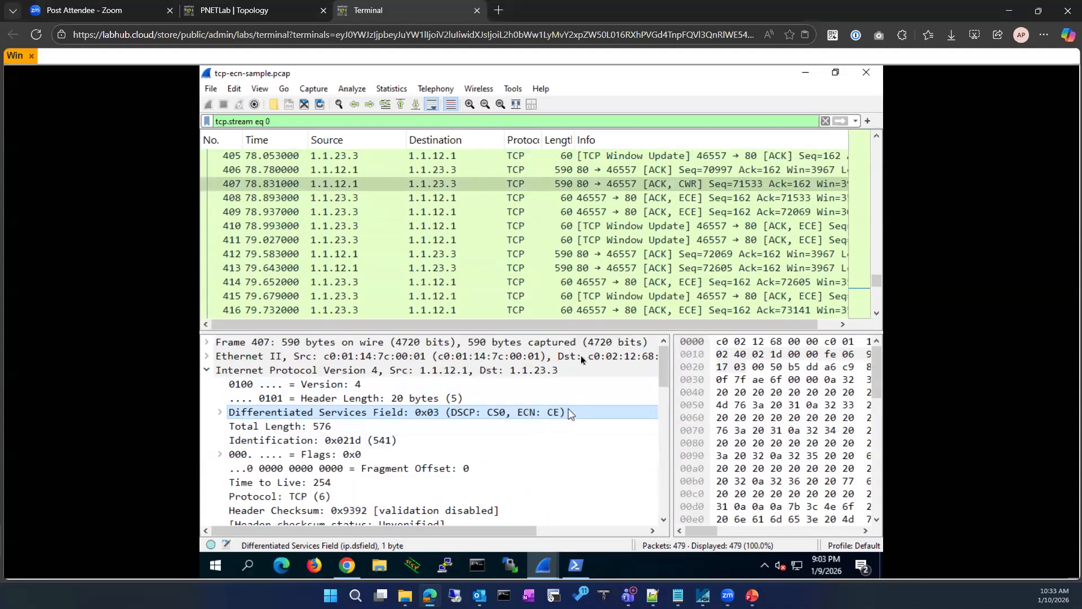
Scroll through frame 407's details to review its Differentiated Services Field, ECN: CE
{"action": "scroll", "coordinate": [562, 277], "scroll_direction": "up", "scroll_amount": 3}
{"action": "scroll", "coordinate": [563, 278], "scroll_direction": "up", "scroll_amount": 20}
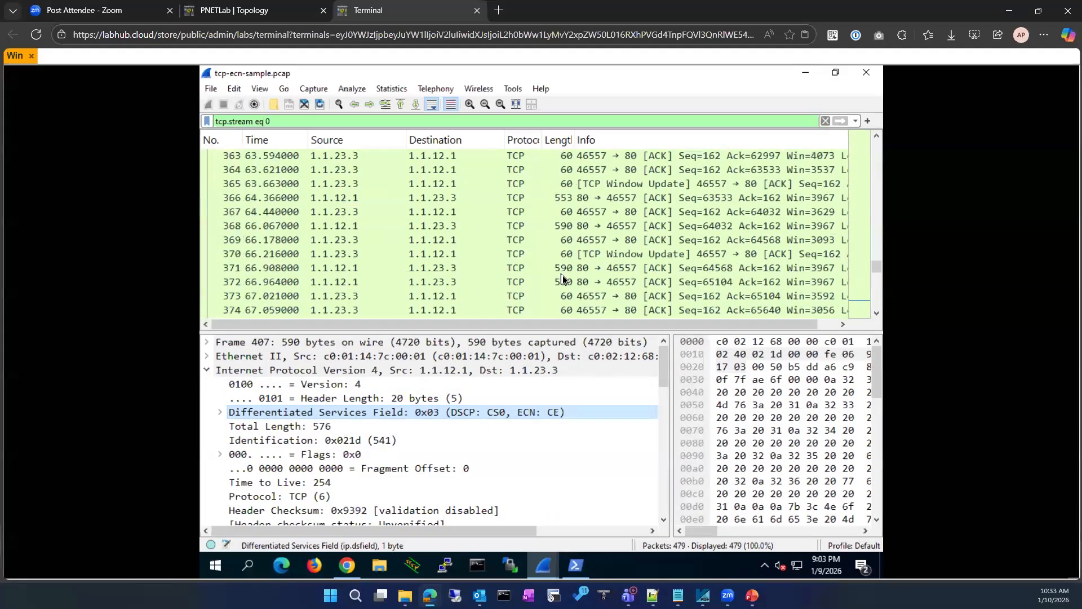
{"action": "scroll", "coordinate": [563, 277], "scroll_direction": "up", "scroll_amount": 4}
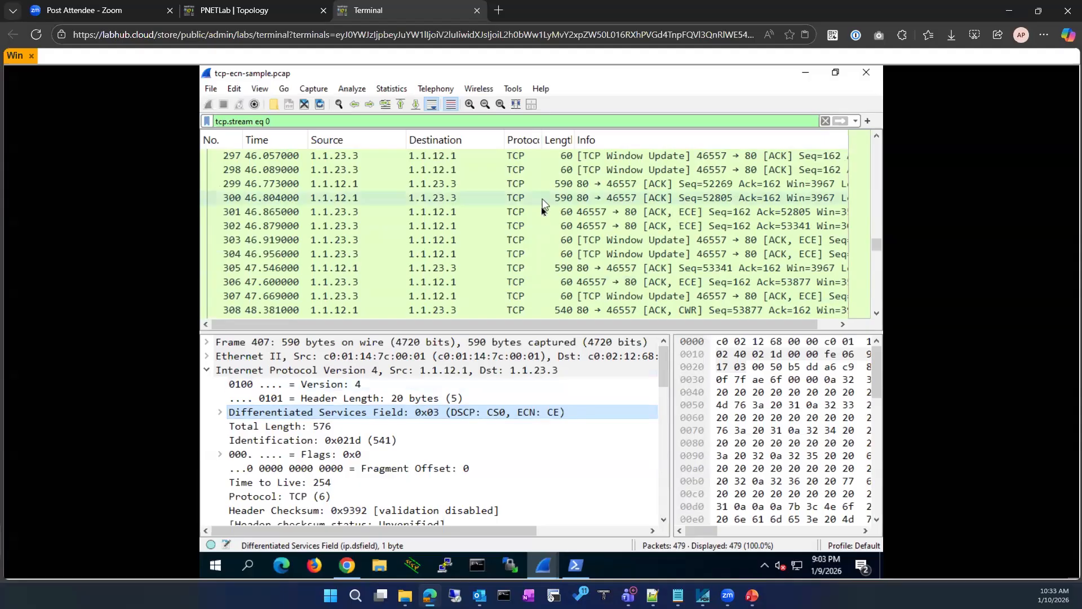
{"action": "scroll", "coordinate": [540, 211], "scroll_direction": "down", "scroll_amount": 5}
{"action": "scroll", "coordinate": [540, 214], "scroll_direction": "down", "scroll_amount": 20}
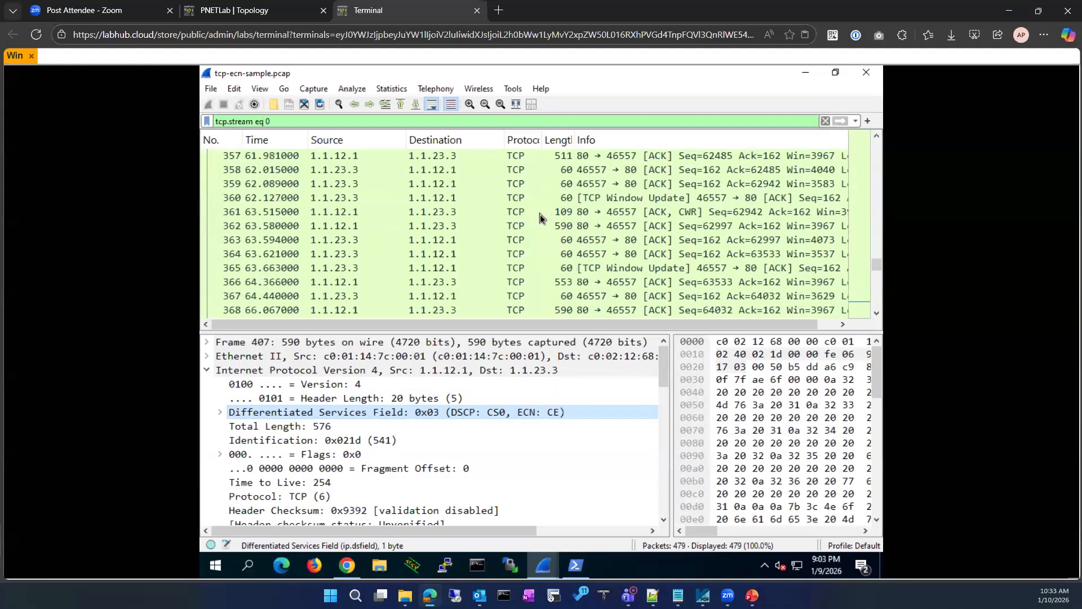
{"action": "scroll", "coordinate": [540, 215], "scroll_direction": "down", "scroll_amount": 20}
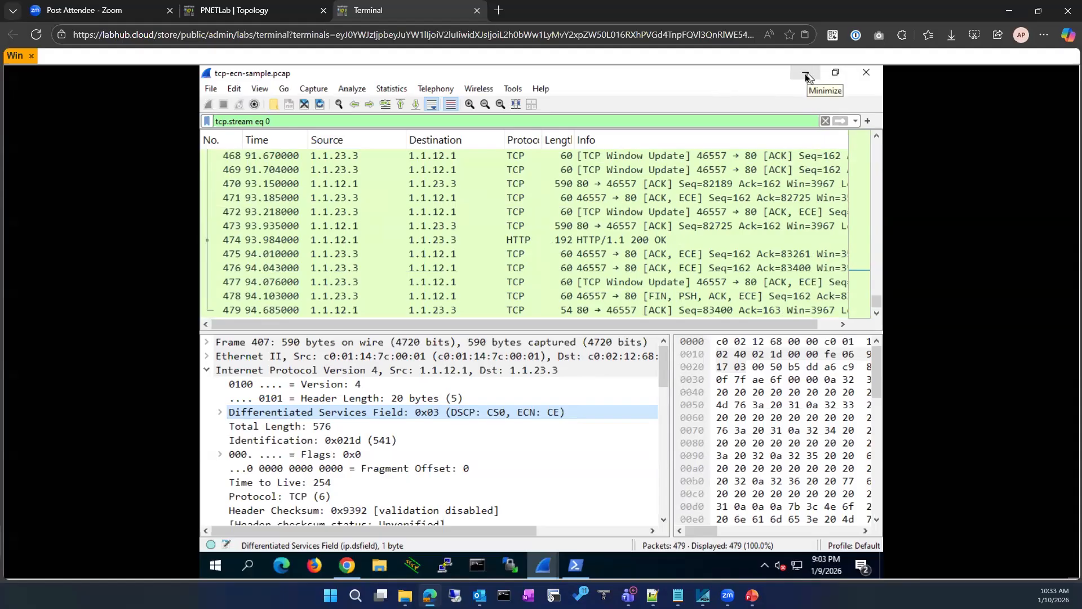
Clear the tcp.stream eq 0 filter, minimize the capture window, and switch to PowerShell
{"action": "left_click", "coordinate": [826, 122]}
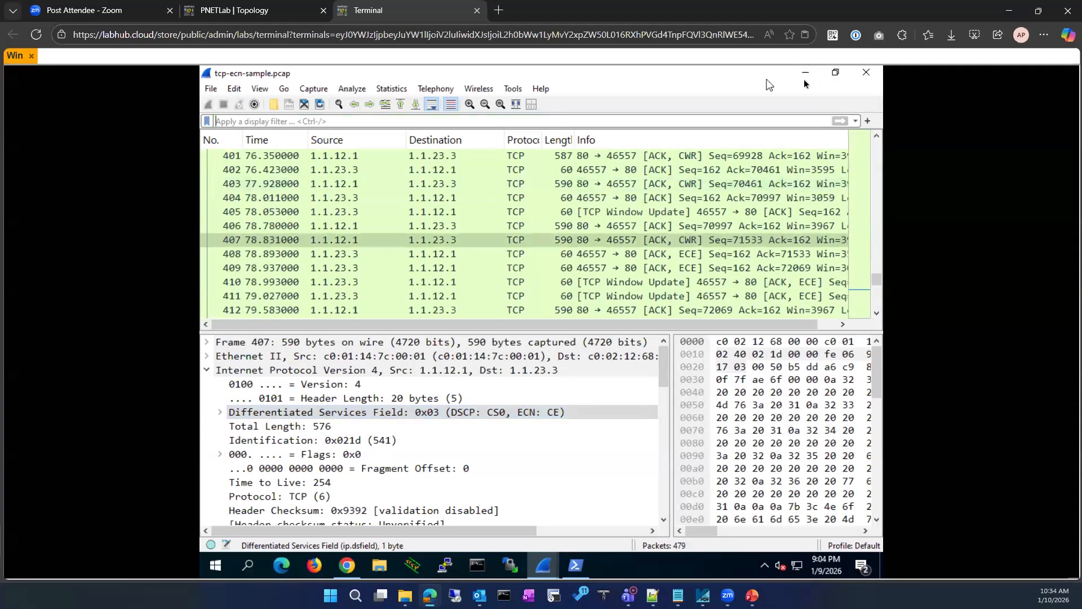
{"action": "left_click", "coordinate": [805, 73]}
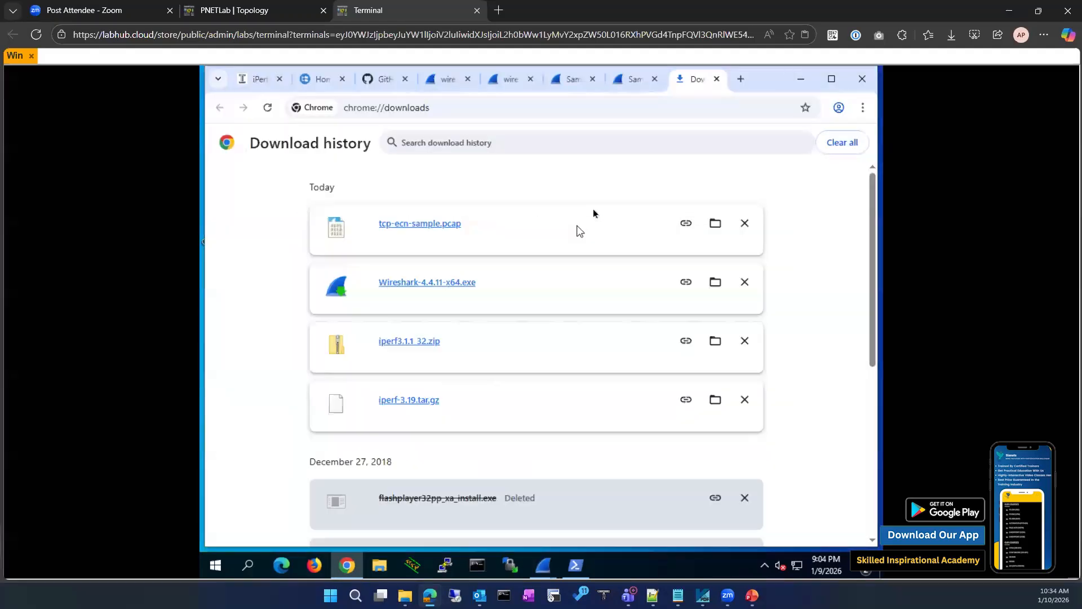
{"action": "left_click", "coordinate": [580, 567]}
Run 'netsh int tcp set global ecncapability=disabled' (returns Ok.), then minimize Chrome and PowerShell
{"action": "left_click", "coordinate": [474, 463]}
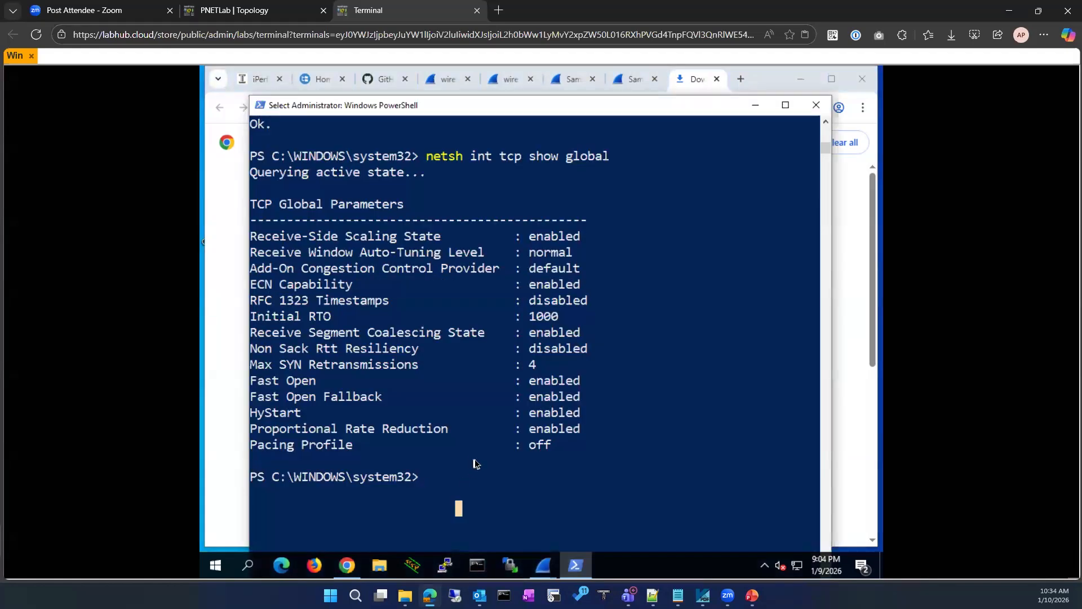
{"action": "right_click", "coordinate": [473, 463]}
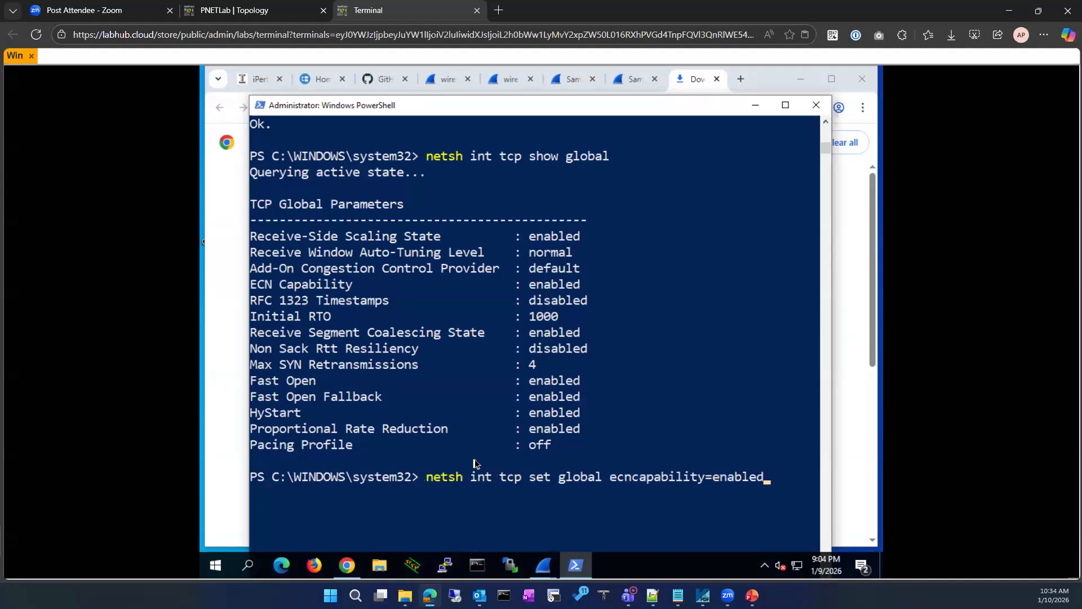
{"action": "key", "text": "BackSpace"}
{"action": "key", "text": "BackSpace"}
{"action": "key", "text": "BackSpace"}
{"action": "key", "text": "BackSpace"}
{"action": "key", "text": "BackSpace"}
{"action": "key", "text": "BackSpace"}
{"action": "key", "text": "BackSpace"}
{"action": "left_click_drag", "start_coordinate": [529, 351], "coordinate": [589, 353]}
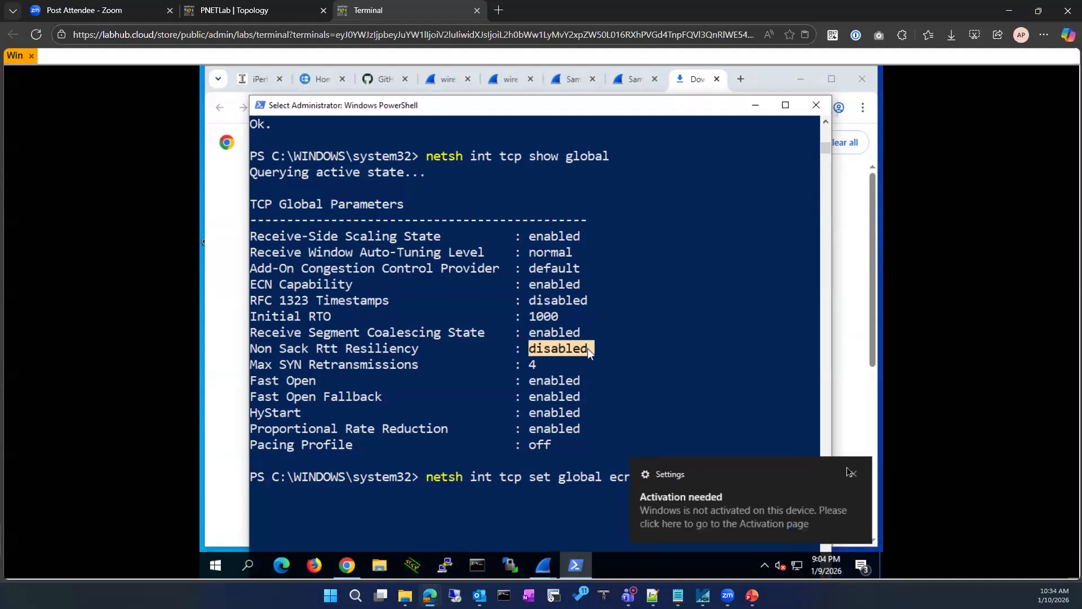
{"action": "left_click", "coordinate": [854, 473]}
{"action": "left_click", "coordinate": [612, 352]}
{"action": "left_click_drag", "start_coordinate": [533, 349], "coordinate": [583, 348]}
{"action": "key", "text": "ctrl+c"}
{"action": "right_click", "coordinate": [720, 294]}
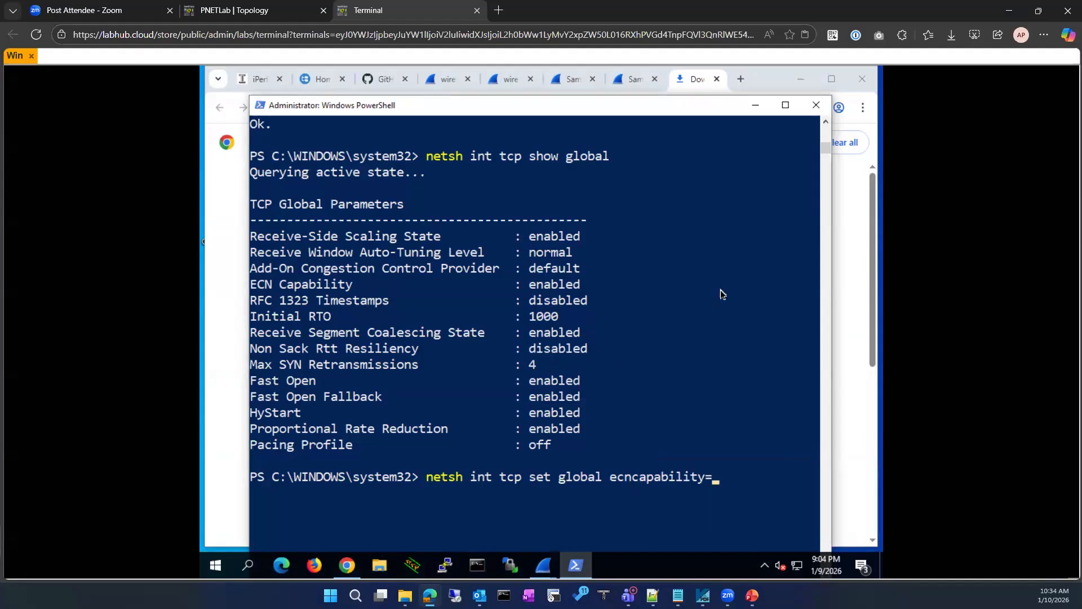
{"action": "right_click", "coordinate": [722, 294]}
{"action": "key", "text": "Return"}
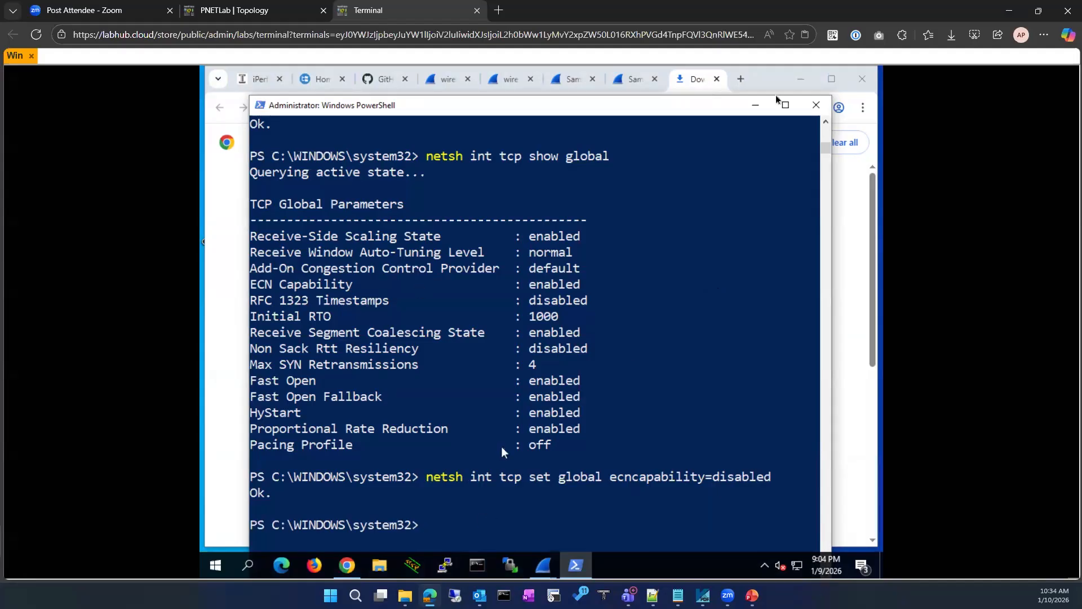
{"action": "left_click", "coordinate": [803, 84]}
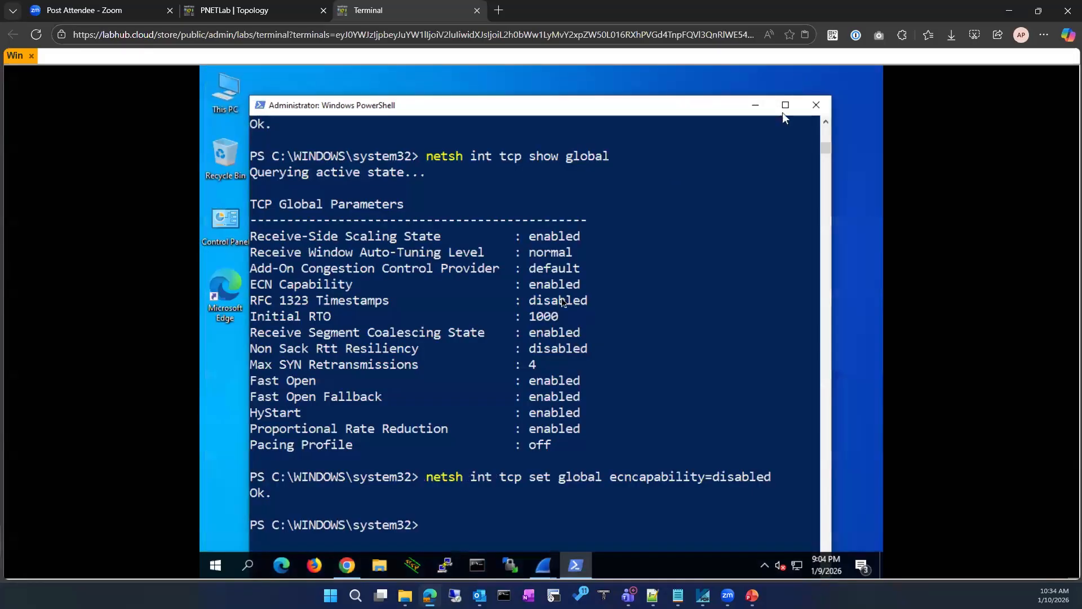
{"action": "left_click", "coordinate": [756, 104]}
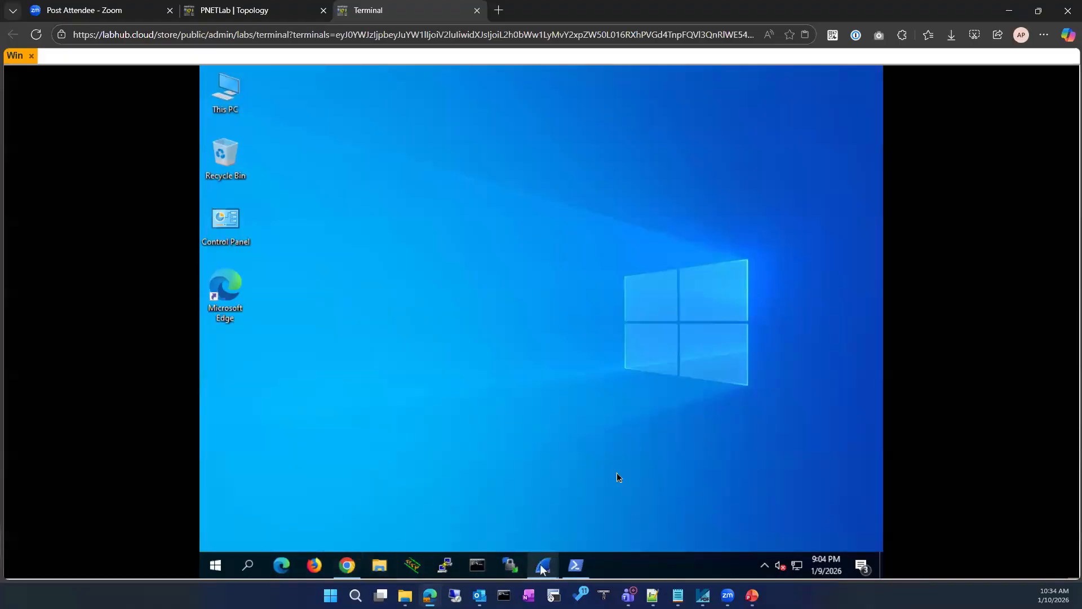
Restore and then minimize the tcp-ecn-sample capture window
{"action": "mouse_move", "coordinate": [542, 567]}
{"action": "left_click", "coordinate": [610, 503]}
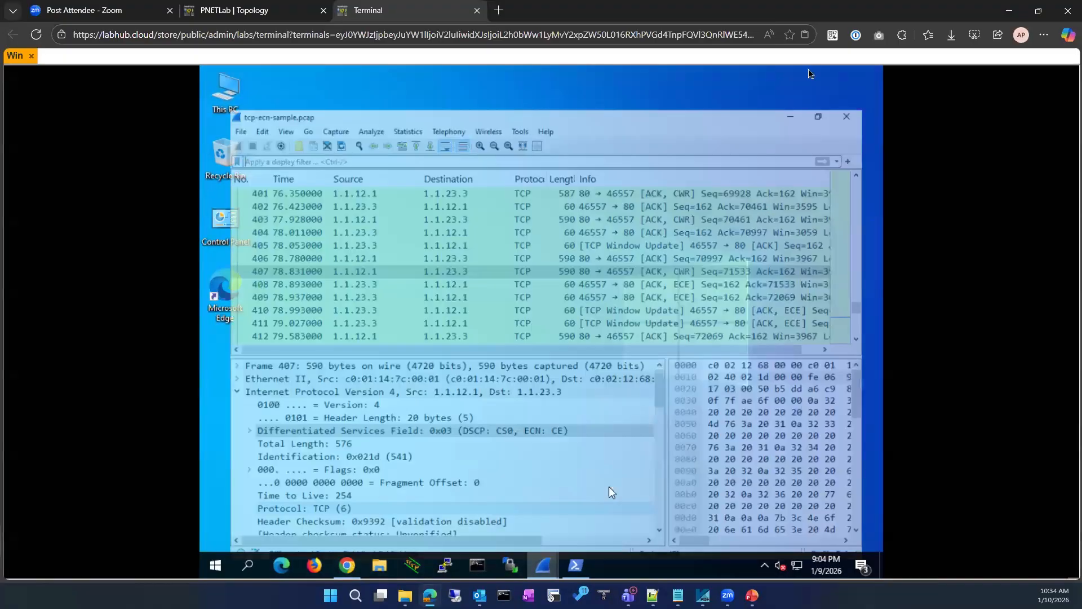
{"action": "left_click", "coordinate": [546, 566]}
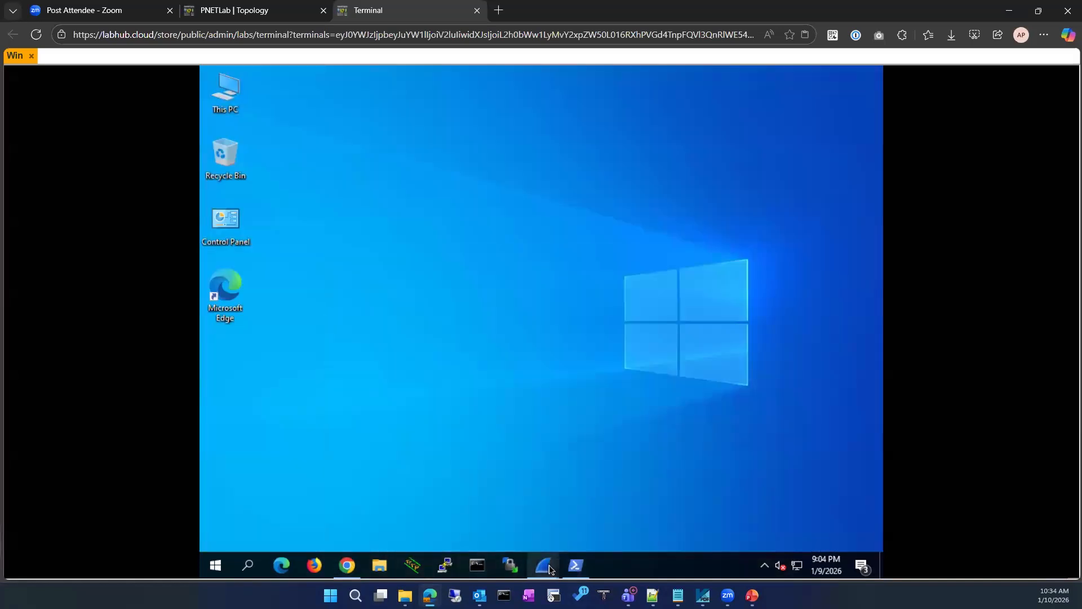
Clear the tcp.stream eq 31 filter and restart the Ethernet capture without saving, then show Chrome
{"action": "mouse_move", "coordinate": [548, 565]}
{"action": "left_click", "coordinate": [490, 491]}
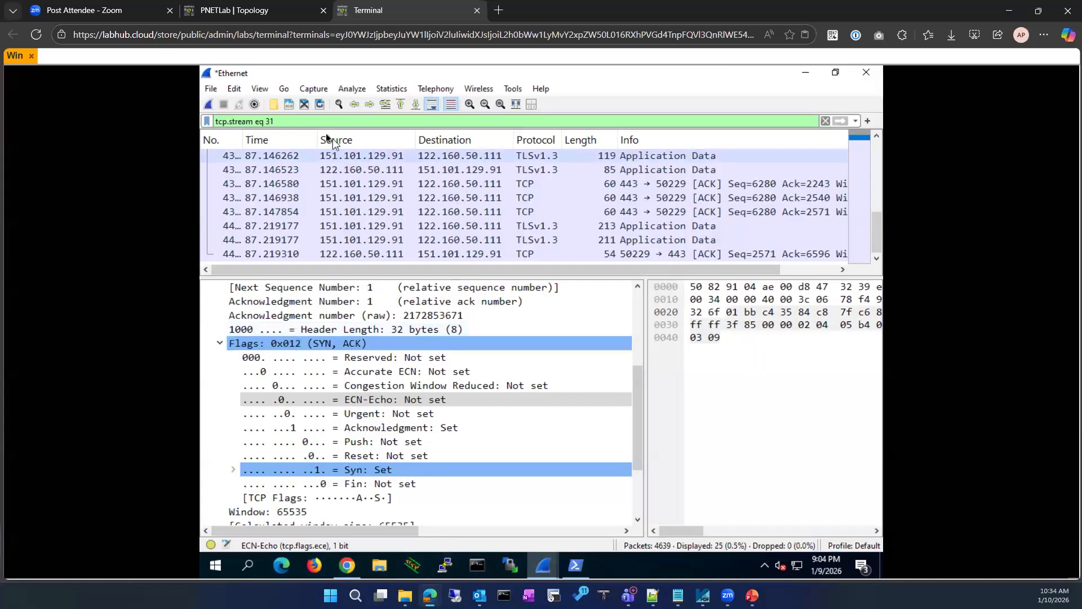
{"action": "left_click", "coordinate": [825, 120]}
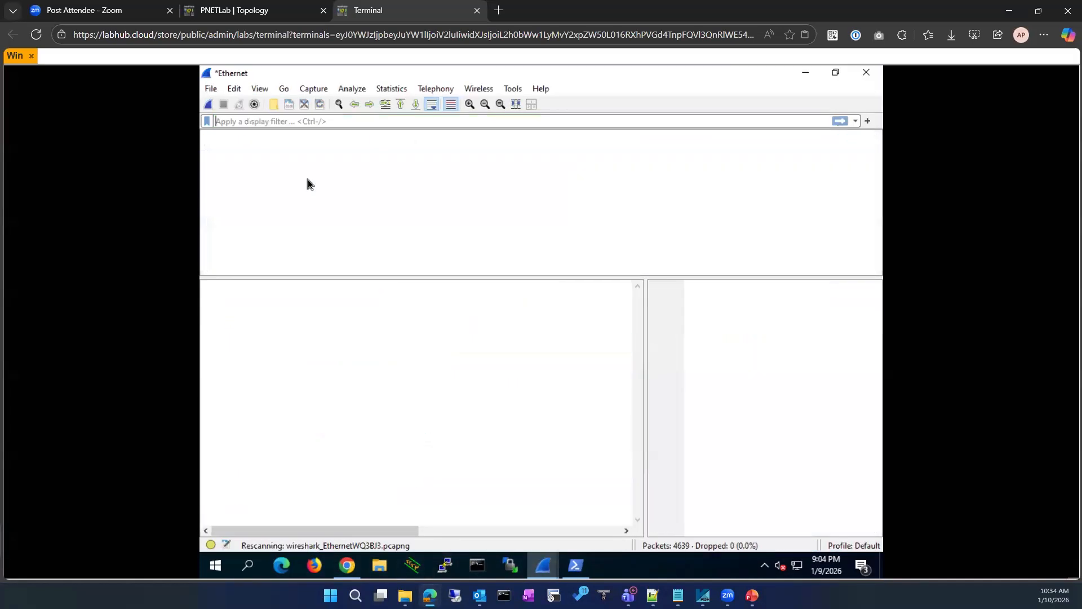
{"action": "left_click", "coordinate": [208, 106]}
{"action": "left_click", "coordinate": [561, 333]}
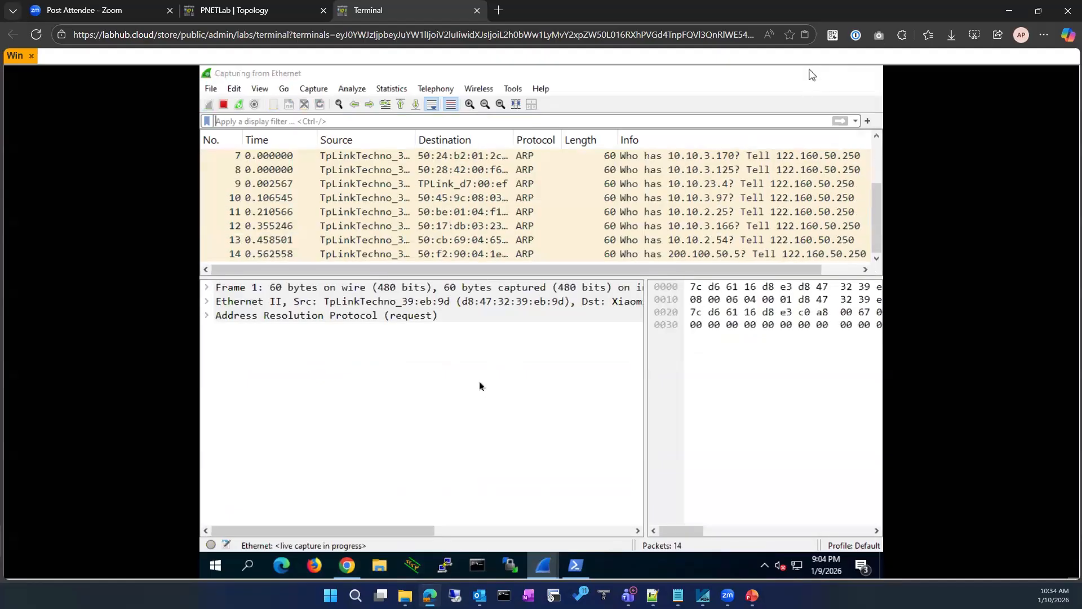
{"action": "left_click", "coordinate": [812, 75]}
{"action": "left_click", "coordinate": [347, 566]}
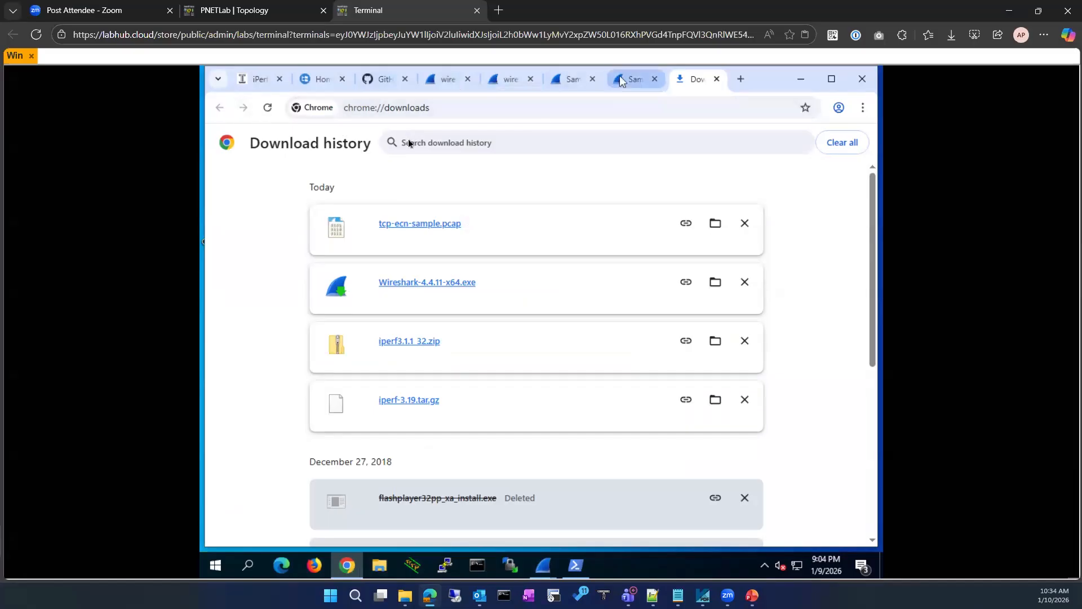
Show the SampleCaptures wiki tab, close the tcp-ecn-sample.pcap window, and bring back the live Ethernet capture
{"action": "left_click", "coordinate": [620, 80]}
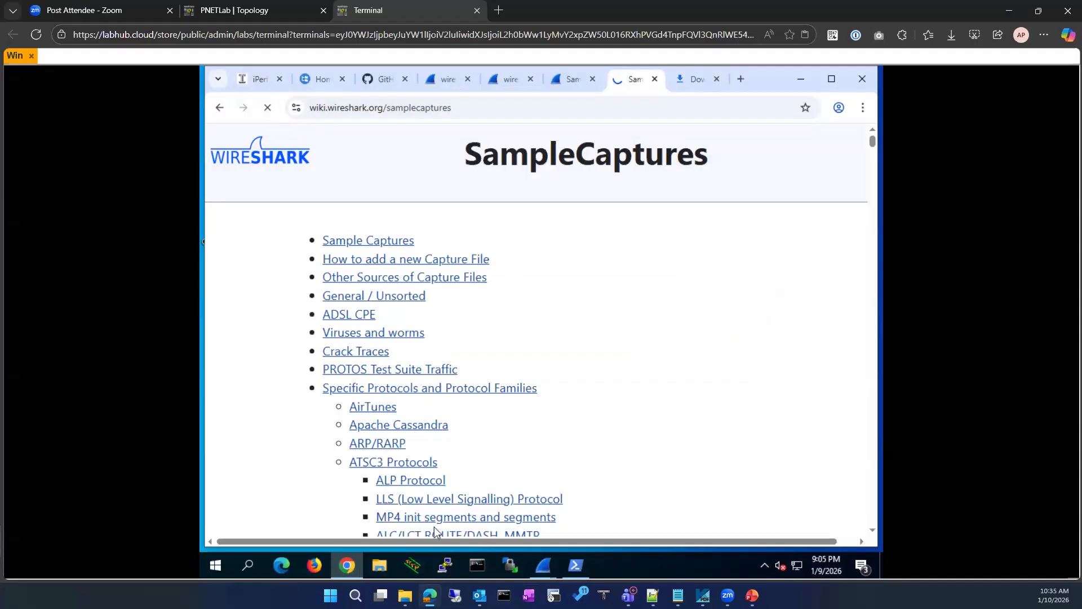
{"action": "left_click", "coordinate": [544, 573]}
{"action": "left_click", "coordinate": [608, 499]}
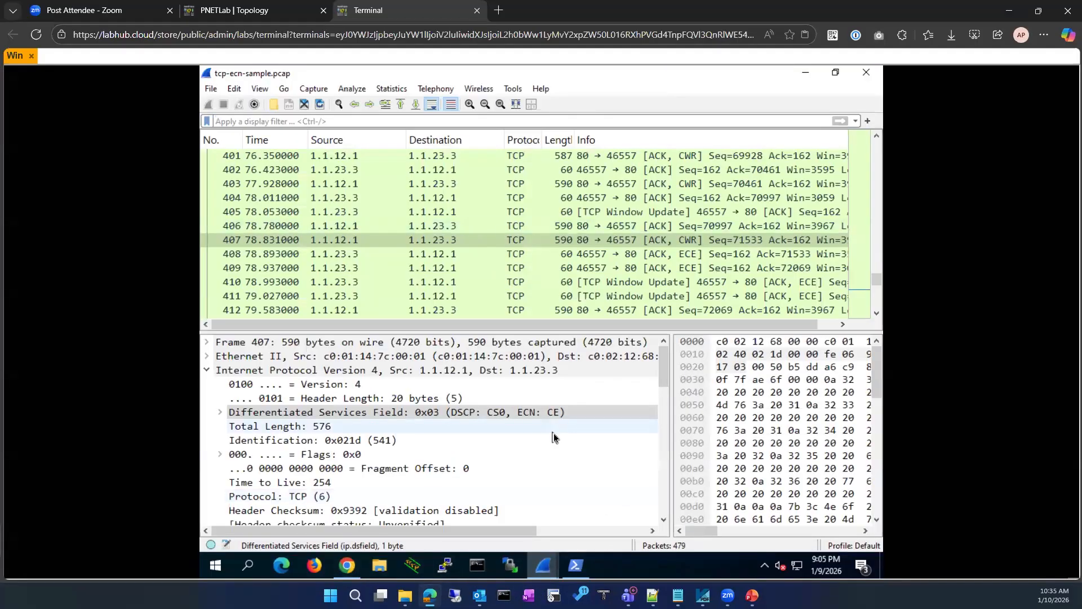
{"action": "left_click", "coordinate": [865, 72]}
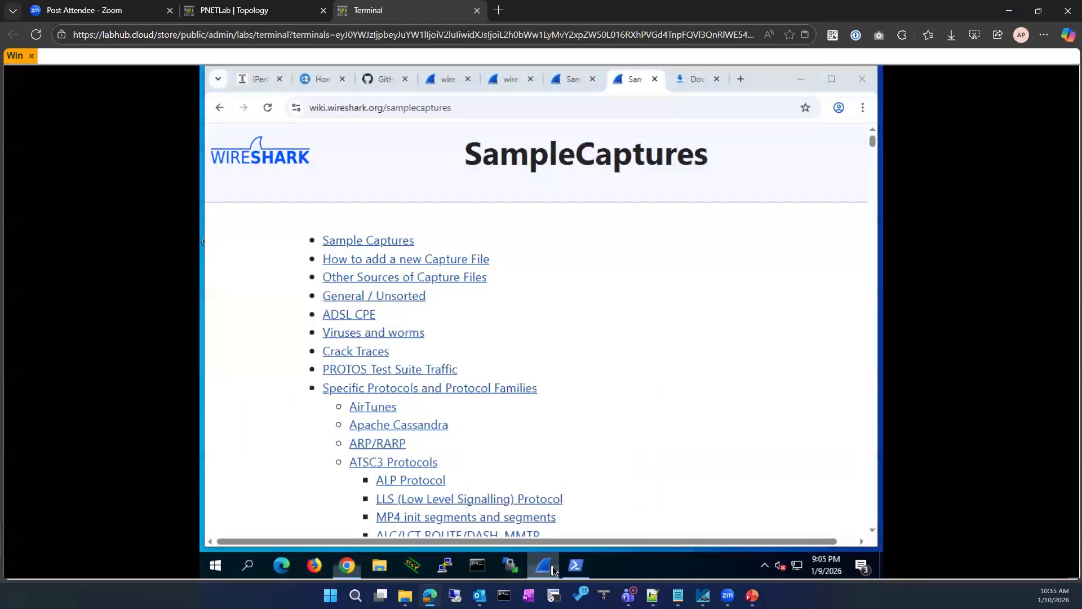
{"action": "left_click", "coordinate": [546, 566]}
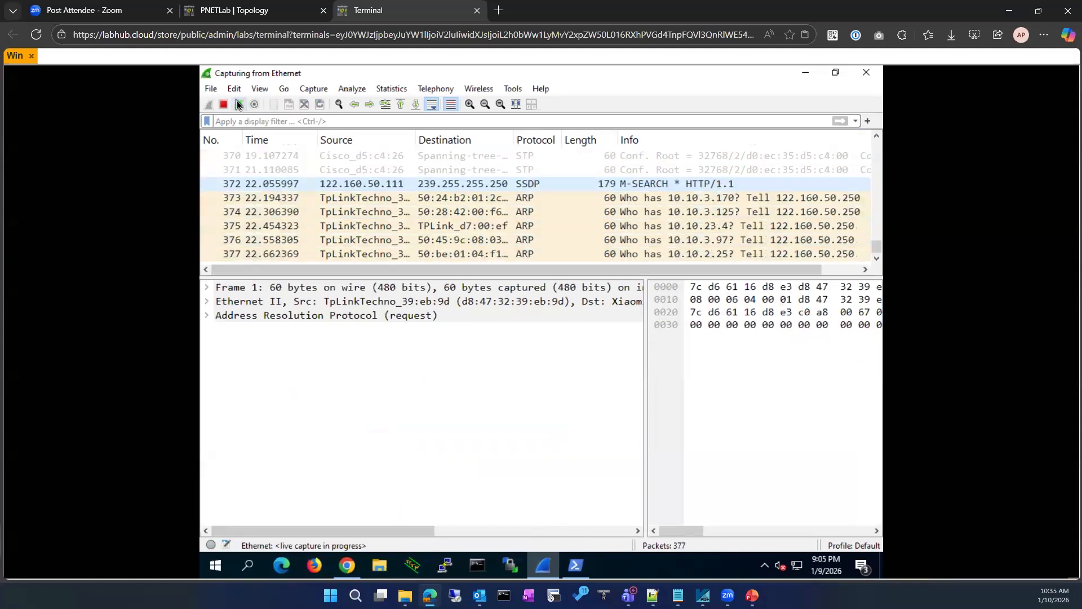
{"action": "left_click", "coordinate": [348, 566]}
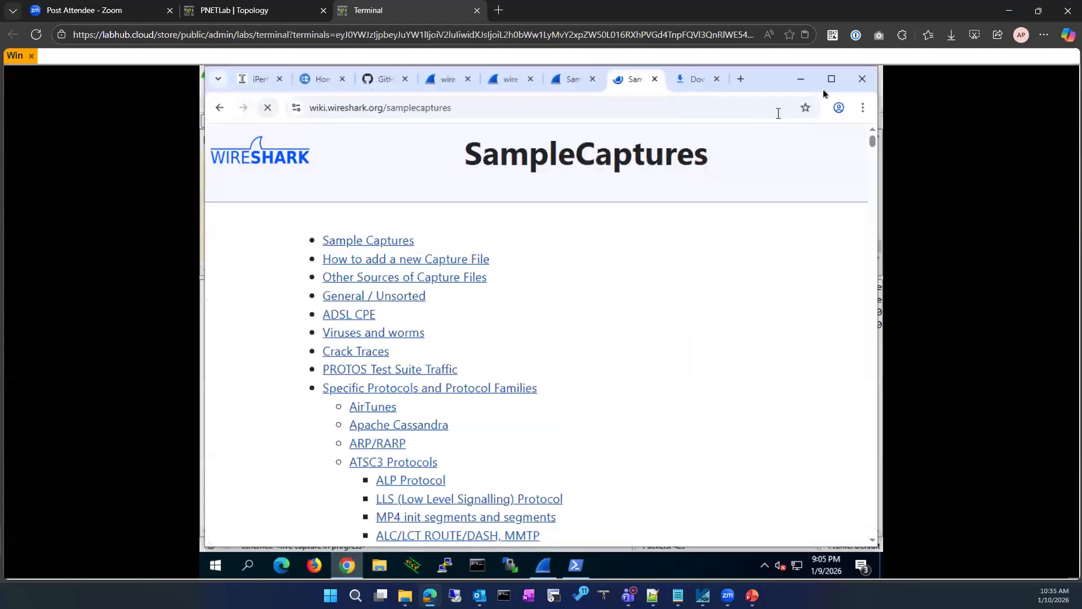
{"action": "left_click", "coordinate": [803, 80]}
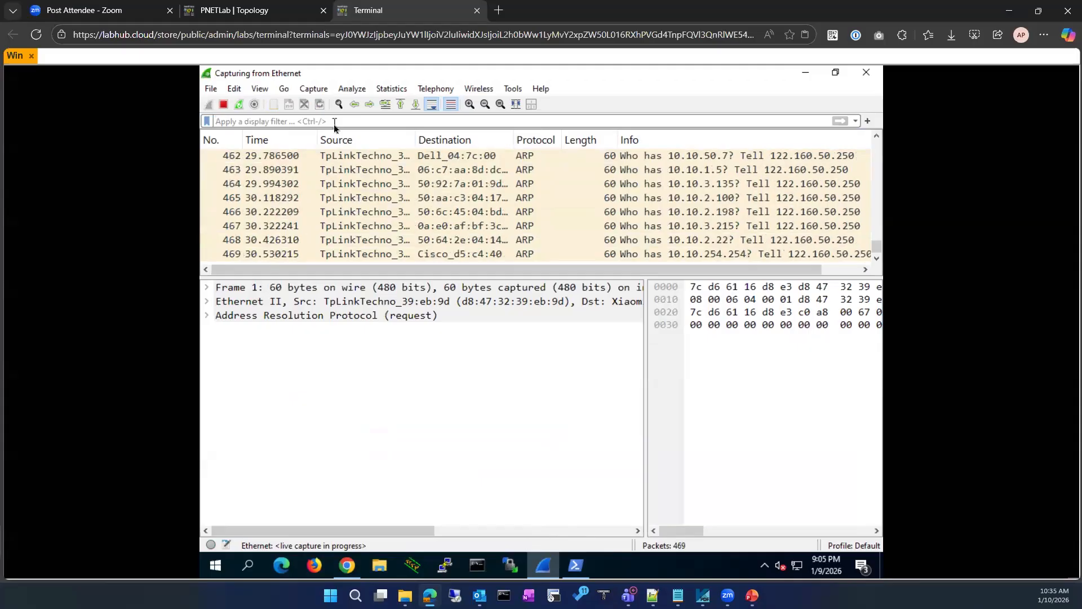
Filter the live Ethernet capture to tcp, showing 83 of 615 packets
{"action": "type", "text": "tcp"}
{"action": "key", "text": "Return"}
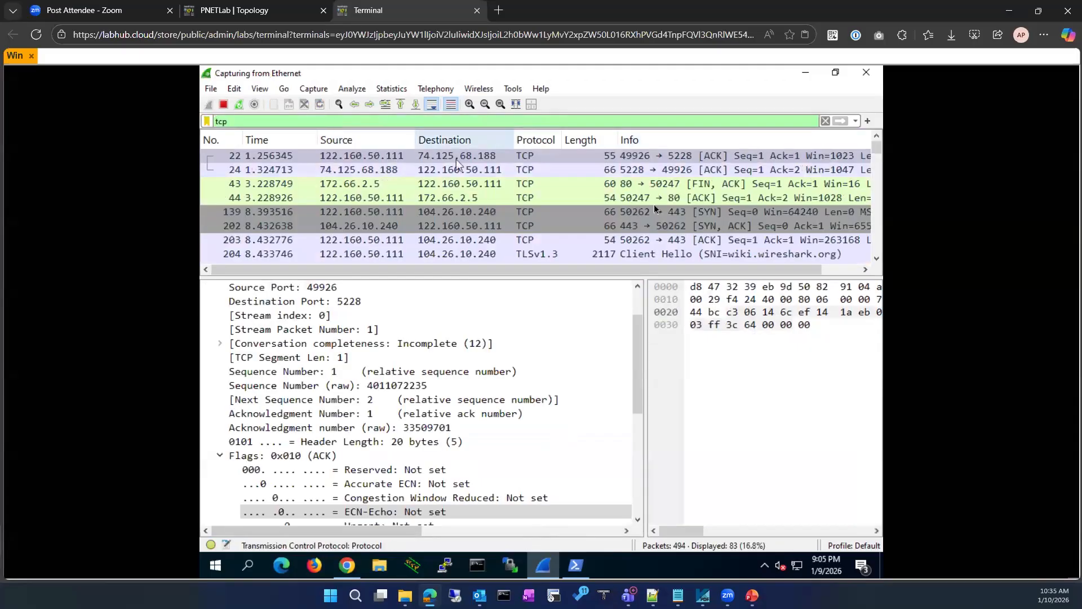
{"action": "left_click", "coordinate": [836, 72]}
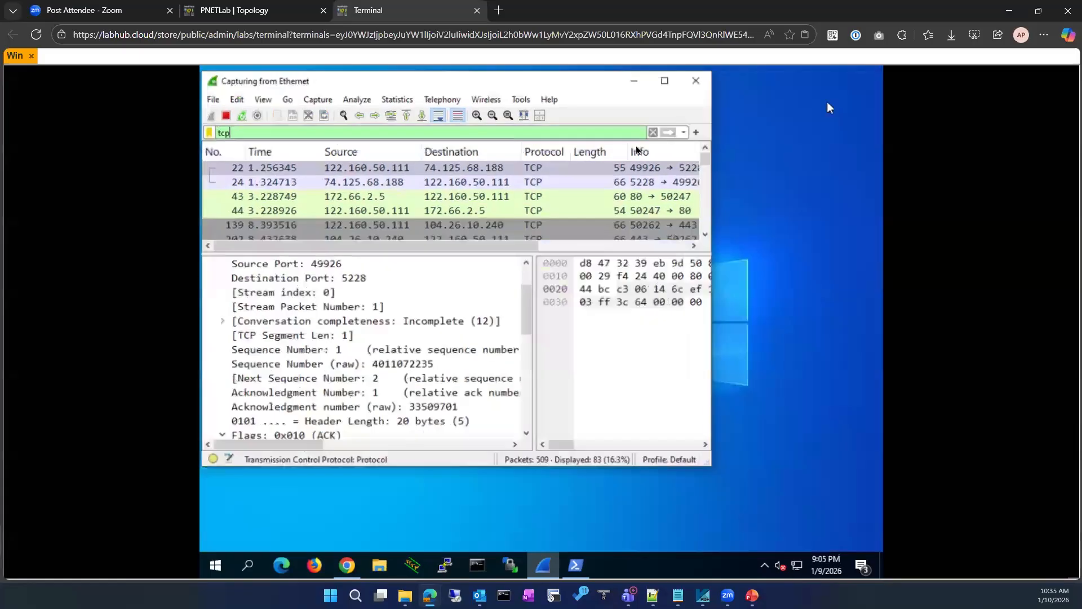
{"action": "left_click", "coordinate": [677, 87]}
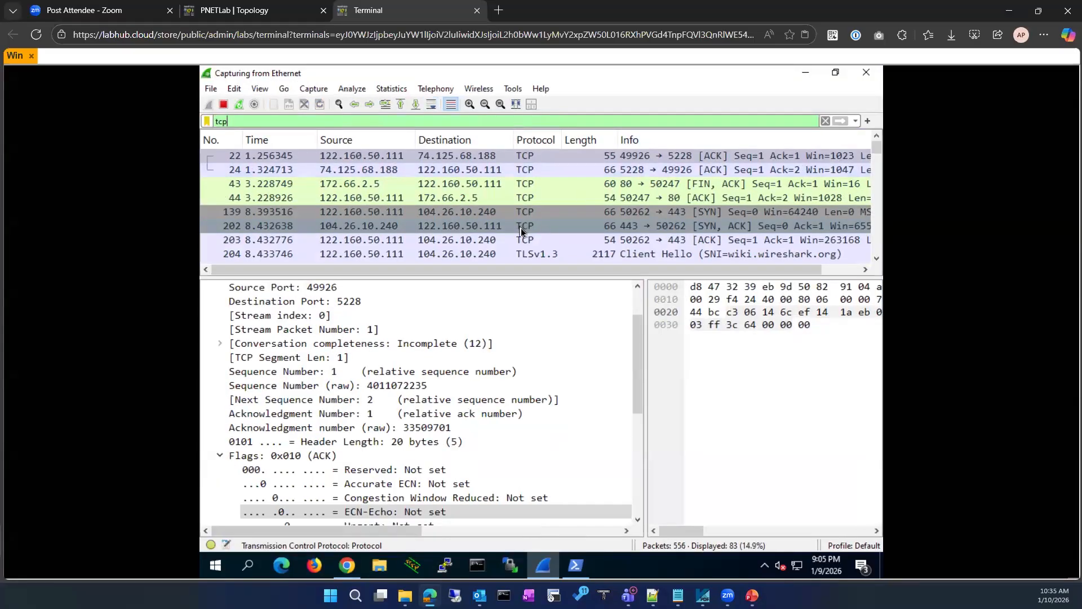
Select the TLSv1.3 Client Hello packet 204 to view its details
{"action": "scroll", "coordinate": [499, 248], "scroll_direction": "down", "scroll_amount": 3}
{"action": "scroll", "coordinate": [498, 248], "scroll_direction": "down", "scroll_amount": 1}
{"action": "scroll", "coordinate": [498, 247], "scroll_direction": "up", "scroll_amount": 3}
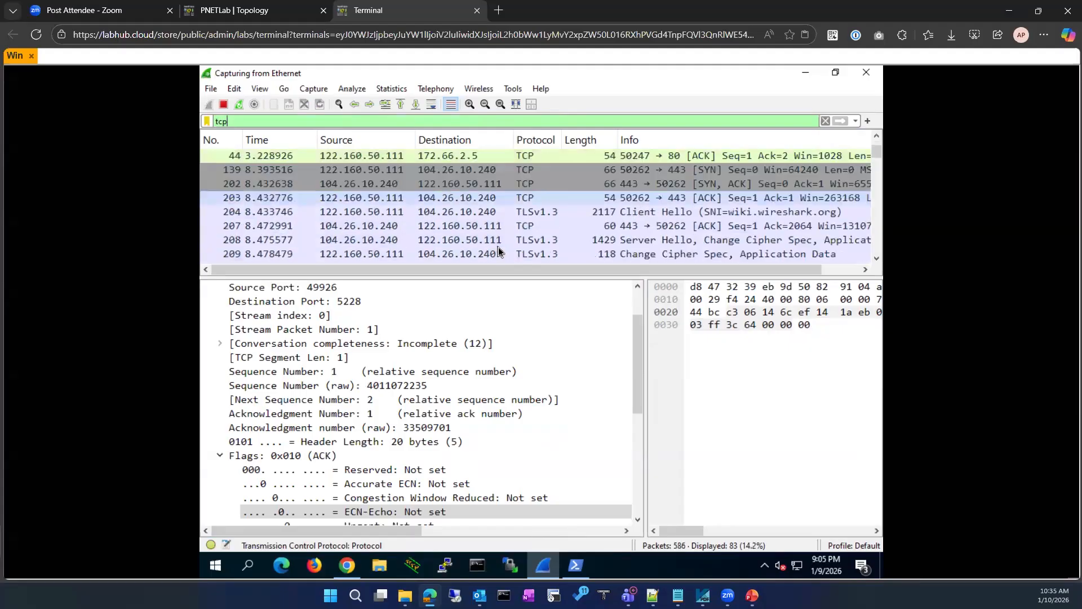
{"action": "left_click", "coordinate": [563, 212]}
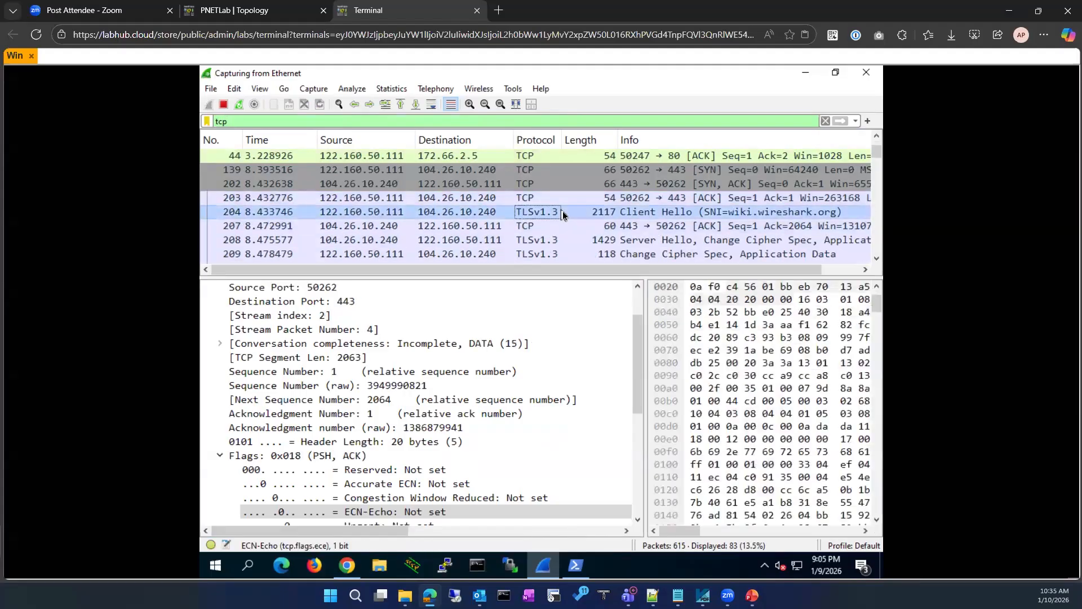
Apply a TCP conversation filter from Client Hello packet 204 and reselect that packet
{"action": "right_click", "coordinate": [563, 213]}
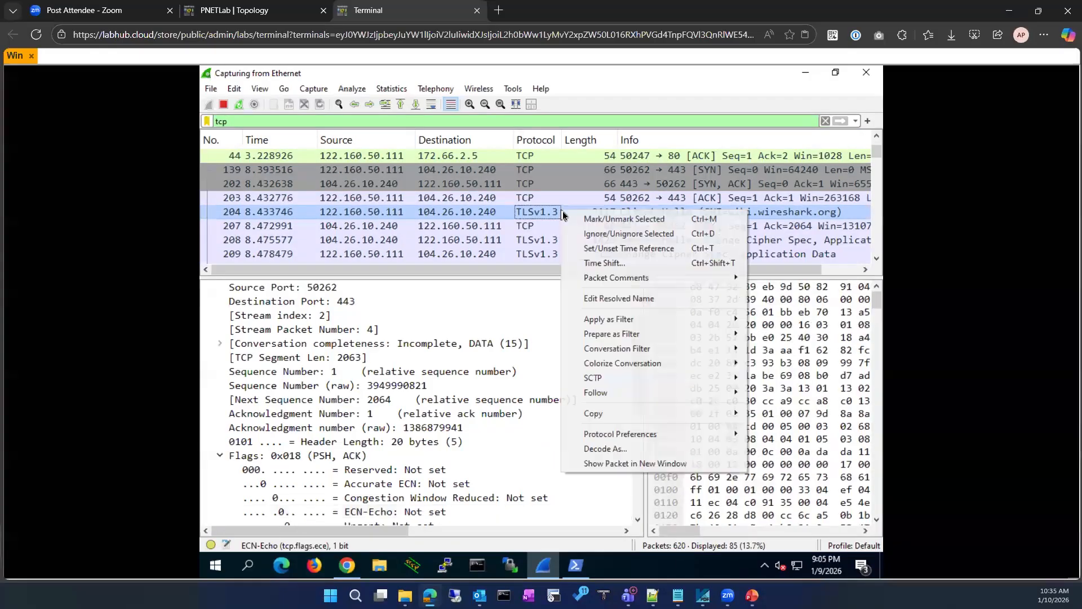
{"action": "mouse_move", "coordinate": [639, 350]}
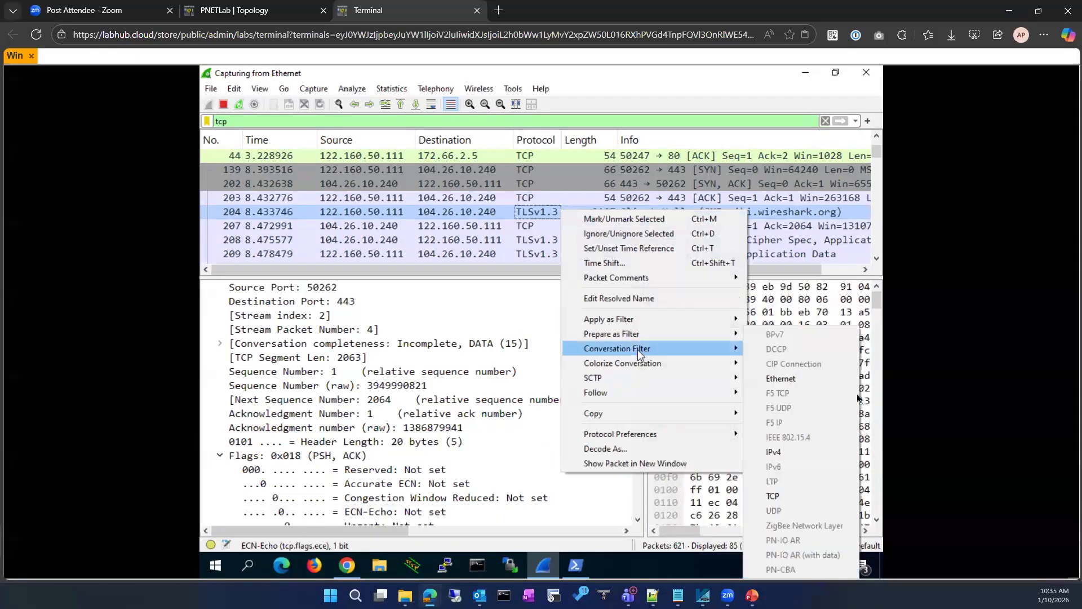
{"action": "left_click", "coordinate": [790, 493]}
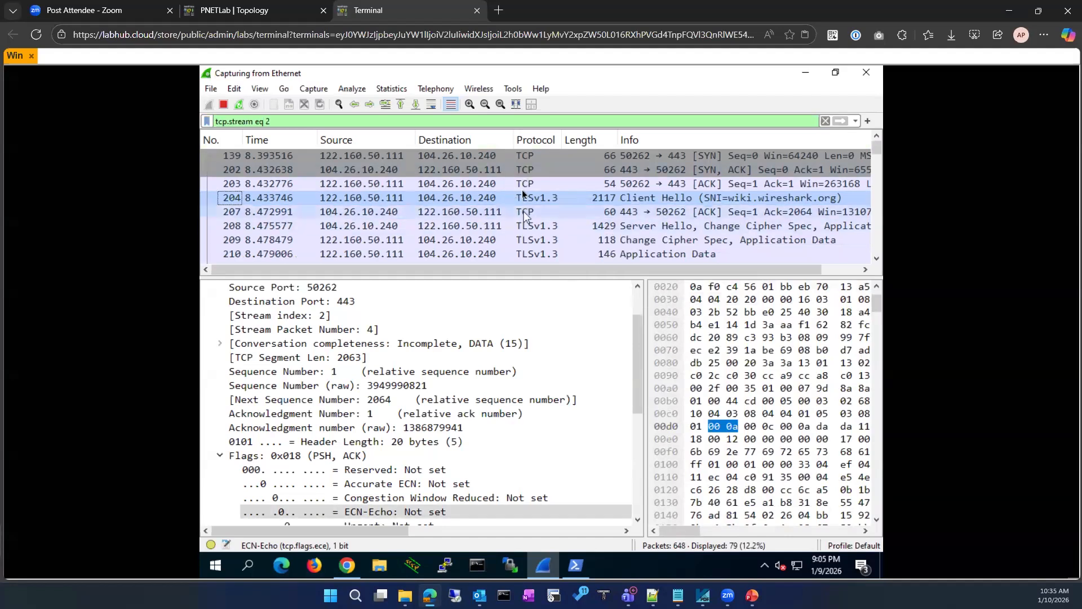
{"action": "scroll", "coordinate": [495, 258], "scroll_direction": "down", "scroll_amount": 15}
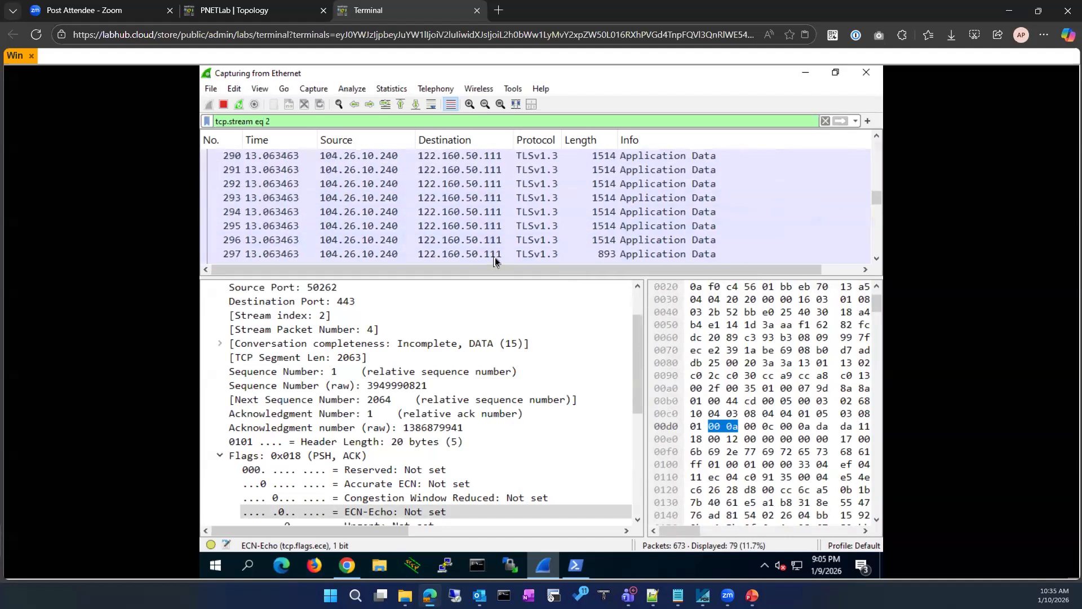
{"action": "scroll", "coordinate": [495, 257], "scroll_direction": "up", "scroll_amount": 15}
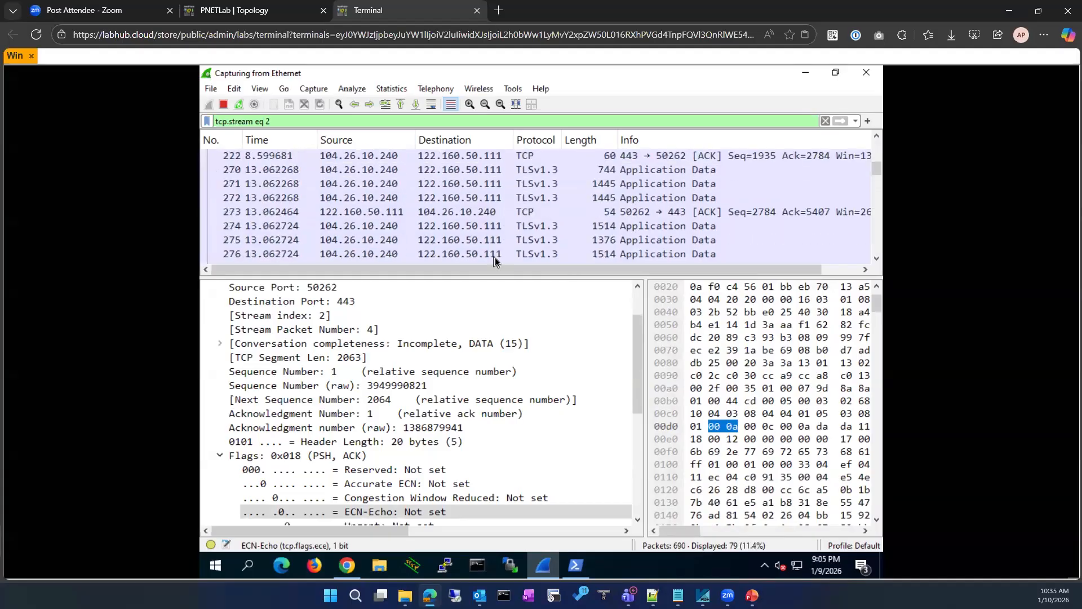
{"action": "scroll", "coordinate": [495, 257], "scroll_direction": "up", "scroll_amount": 1}
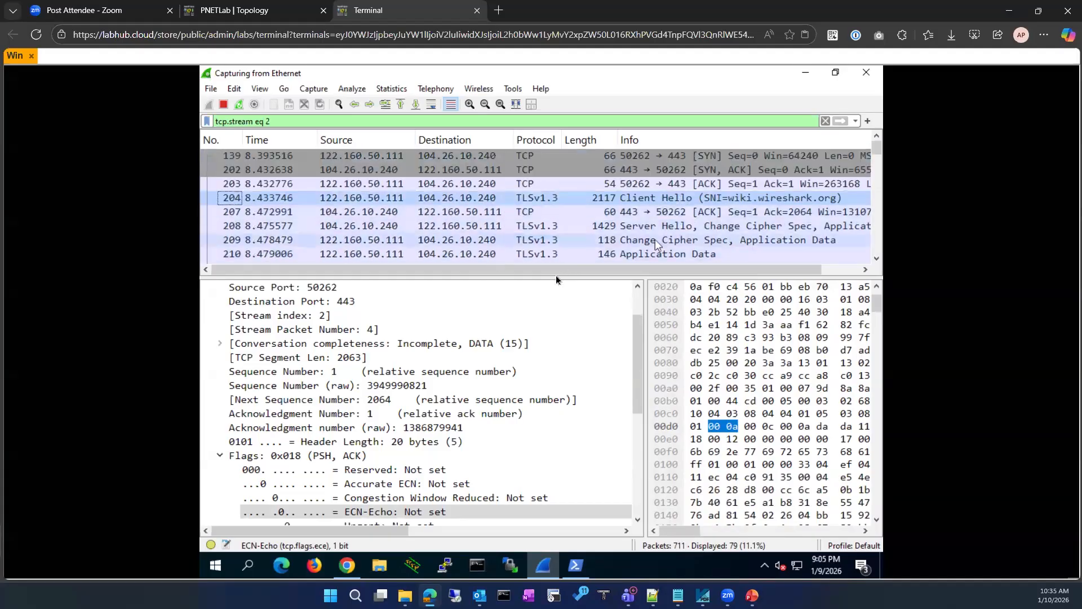
{"action": "left_click", "coordinate": [740, 199]}
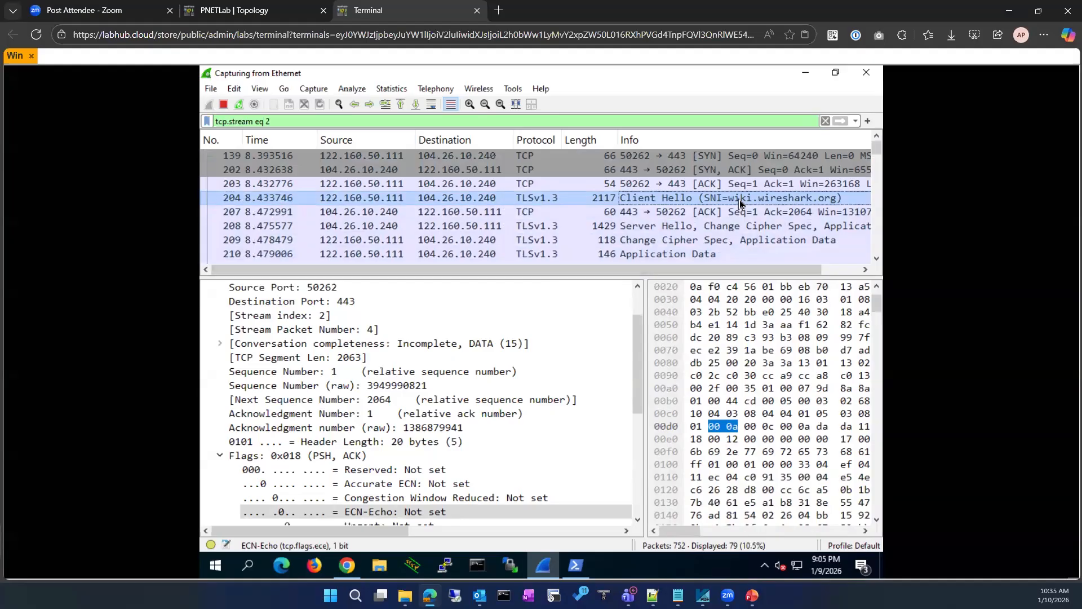
Sort the packet list by Info in descending order
{"action": "left_click", "coordinate": [693, 145]}
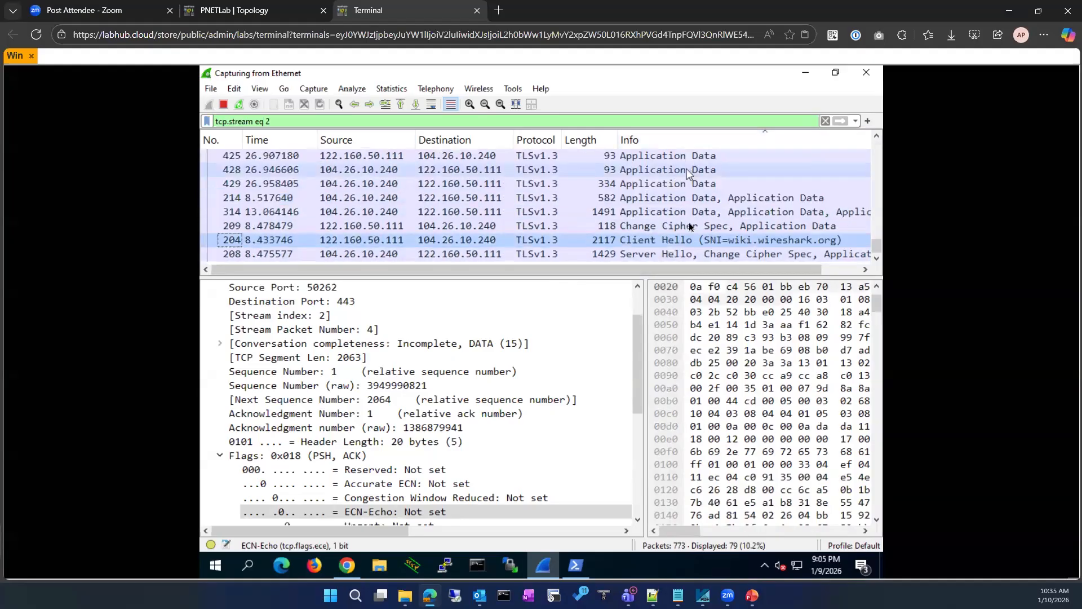
{"action": "scroll", "coordinate": [694, 219], "scroll_direction": "up", "scroll_amount": 12}
{"action": "scroll", "coordinate": [689, 219], "scroll_direction": "up", "scroll_amount": 5}
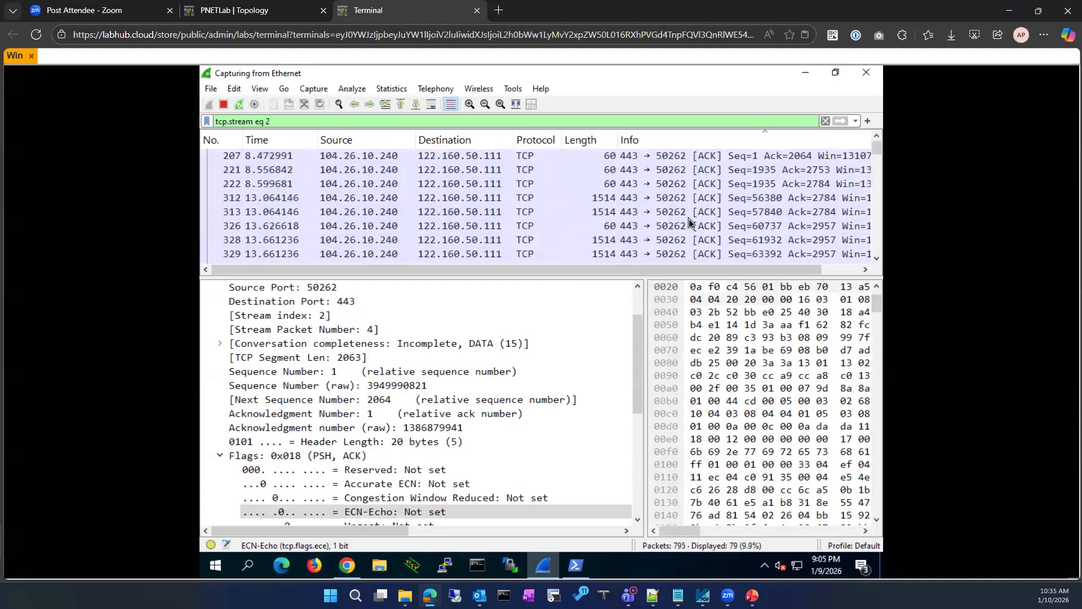
{"action": "left_click", "coordinate": [768, 142]}
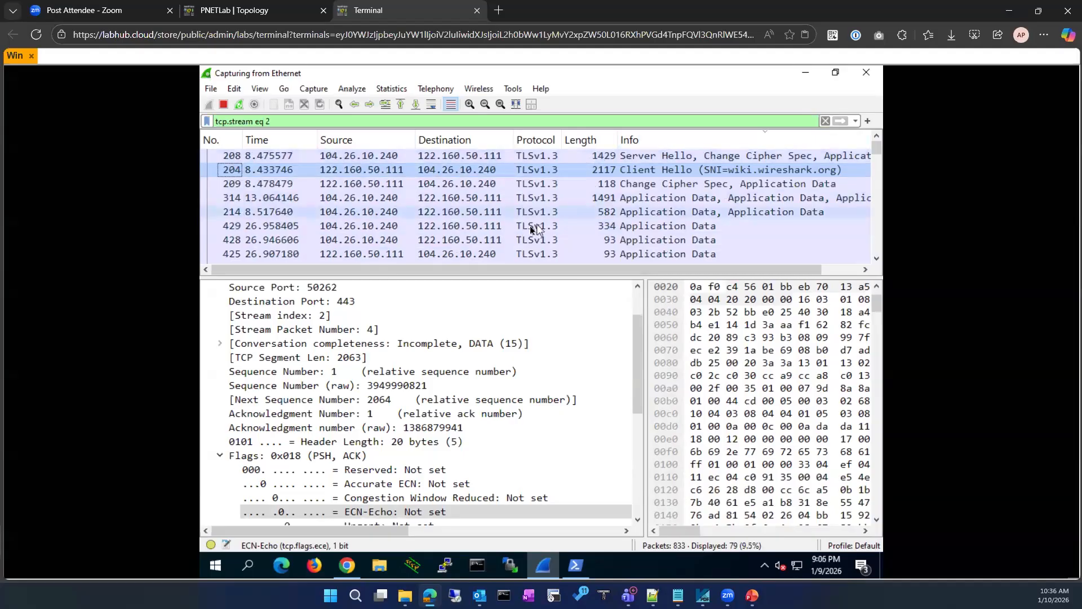
Reapply the TCP conversation filter from the Client Hello, giving tcp.stream eq 2 with 81 packets
{"action": "left_click_drag", "start_coordinate": [350, 263], "coordinate": [460, 271]}
{"action": "left_click", "coordinate": [463, 169]}
{"action": "right_click", "coordinate": [462, 169]}
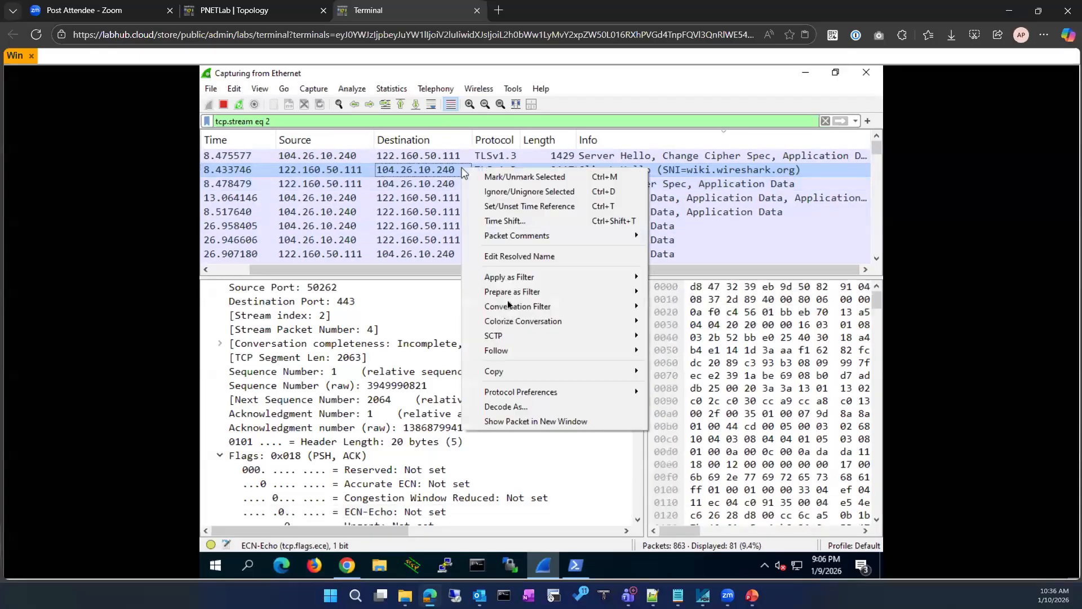
{"action": "mouse_move", "coordinate": [515, 306]}
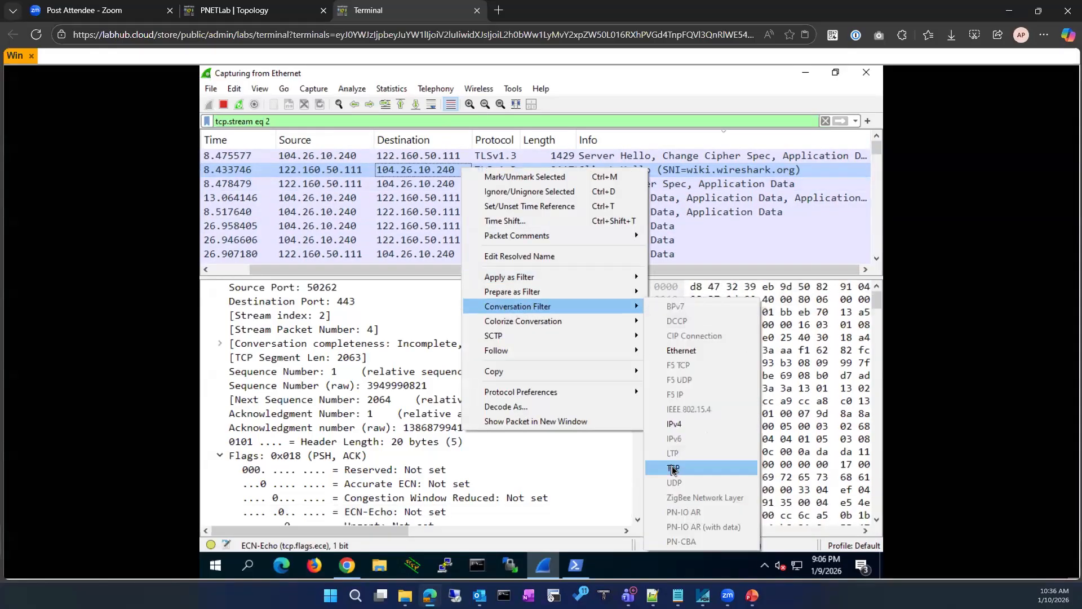
{"action": "left_click", "coordinate": [673, 469]}
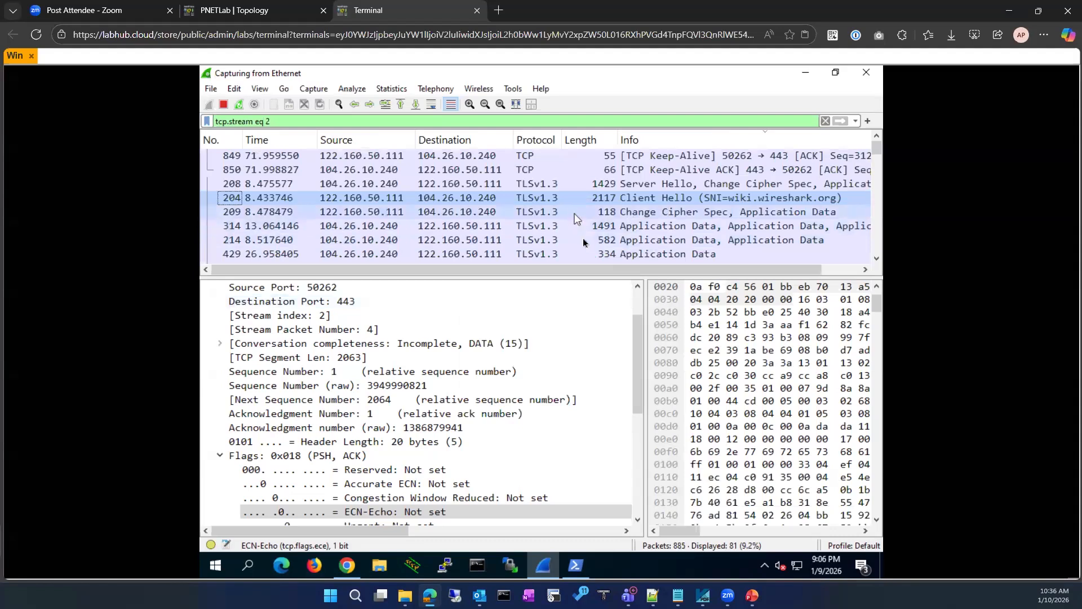
{"action": "scroll", "coordinate": [583, 237], "scroll_direction": "down", "scroll_amount": 5}
{"action": "scroll", "coordinate": [582, 239], "scroll_direction": "up", "scroll_amount": 5}
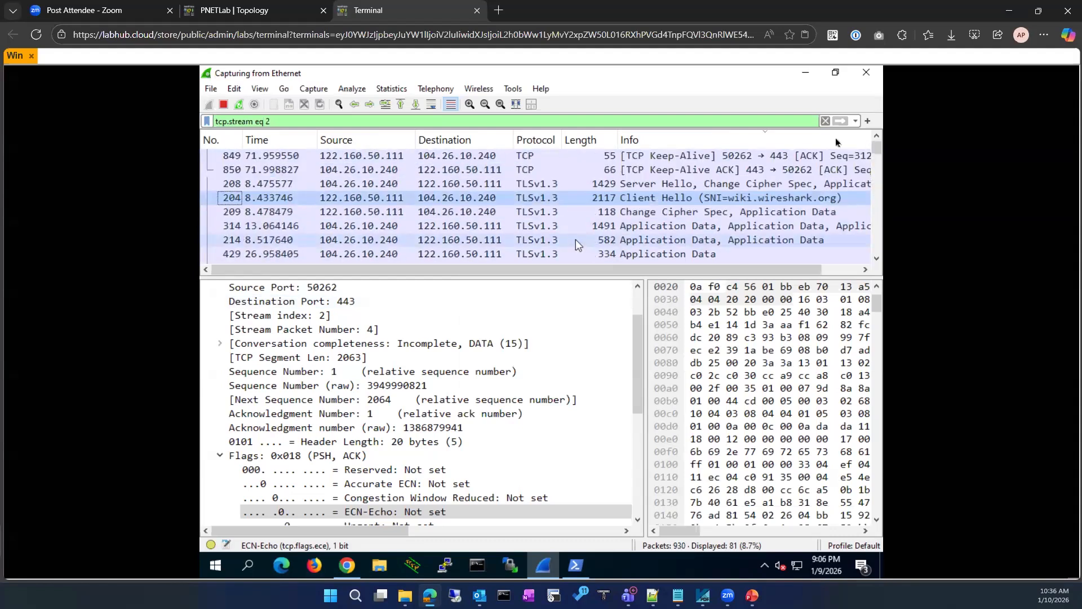
Apply the tcp display filter again
{"action": "left_click", "coordinate": [825, 121]}
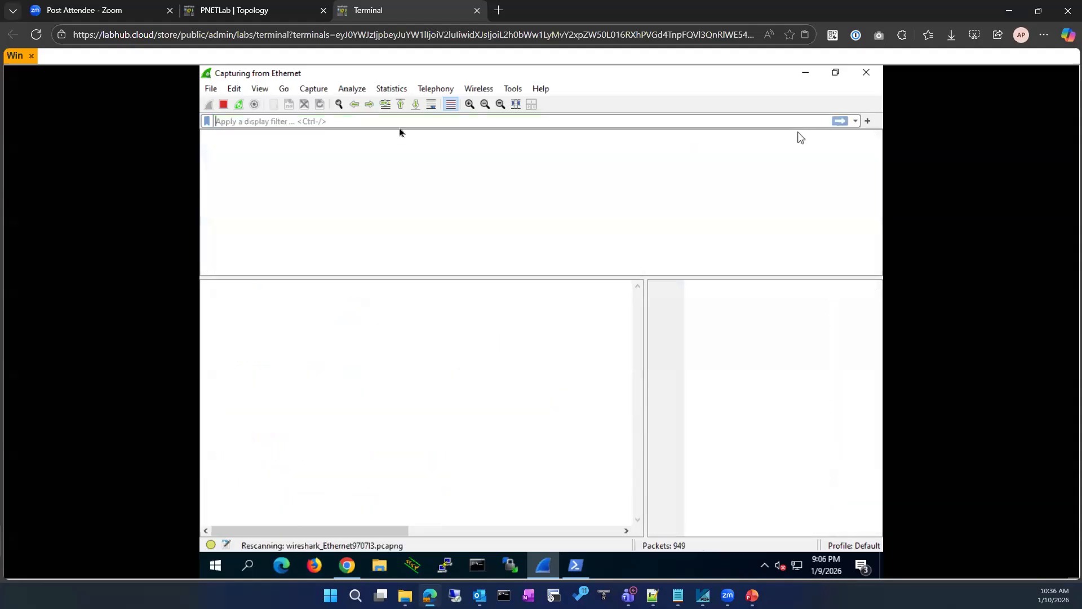
{"action": "type", "text": "tcp"}
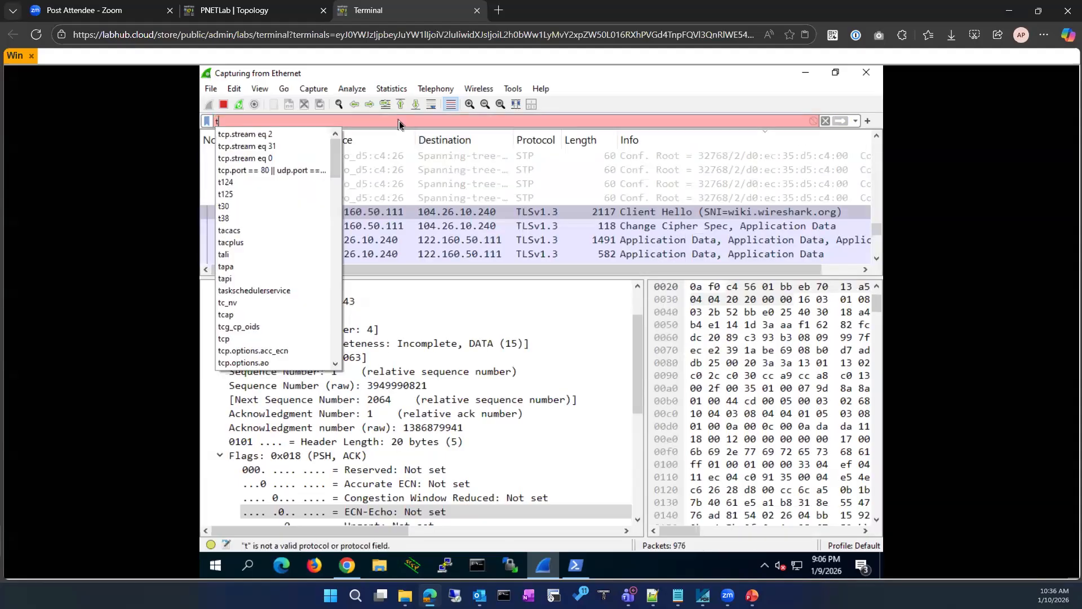
{"action": "key", "text": "Escape"}
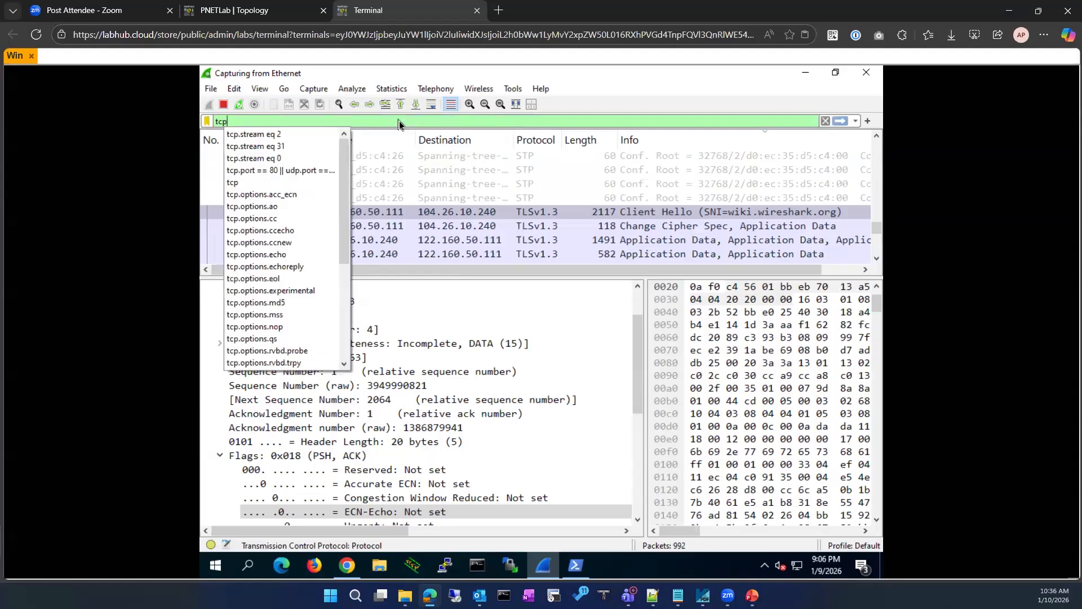
{"action": "key", "text": "Return"}
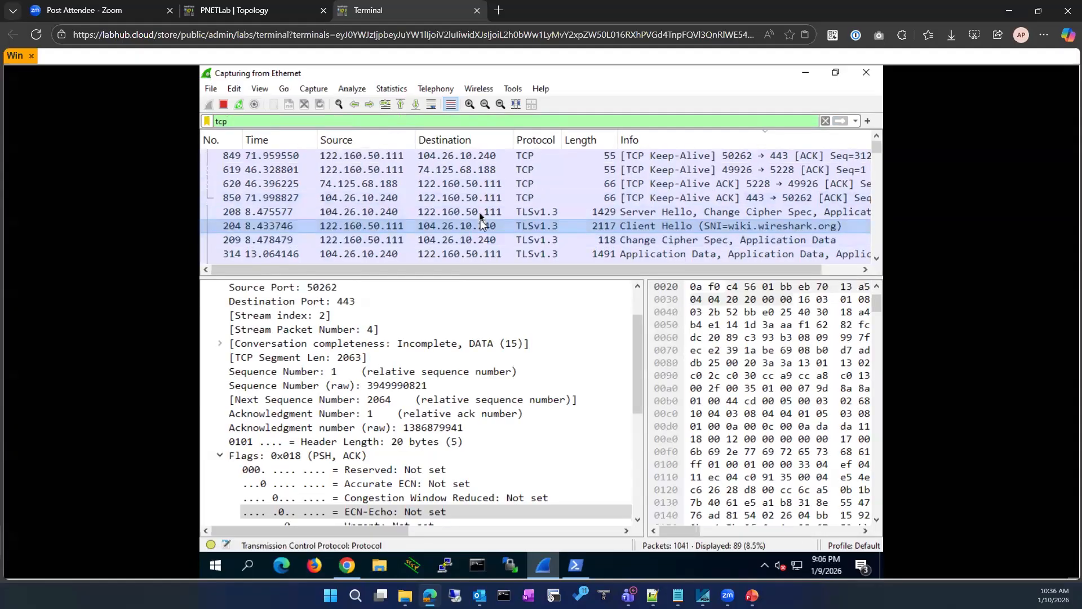
Isolate Server Hello packet 208's TCP stream, then clear the filter to show all 1132 packets
{"action": "right_click", "coordinate": [480, 212]}
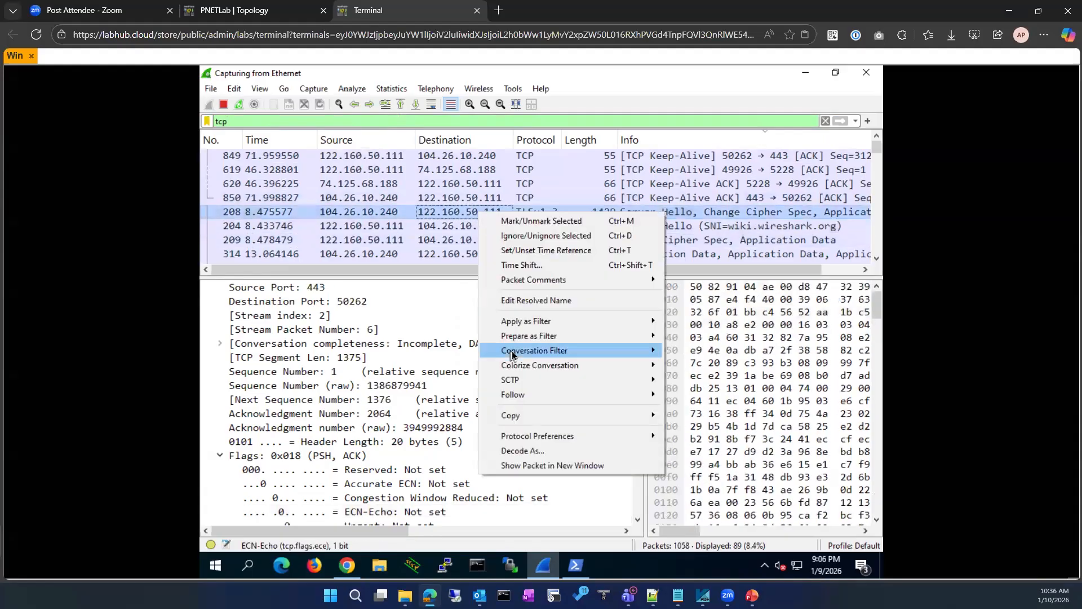
{"action": "mouse_move", "coordinate": [514, 352]}
{"action": "left_click", "coordinate": [700, 497]}
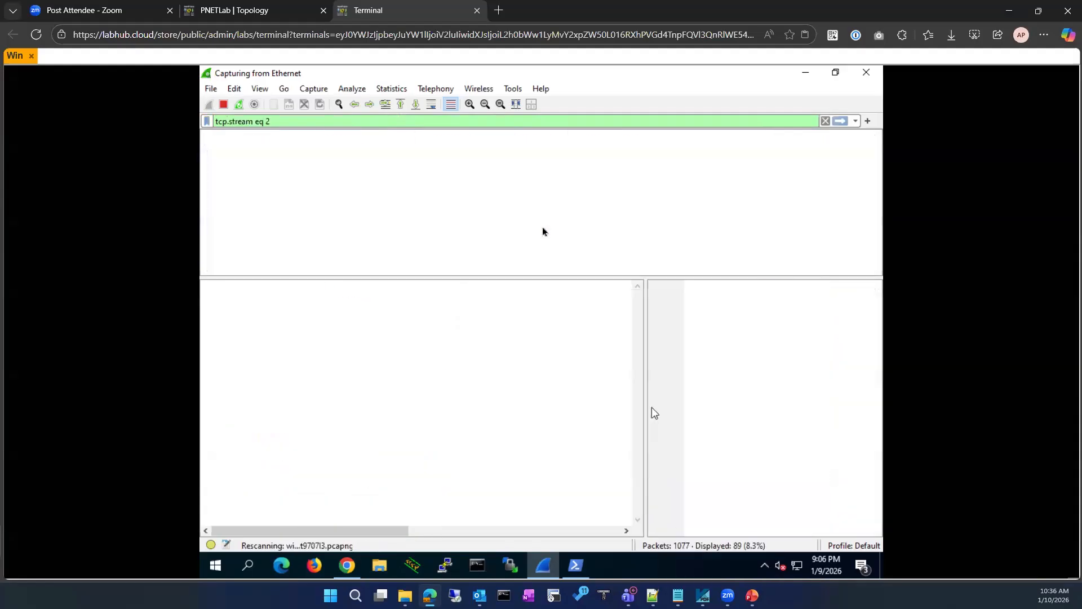
{"action": "scroll", "coordinate": [501, 238], "scroll_direction": "down", "scroll_amount": 20}
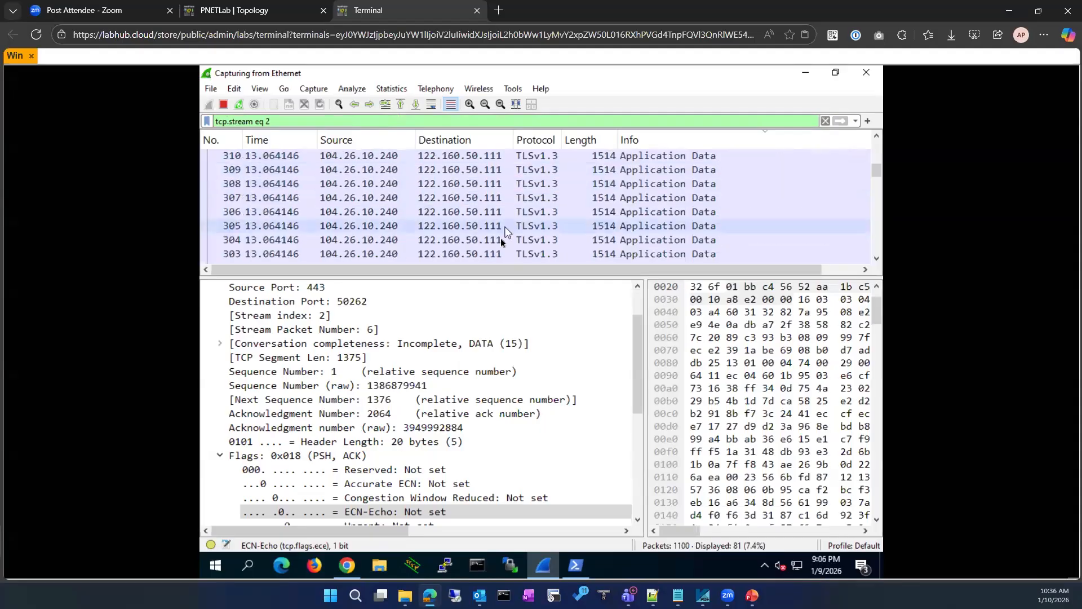
{"action": "scroll", "coordinate": [496, 242], "scroll_direction": "up", "scroll_amount": 10}
{"action": "scroll", "coordinate": [490, 243], "scroll_direction": "up", "scroll_amount": 10}
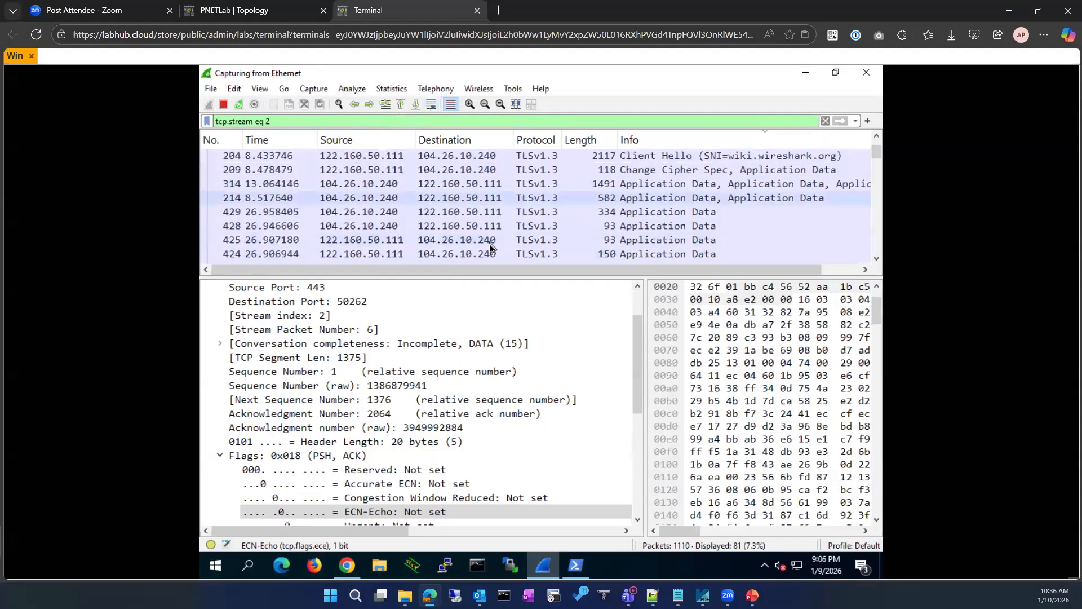
{"action": "left_click", "coordinate": [826, 121]}
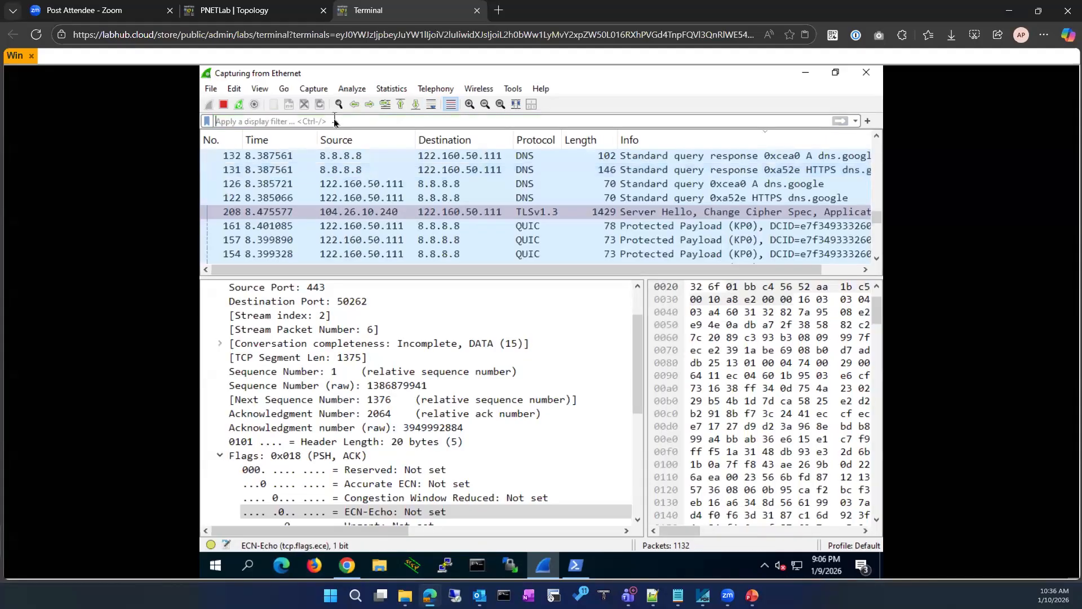
Filter the capture with tcp.flags.syn==1, leaving only SYN packet 139 and SYN-ACK 202
{"action": "type", "text": "tcp."}
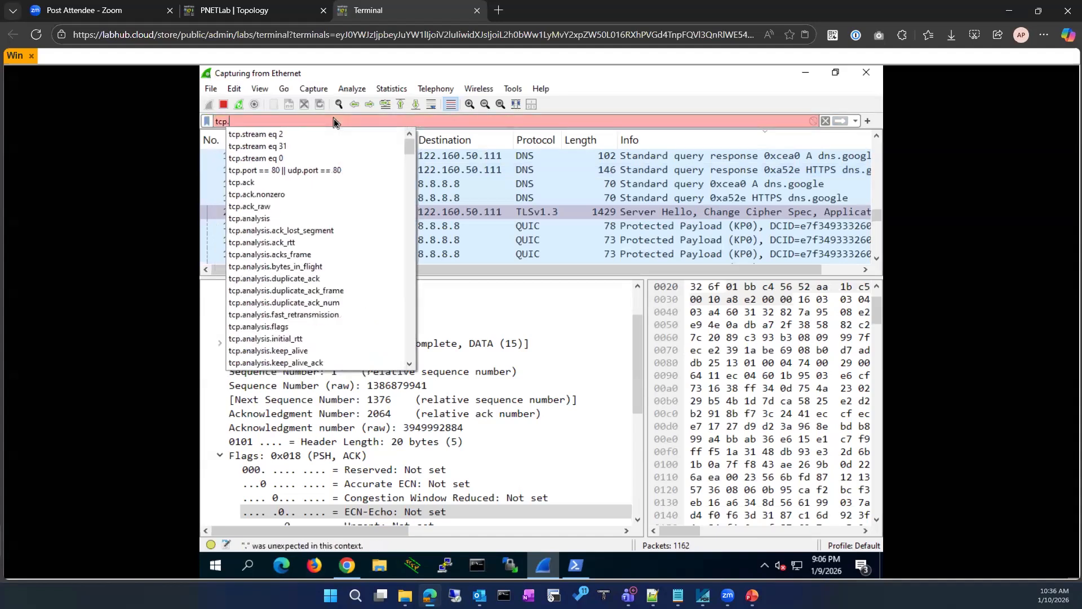
{"action": "type", "text": "anal"}
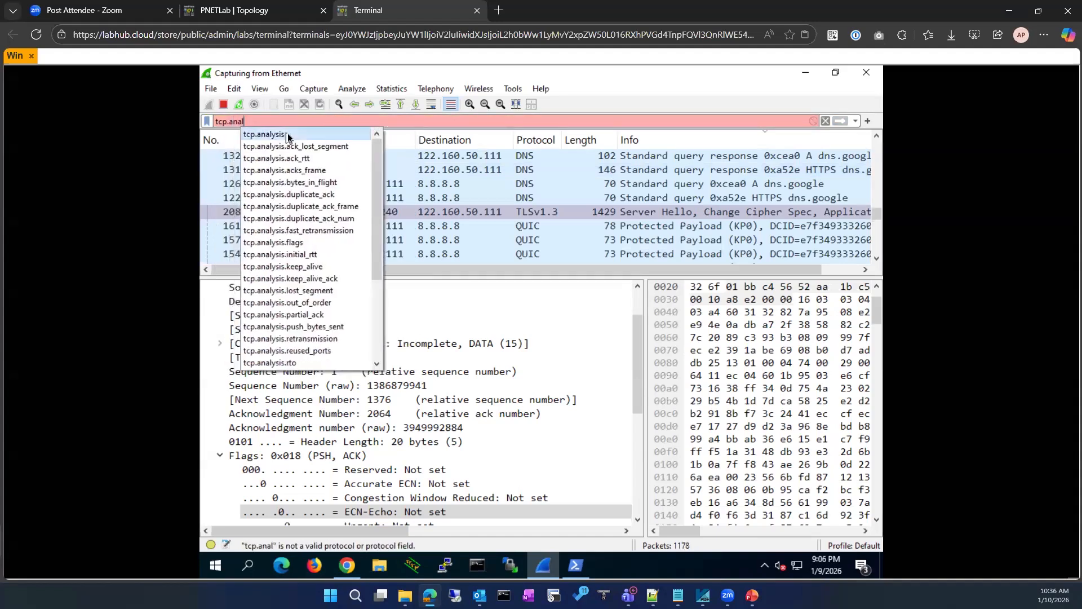
{"action": "left_click", "coordinate": [288, 136]}
{"action": "type", "text": ".flags"}
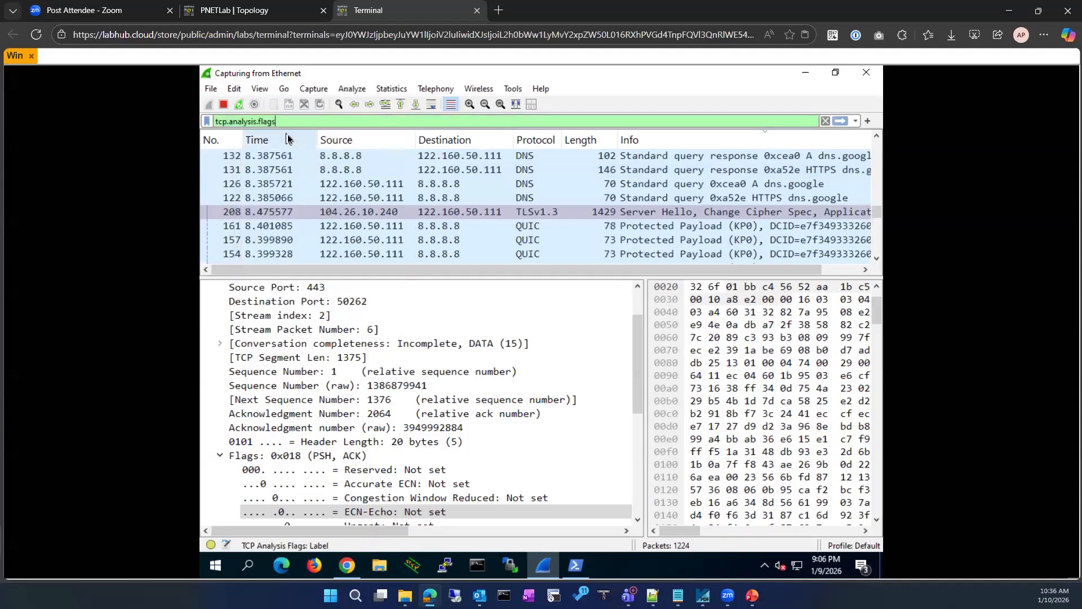
{"action": "type", "text": "==1"}
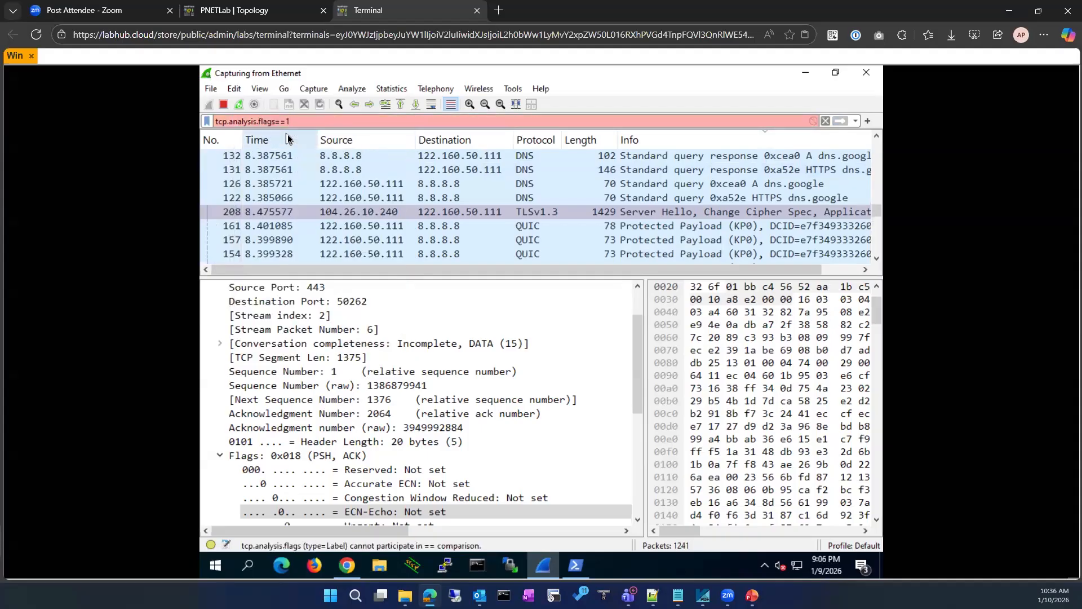
{"action": "key", "text": "BackSpace"}
{"action": "key", "text": "BackSpace"}
{"action": "key", "text": "BackSpace"}
{"action": "key", "text": "BackSpace"}
{"action": "key", "text": "BackSpace"}
{"action": "key", "text": "BackSpace"}
{"action": "key", "text": "BackSpace"}
{"action": "key", "text": "BackSpace"}
{"action": "key", "text": "BackSpace"}
{"action": "key", "text": "BackSpace"}
{"action": "key", "text": "BackSpace"}
{"action": "key", "text": "BackSpace"}
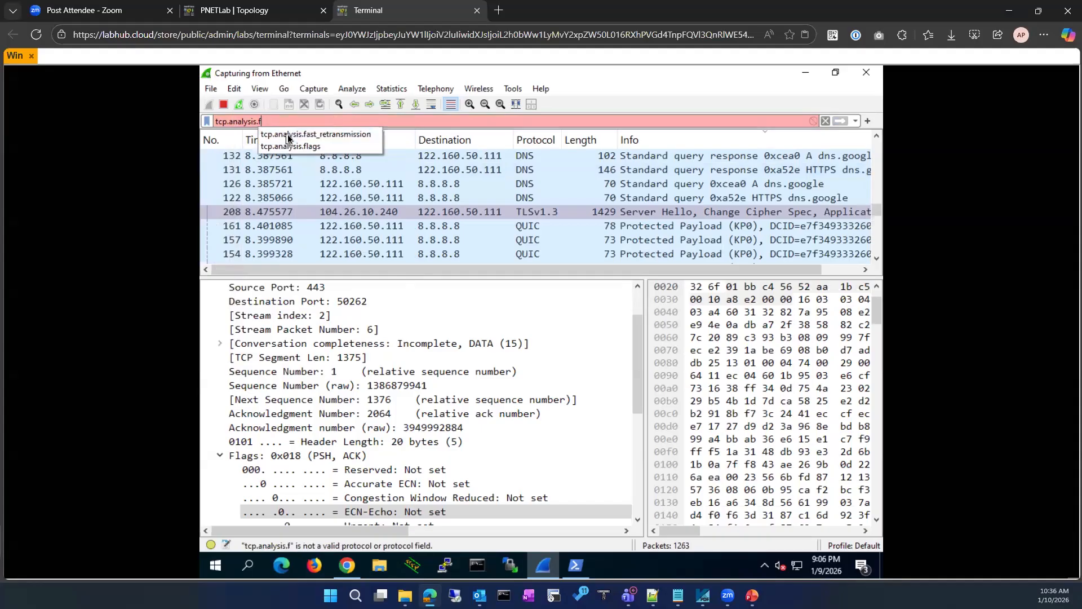
{"action": "key", "text": "BackSpace"}
{"action": "key", "text": "BackSpace"}
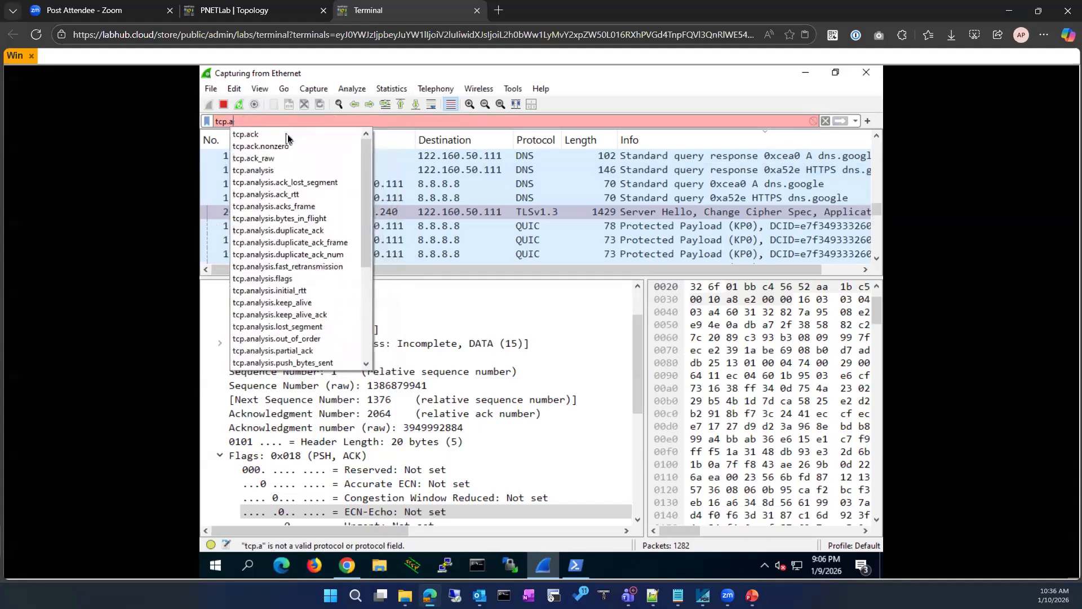
{"action": "key", "text": "BackSpace"}
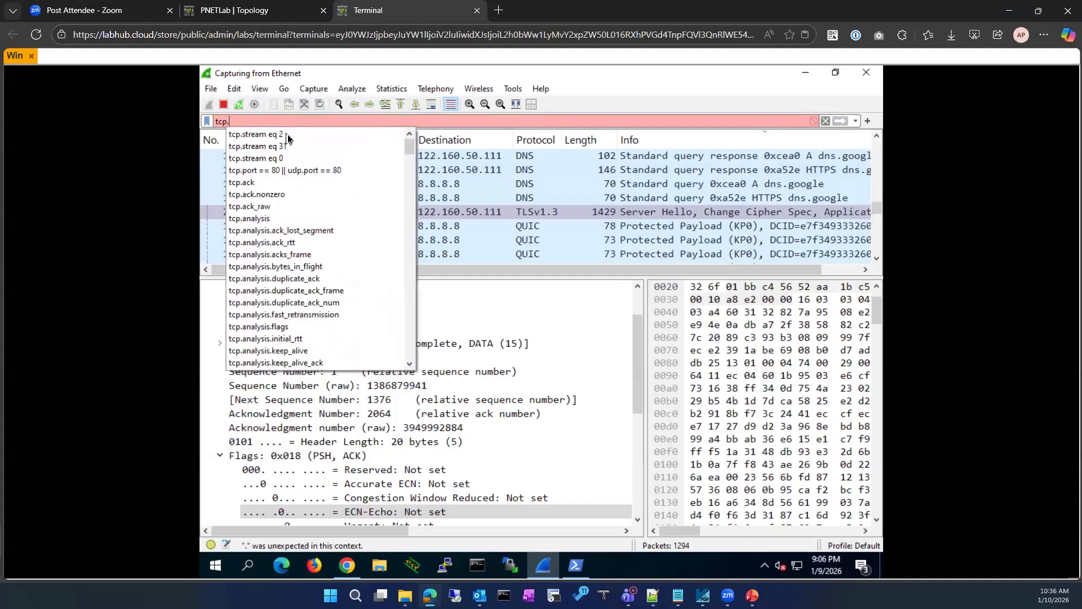
{"action": "type", "text": "flag"}
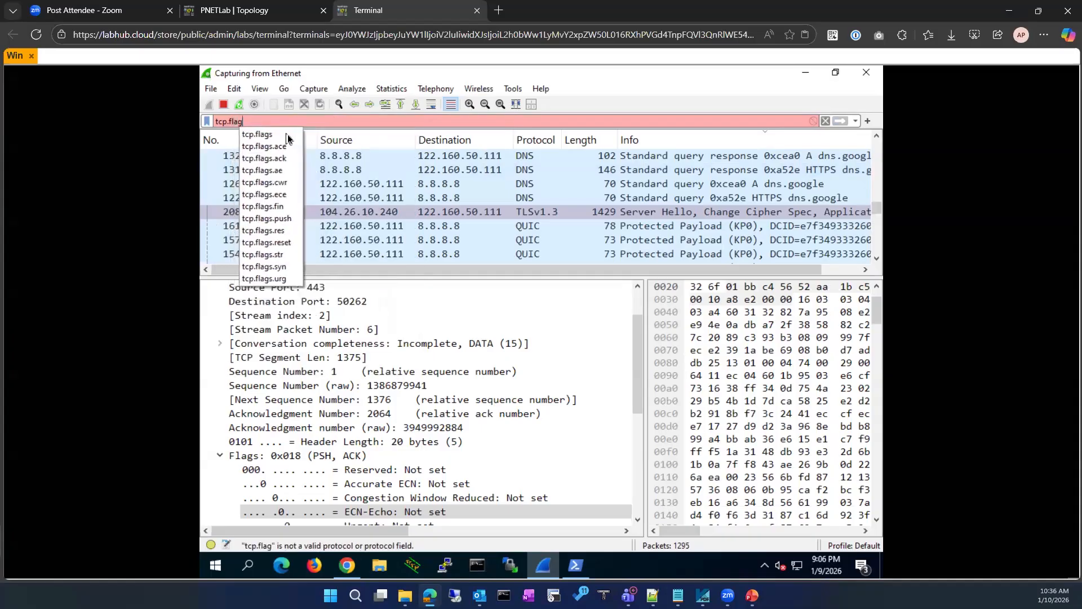
{"action": "type", "text": "s"}
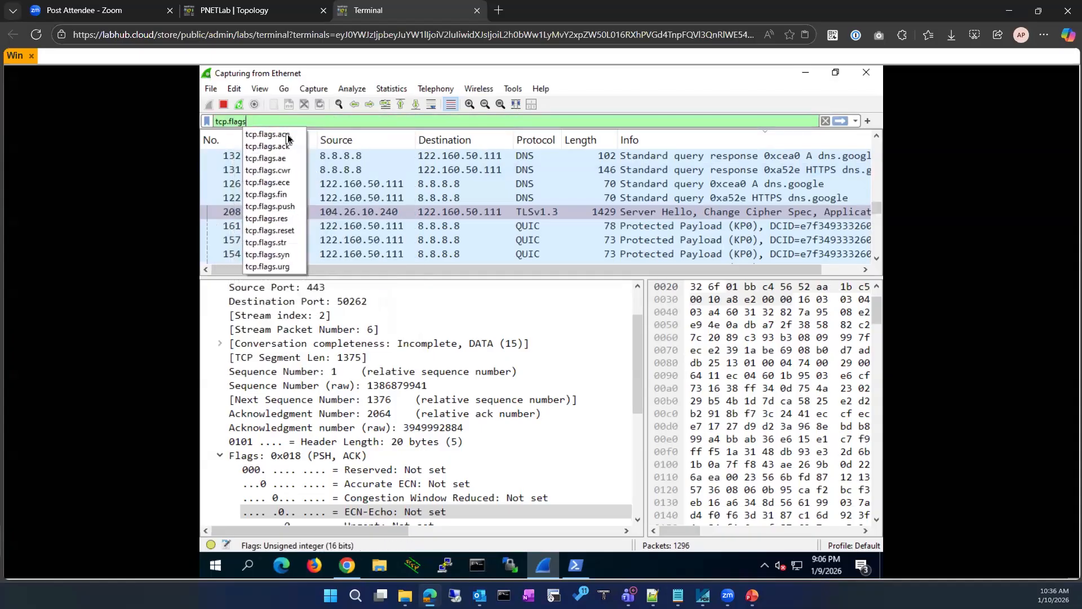
{"action": "type", "text": ".sy"}
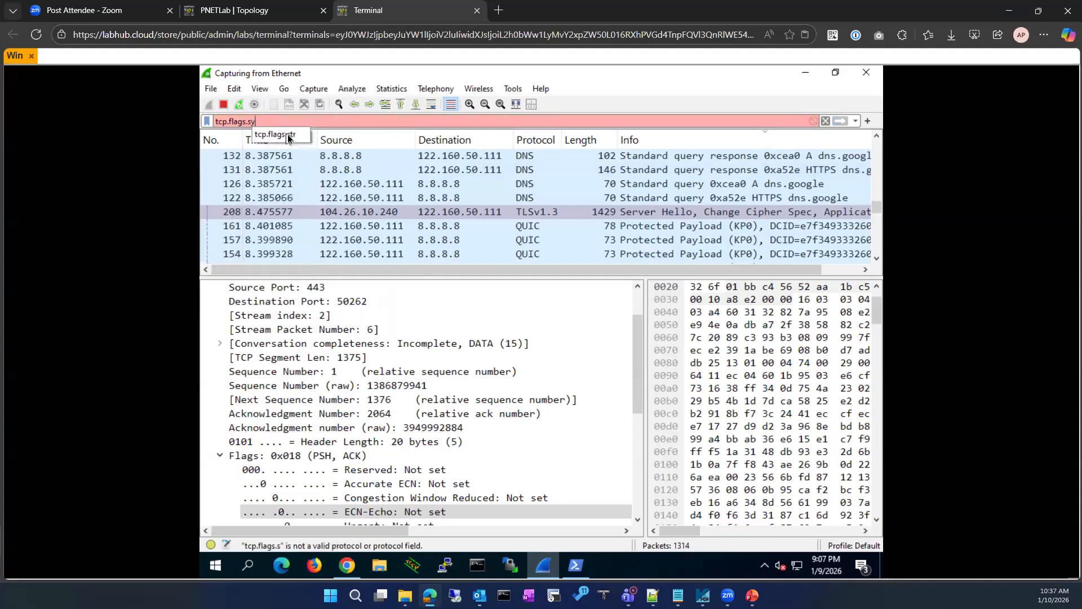
{"action": "type", "text": "n==1"}
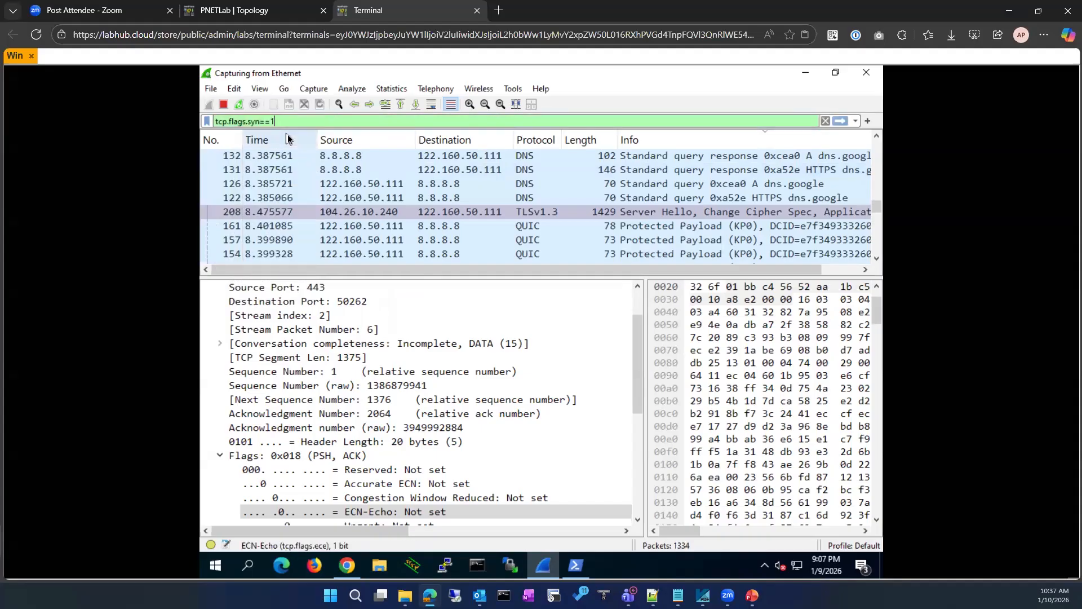
{"action": "key", "text": "Return"}
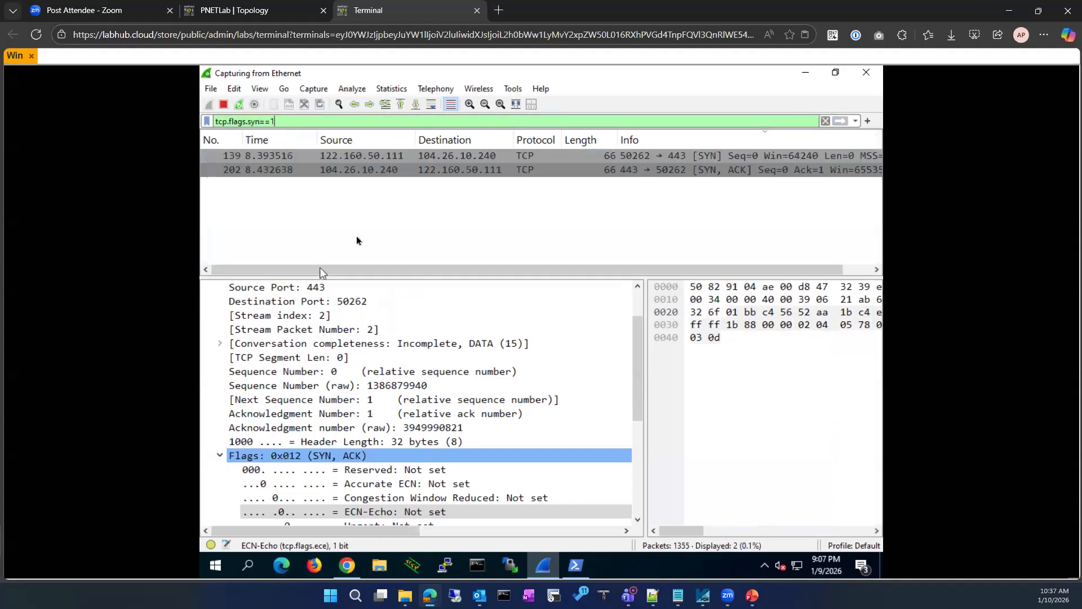
Briefly isolate SYN packet 139's conversation (tcp.stream eq 2), then clear the filter to list all packets
{"action": "right_click", "coordinate": [374, 155]}
{"action": "mouse_move", "coordinate": [461, 294]}
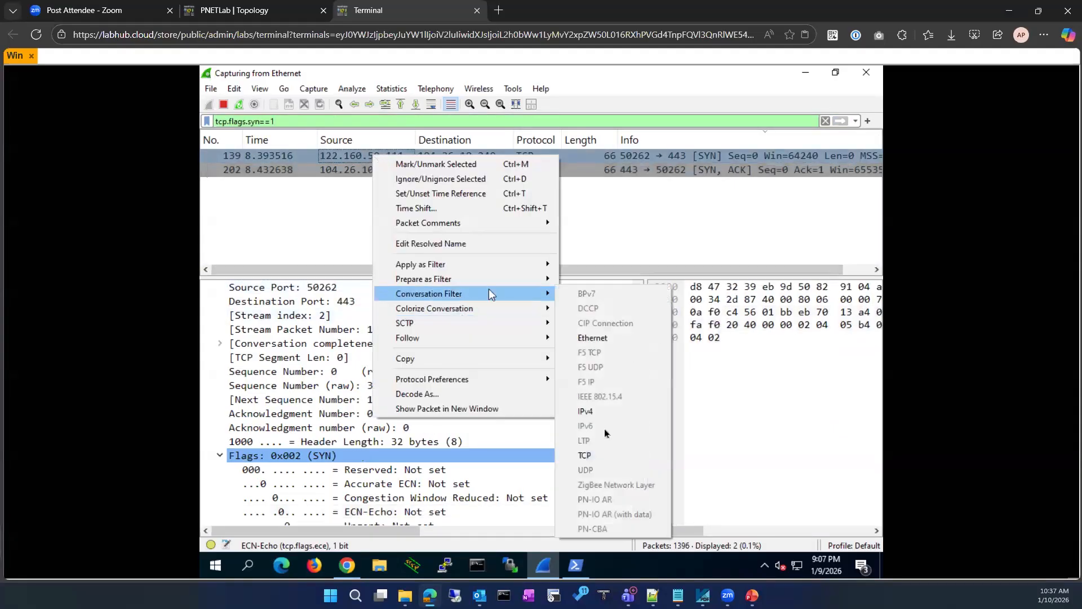
{"action": "left_click", "coordinate": [597, 451]}
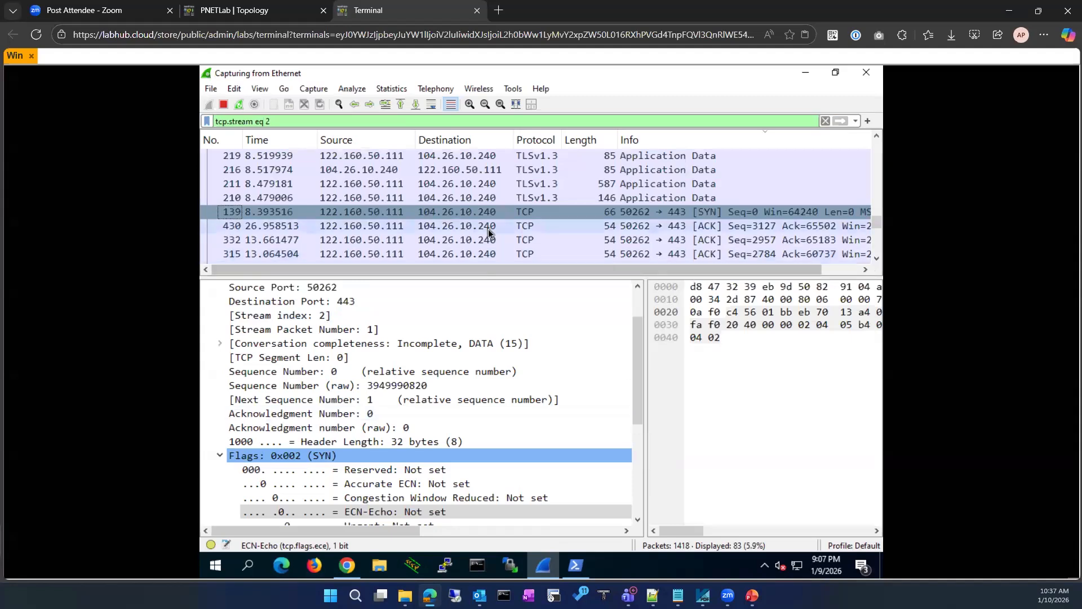
{"action": "scroll", "coordinate": [488, 229], "scroll_direction": "up", "scroll_amount": 10}
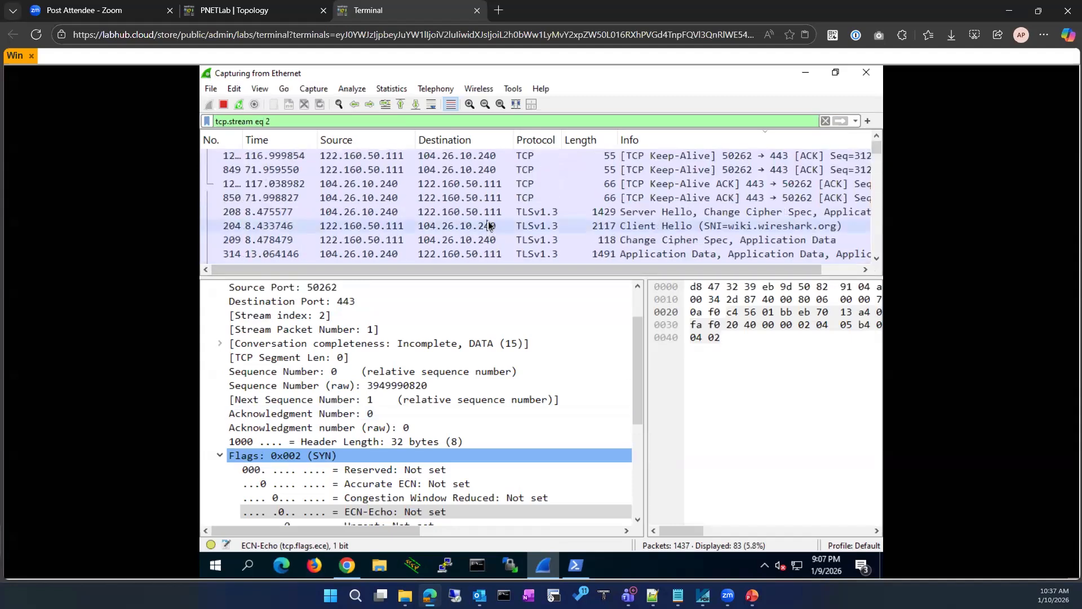
{"action": "scroll", "coordinate": [488, 231], "scroll_direction": "down", "scroll_amount": 12}
{"action": "scroll", "coordinate": [485, 243], "scroll_direction": "down", "scroll_amount": 1}
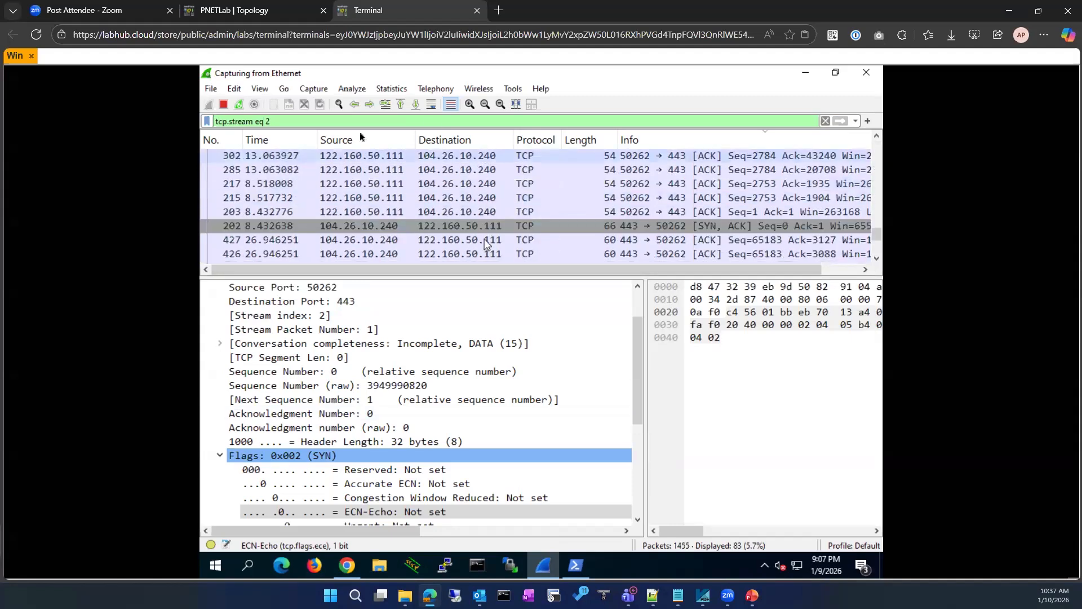
{"action": "left_click", "coordinate": [825, 120]}
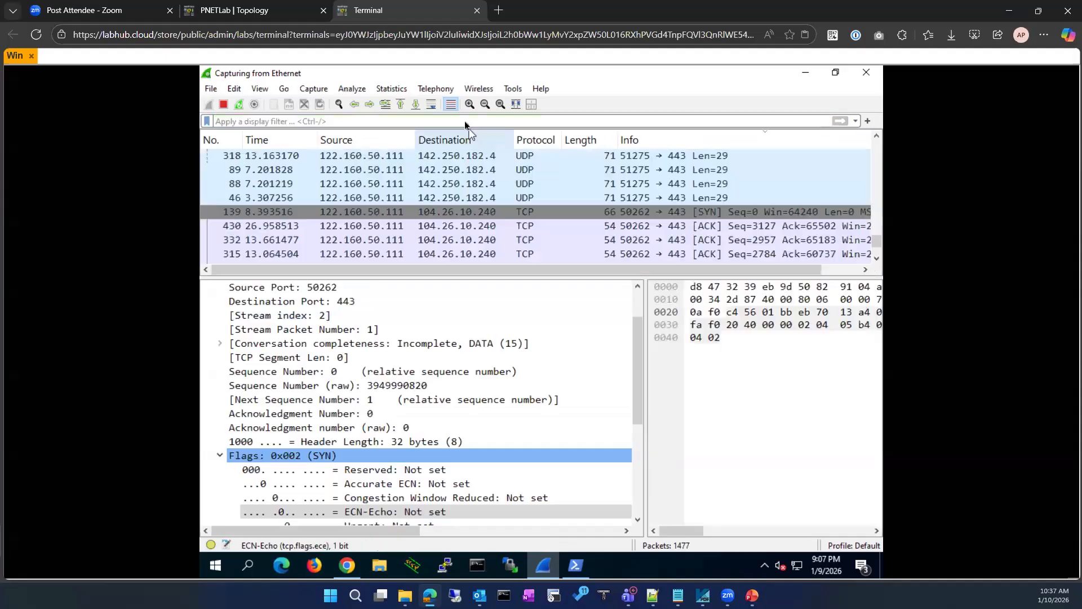
Reapply the tcp.flags.syn==1 filter from autocomplete and scroll the packet list sideways
{"action": "type", "text": "tcp."}
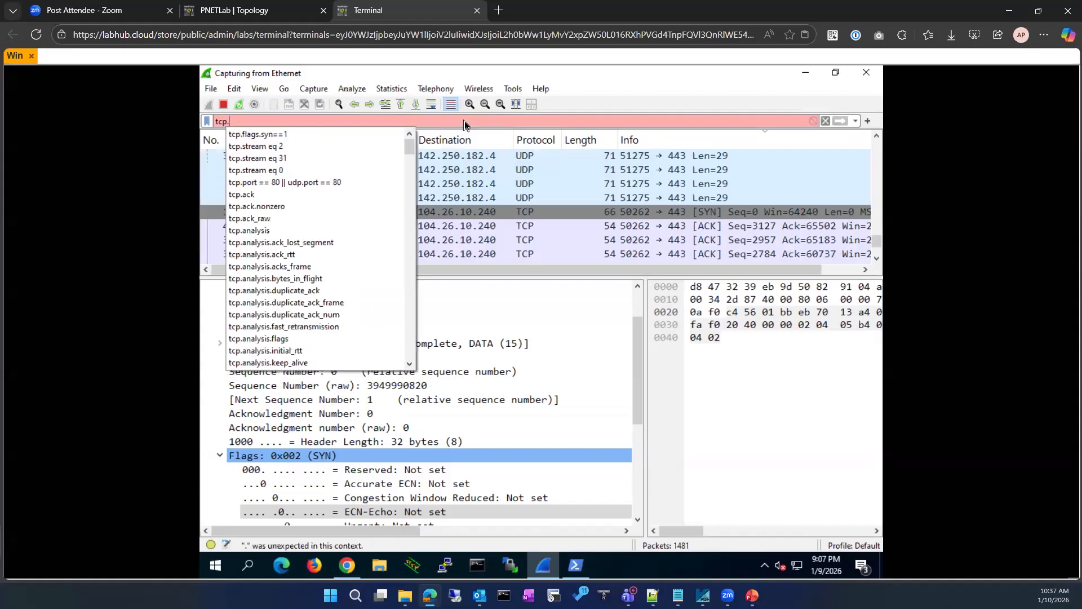
{"action": "left_click", "coordinate": [271, 136]}
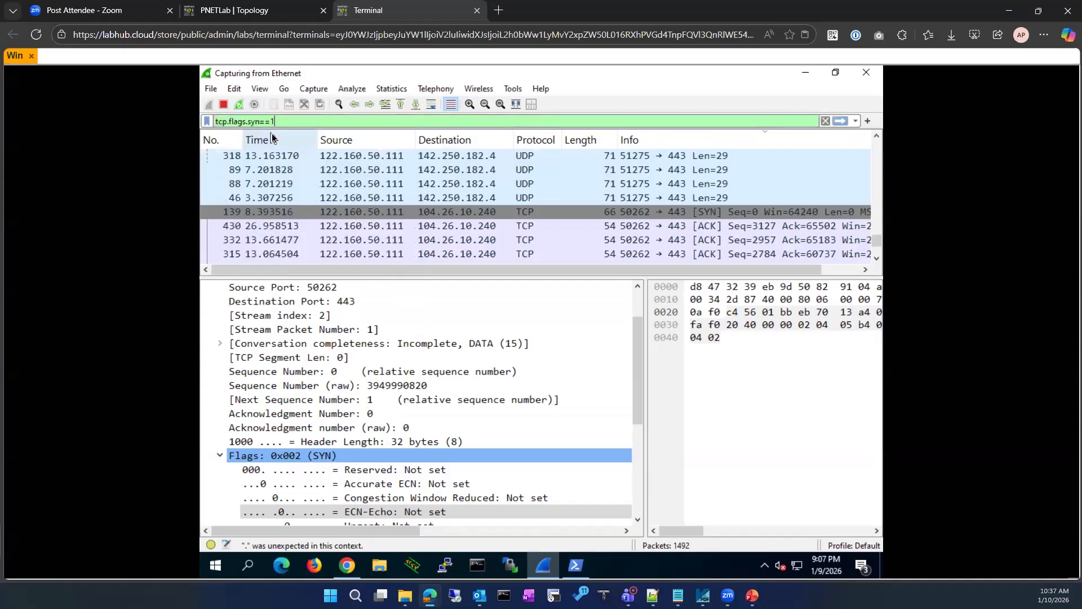
{"action": "key", "text": "Return"}
{"action": "left_click_drag", "start_coordinate": [372, 267], "coordinate": [481, 269]}
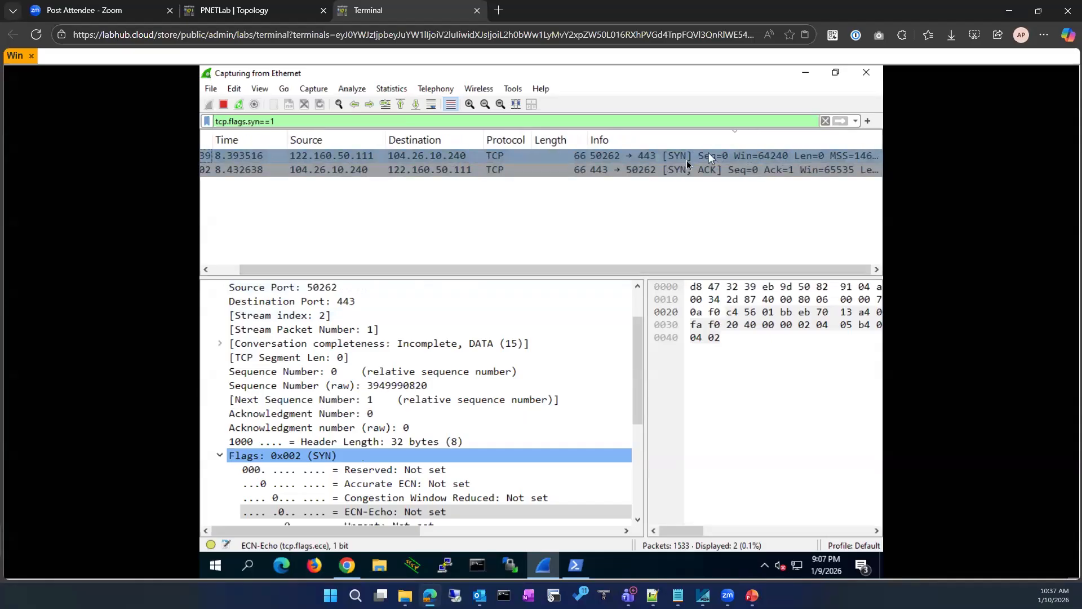
{"action": "left_click_drag", "start_coordinate": [561, 270], "coordinate": [332, 188]}
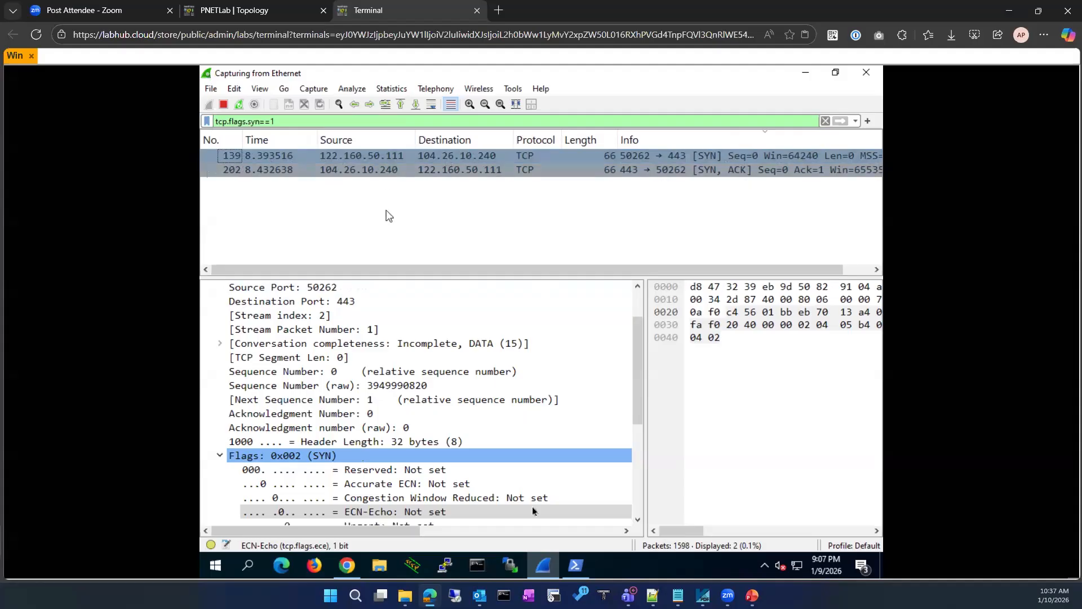
{"action": "left_click", "coordinate": [478, 565]}
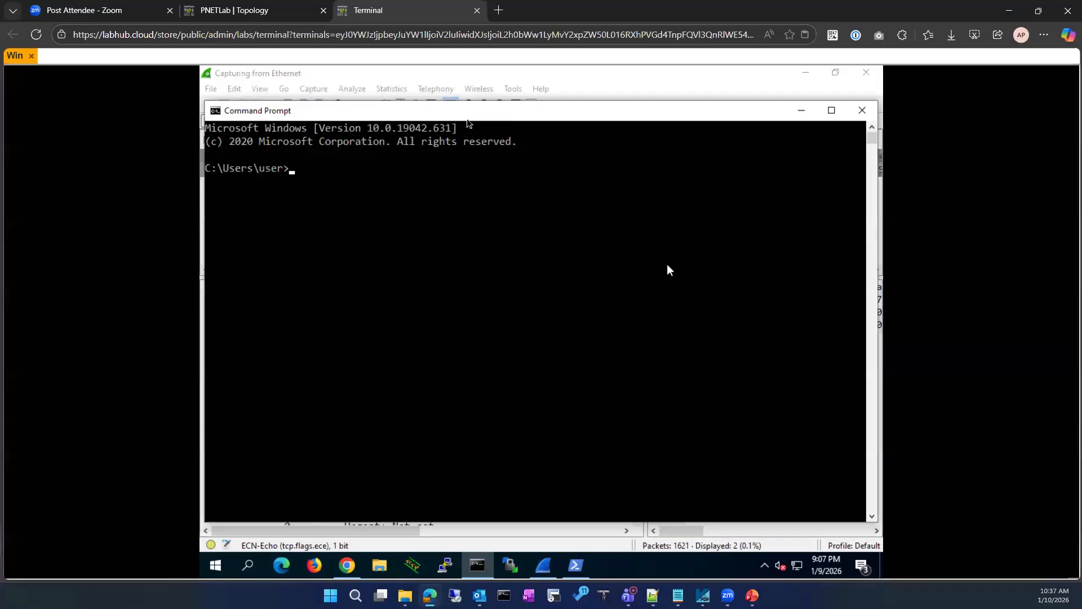
Run ipconfig in Command Prompt to confirm IPv4 address 122.160.50.111, then minimize it
{"action": "left_click_drag", "start_coordinate": [455, 121], "coordinate": [465, 195]}
{"action": "type", "text": "ipconfig"}
{"action": "key", "text": "Return"}
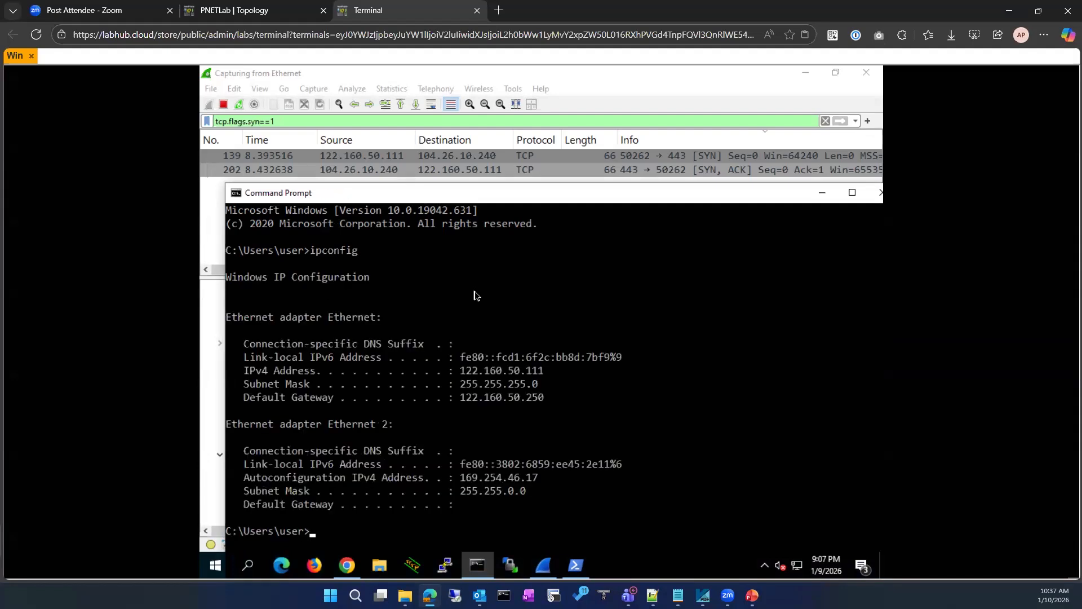
{"action": "left_click_drag", "start_coordinate": [465, 370], "coordinate": [542, 370]}
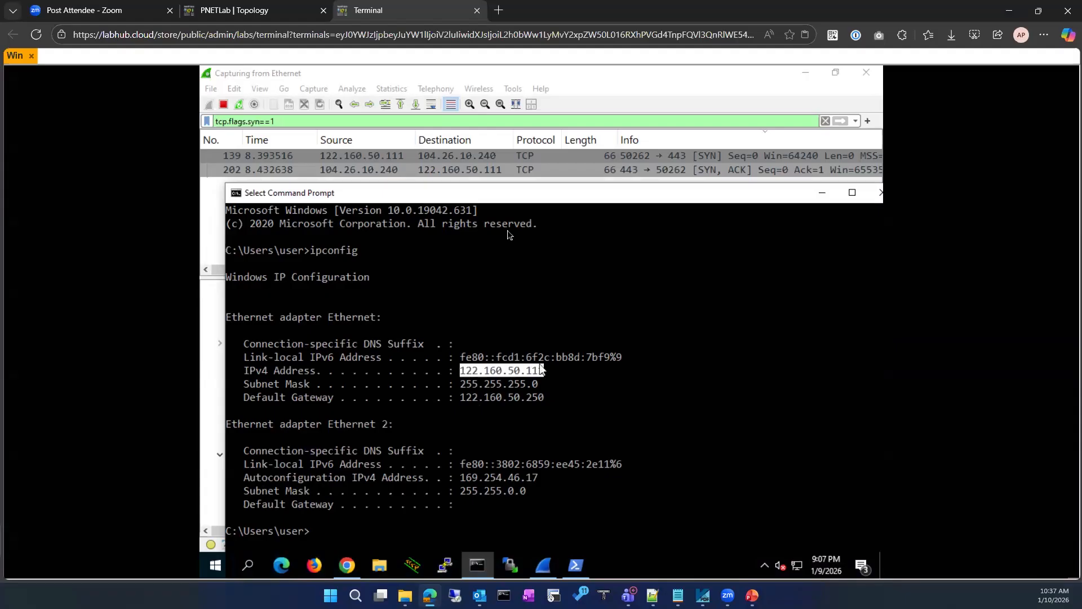
{"action": "left_click", "coordinate": [823, 195]}
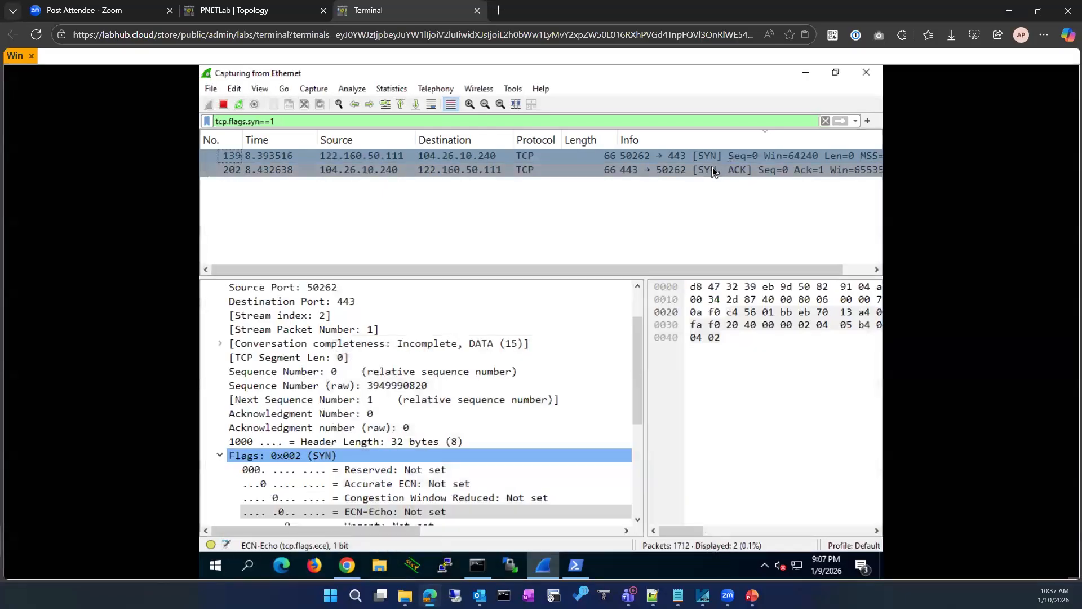
Clear the tcp.flags.syn==1 display filter to list the full live capture
{"action": "left_click", "coordinate": [825, 120]}
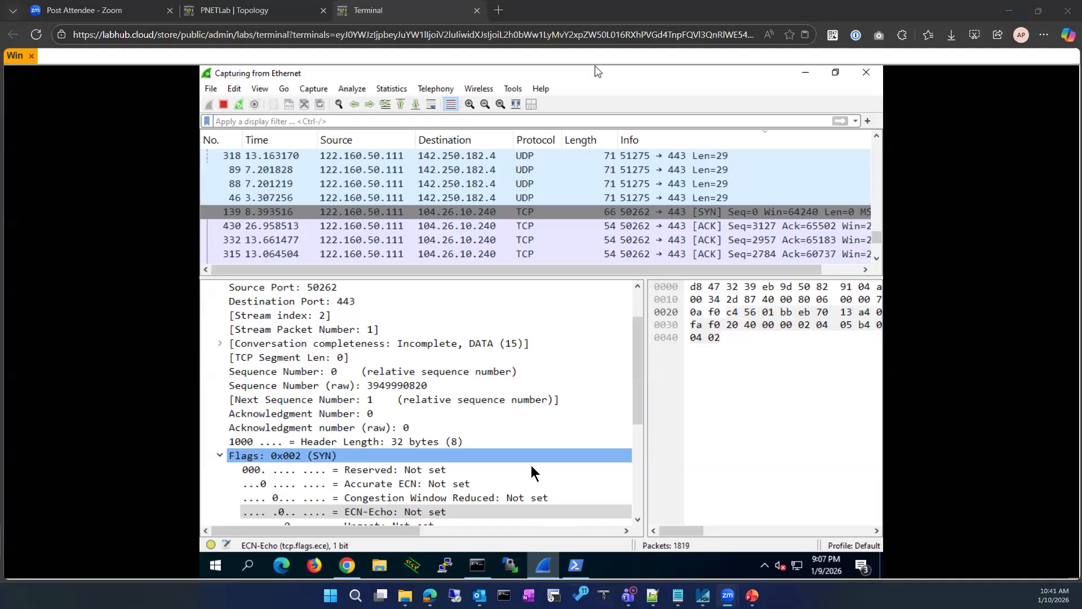
Expand the IPv4 header to inspect Differentiated Services, select packet 424, then minimize Wireshark
{"action": "mouse_move", "coordinate": [430, 596]}
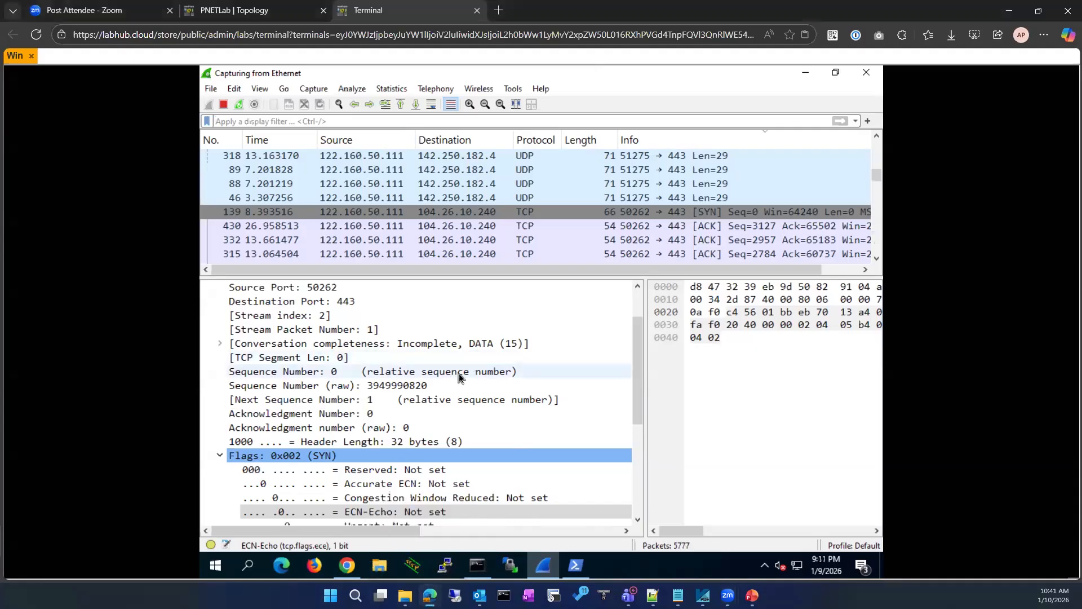
{"action": "scroll", "coordinate": [405, 357], "scroll_direction": "up", "scroll_amount": 2}
{"action": "left_click", "coordinate": [207, 316]}
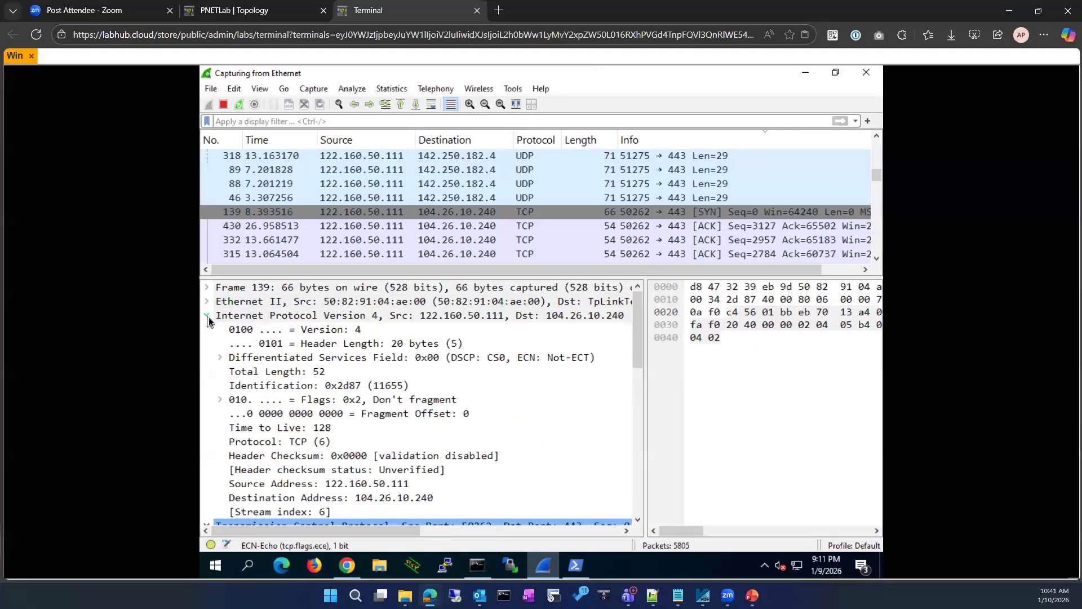
{"action": "left_click", "coordinate": [549, 361]}
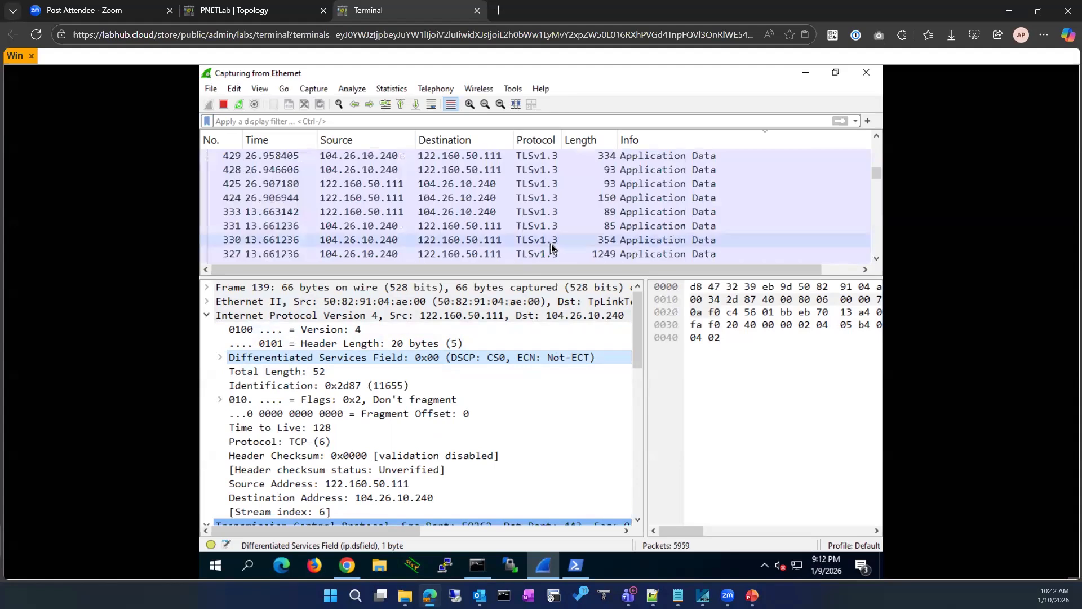
{"action": "left_click", "coordinate": [528, 204]}
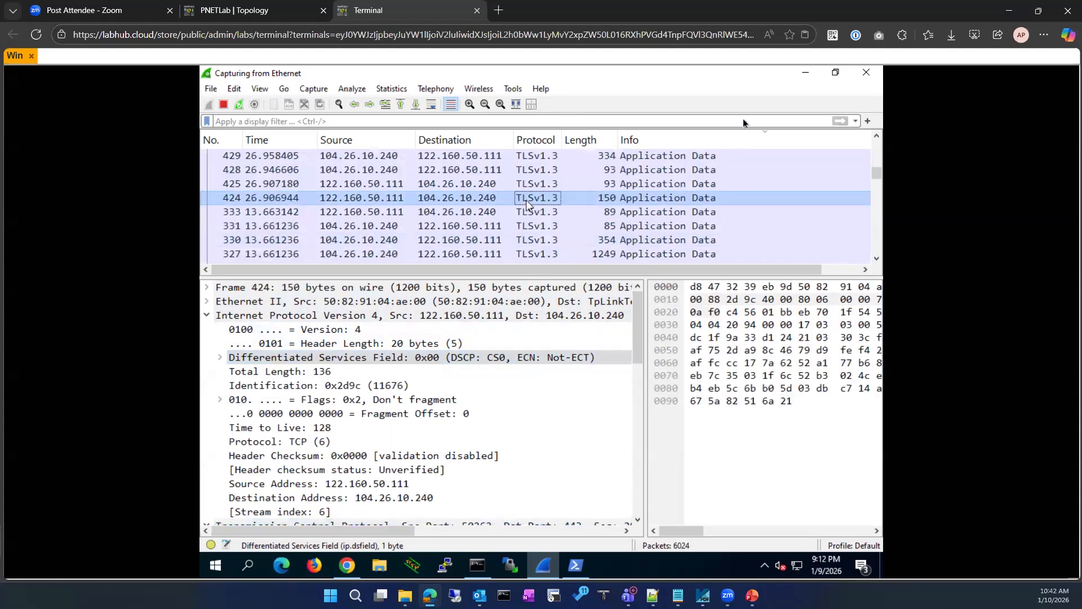
{"action": "left_click", "coordinate": [806, 75]}
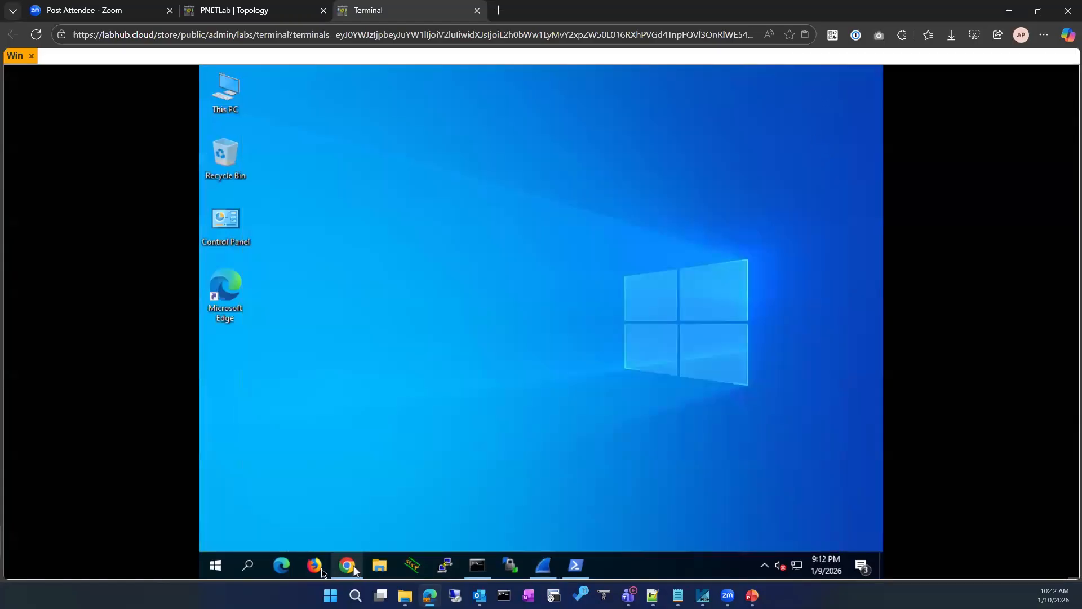
Bring back the SampleCaptures Chrome window and reopen tcp-ecn-sample.pcap from its download history
{"action": "mouse_move", "coordinate": [348, 565]}
{"action": "left_click", "coordinate": [377, 551]}
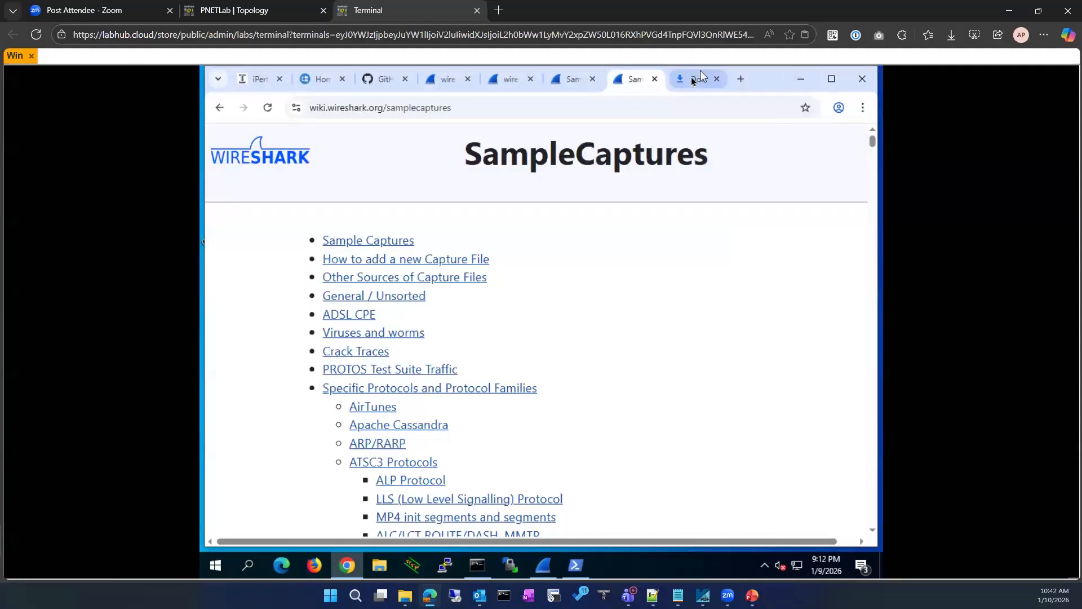
{"action": "left_click", "coordinate": [862, 110]}
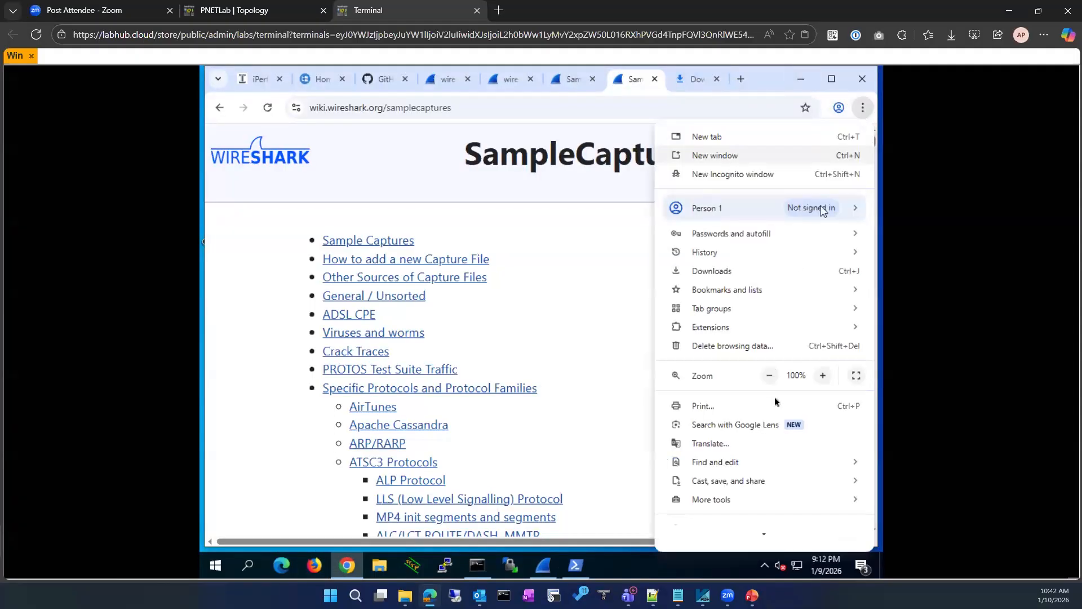
{"action": "left_click", "coordinate": [753, 273]}
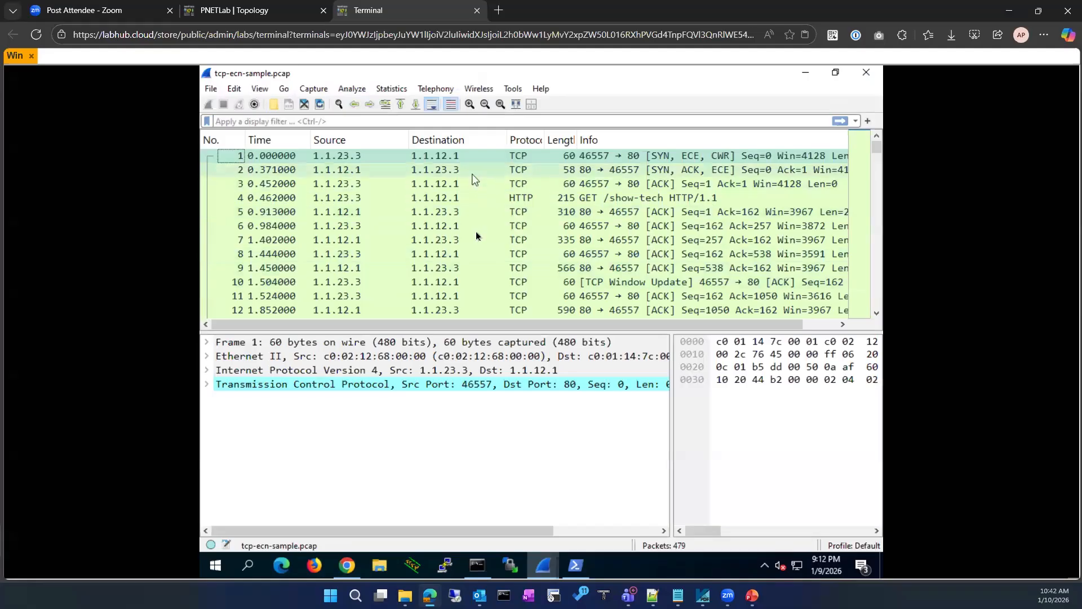
Expand the IPv4 header and inspect packet 17, then SYN-ACK packet 2
{"action": "scroll", "coordinate": [472, 247], "scroll_direction": "down", "scroll_amount": 3}
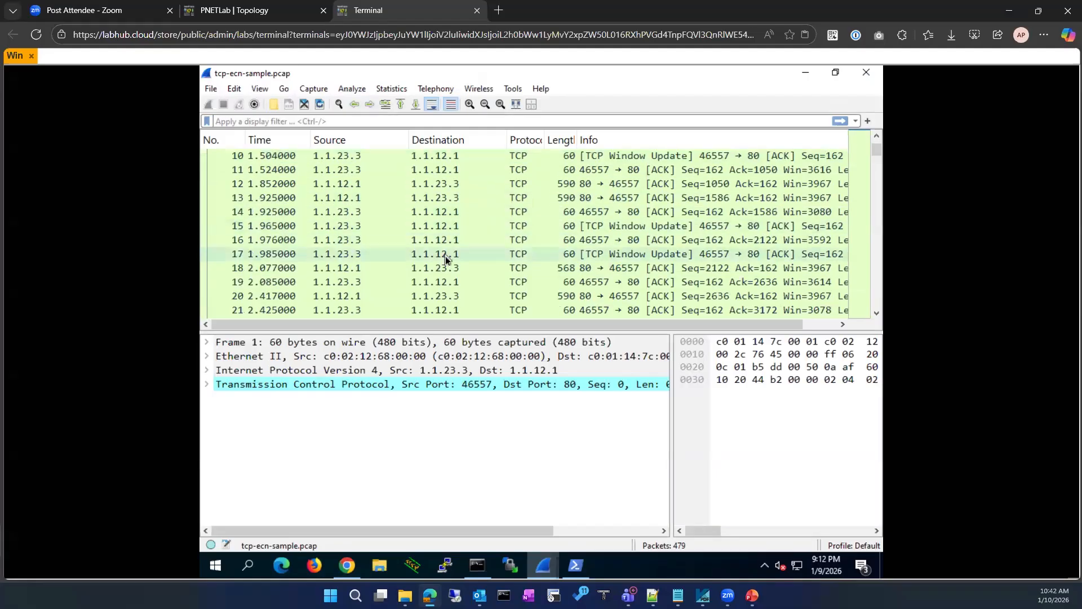
{"action": "left_click", "coordinate": [445, 256]}
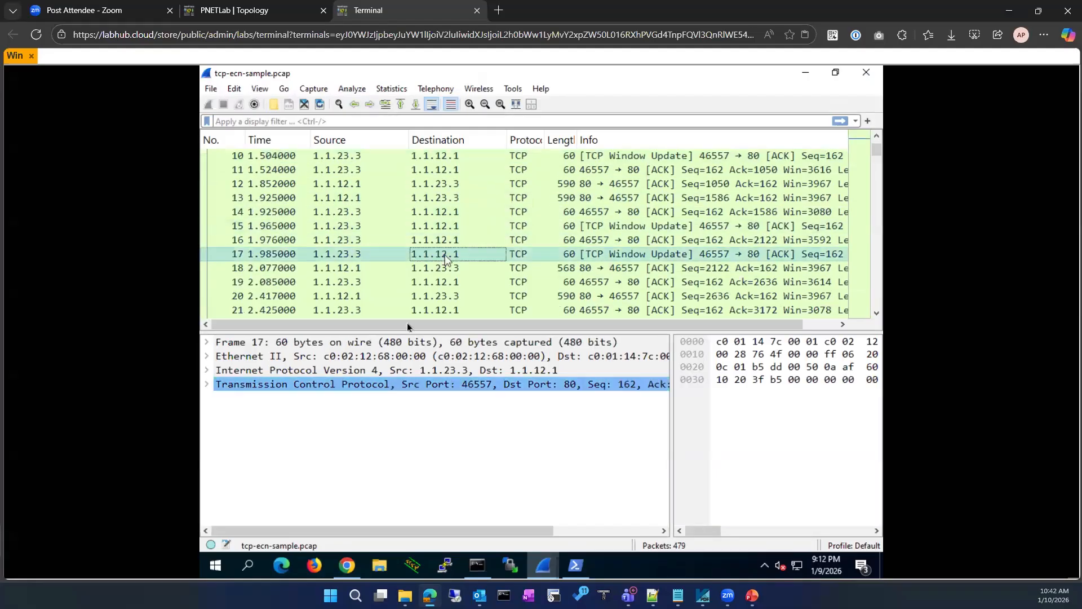
{"action": "left_click", "coordinate": [207, 371]}
{"action": "scroll", "coordinate": [384, 237], "scroll_direction": "up", "scroll_amount": 3}
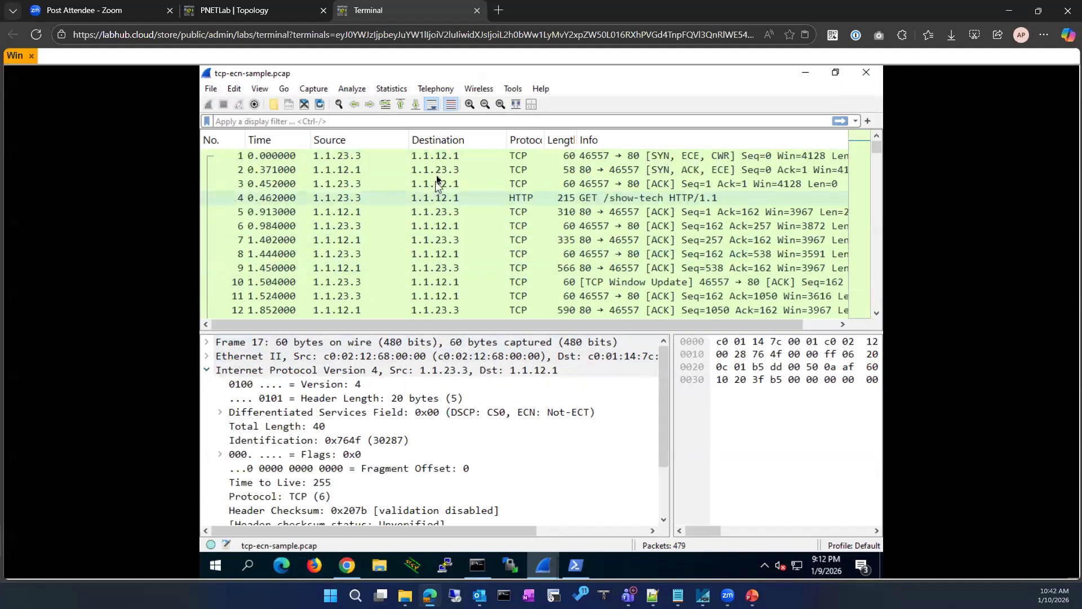
{"action": "left_click", "coordinate": [436, 174]}
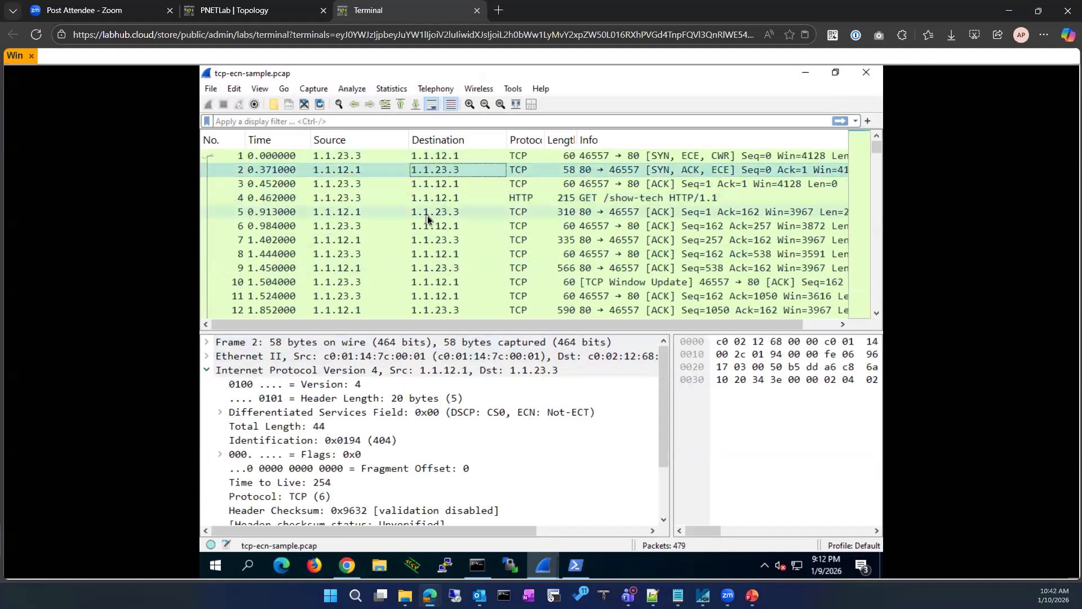
Check the DSCP/ECN marking of packets 54, 68 (CWR), 62 and 67
{"action": "scroll", "coordinate": [427, 215], "scroll_direction": "down", "scroll_amount": 3}
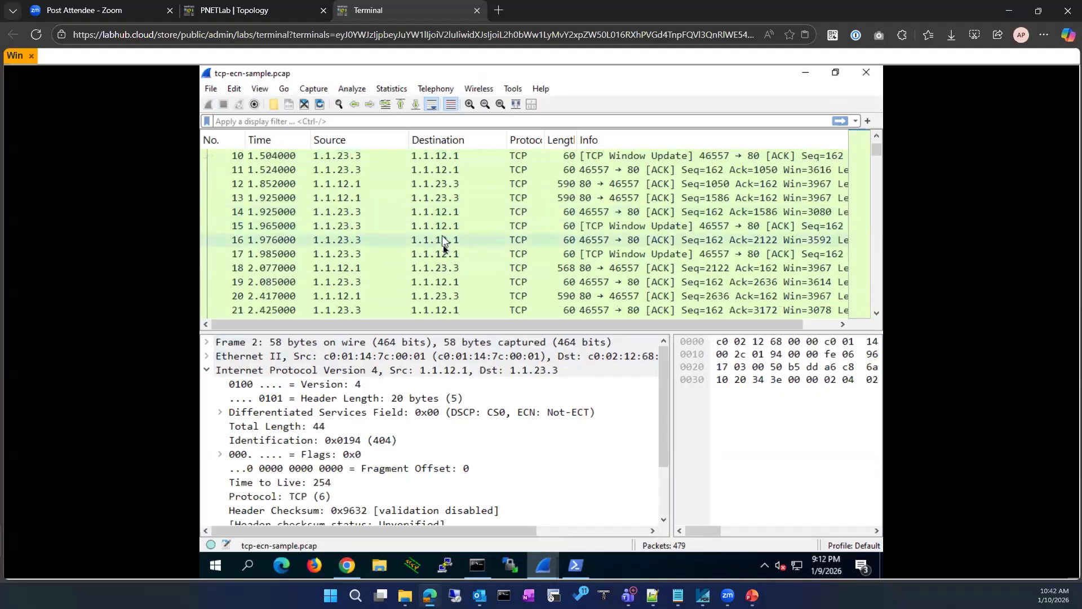
{"action": "scroll", "coordinate": [443, 267], "scroll_direction": "down", "scroll_amount": 11}
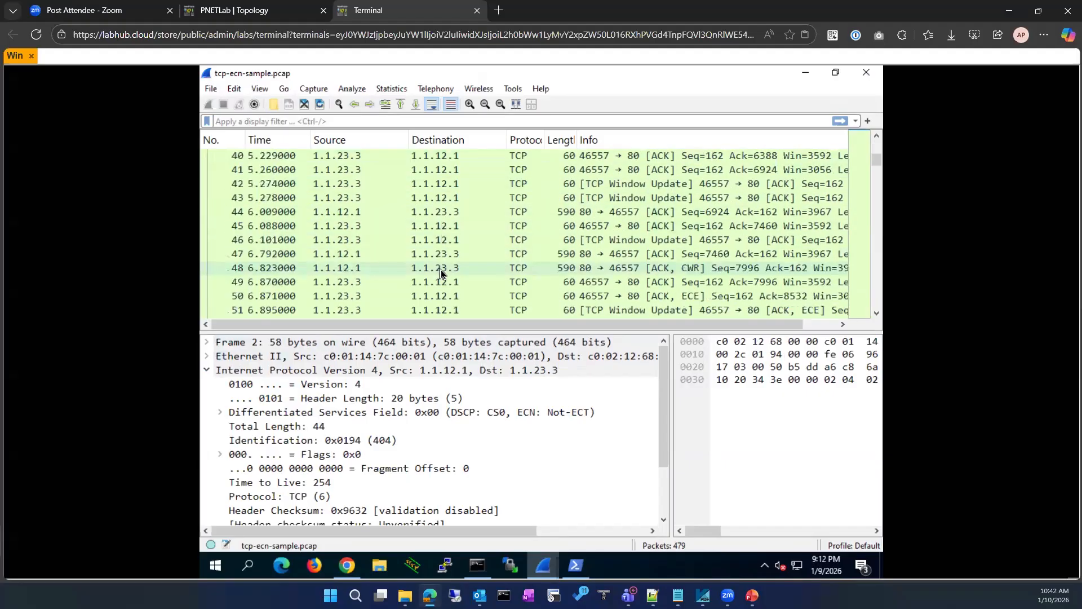
{"action": "scroll", "coordinate": [492, 265], "scroll_direction": "down", "scroll_amount": 1}
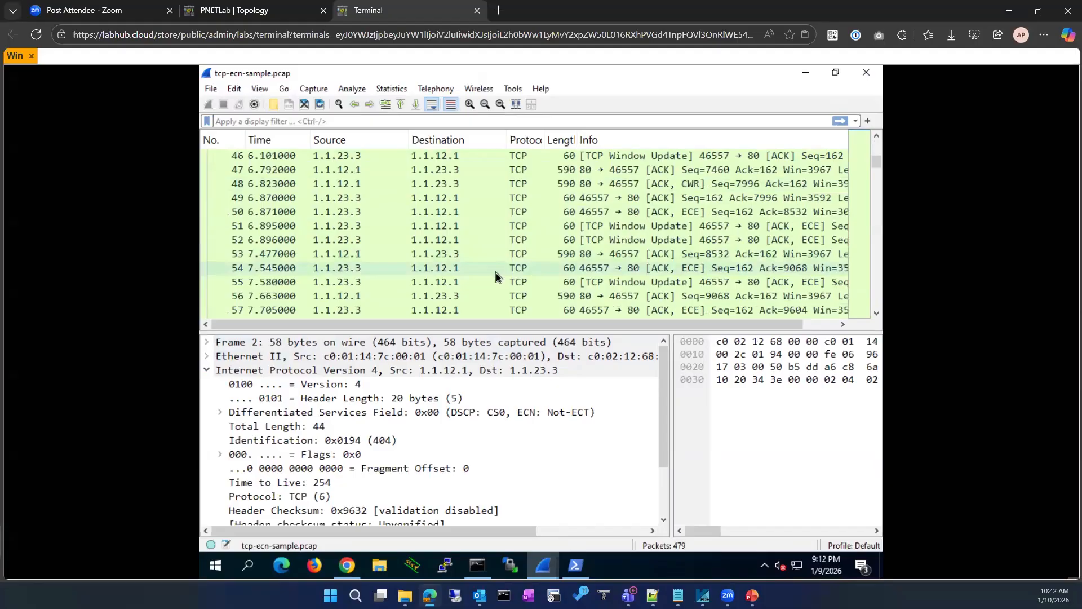
{"action": "left_click", "coordinate": [496, 273]}
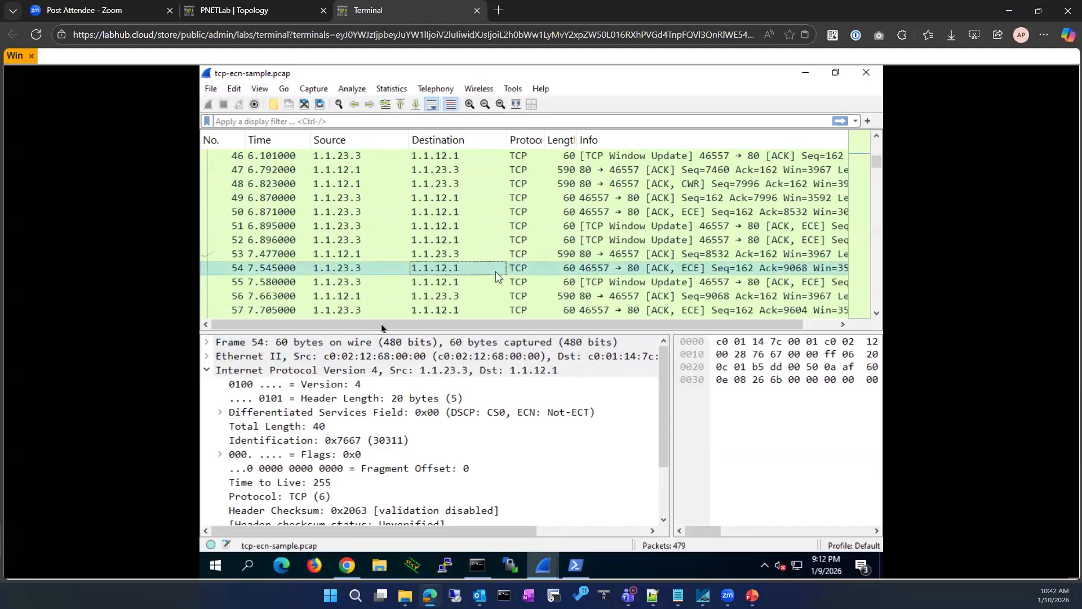
{"action": "scroll", "coordinate": [427, 298], "scroll_direction": "down", "scroll_amount": 4}
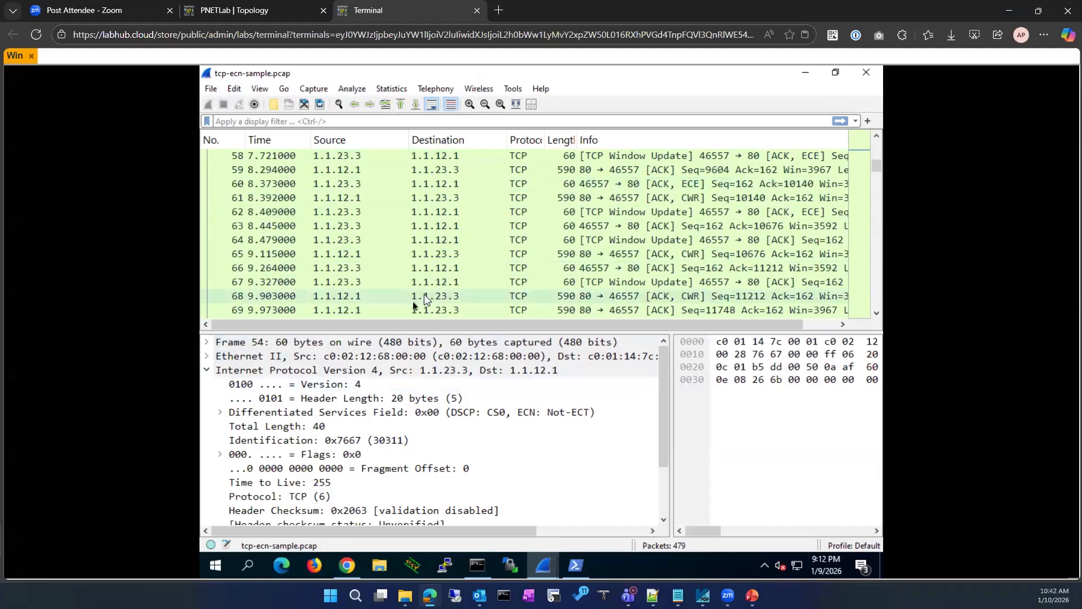
{"action": "left_click", "coordinate": [417, 300]}
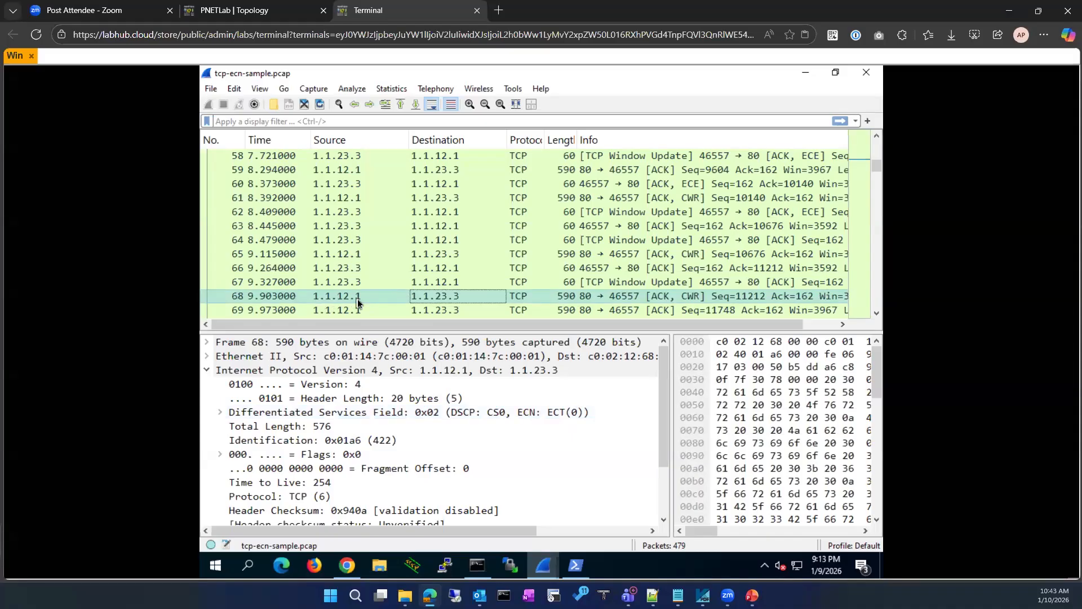
{"action": "left_click", "coordinate": [542, 412]}
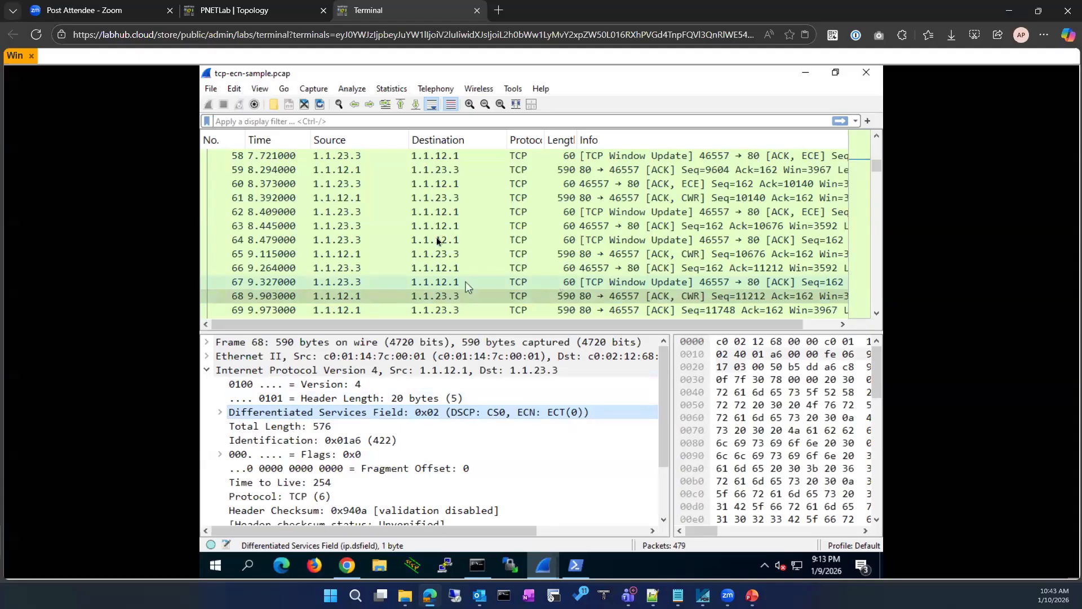
{"action": "left_click", "coordinate": [395, 211]}
{"action": "left_click", "coordinate": [410, 282]}
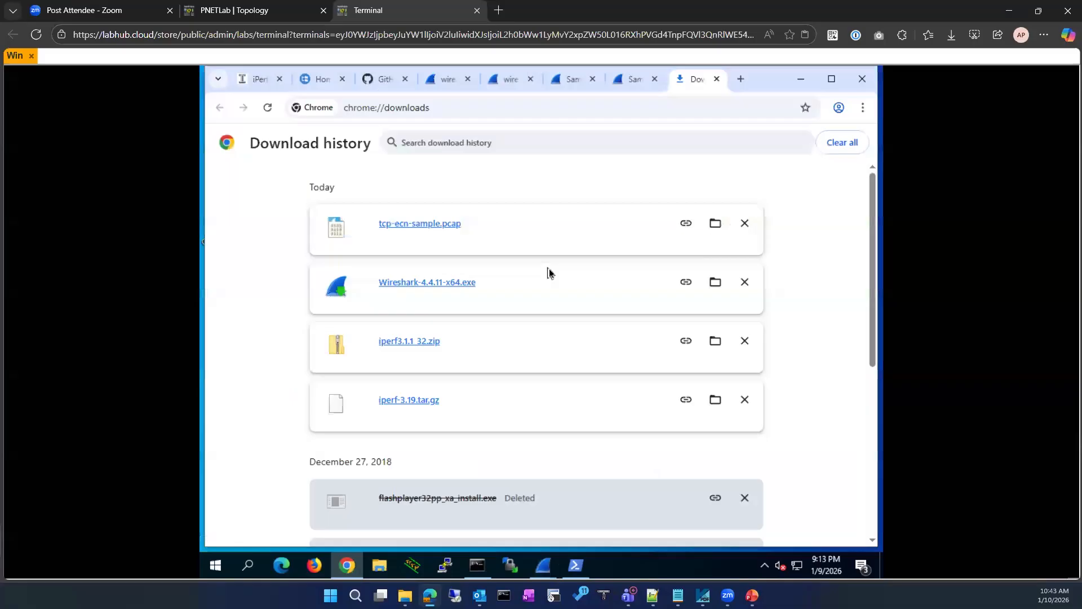
Minimize Chrome's Download history window
{"action": "left_click", "coordinate": [801, 80]}
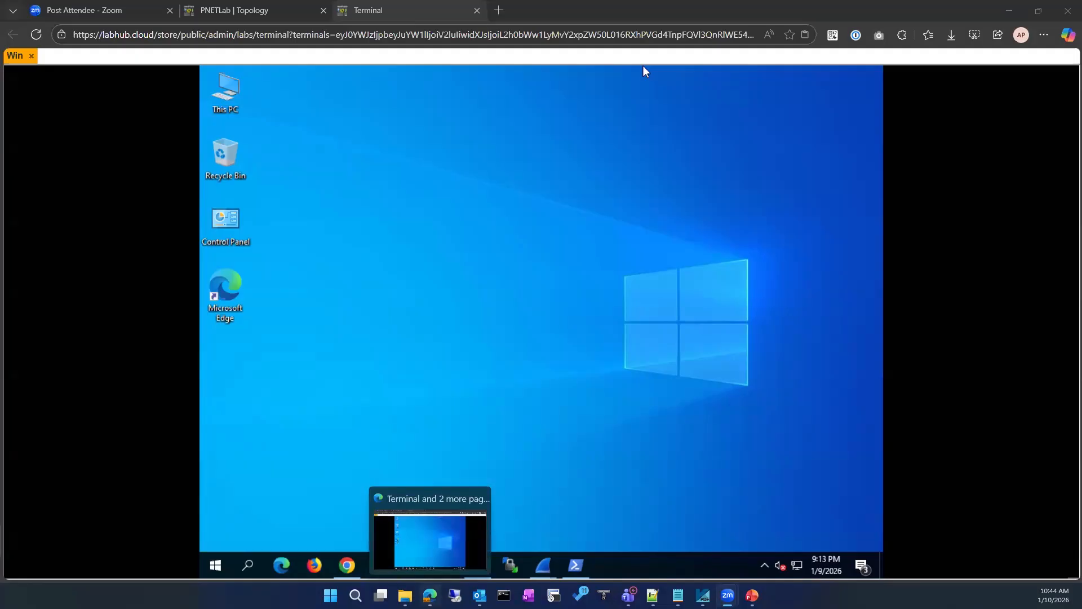
Bring the remote Wireshark window with tcp-ecn-sample.pcap back to the front
{"action": "left_click", "coordinate": [431, 594]}
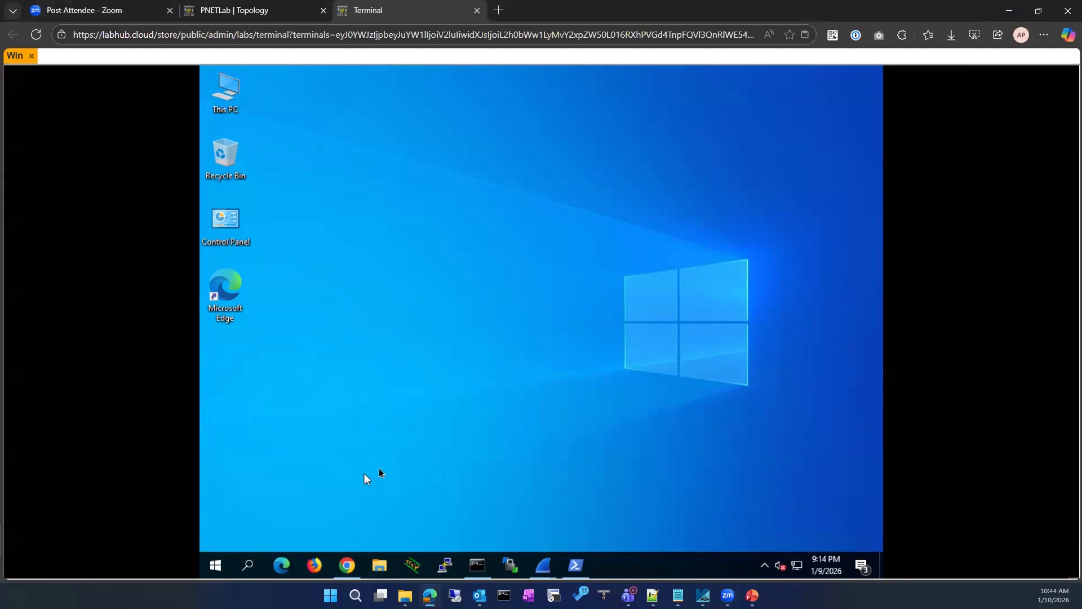
{"action": "mouse_move", "coordinate": [353, 572]}
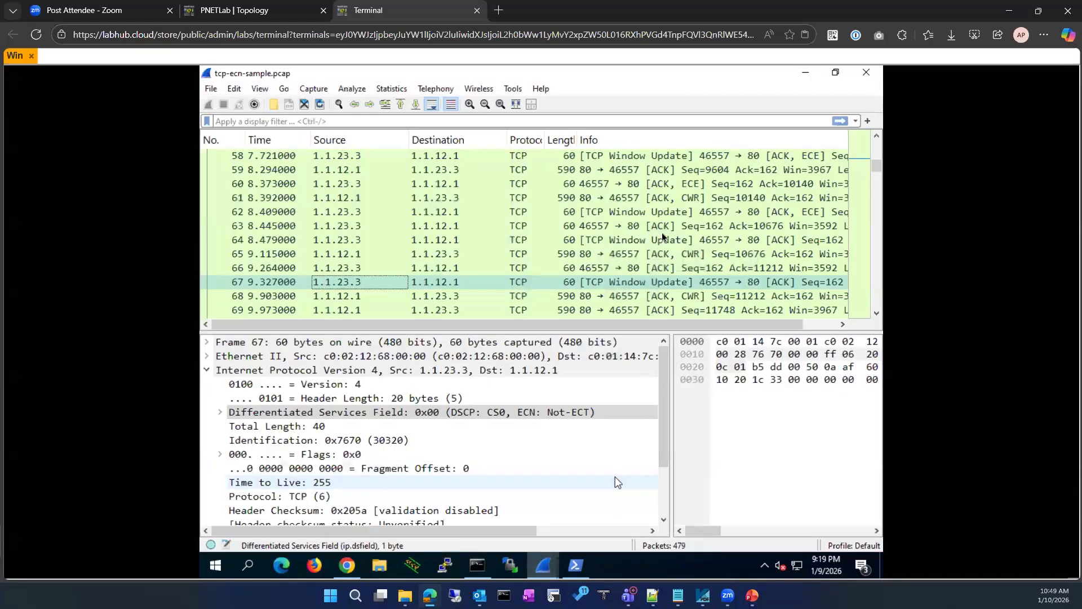
Select SYN-ACK packet 2, collapse its IPv4 header and expand TCP to show flags 0x052
{"action": "scroll", "coordinate": [659, 236], "scroll_direction": "up", "scroll_amount": 19}
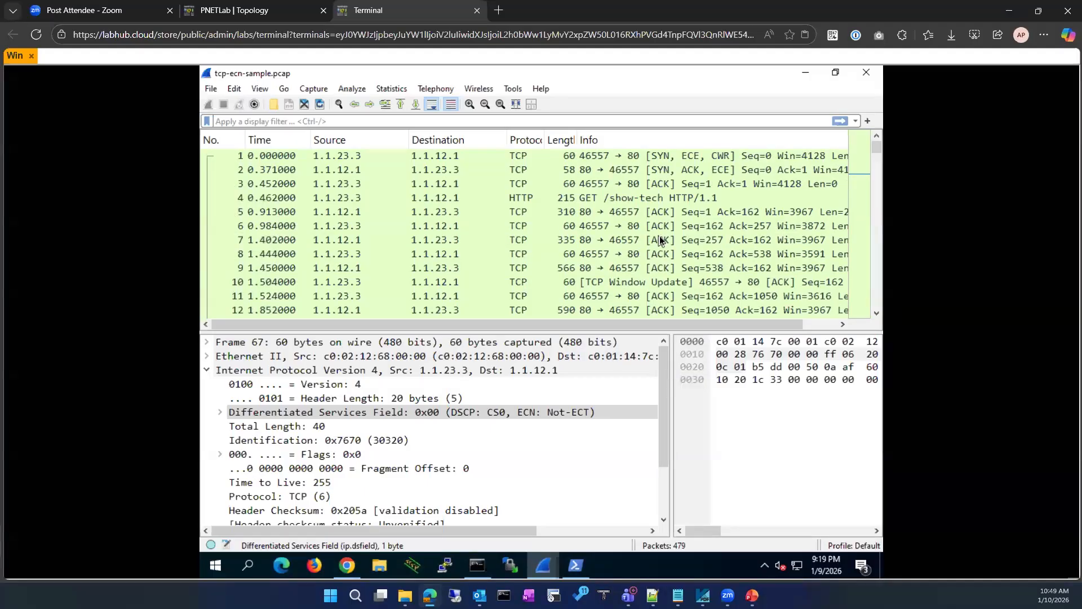
{"action": "left_click", "coordinate": [548, 169]}
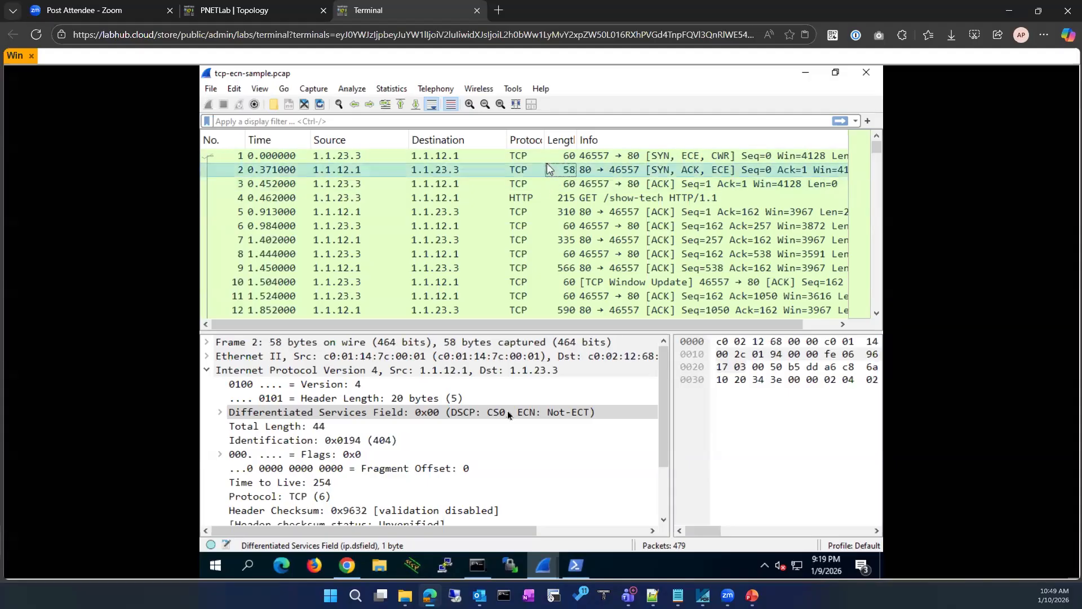
{"action": "scroll", "coordinate": [448, 460], "scroll_direction": "down", "scroll_amount": 2}
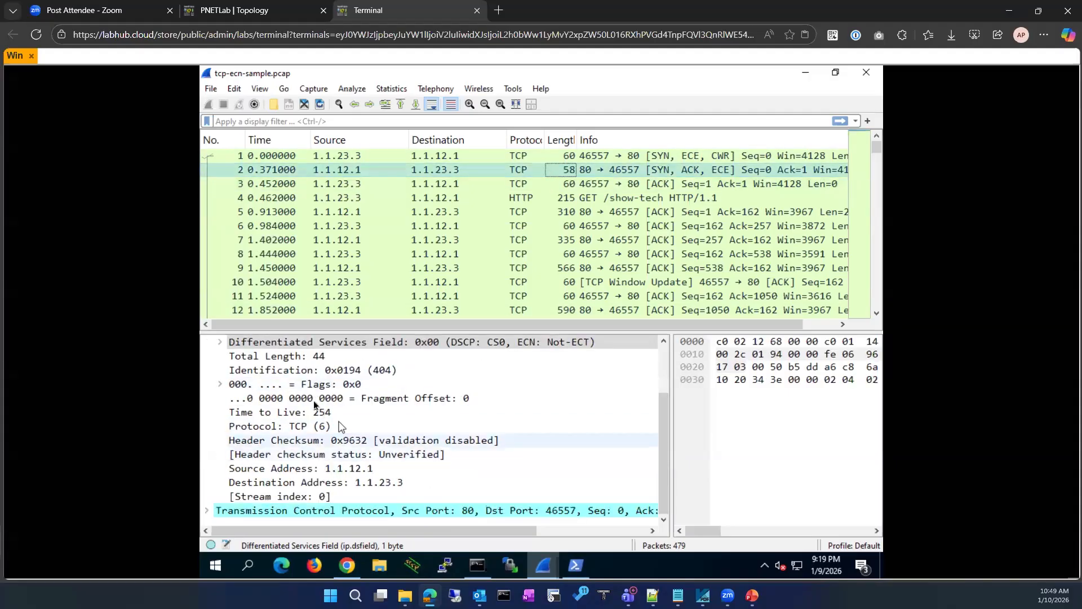
{"action": "scroll", "coordinate": [448, 460], "scroll_direction": "up", "scroll_amount": 2}
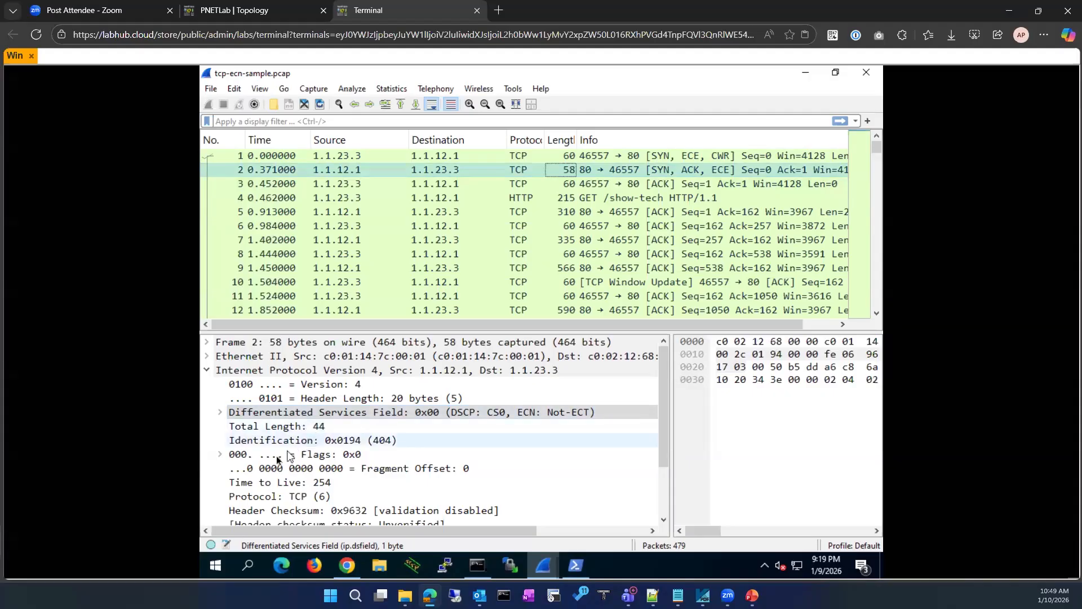
{"action": "left_click", "coordinate": [208, 371]}
{"action": "left_click", "coordinate": [208, 388]}
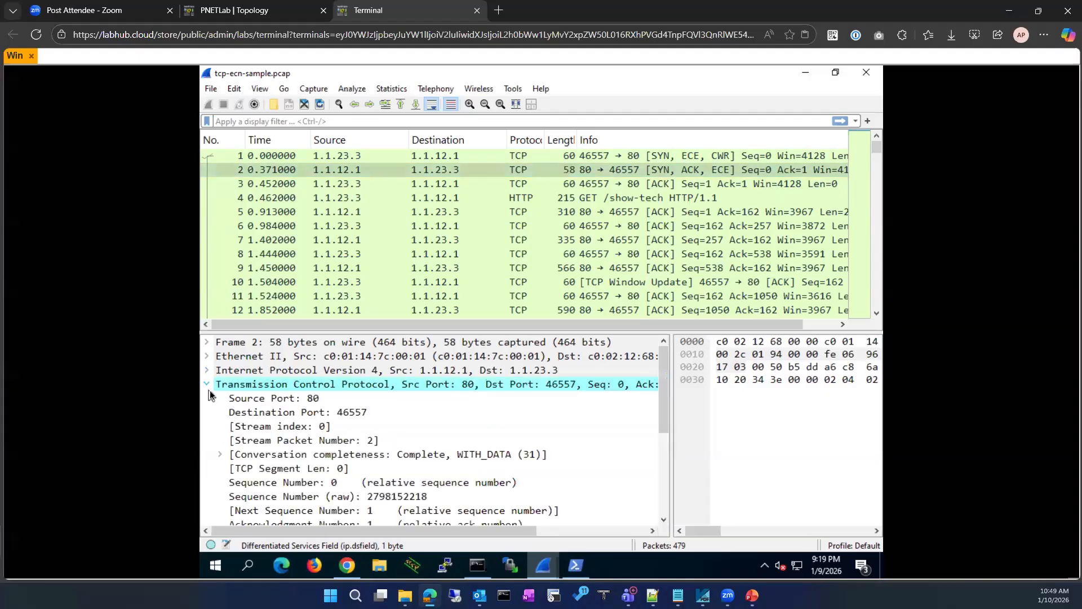
{"action": "scroll", "coordinate": [285, 478], "scroll_direction": "down", "scroll_amount": 4}
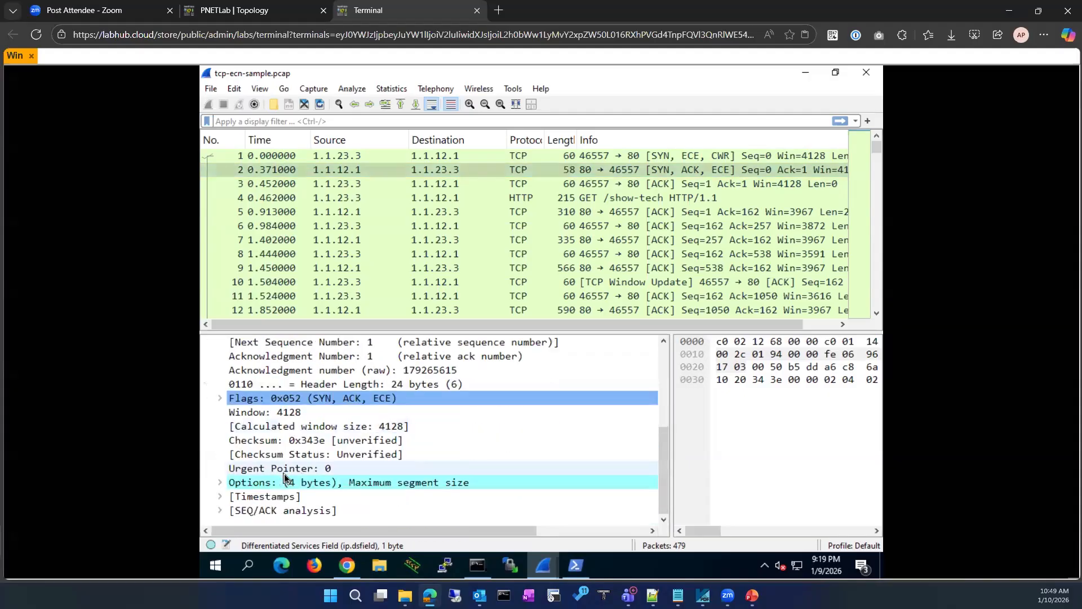
Expand packet 2's Flags 0x052 to show ECN-Echo and Acknowledgment set
{"action": "left_click", "coordinate": [221, 399]}
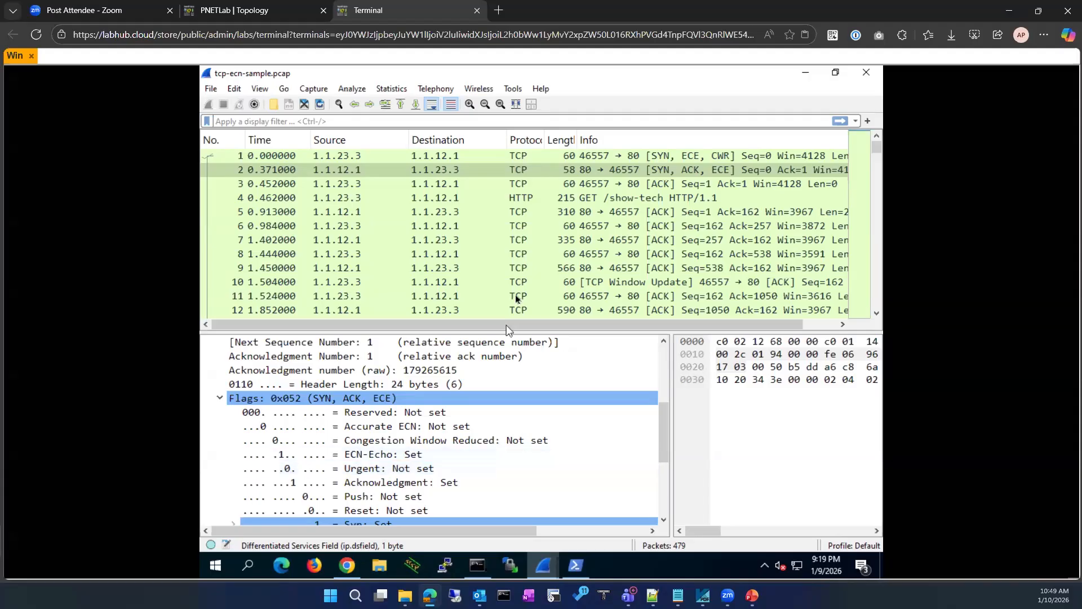
{"action": "scroll", "coordinate": [515, 293], "scroll_direction": "down", "scroll_amount": 3}
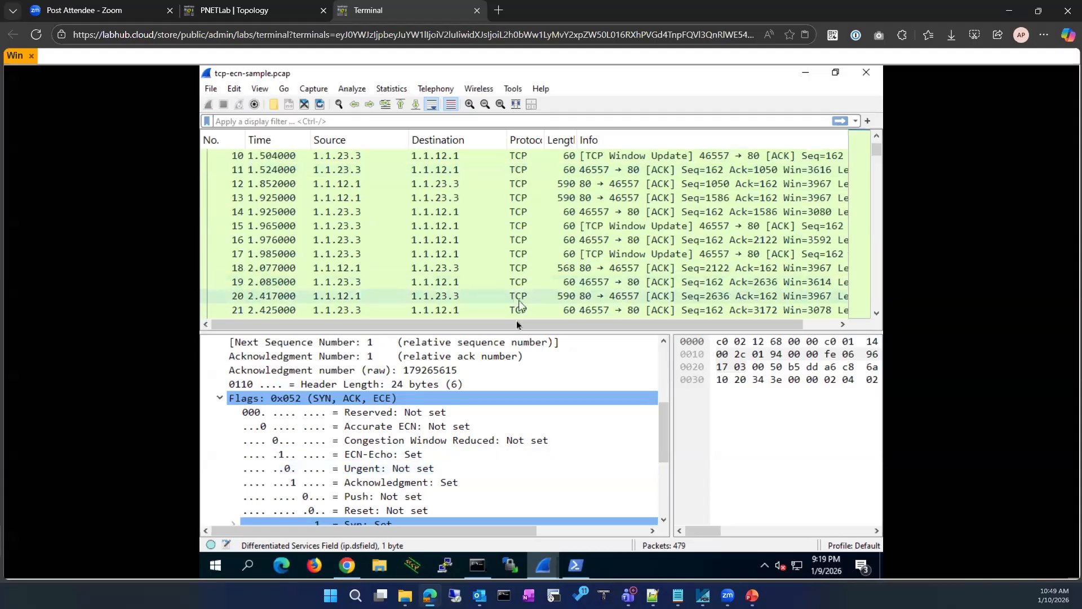
{"action": "scroll", "coordinate": [548, 323], "scroll_direction": "right", "scroll_amount": 1}
{"action": "scroll", "coordinate": [536, 282], "scroll_direction": "down", "scroll_amount": 6}
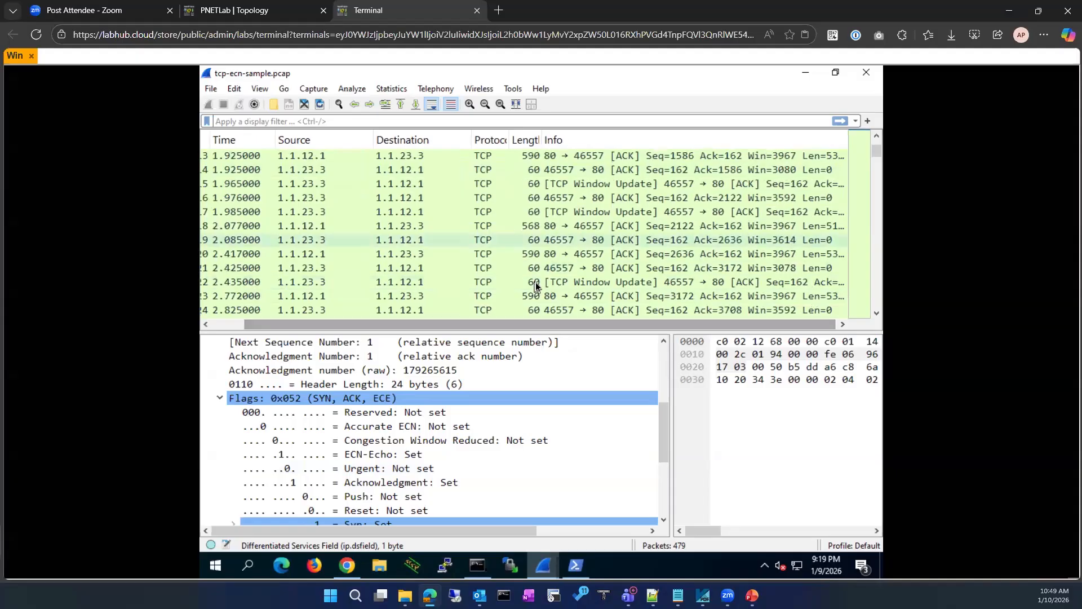
{"action": "scroll", "coordinate": [535, 282], "scroll_direction": "down", "scroll_amount": 6}
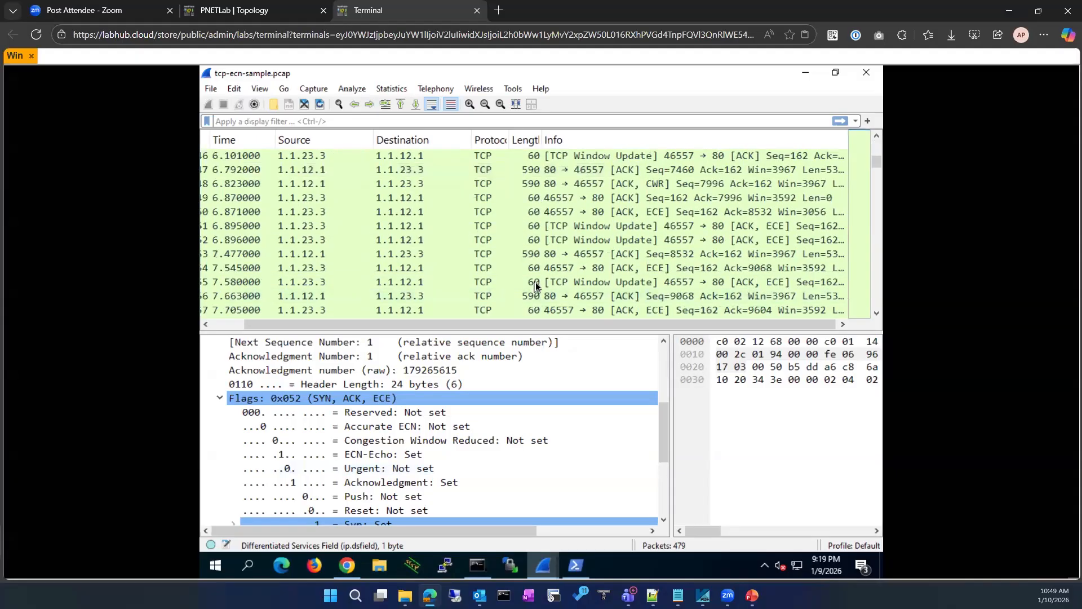
Inspect the header details of packets 54, 74 and 79
{"action": "left_click", "coordinate": [551, 273]}
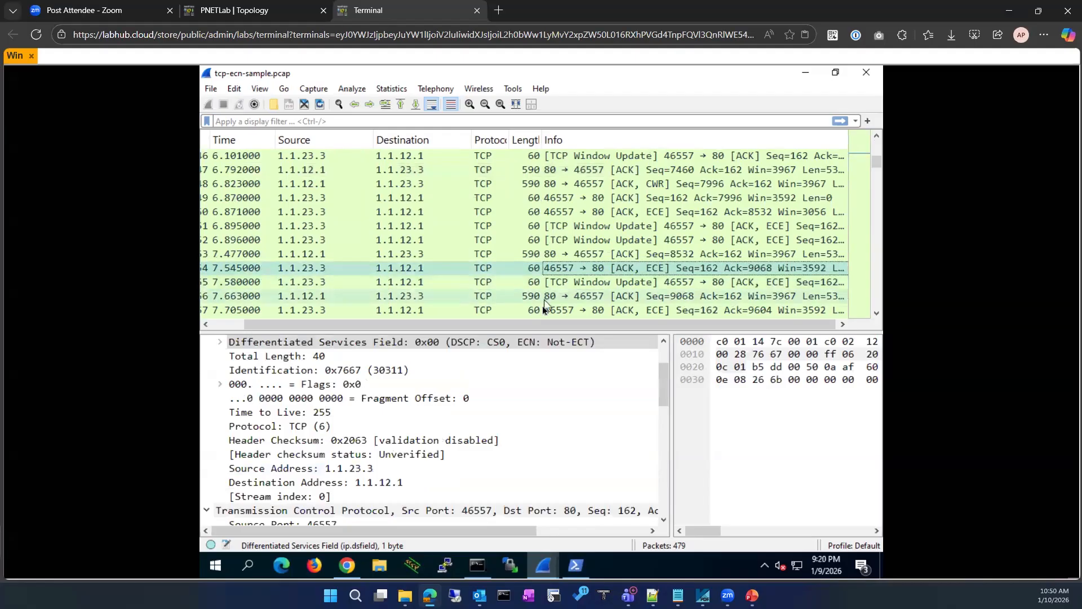
{"action": "scroll", "coordinate": [542, 279], "scroll_direction": "down", "scroll_amount": 3}
{"action": "scroll", "coordinate": [420, 275], "scroll_direction": "down", "scroll_amount": 2}
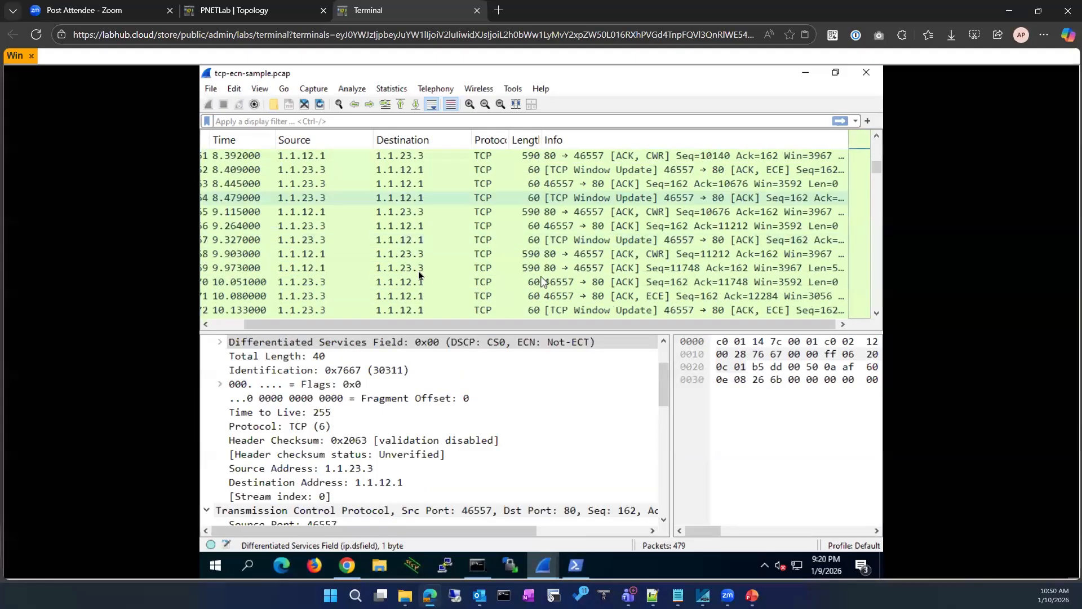
{"action": "scroll", "coordinate": [417, 281], "scroll_direction": "down", "scroll_amount": 1}
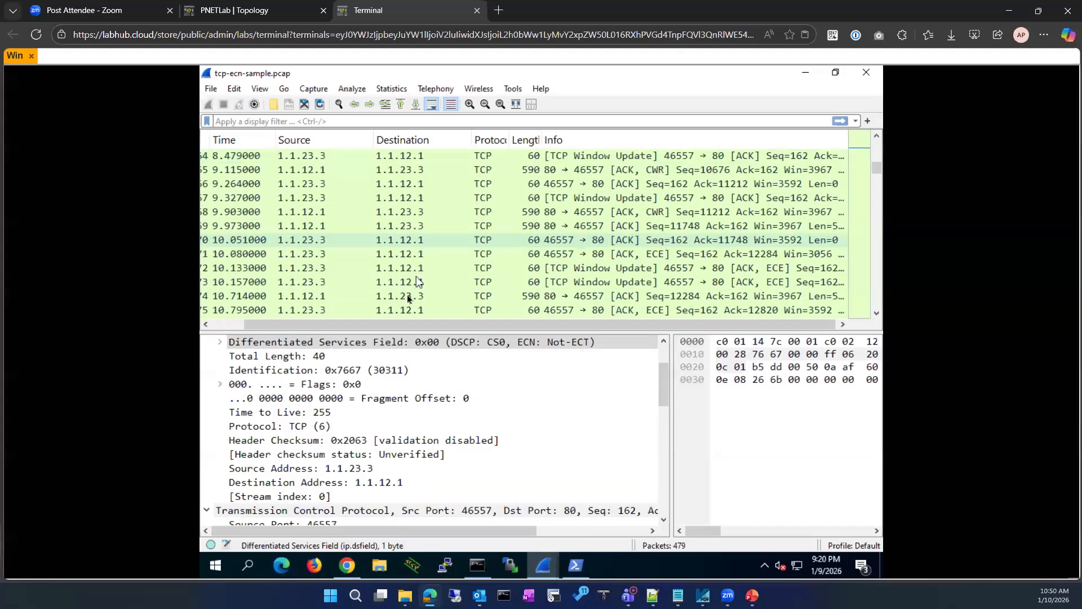
{"action": "left_click", "coordinate": [350, 301]}
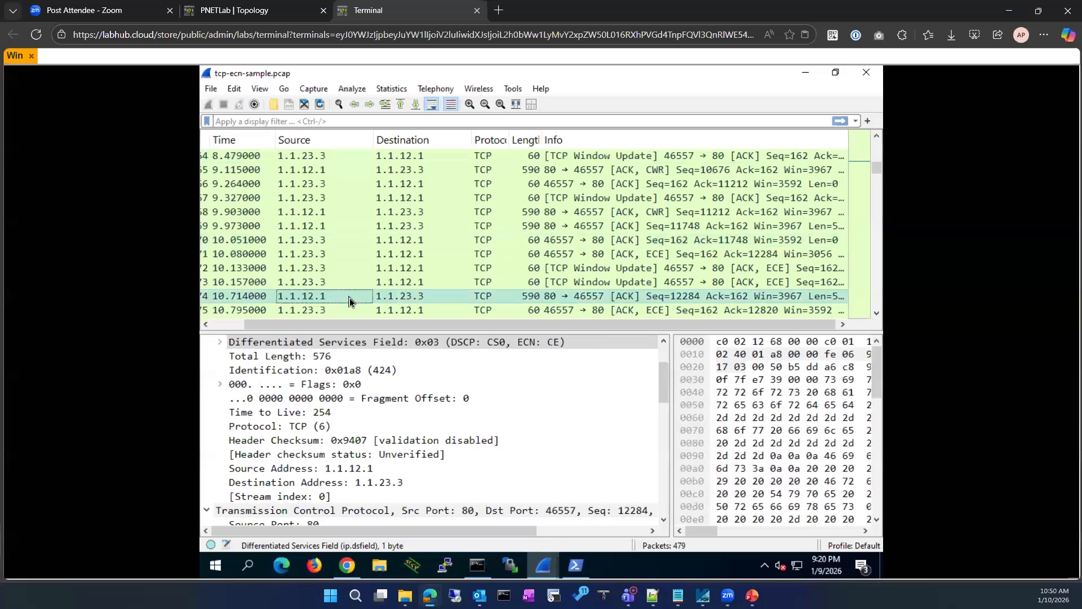
{"action": "scroll", "coordinate": [350, 302], "scroll_direction": "down", "scroll_amount": 2}
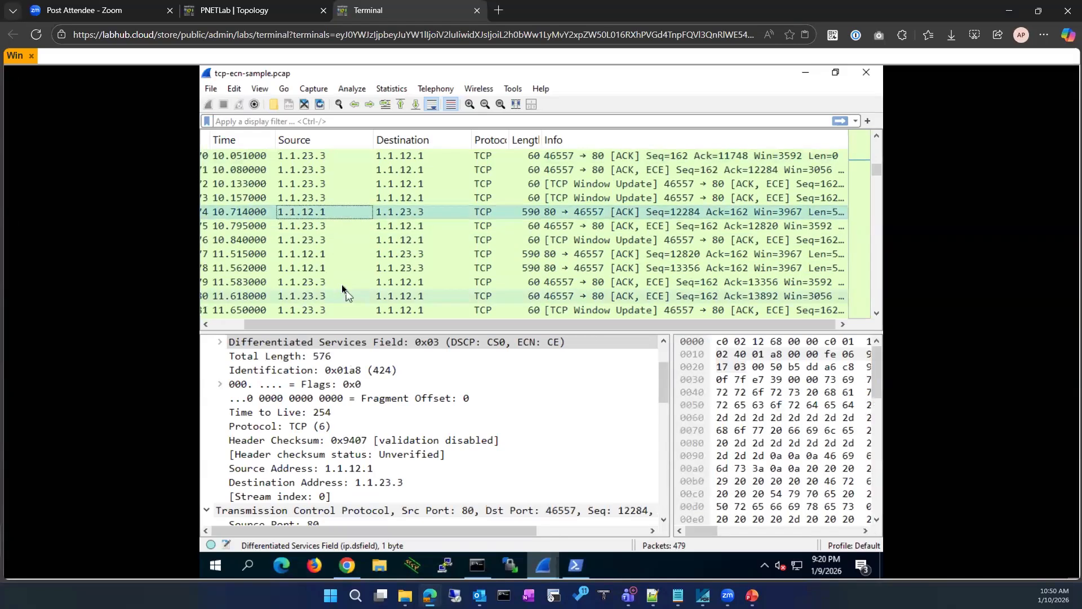
{"action": "left_click", "coordinate": [342, 283]}
Select CWR packet 89 and scroll its details to TCP flags 0x090
{"action": "scroll", "coordinate": [344, 302], "scroll_direction": "down", "scroll_amount": 4}
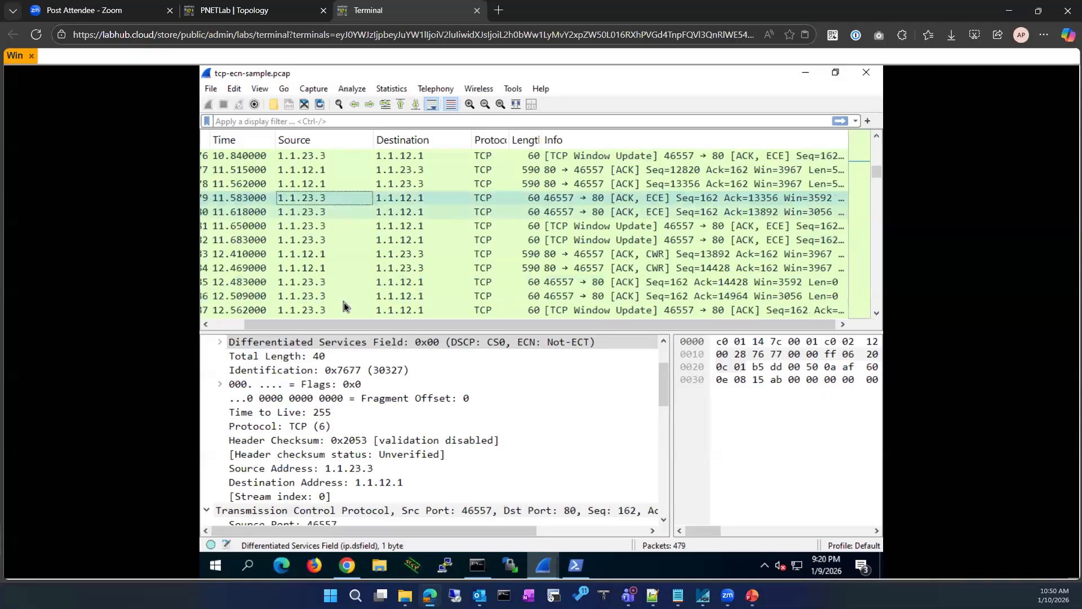
{"action": "scroll", "coordinate": [344, 302], "scroll_direction": "down", "scroll_amount": 2}
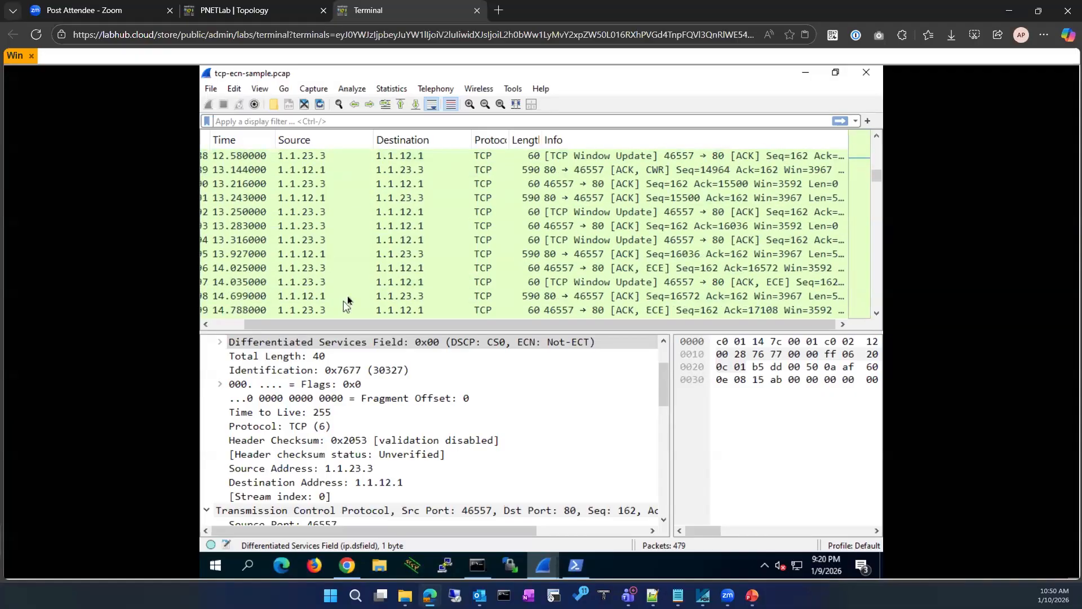
{"action": "scroll", "coordinate": [366, 254], "scroll_direction": "up", "scroll_amount": 1}
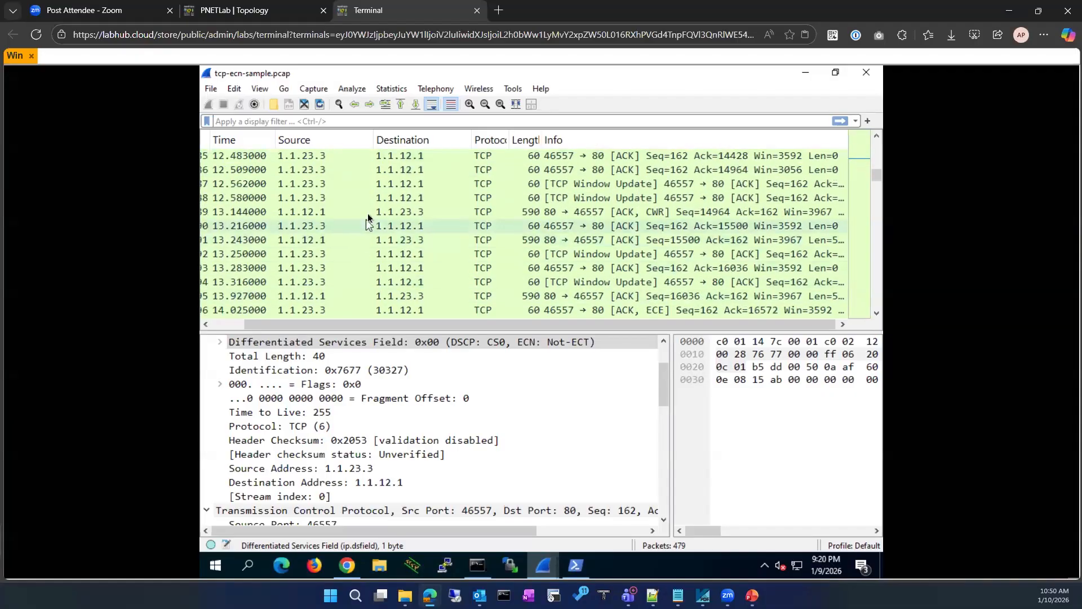
{"action": "left_click", "coordinate": [368, 214]}
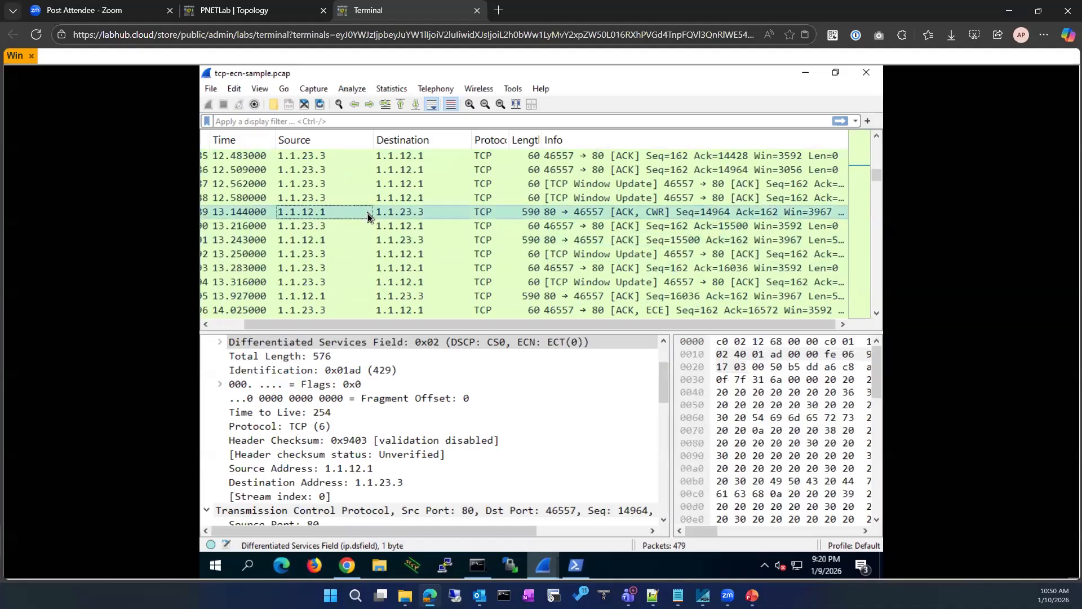
{"action": "scroll", "coordinate": [438, 442], "scroll_direction": "down", "scroll_amount": 3}
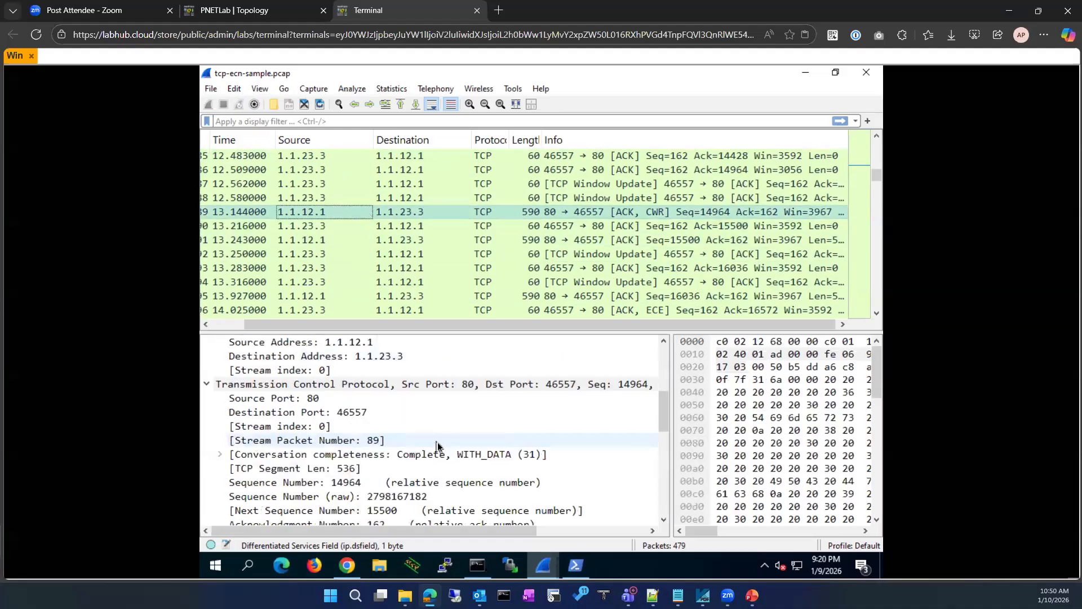
{"action": "scroll", "coordinate": [438, 443], "scroll_direction": "down", "scroll_amount": 4}
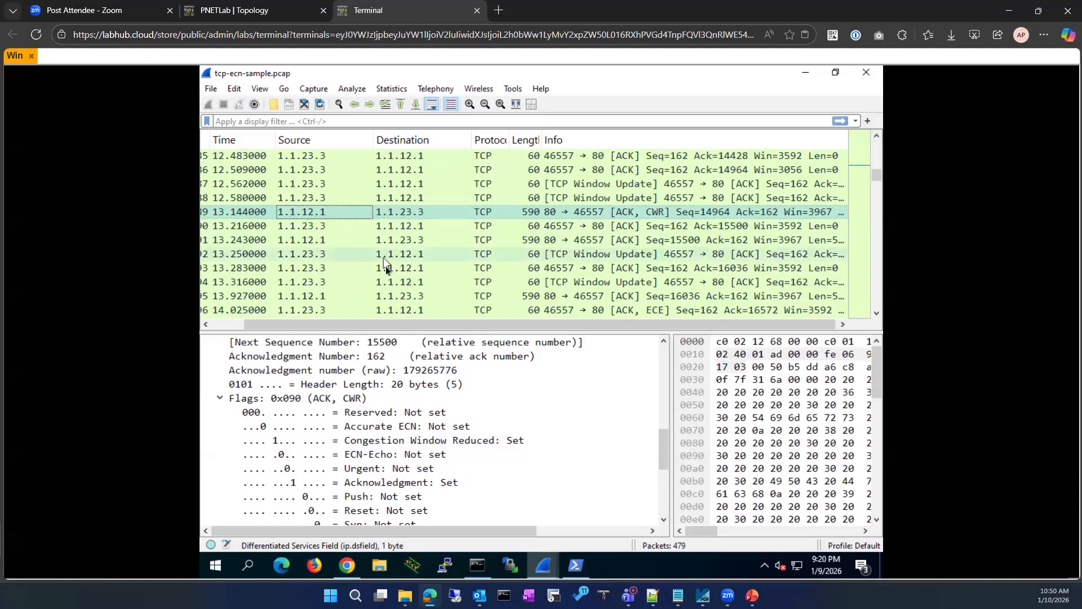
{"action": "scroll", "coordinate": [385, 267], "scroll_direction": "up", "scroll_amount": 10}
{"action": "scroll", "coordinate": [386, 268], "scroll_direction": "up", "scroll_amount": 18}
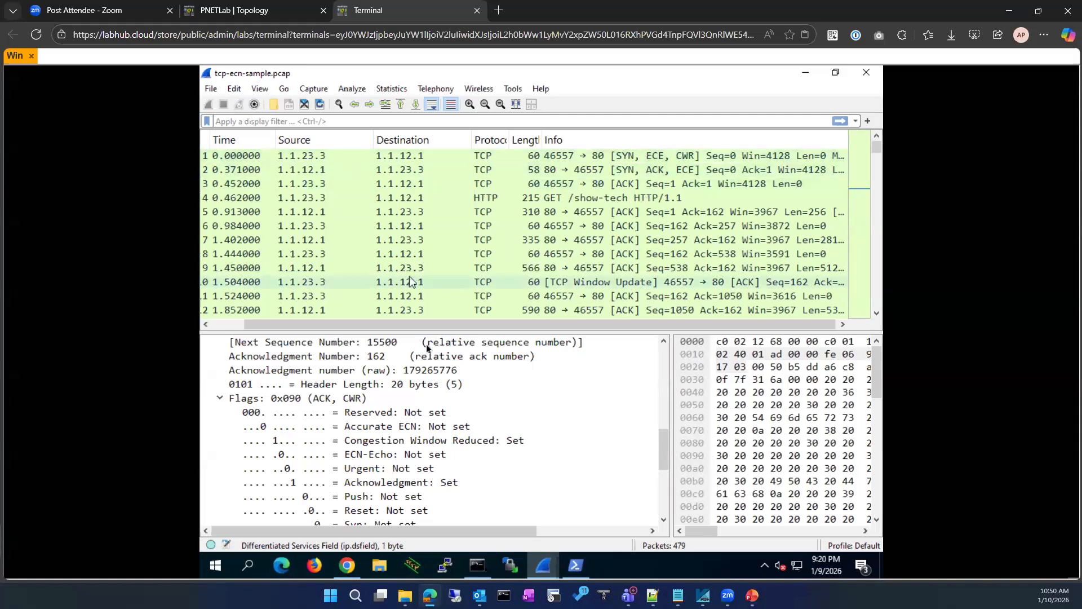
{"action": "scroll", "coordinate": [406, 440], "scroll_direction": "down", "scroll_amount": 3}
{"action": "scroll", "coordinate": [406, 440], "scroll_direction": "down", "scroll_amount": 2}
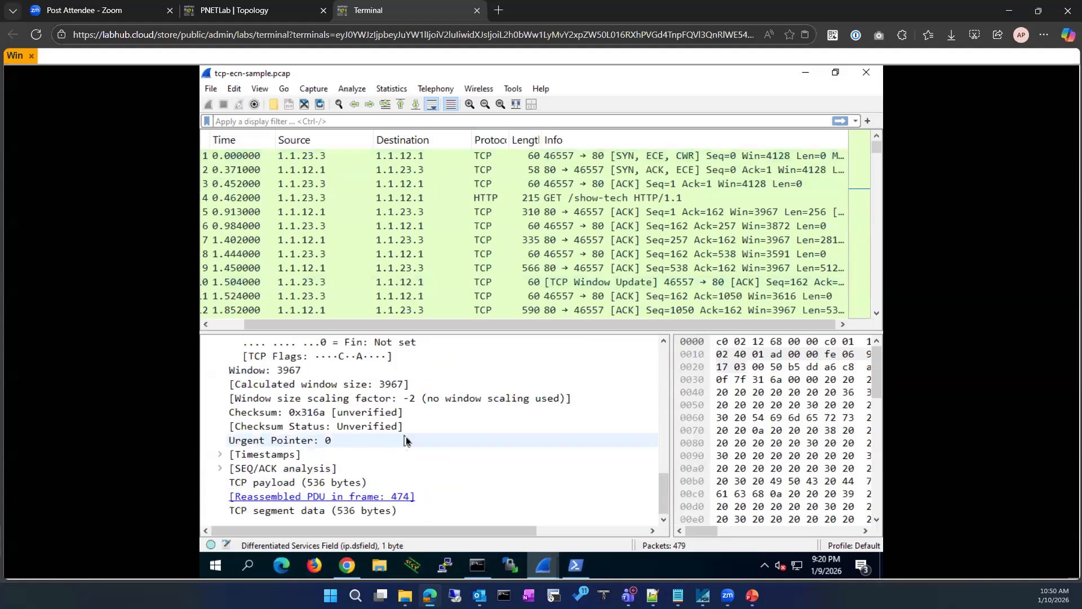
{"action": "scroll", "coordinate": [406, 440], "scroll_direction": "up", "scroll_amount": 3}
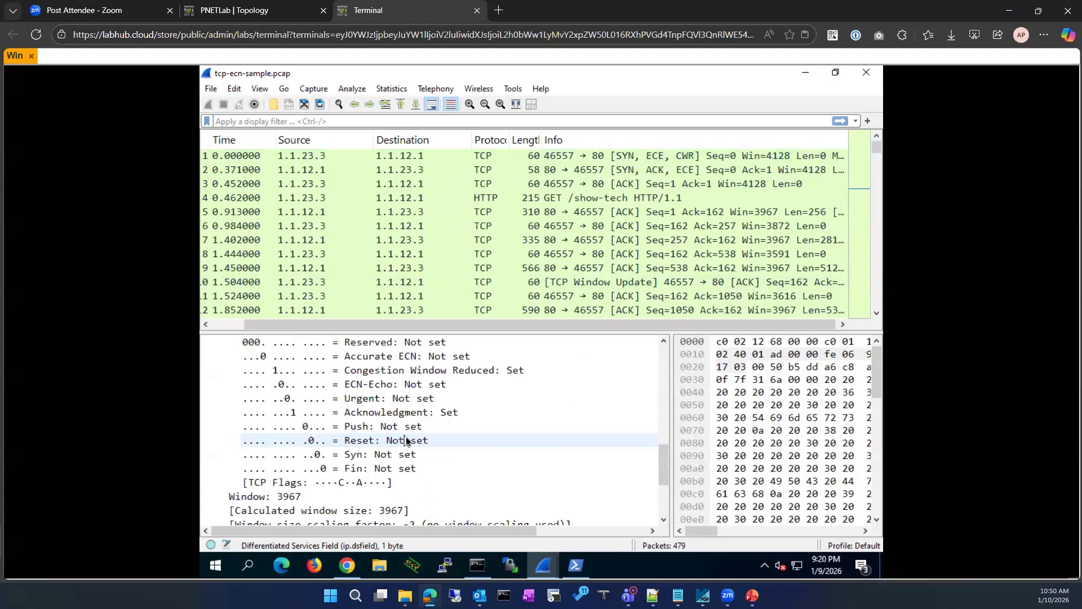
{"action": "scroll", "coordinate": [406, 439], "scroll_direction": "down", "scroll_amount": 3}
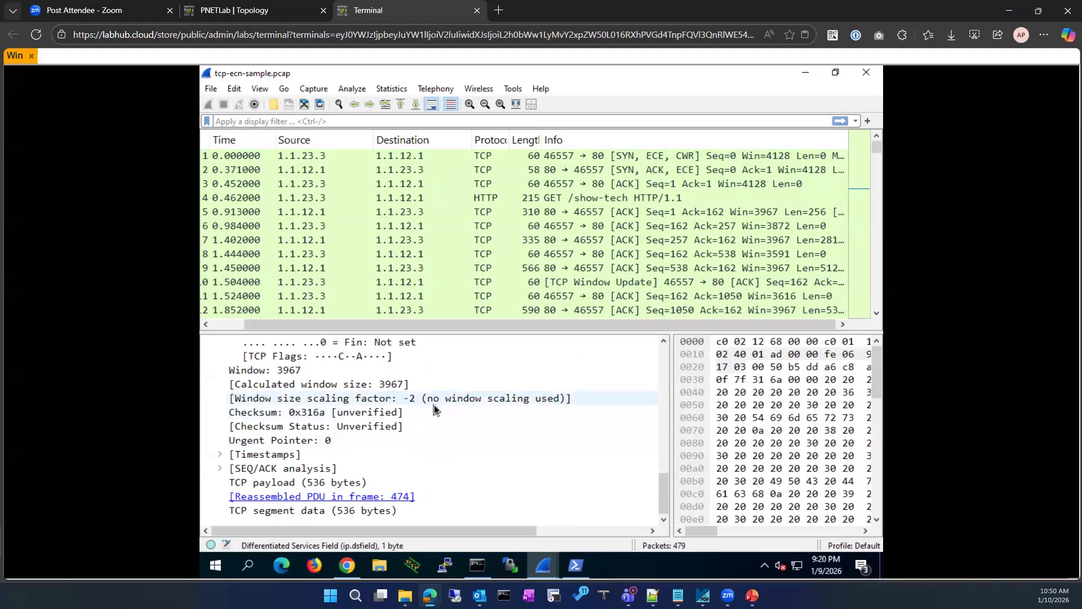
{"action": "scroll", "coordinate": [434, 404], "scroll_direction": "up", "scroll_amount": 4}
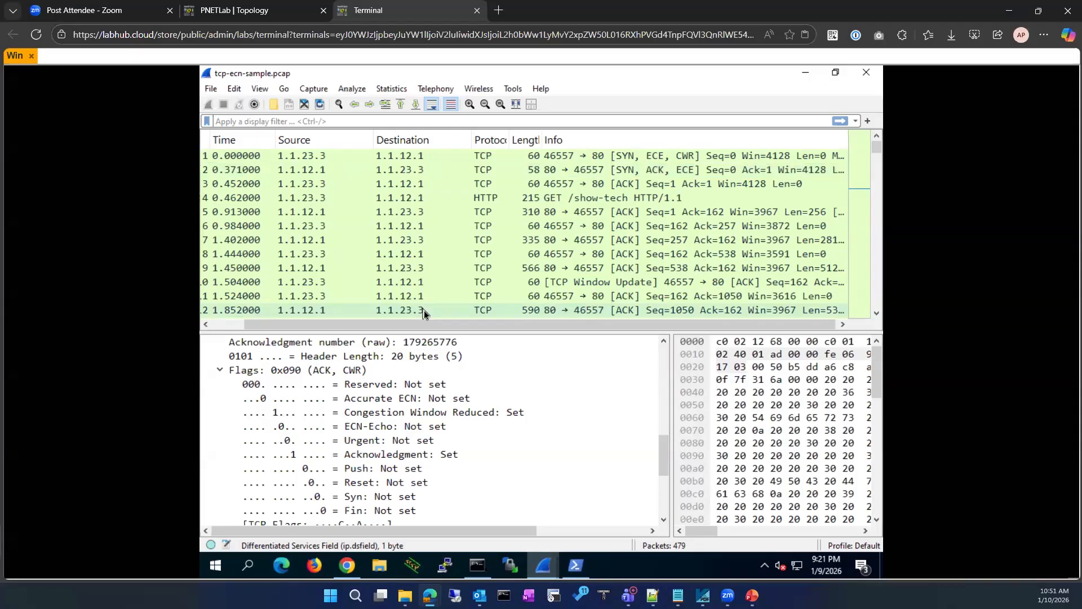
{"action": "scroll", "coordinate": [381, 420], "scroll_direction": "down", "scroll_amount": 4}
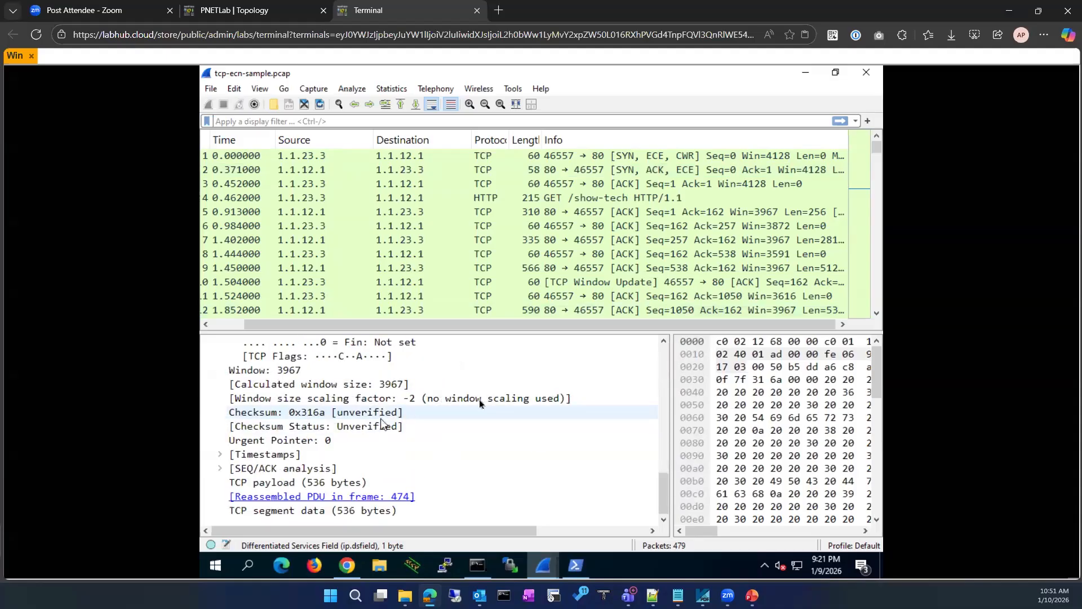
{"action": "scroll", "coordinate": [513, 378], "scroll_direction": "up", "scroll_amount": 9}
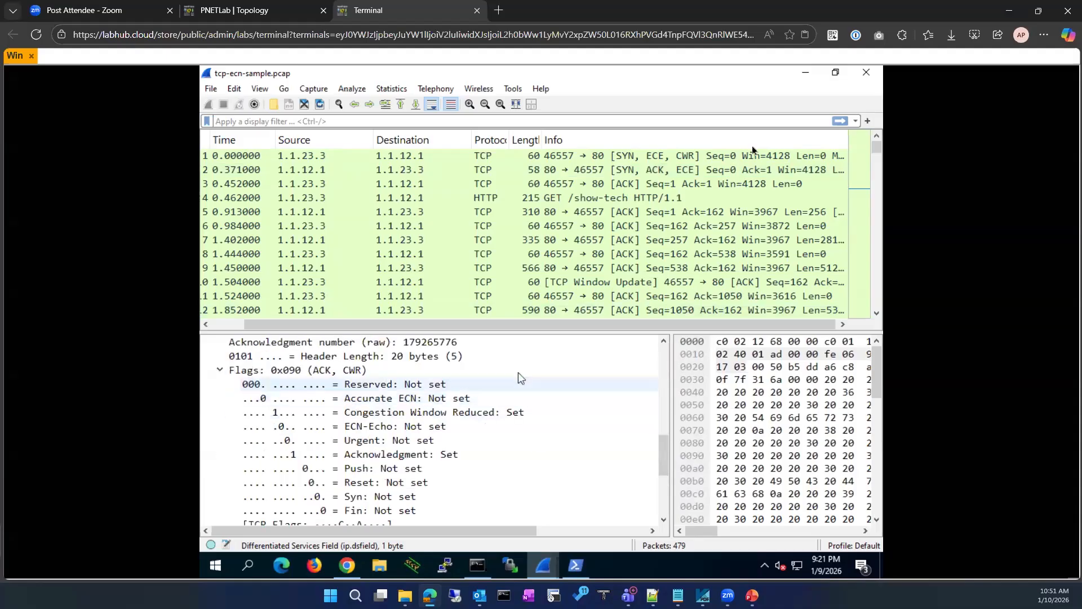
Minimize the remote Wireshark window
{"action": "left_click", "coordinate": [805, 73]}
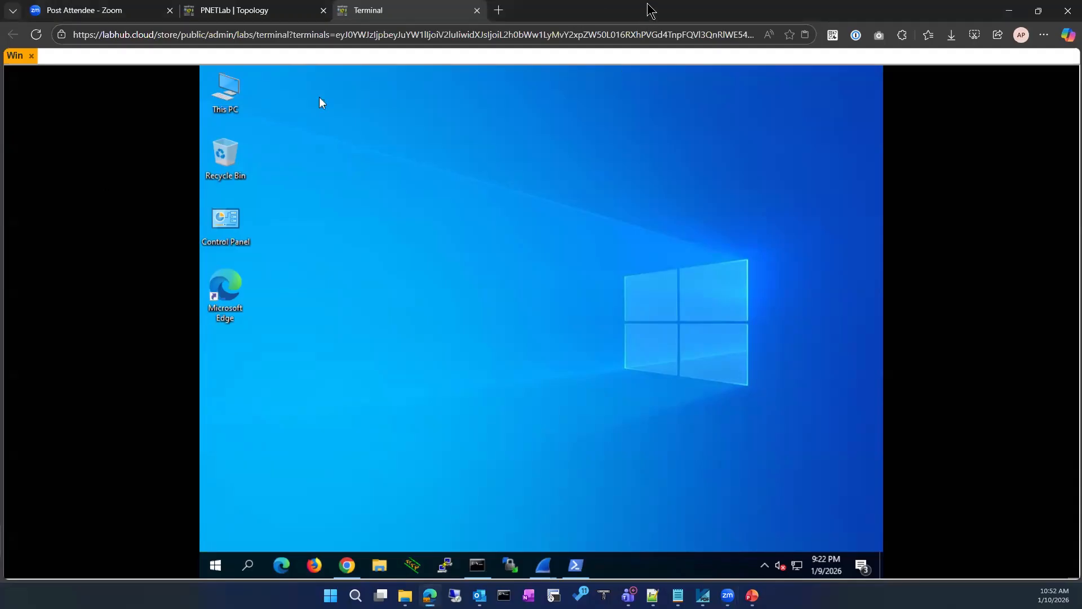
Switch to the host Wireshark with the tutorial capture and widen the SQN# column
{"action": "left_click_drag", "start_coordinate": [647, 4], "coordinate": [647, 0]}
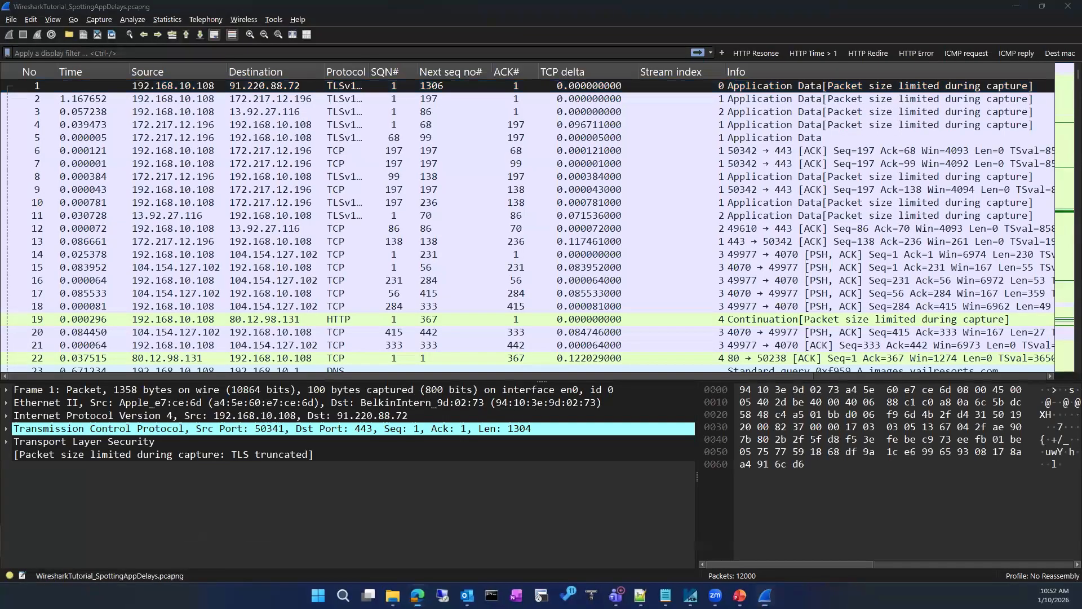
{"action": "left_click", "coordinate": [313, 280]}
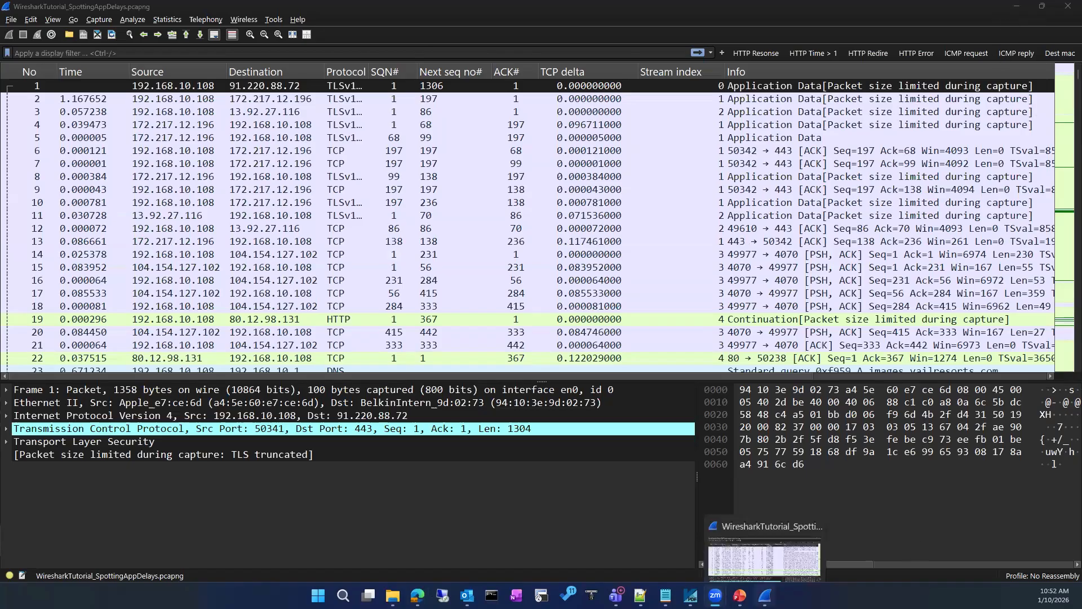
{"action": "left_click", "coordinate": [765, 595]}
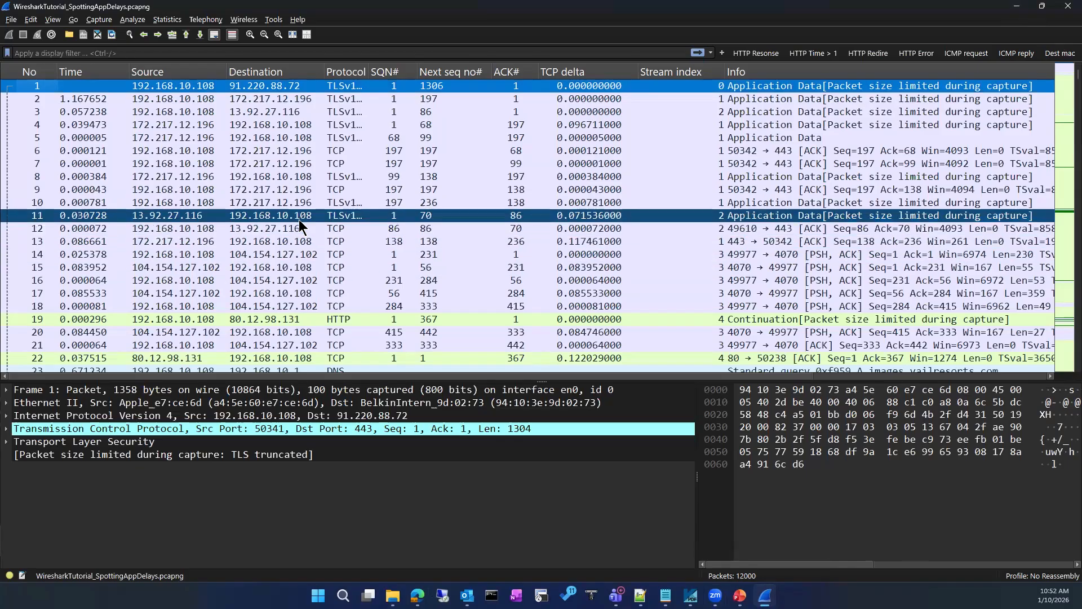
{"action": "scroll", "coordinate": [302, 229], "scroll_direction": "down", "scroll_amount": 20}
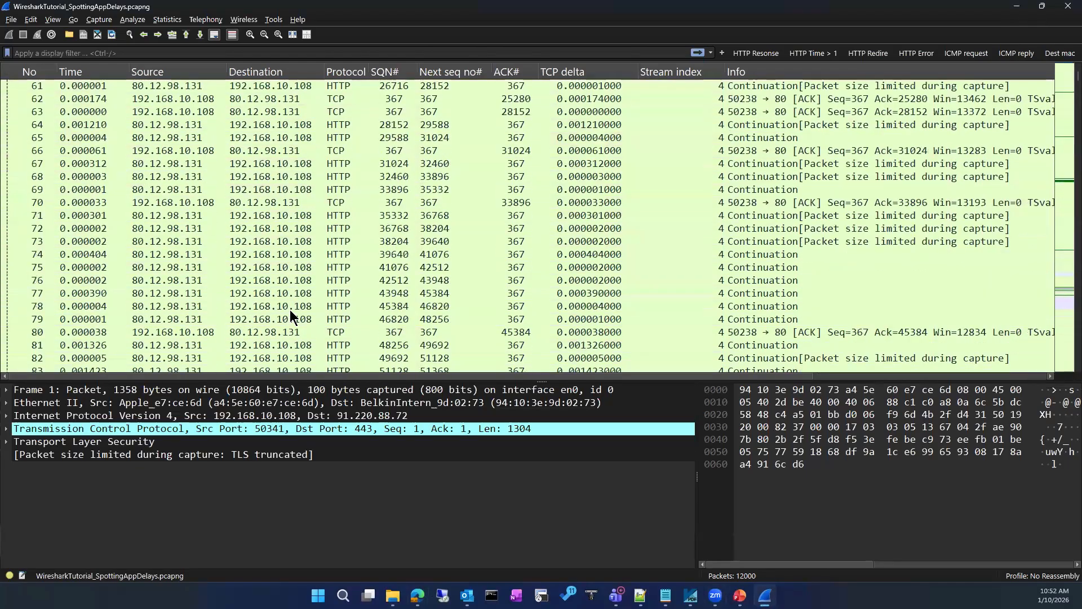
{"action": "scroll", "coordinate": [291, 312], "scroll_direction": "up", "scroll_amount": 20}
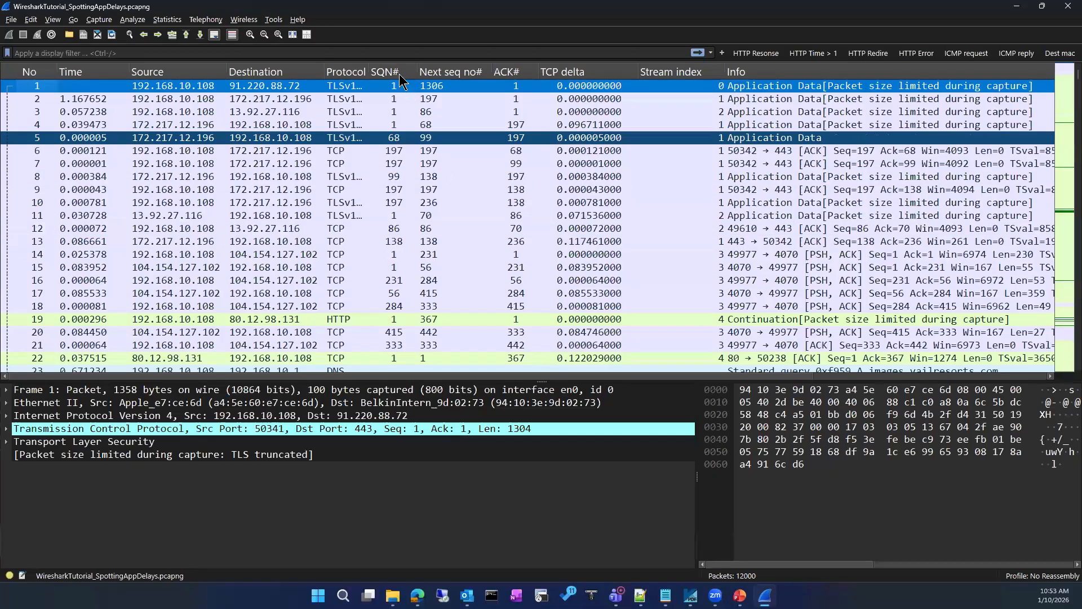
{"action": "left_click_drag", "start_coordinate": [419, 71], "coordinate": [431, 71]}
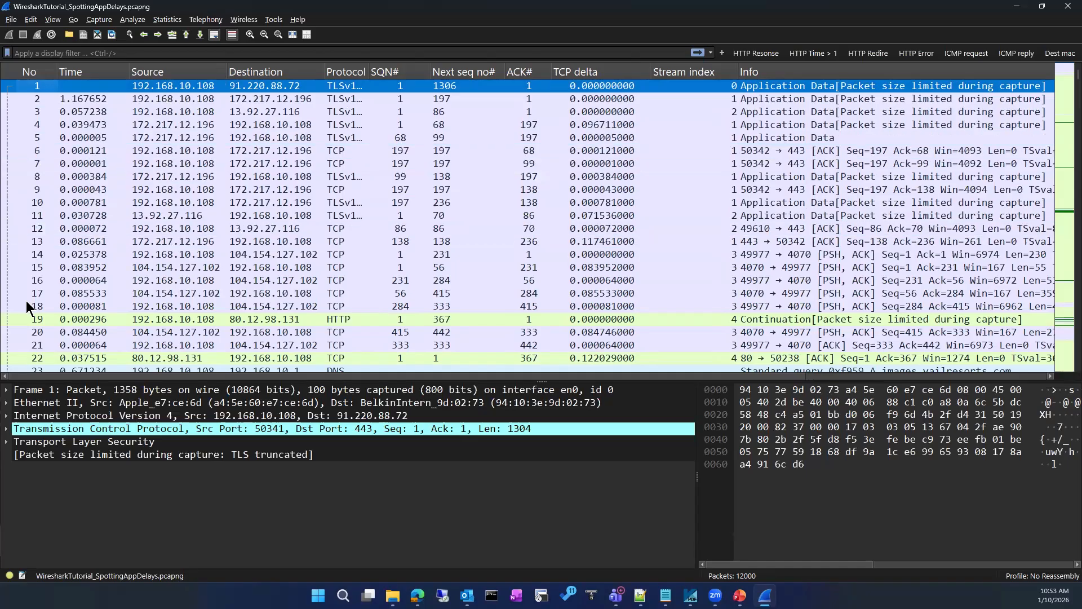
Expand packet 1's TCP timestamps, select time since previous frame, and remove the TCP delta column
{"action": "left_click", "coordinate": [7, 429]}
{"action": "scroll", "coordinate": [121, 444], "scroll_direction": "down", "scroll_amount": 5}
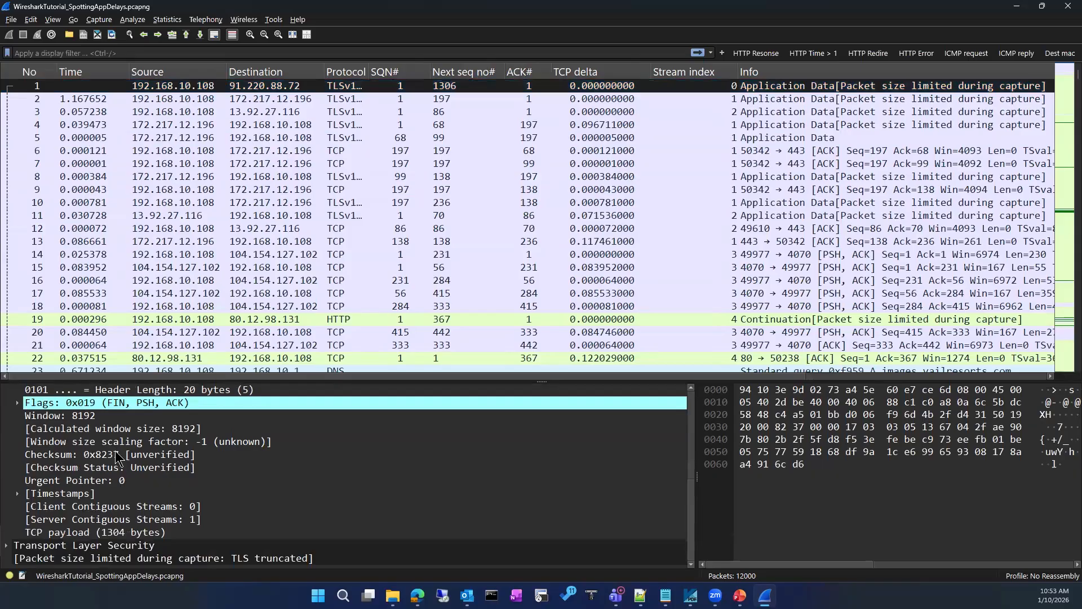
{"action": "left_click", "coordinate": [19, 495]}
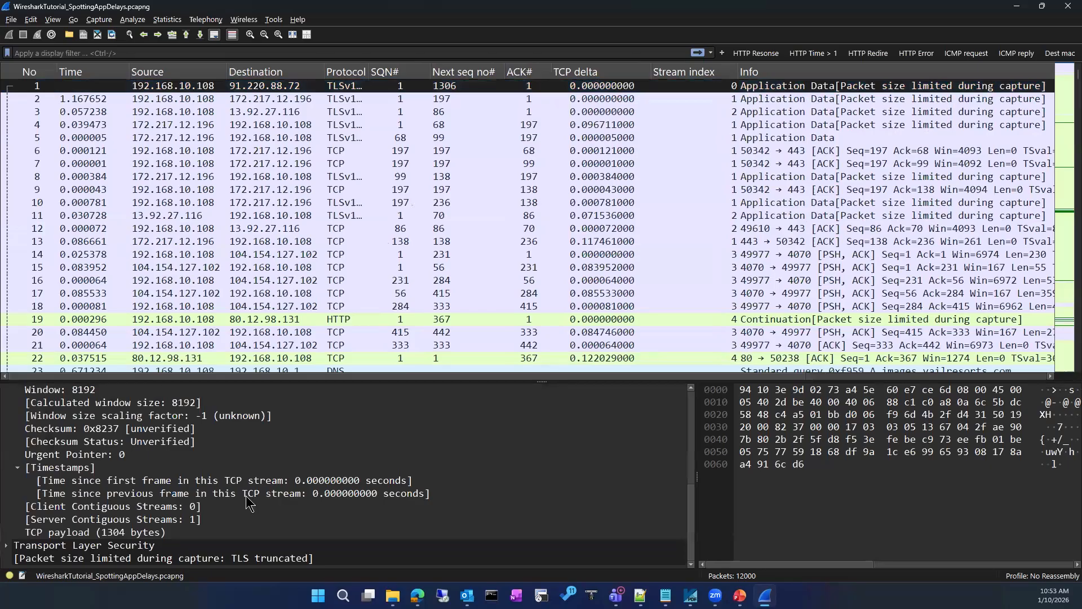
{"action": "left_click", "coordinate": [277, 492]}
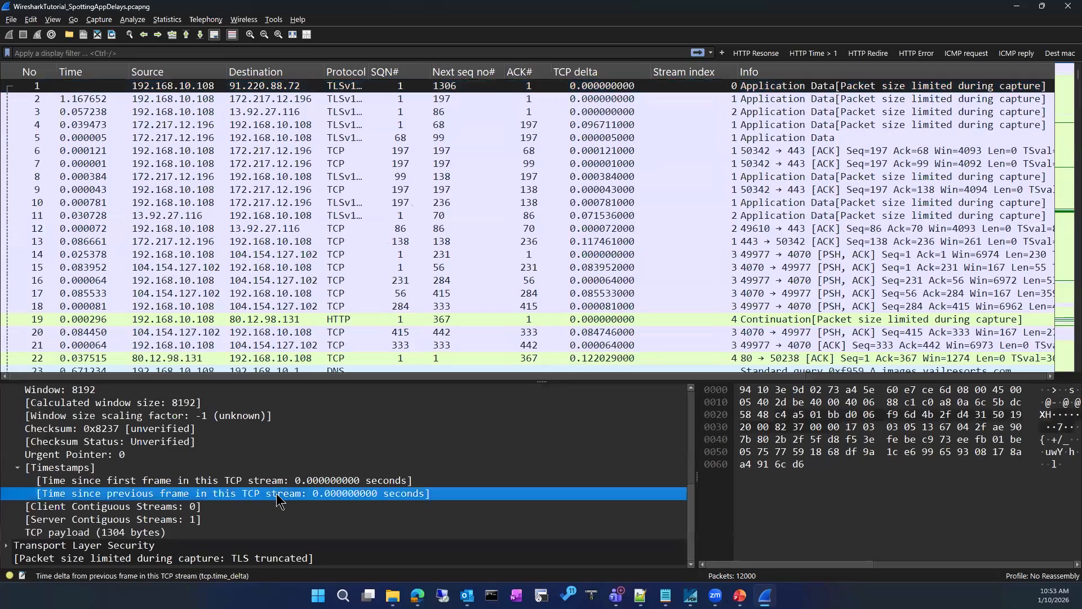
{"action": "right_click", "coordinate": [592, 76]}
{"action": "left_click", "coordinate": [625, 375]}
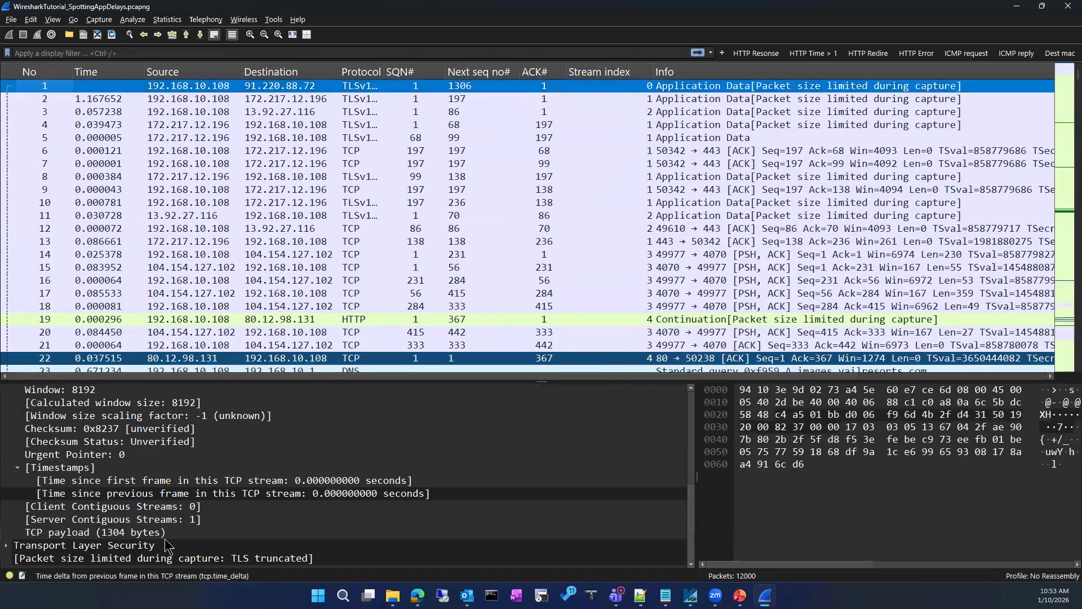
Re-expand packet 1's TCP flags and timestamps and select 'Time since first frame'
{"action": "left_click", "coordinate": [17, 468]}
{"action": "scroll", "coordinate": [101, 474], "scroll_direction": "up", "scroll_amount": 5}
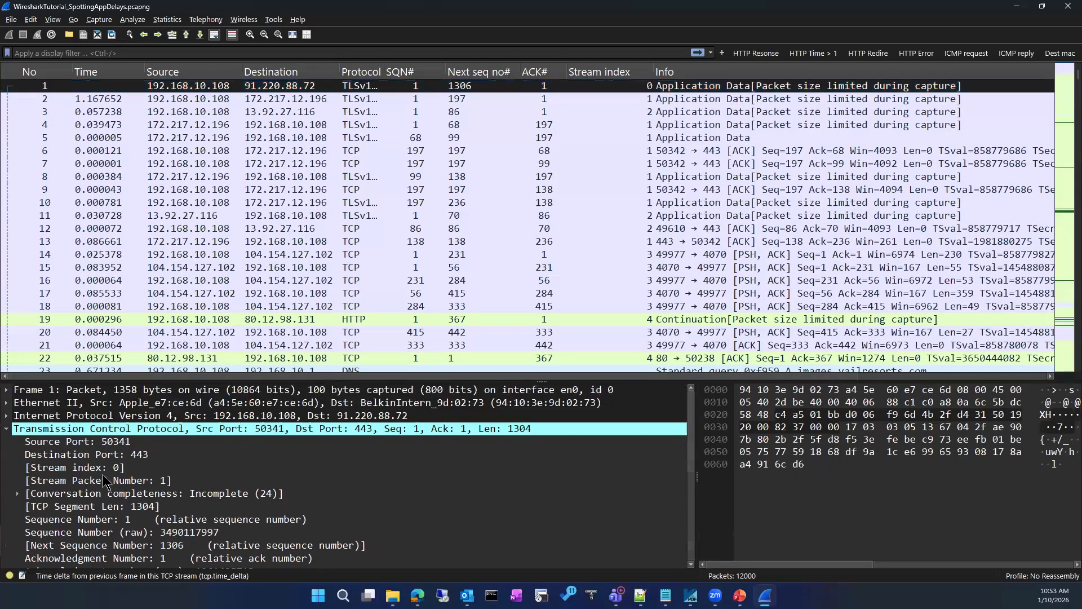
{"action": "left_click", "coordinate": [7, 429]}
{"action": "left_click", "coordinate": [6, 429]}
{"action": "scroll", "coordinate": [182, 478], "scroll_direction": "down", "scroll_amount": 2}
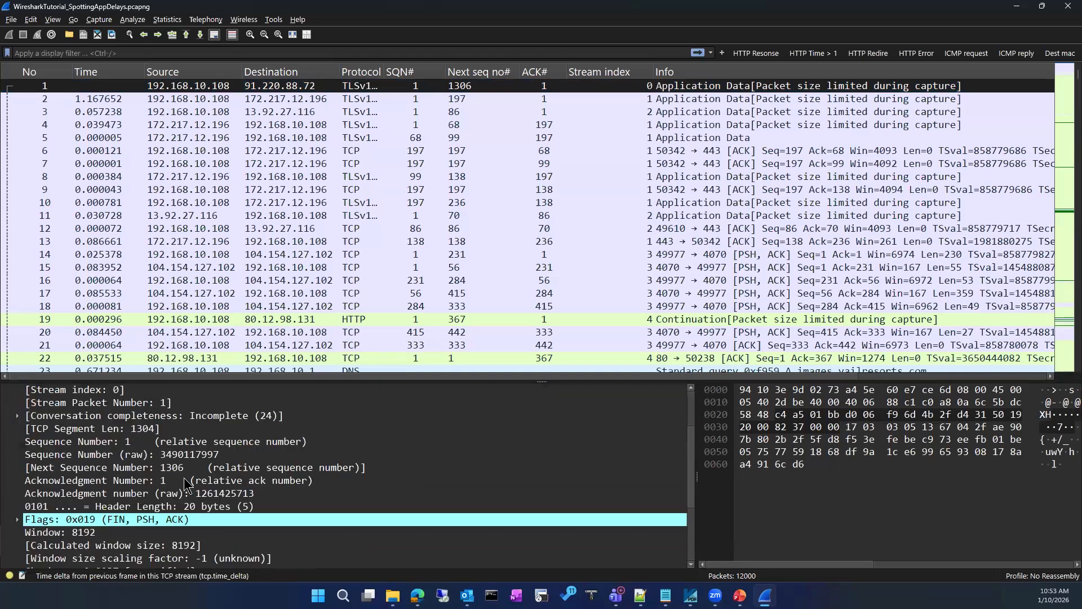
{"action": "left_click", "coordinate": [18, 519]}
{"action": "scroll", "coordinate": [273, 494], "scroll_direction": "down", "scroll_amount": 2}
{"action": "scroll", "coordinate": [272, 501], "scroll_direction": "down", "scroll_amount": 3}
{"action": "scroll", "coordinate": [269, 494], "scroll_direction": "up", "scroll_amount": 4}
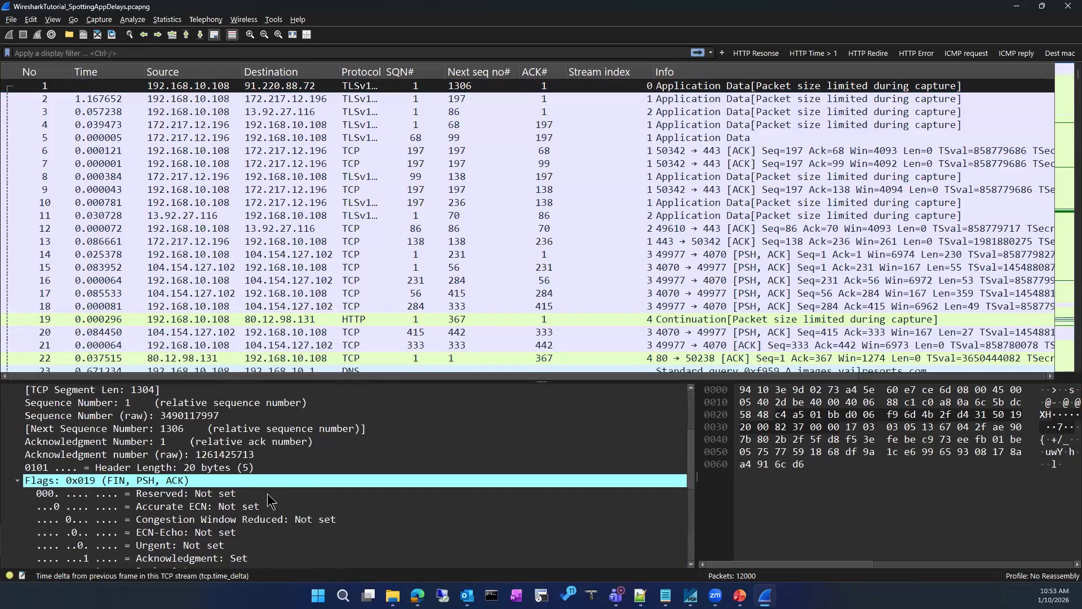
{"action": "scroll", "coordinate": [268, 494], "scroll_direction": "down", "scroll_amount": 4}
{"action": "scroll", "coordinate": [267, 493], "scroll_direction": "down", "scroll_amount": 2}
{"action": "left_click", "coordinate": [17, 494]}
{"action": "scroll", "coordinate": [273, 486], "scroll_direction": "down", "scroll_amount": 1}
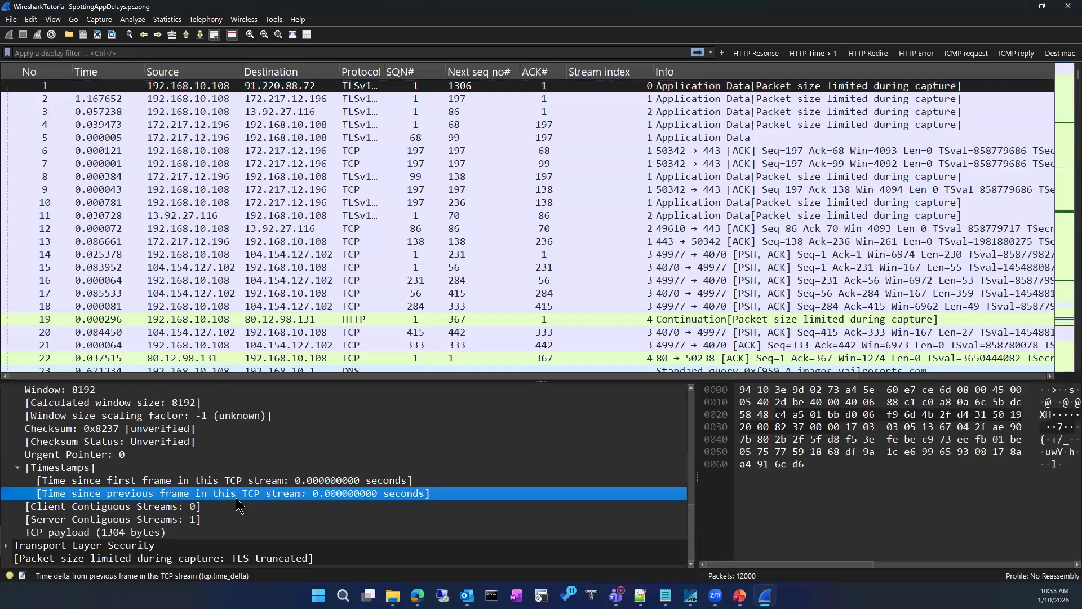
{"action": "left_click", "coordinate": [309, 481]}
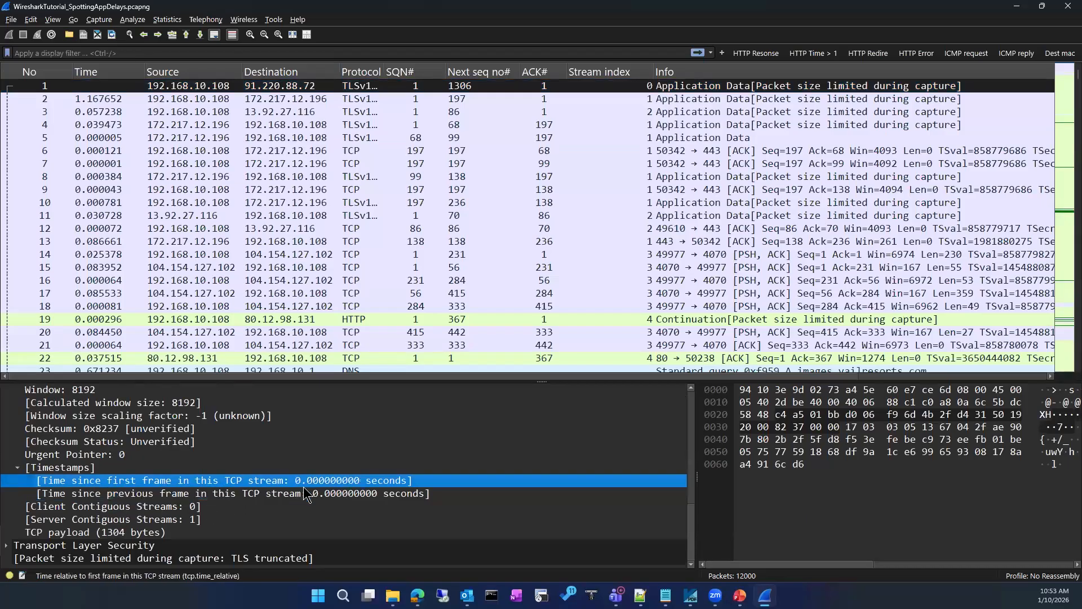
Add the 'Time since previous frame' field as a packet-list column
{"action": "right_click", "coordinate": [305, 494]}
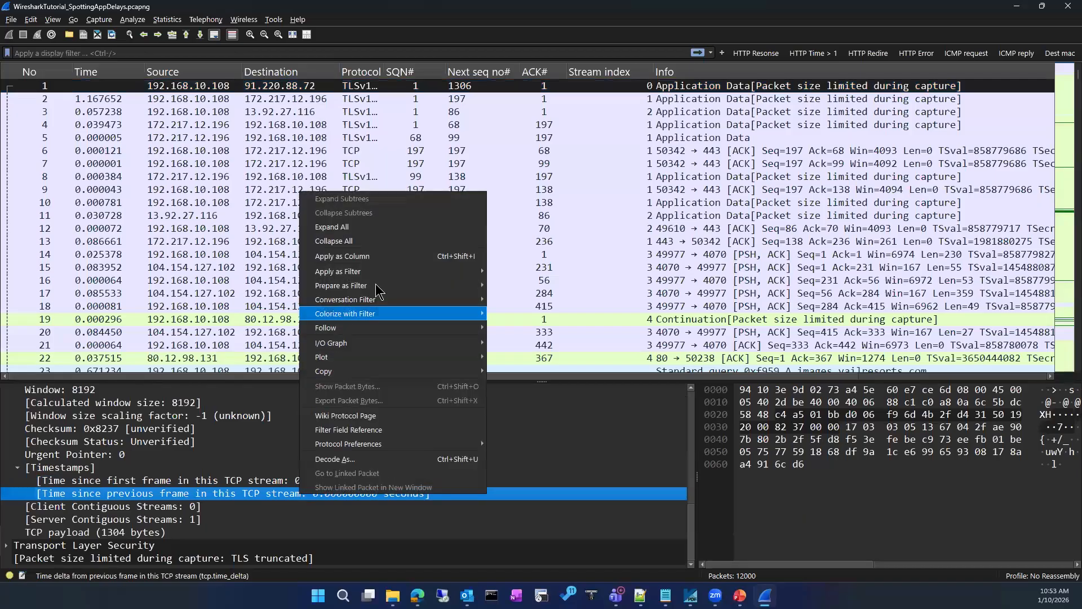
{"action": "mouse_move", "coordinate": [377, 276]}
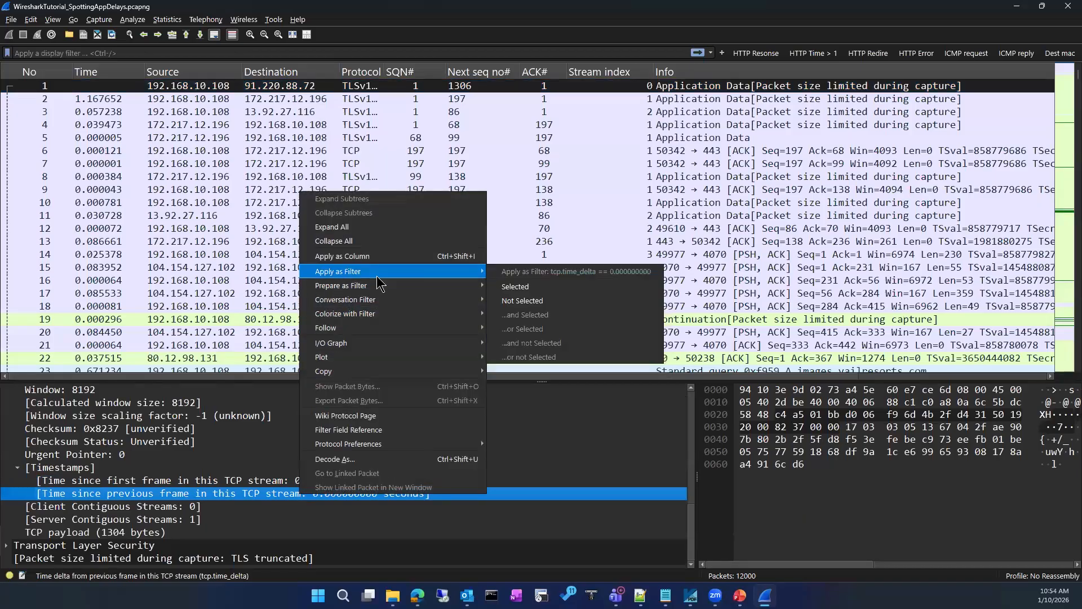
{"action": "left_click", "coordinate": [372, 256]}
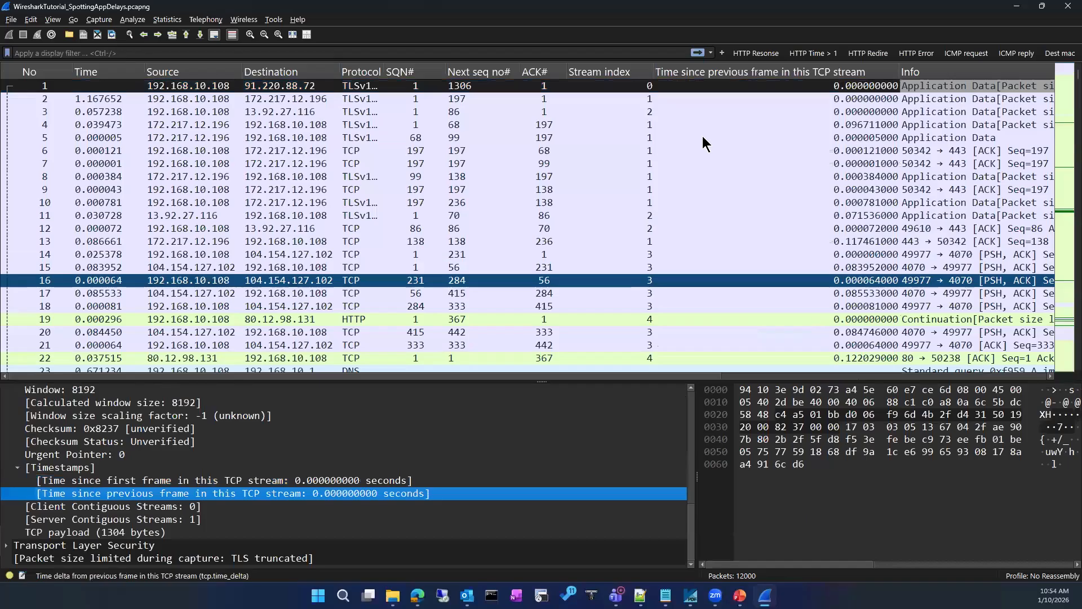
Retitle the new column 'TCP delay' and resize it and the Stream index column
{"action": "left_click", "coordinate": [752, 84]}
{"action": "right_click", "coordinate": [745, 72]}
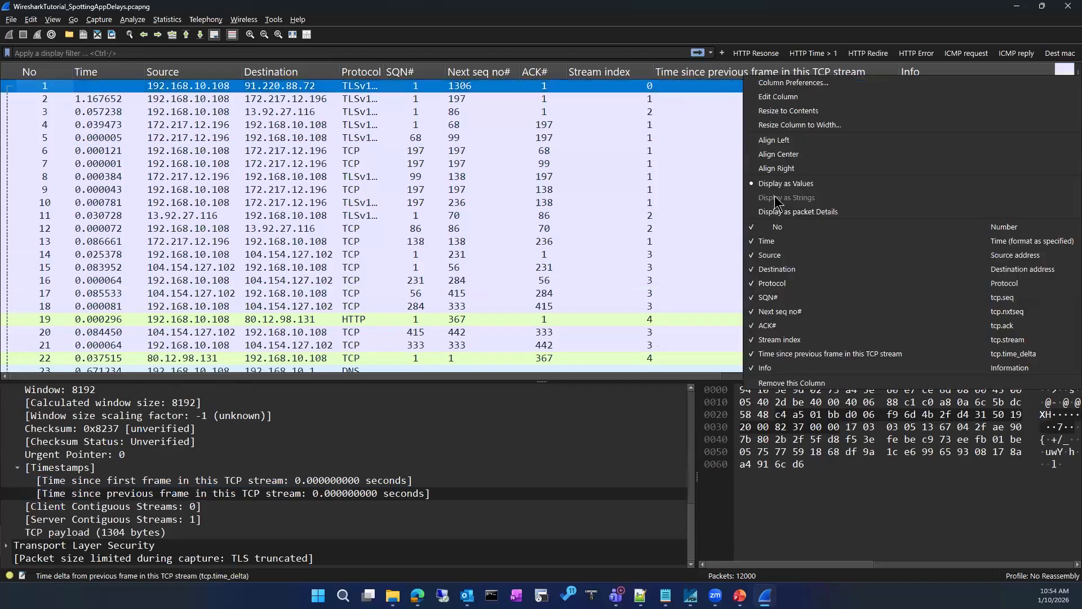
{"action": "left_click", "coordinate": [805, 99]}
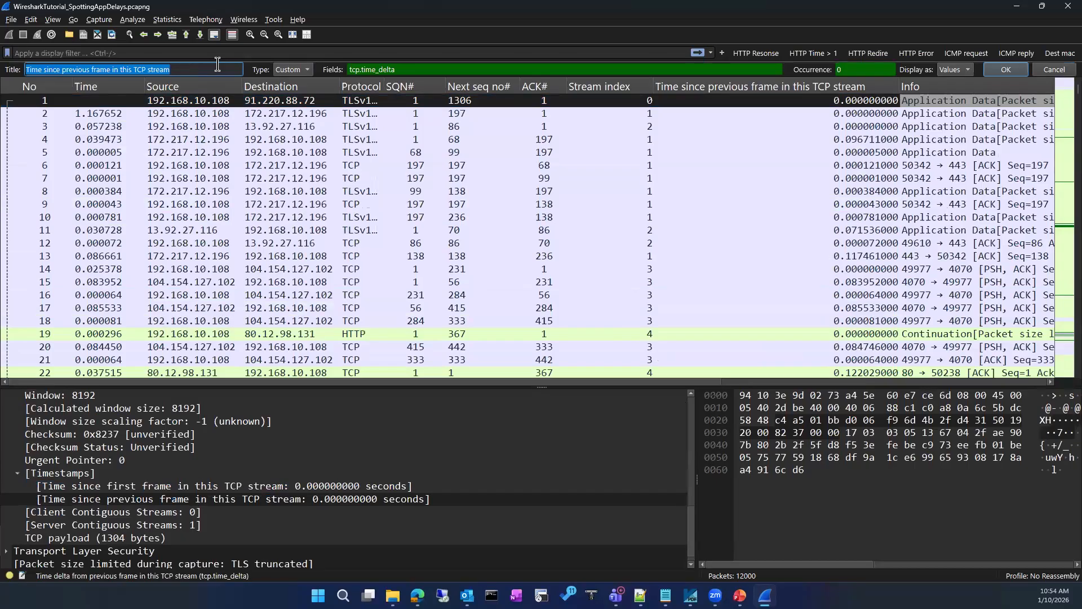
{"action": "type", "text": "TCP"}
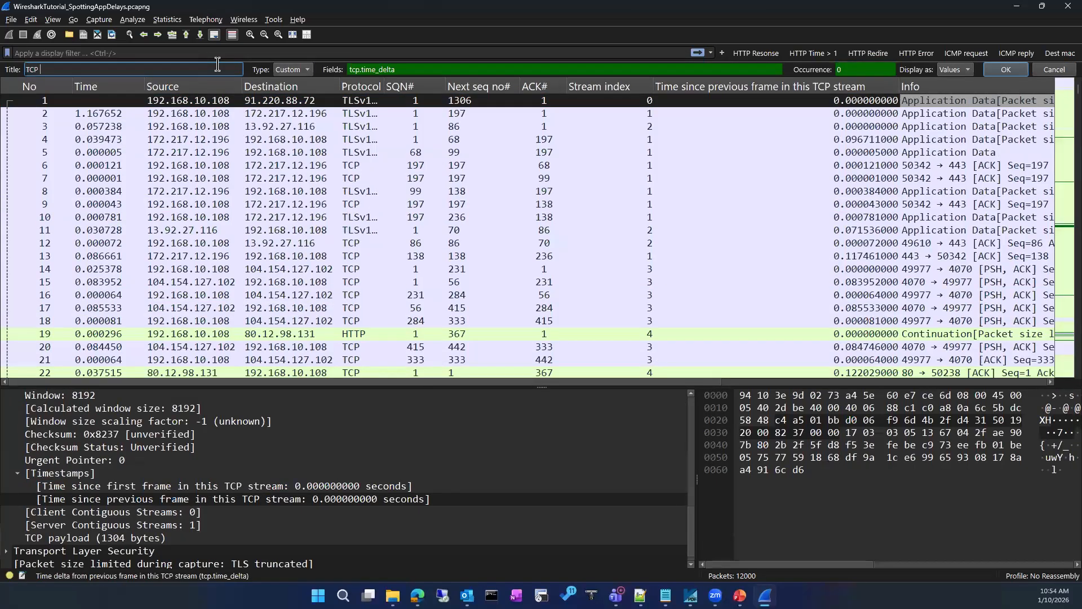
{"action": "type", "text": " delay"}
{"action": "key", "text": "Return"}
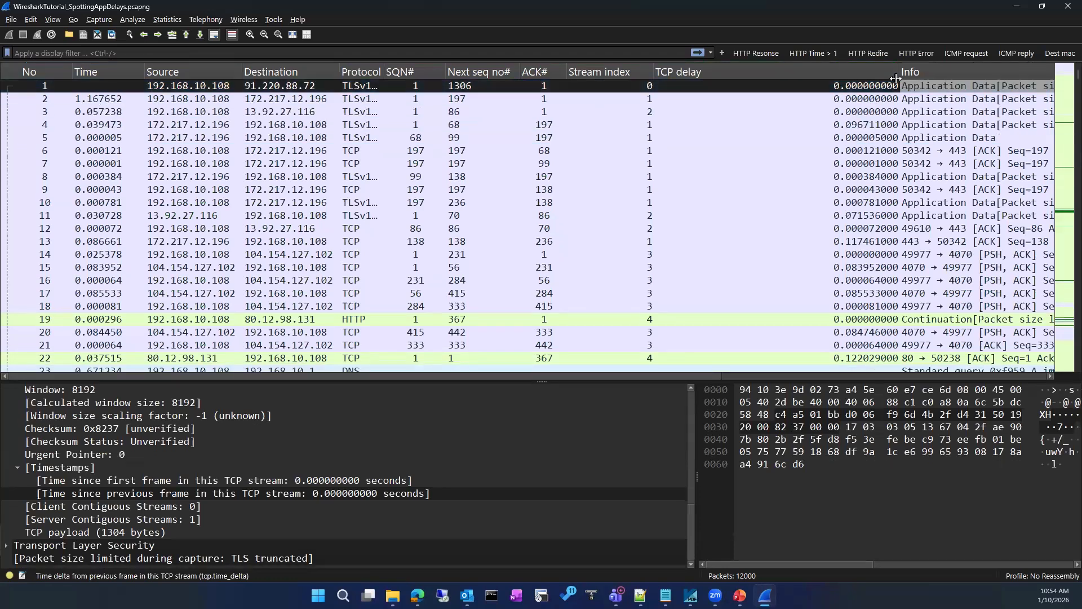
{"action": "left_click_drag", "start_coordinate": [900, 71], "coordinate": [748, 72]}
{"action": "left_click_drag", "start_coordinate": [653, 67], "coordinate": [612, 68]}
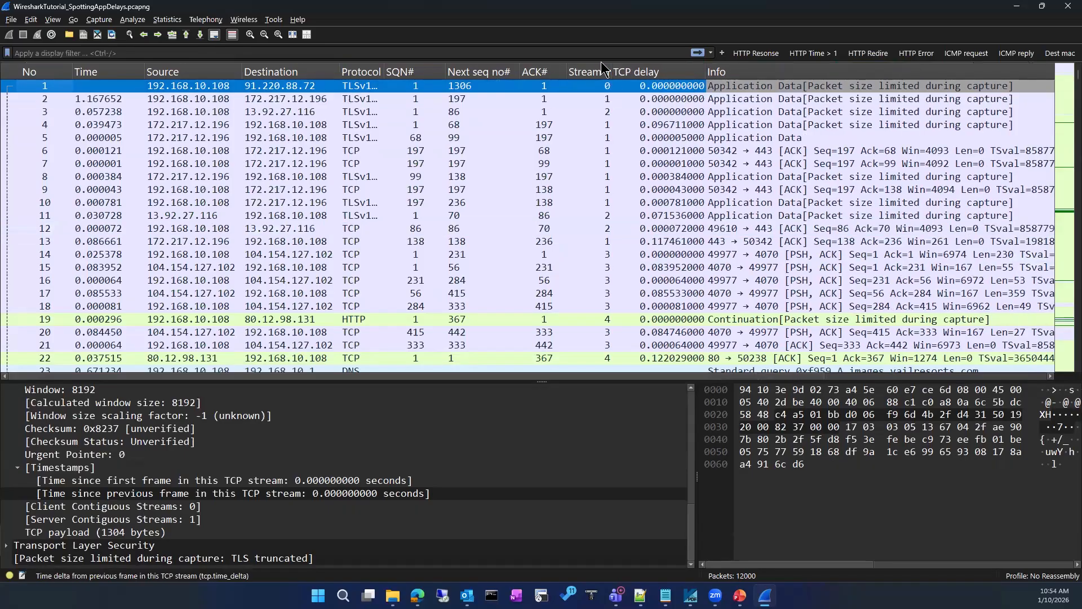
{"action": "left_click_drag", "start_coordinate": [610, 70], "coordinate": [641, 72]}
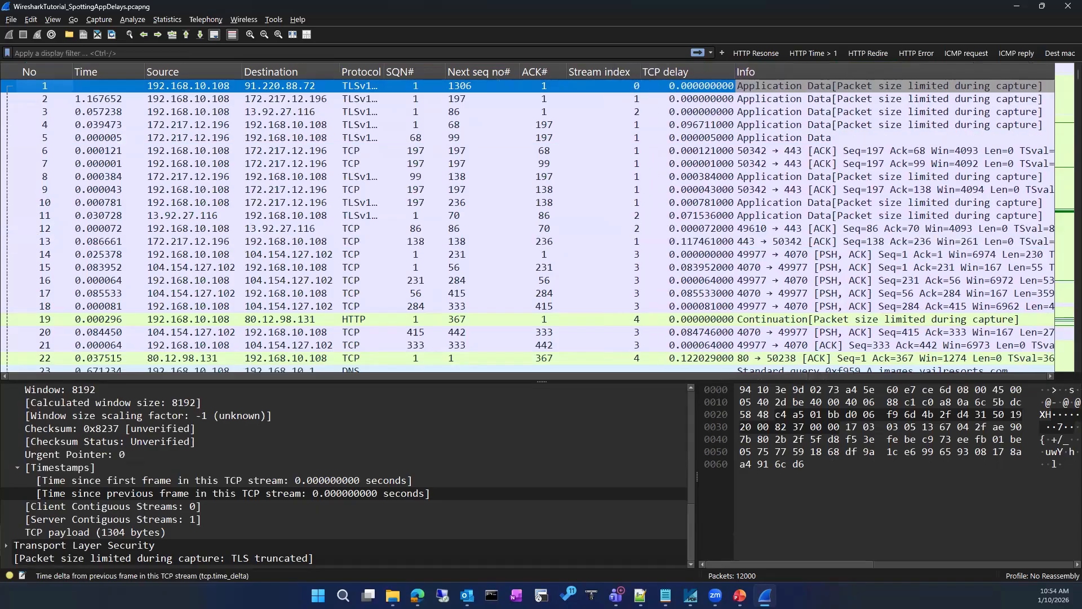
Sort by TCP delay and jump to the last packets, 9804 (19.252278 s) and 11952 (20.795020 s)
{"action": "left_click", "coordinate": [686, 71]}
{"action": "scroll", "coordinate": [217, 75], "scroll_direction": "right", "scroll_amount": 5}
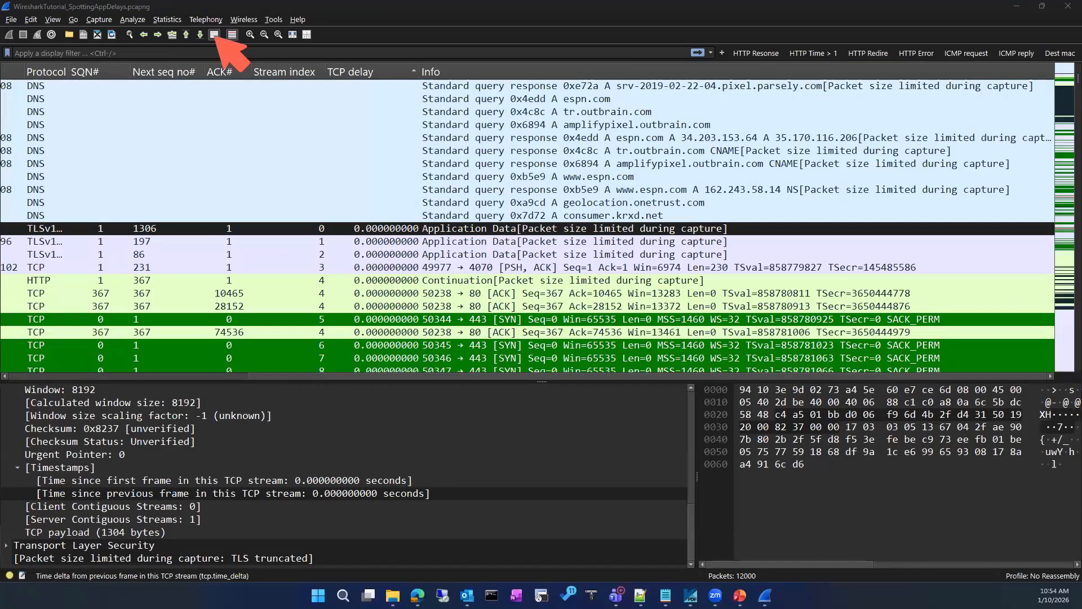
{"action": "mouse_move", "coordinate": [199, 24]}
{"action": "left_mouse_down"}
{"action": "mouse_move", "coordinate": [185, 42]}
{"action": "mouse_move", "coordinate": [213, 30]}
{"action": "mouse_move", "coordinate": [200, 24]}
{"action": "left_mouse_up"}
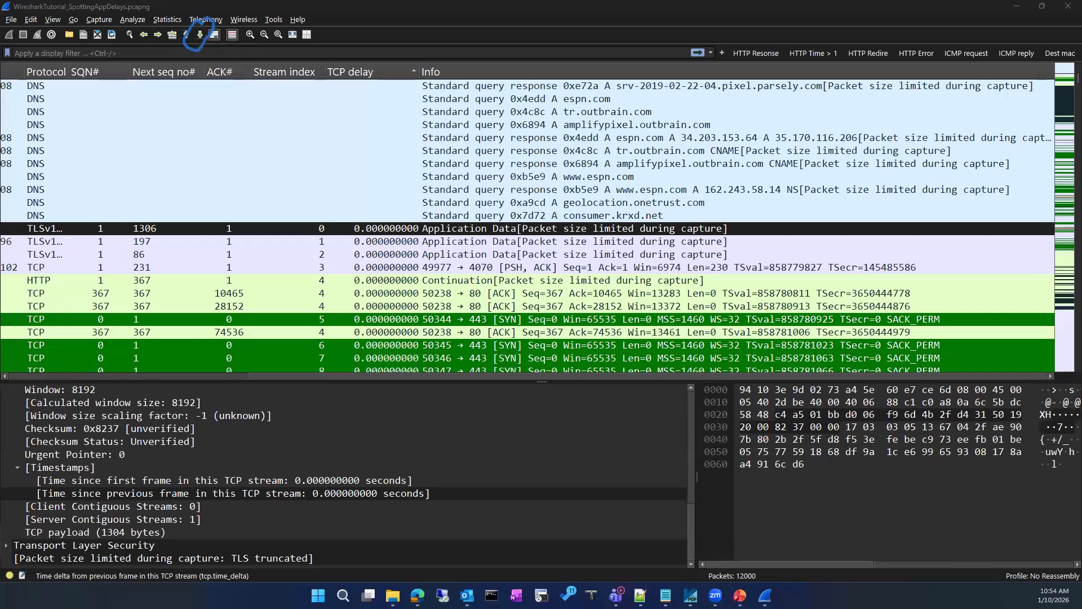
{"action": "key", "text": "Escape"}
{"action": "left_click", "coordinate": [199, 35]}
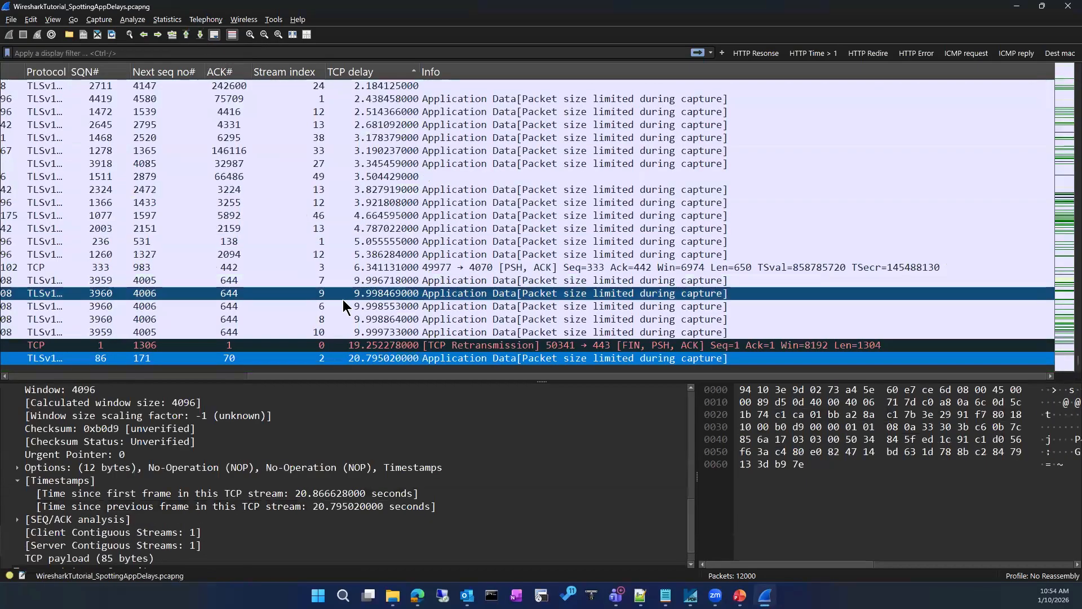
{"action": "left_click_drag", "start_coordinate": [401, 376], "coordinate": [115, 414]}
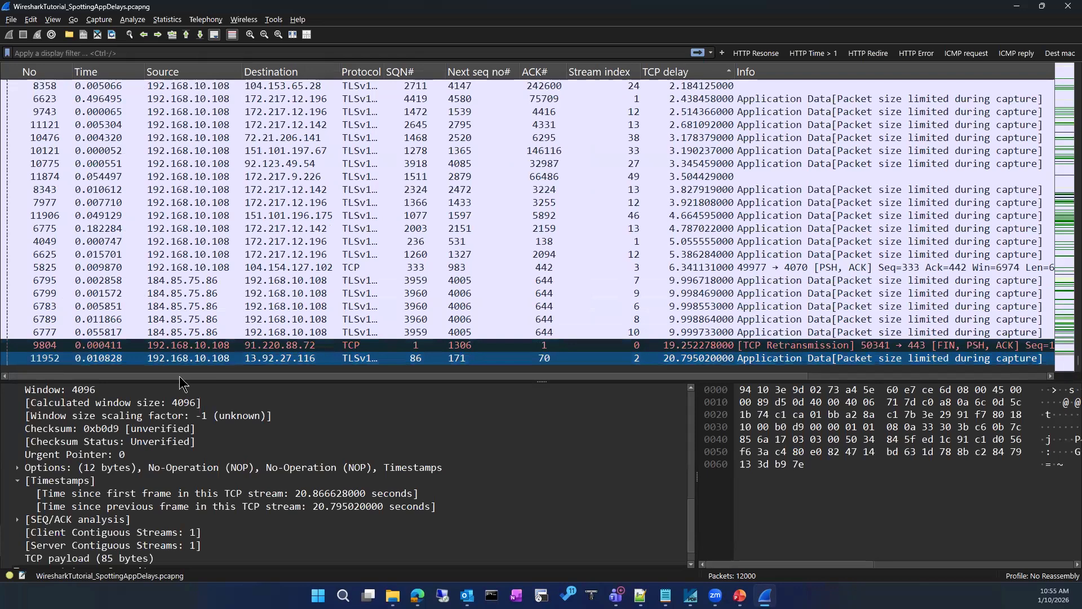
Apply a TCP conversation filter on packet 9804, giving tcp.stream eq 0 with 2 packets
{"action": "right_click", "coordinate": [204, 345]}
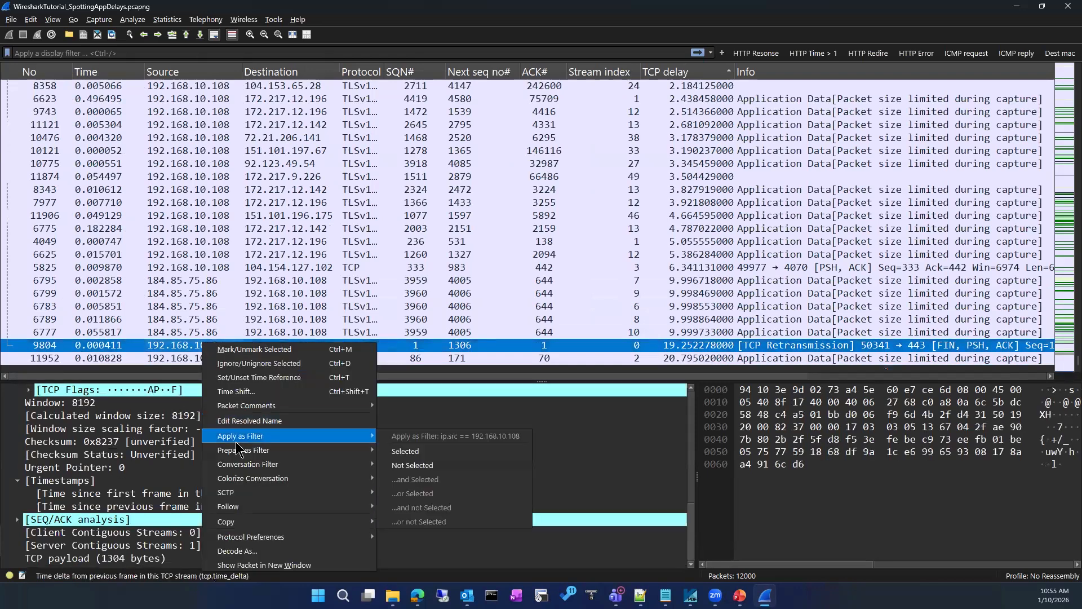
{"action": "mouse_move", "coordinate": [238, 467]}
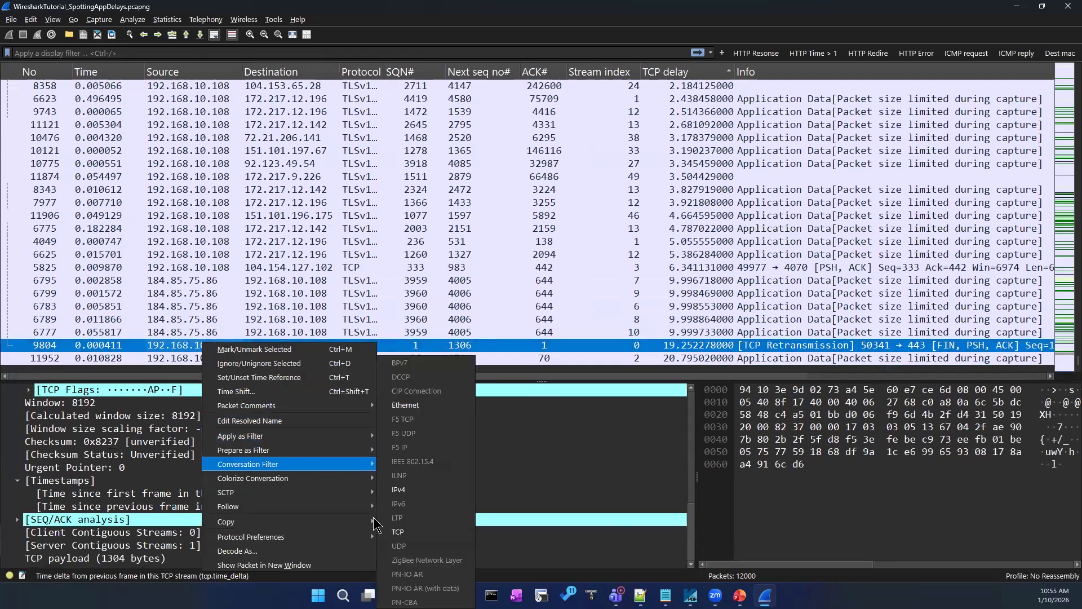
{"action": "left_click", "coordinate": [405, 532]}
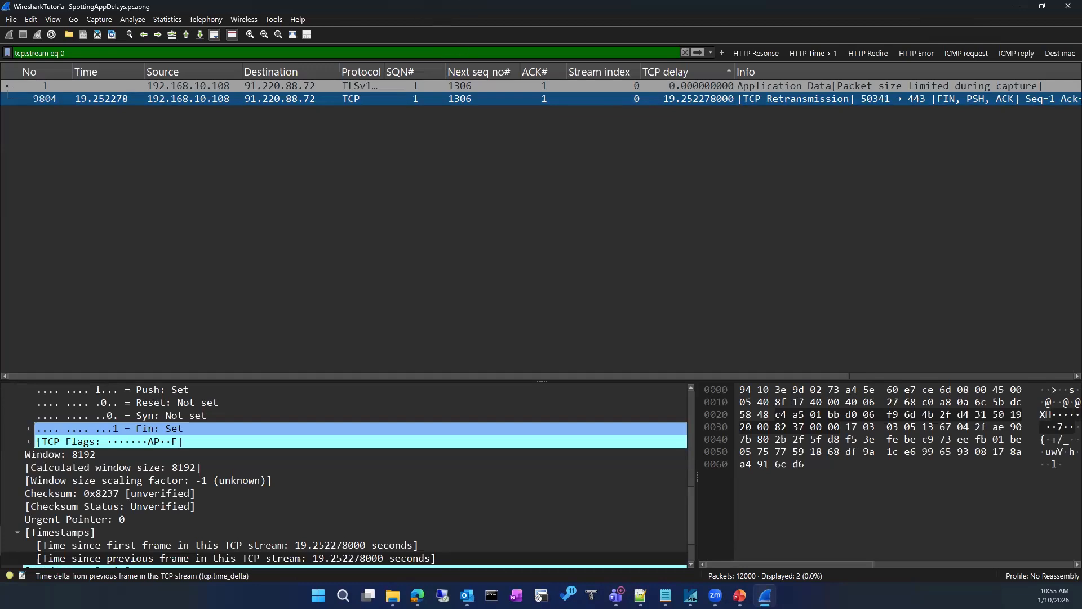
{"action": "left_click", "coordinate": [456, 39]}
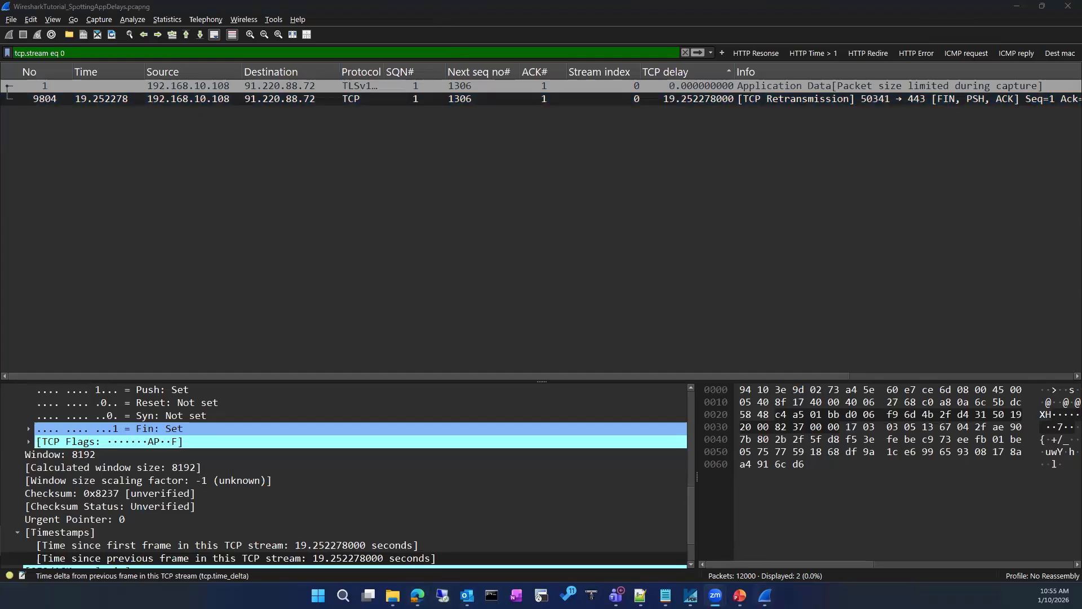
{"action": "left_click", "coordinate": [765, 595]}
{"action": "scroll", "coordinate": [631, 468], "scroll_direction": "up", "scroll_amount": 6}
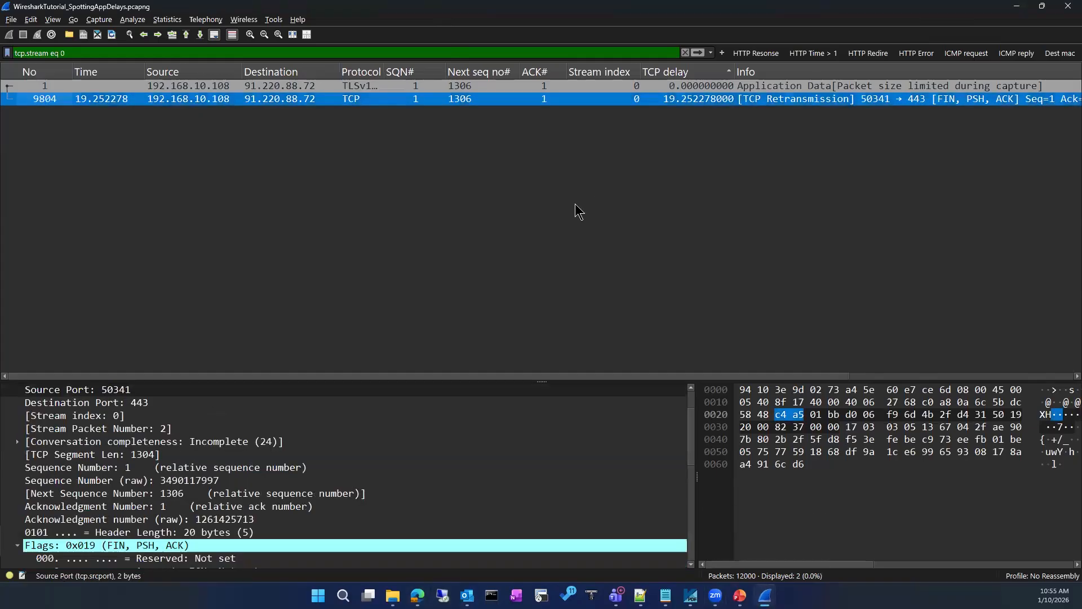
Remove the tcp.stream eq 0 filter and scroll to the end of all 12000 delay-sorted packets
{"action": "left_click", "coordinate": [686, 52]}
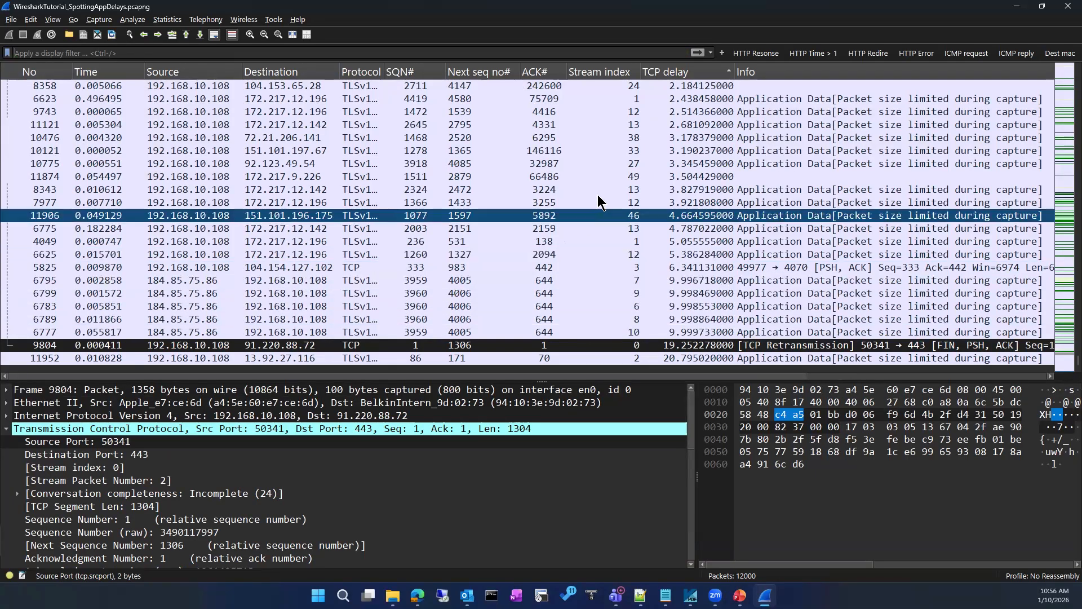
{"action": "scroll", "coordinate": [599, 194], "scroll_direction": "up", "scroll_amount": 7}
{"action": "scroll", "coordinate": [599, 194], "scroll_direction": "up", "scroll_amount": 10}
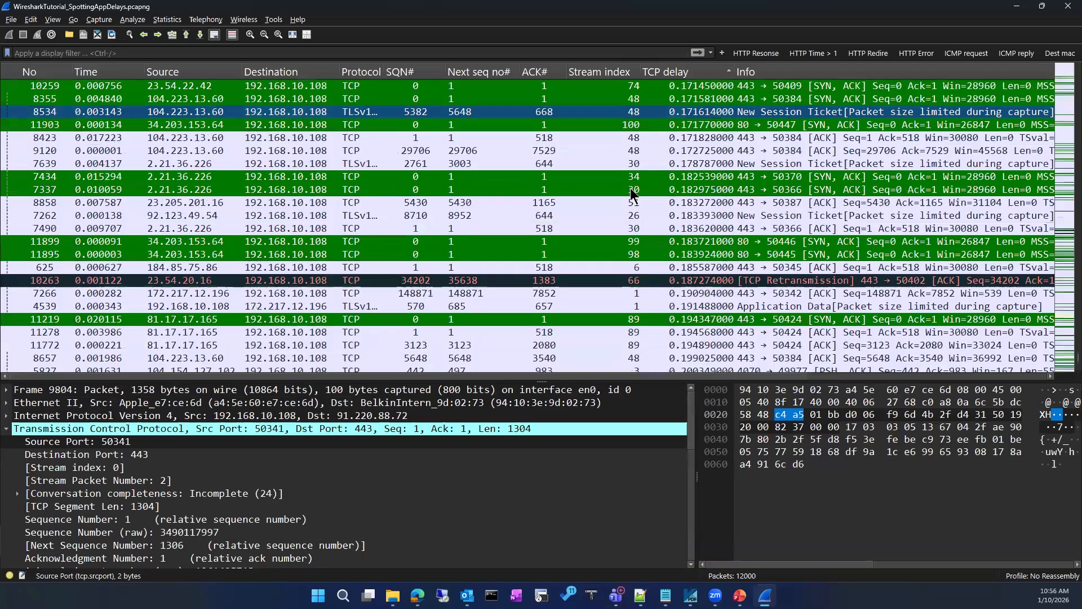
{"action": "scroll", "coordinate": [631, 195], "scroll_direction": "down", "scroll_amount": 8}
{"action": "scroll", "coordinate": [632, 193], "scroll_direction": "up", "scroll_amount": 6}
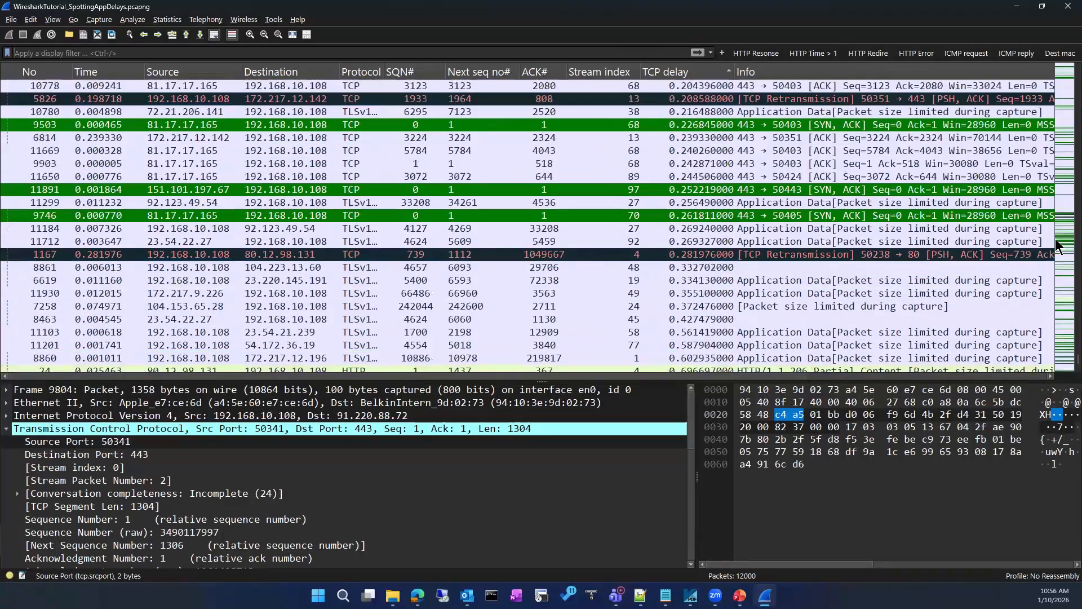
{"action": "scroll", "coordinate": [1058, 304], "scroll_direction": "up", "scroll_amount": 9}
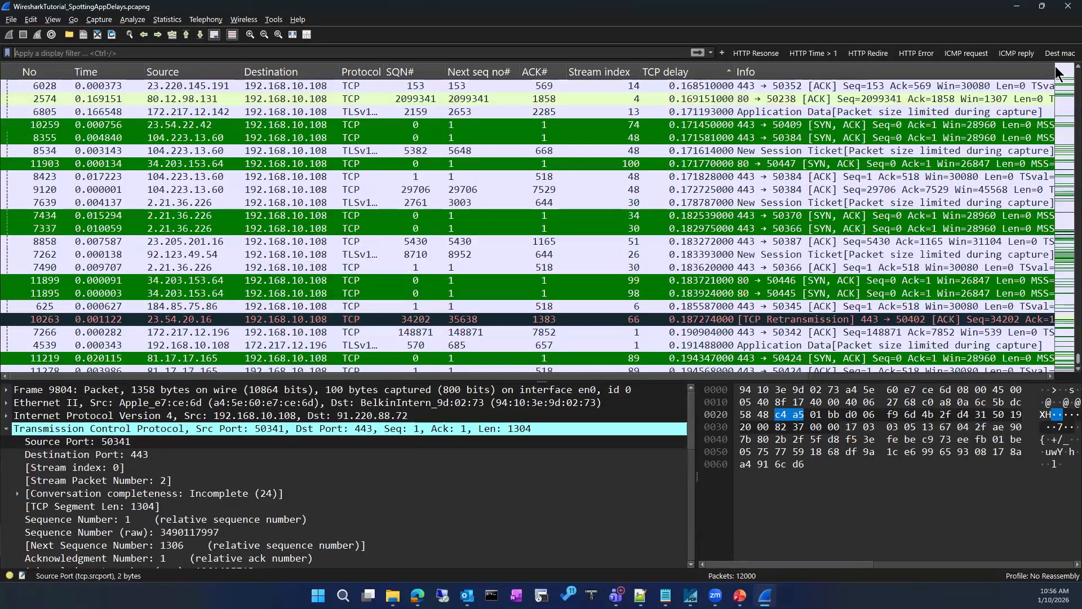
{"action": "left_click", "coordinate": [1058, 155]}
{"action": "left_click_drag", "start_coordinate": [1057, 155], "coordinate": [1058, 361]}
{"action": "scroll", "coordinate": [626, 158], "scroll_direction": "down", "scroll_amount": 20}
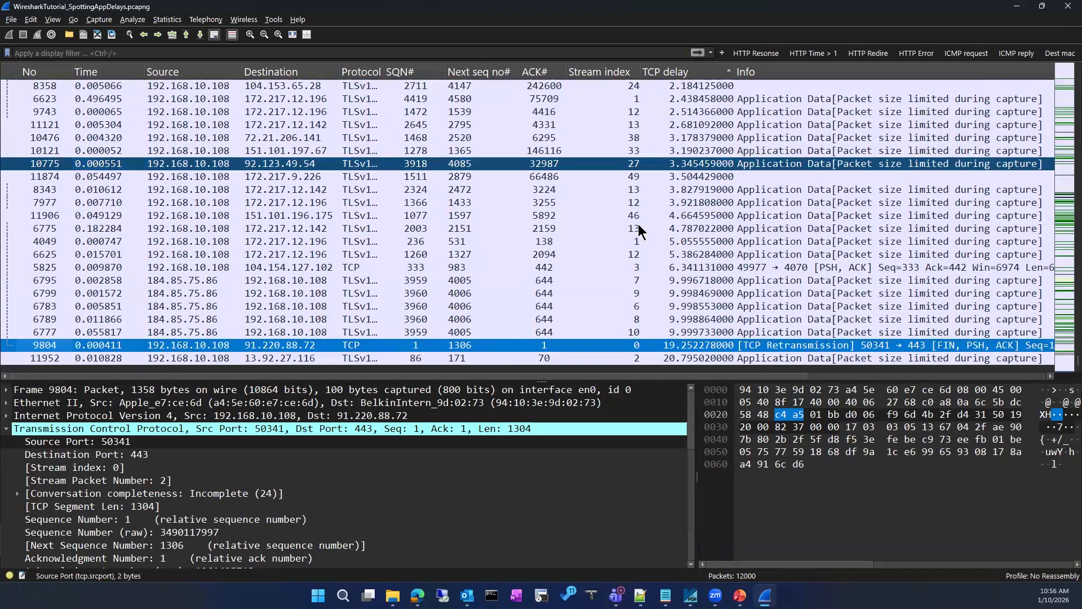
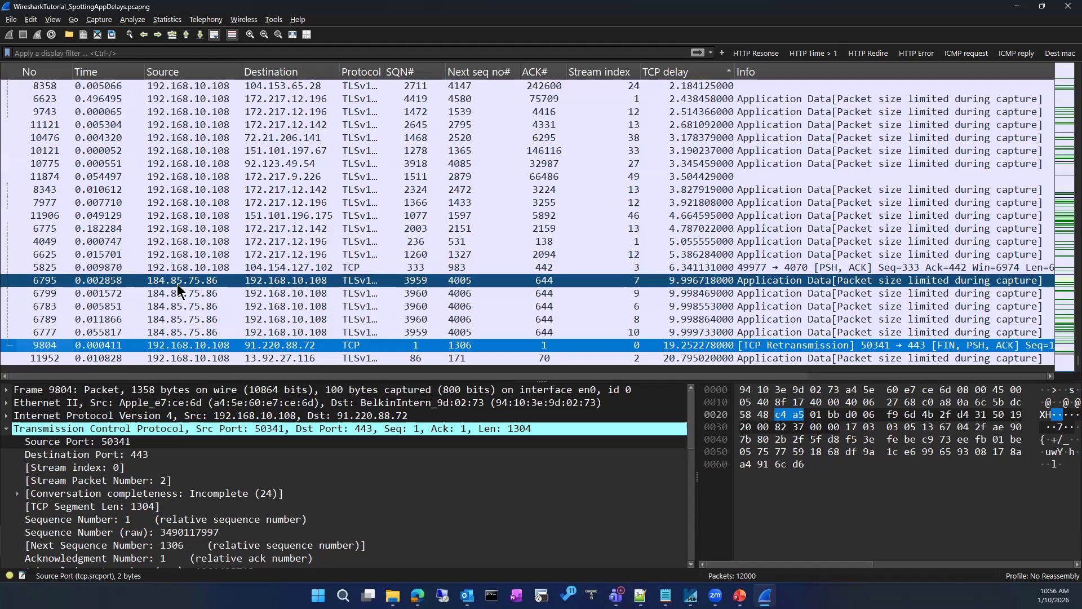
Select packet 6795, the stream 7 packet with a 9.996718 s TCP delay, to view its details
{"action": "left_click", "coordinate": [177, 282]}
Apply a TCP conversation filter on packet 6795 (tcp.stream eq 7), then compare packets 6835 and 6795
{"action": "right_click", "coordinate": [178, 283]}
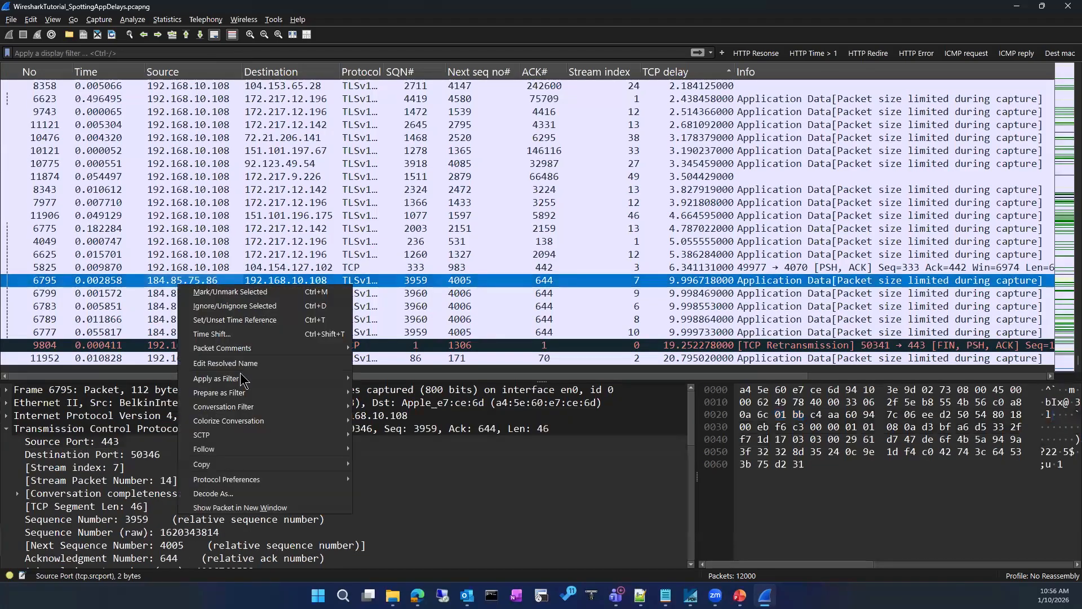
{"action": "mouse_move", "coordinate": [248, 407]}
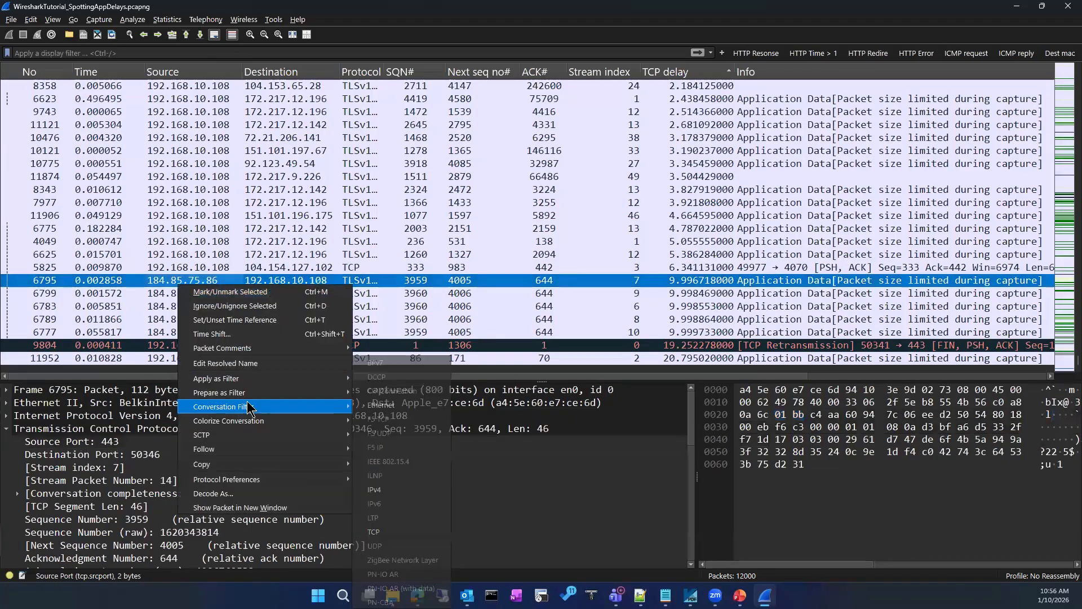
{"action": "left_click", "coordinate": [406, 533]}
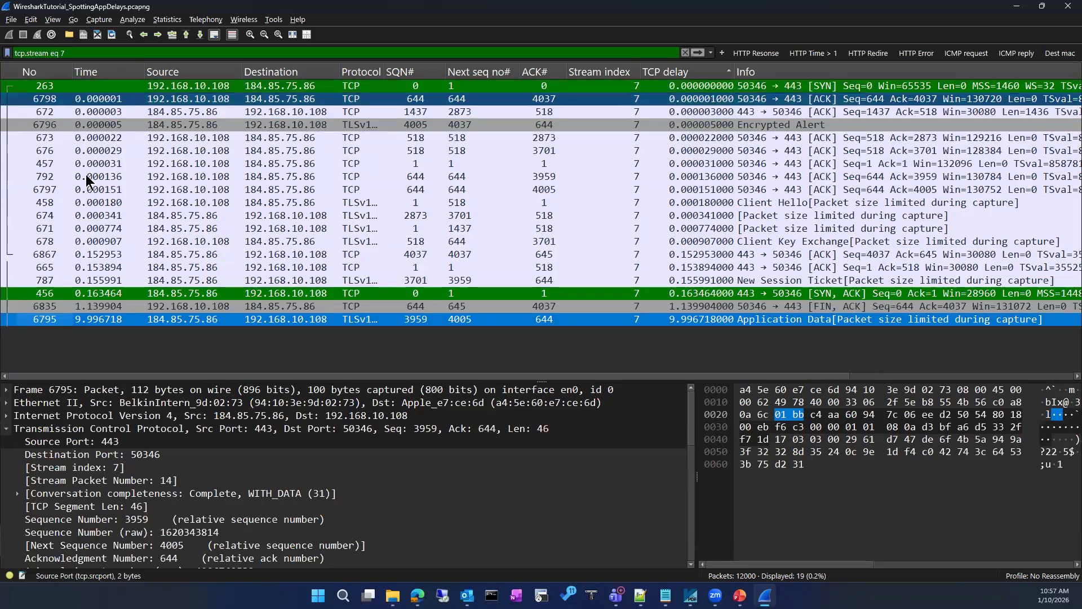
{"action": "left_click", "coordinate": [97, 309]}
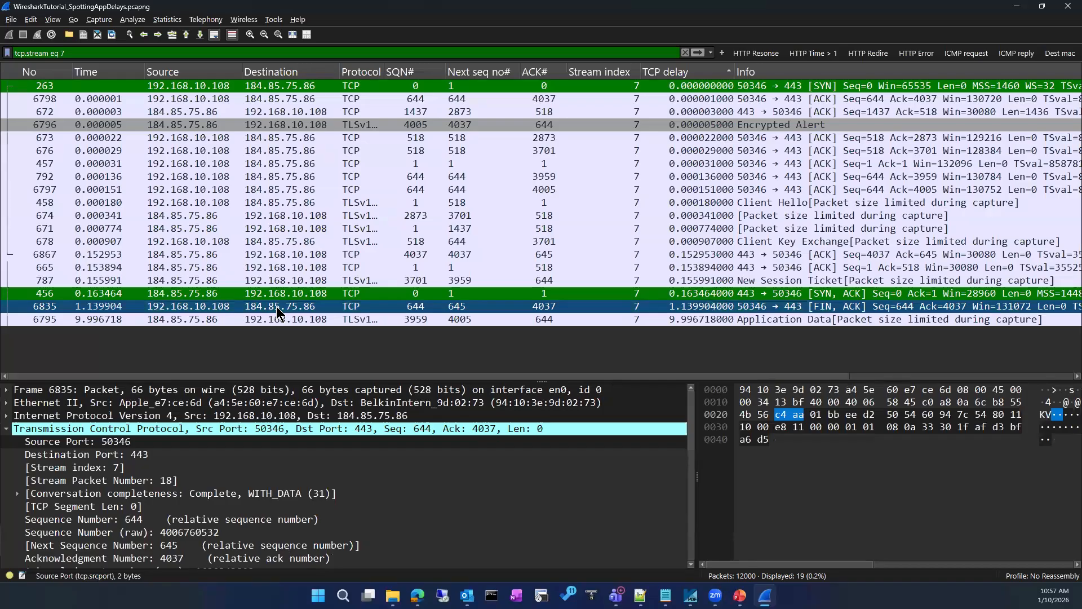
{"action": "left_click", "coordinate": [199, 320]}
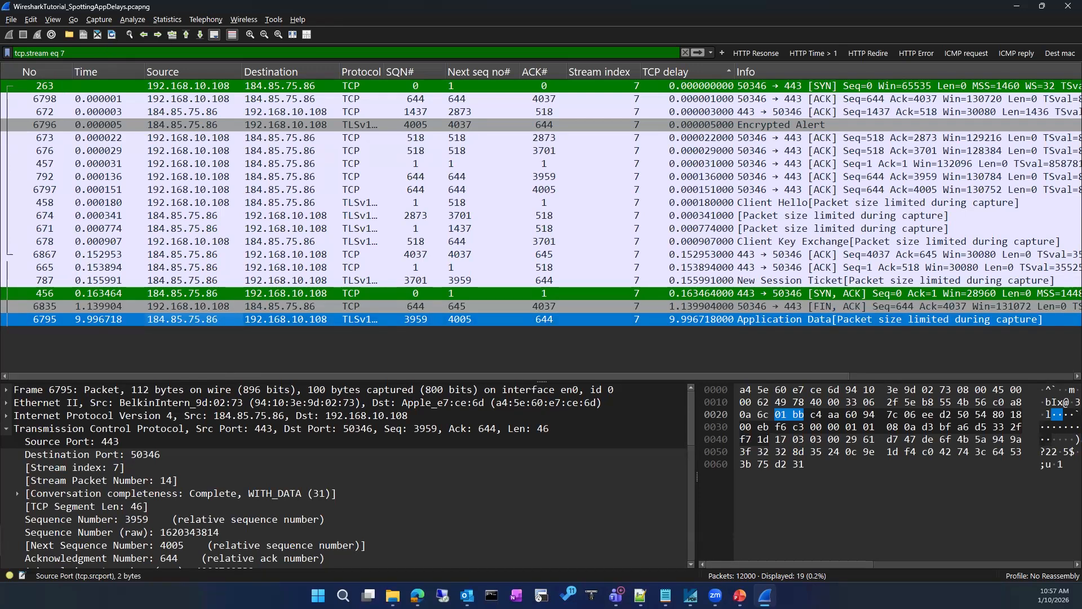
{"action": "mouse_move", "coordinate": [101, 61]}
{"action": "left_mouse_down"}
{"action": "mouse_move", "coordinate": [136, 78]}
{"action": "mouse_move", "coordinate": [141, 311]}
{"action": "mouse_move", "coordinate": [74, 155]}
{"action": "mouse_move", "coordinate": [80, 64]}
{"action": "left_mouse_up"}
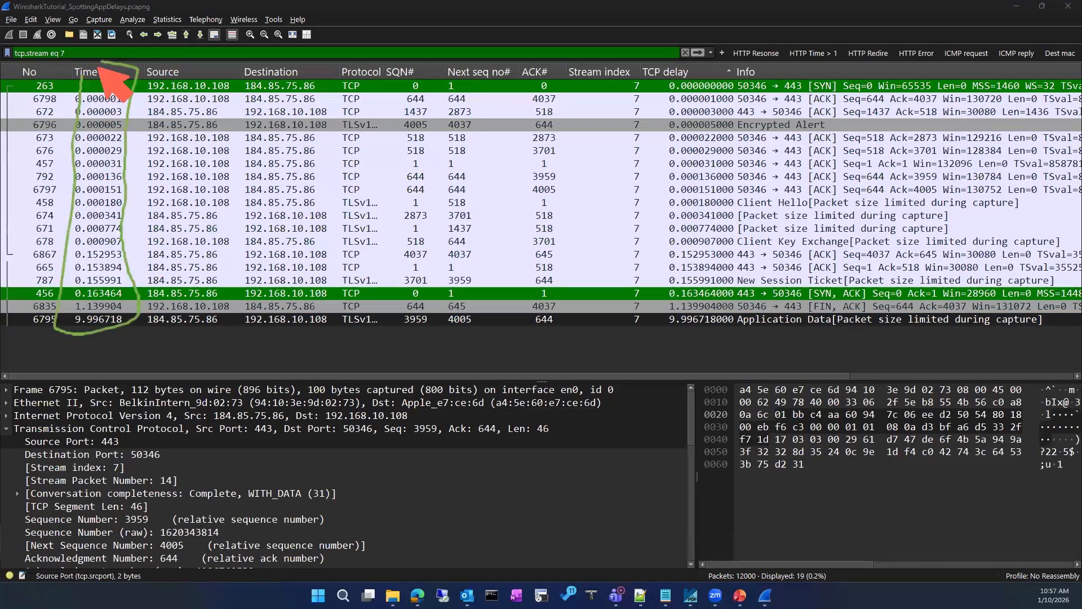
{"action": "mouse_move", "coordinate": [646, 66]}
{"action": "left_mouse_down"}
{"action": "mouse_move", "coordinate": [632, 193]}
{"action": "mouse_move", "coordinate": [657, 344]}
{"action": "mouse_move", "coordinate": [737, 347]}
{"action": "left_mouse_up"}
{"action": "mouse_move", "coordinate": [762, 206]}
{"action": "left_mouse_down"}
{"action": "mouse_move", "coordinate": [743, 49]}
{"action": "mouse_move", "coordinate": [644, 54]}
{"action": "left_mouse_up"}
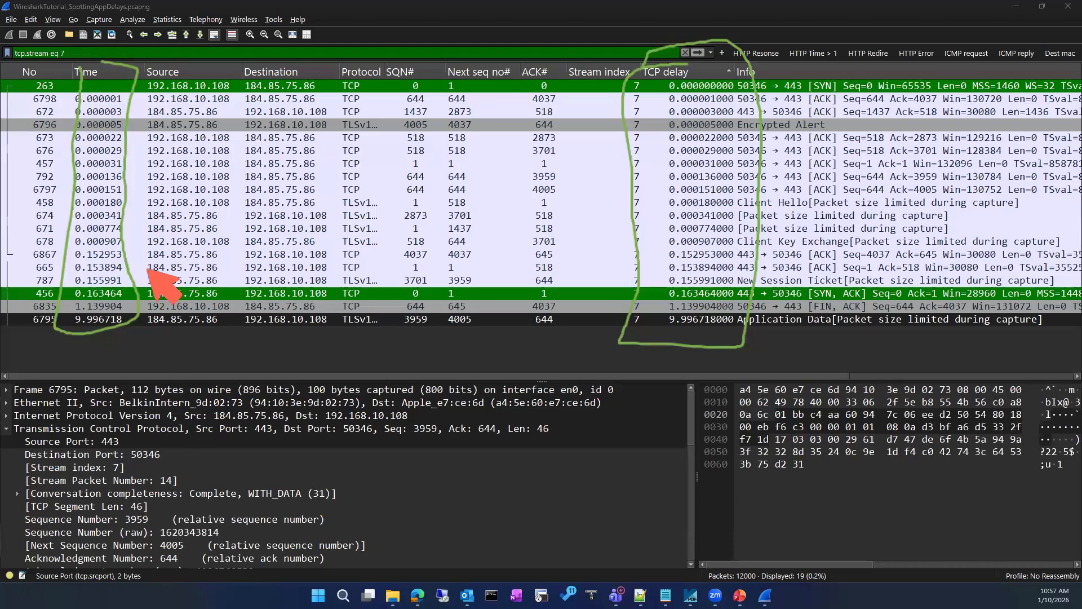
{"action": "key", "text": "Escape"}
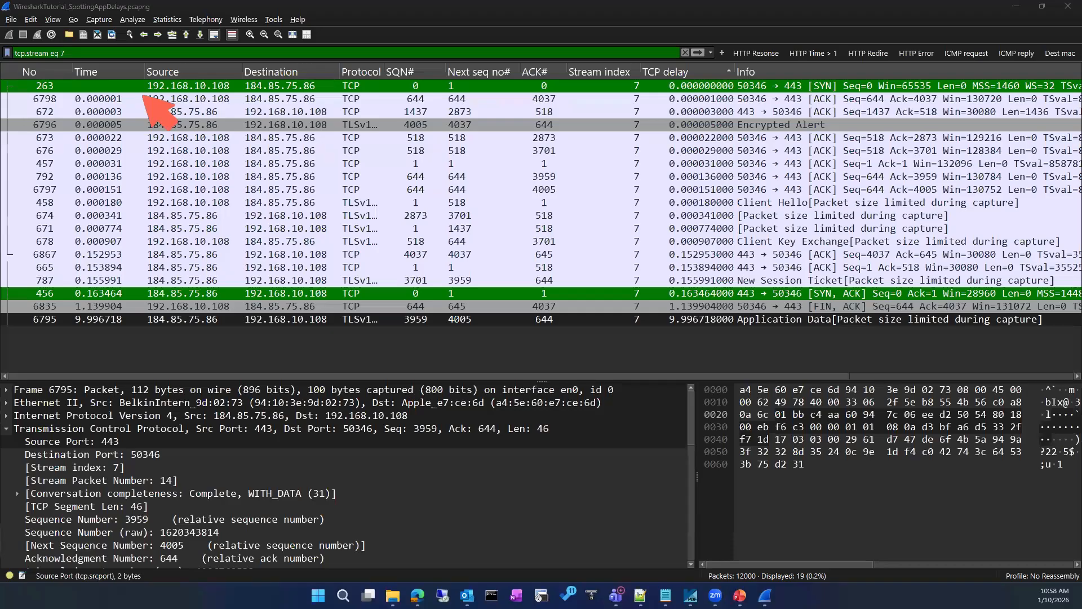
{"action": "left_click_drag", "start_coordinate": [49, 80], "coordinate": [20, 95]}
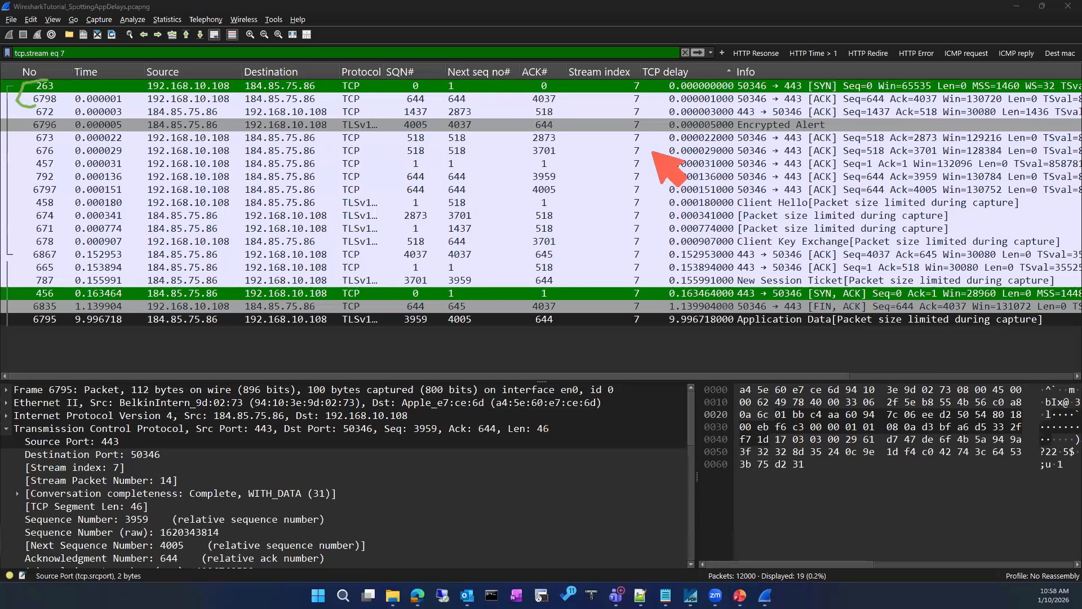
{"action": "mouse_move", "coordinate": [845, 142]}
{"action": "left_mouse_down"}
{"action": "mouse_move", "coordinate": [883, 141]}
{"action": "mouse_move", "coordinate": [904, 176]}
{"action": "left_mouse_up"}
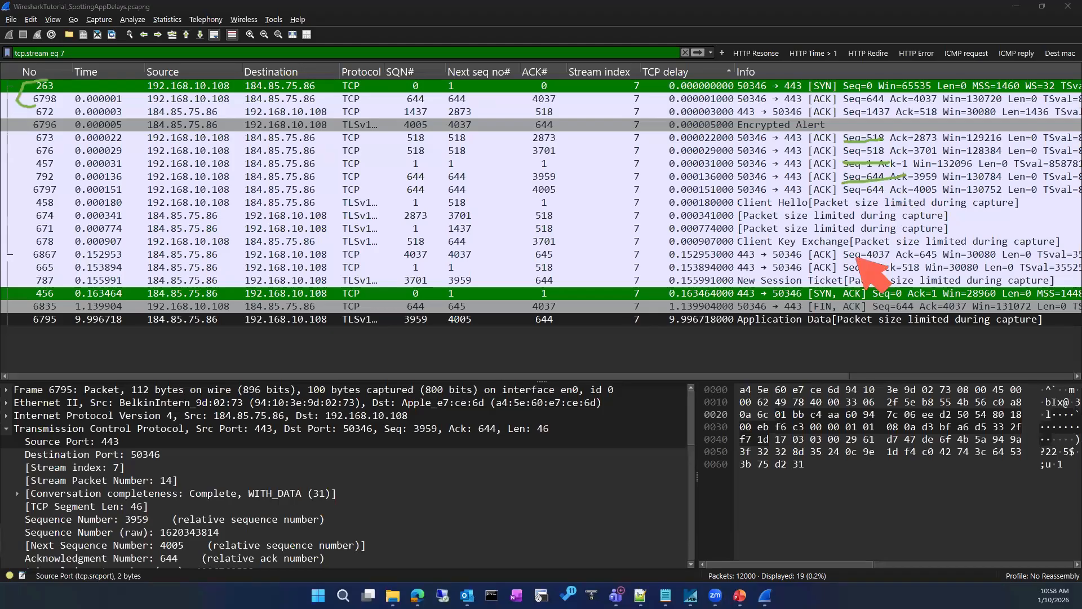
{"action": "left_click_drag", "start_coordinate": [843, 262], "coordinate": [892, 252]}
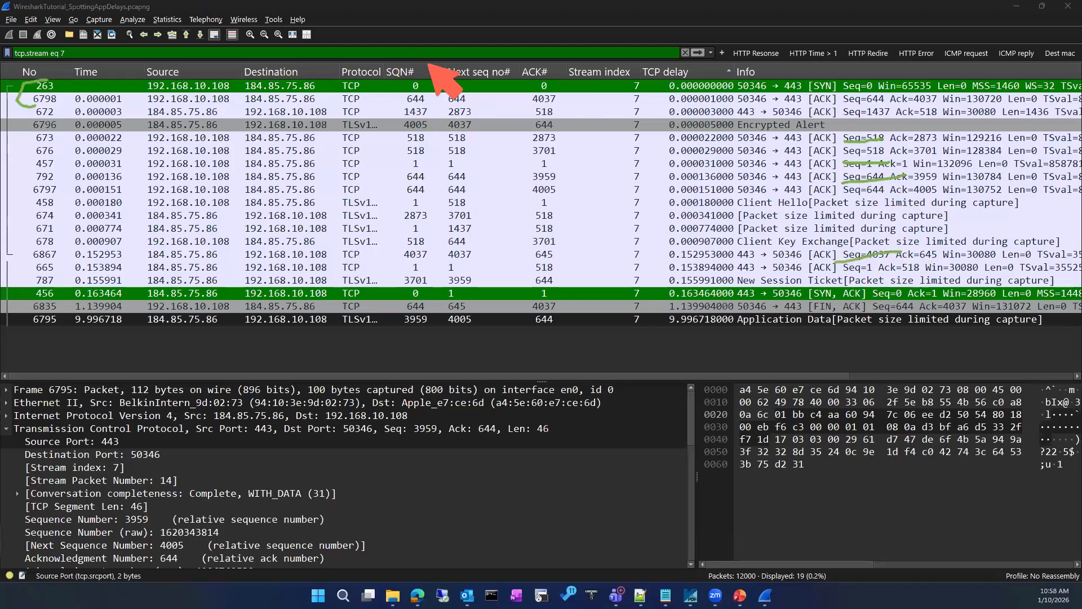
{"action": "mouse_move", "coordinate": [435, 67]}
{"action": "left_mouse_down"}
{"action": "mouse_move", "coordinate": [417, 322]}
{"action": "mouse_move", "coordinate": [441, 291]}
{"action": "left_mouse_up"}
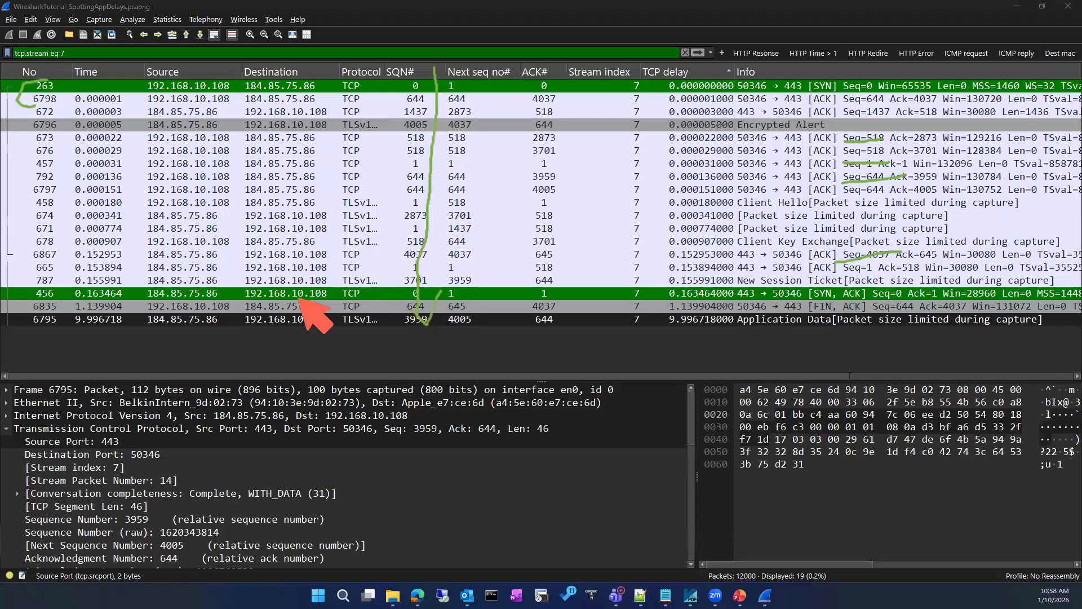
{"action": "mouse_move", "coordinate": [213, 337]}
{"action": "left_mouse_down"}
{"action": "mouse_move", "coordinate": [175, 336]}
{"action": "mouse_move", "coordinate": [181, 351]}
{"action": "left_mouse_up"}
{"action": "left_click_drag", "start_coordinate": [663, 337], "coordinate": [868, 302]}
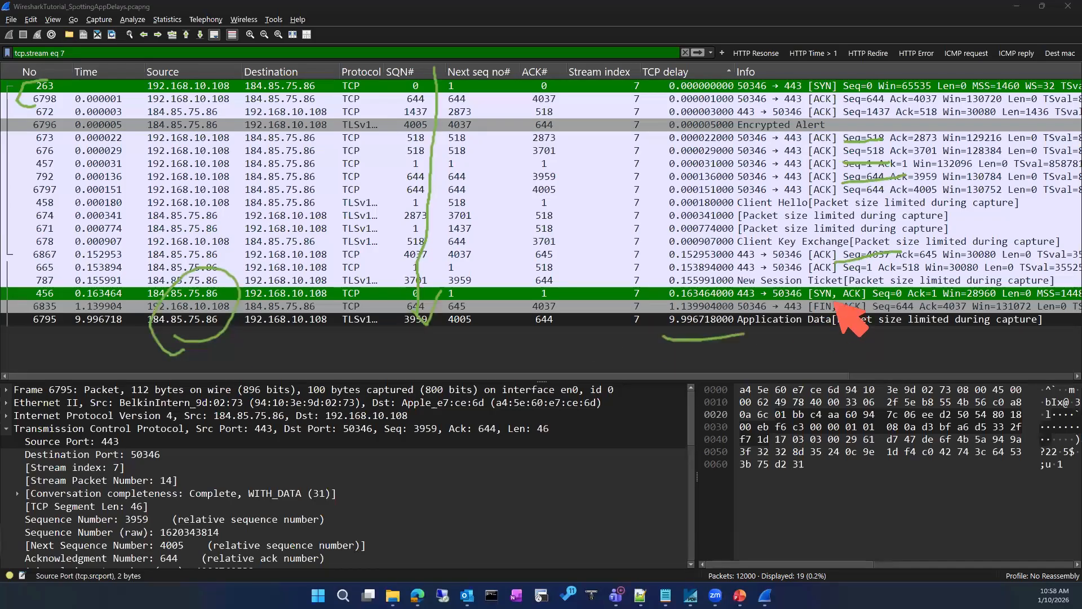
{"action": "left_click_drag", "start_coordinate": [683, 341], "coordinate": [708, 294]}
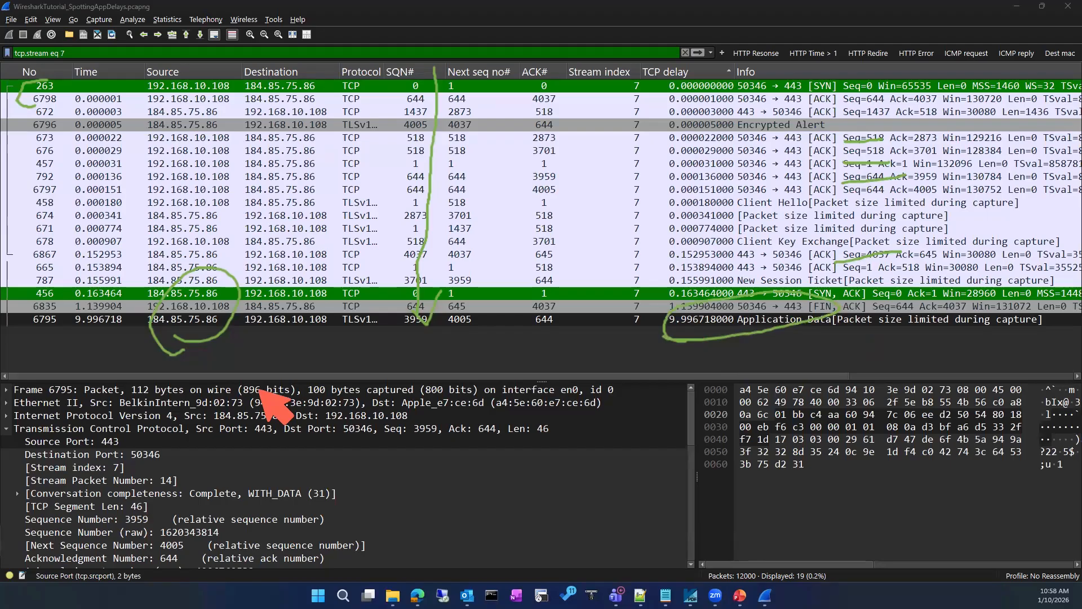
{"action": "left_click_drag", "start_coordinate": [229, 354], "coordinate": [152, 309]}
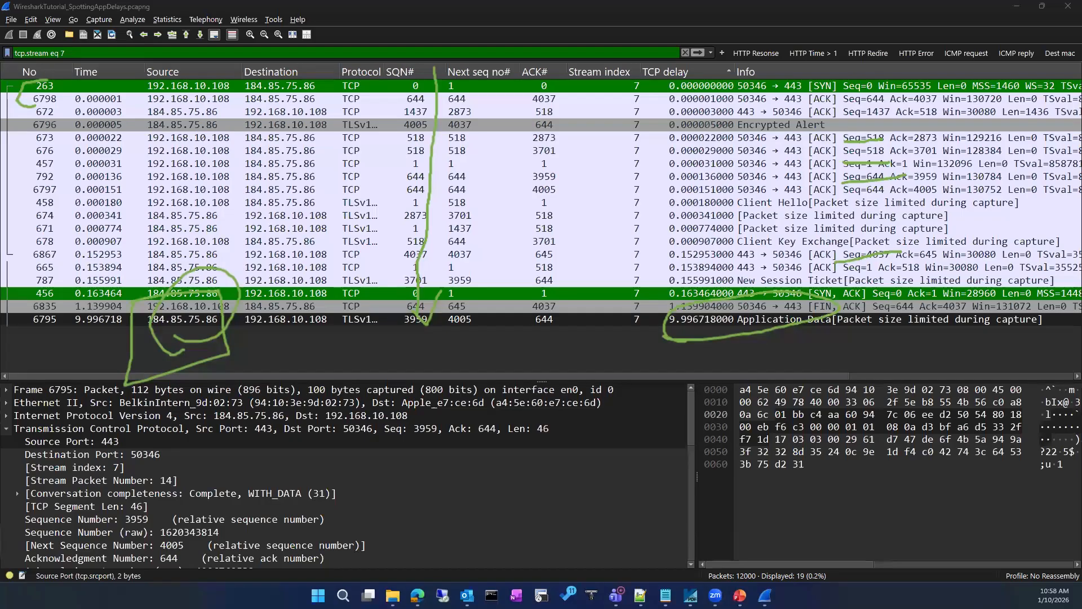
{"action": "key", "text": "Escape"}
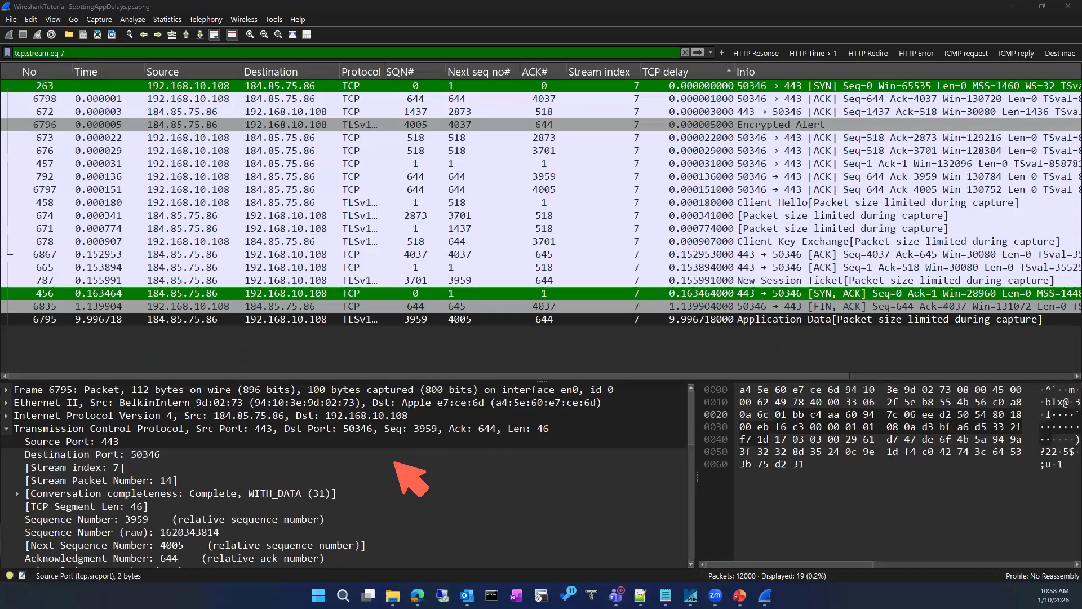
{"action": "mouse_move", "coordinate": [395, 459]}
{"action": "left_mouse_down"}
{"action": "mouse_move", "coordinate": [380, 483]}
{"action": "mouse_move", "coordinate": [397, 485]}
{"action": "left_mouse_up"}
{"action": "left_click_drag", "start_coordinate": [394, 479], "coordinate": [409, 478]}
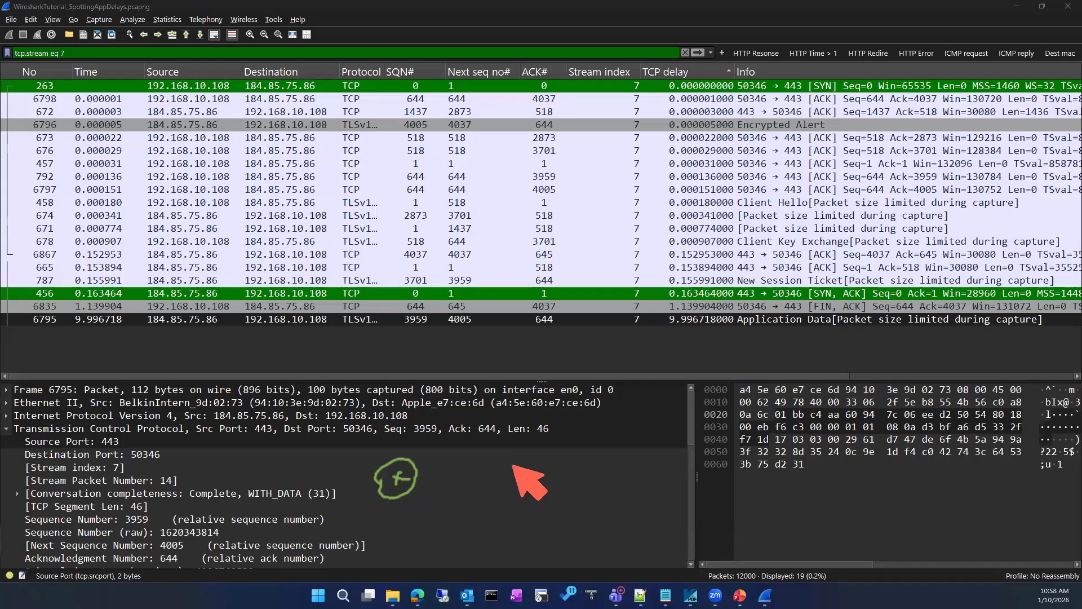
{"action": "left_click_drag", "start_coordinate": [502, 460], "coordinate": [506, 481]}
{"action": "left_click_drag", "start_coordinate": [505, 472], "coordinate": [531, 477]}
{"action": "mouse_move", "coordinate": [647, 455]}
{"action": "left_mouse_down"}
{"action": "mouse_move", "coordinate": [671, 446]}
{"action": "mouse_move", "coordinate": [640, 463]}
{"action": "left_mouse_up"}
{"action": "mouse_move", "coordinate": [658, 457]}
{"action": "left_mouse_down"}
{"action": "mouse_move", "coordinate": [650, 475]}
{"action": "mouse_move", "coordinate": [680, 469]}
{"action": "left_mouse_up"}
{"action": "left_click_drag", "start_coordinate": [840, 434], "coordinate": [826, 443]}
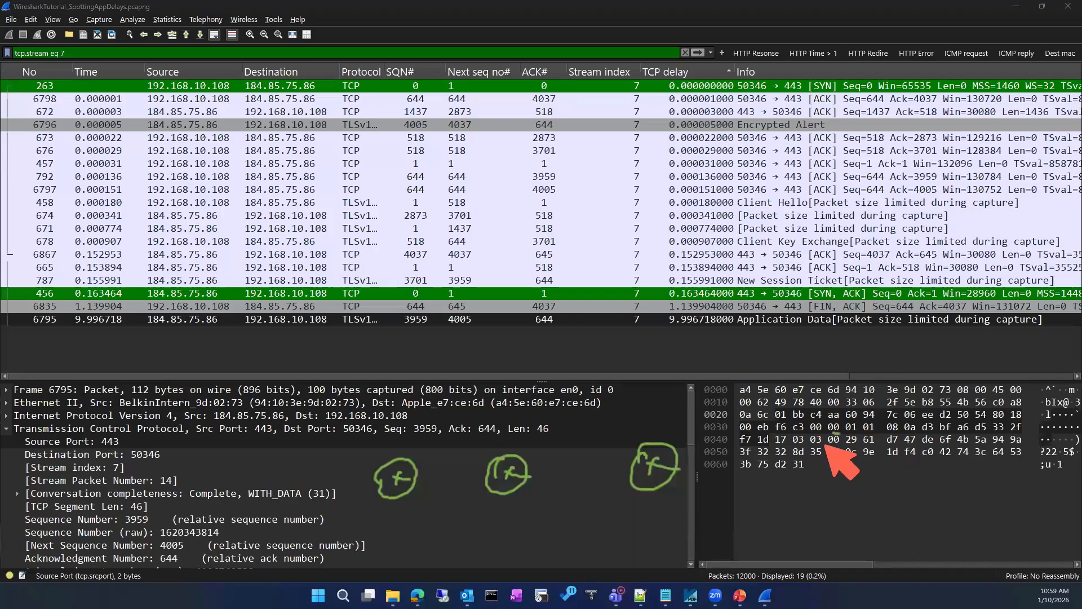
{"action": "mouse_move", "coordinate": [973, 412]}
{"action": "left_mouse_down"}
{"action": "mouse_move", "coordinate": [988, 447]}
{"action": "mouse_move", "coordinate": [979, 498]}
{"action": "left_mouse_up"}
{"action": "left_click_drag", "start_coordinate": [957, 509], "coordinate": [961, 531]}
{"action": "mouse_move", "coordinate": [957, 501]}
{"action": "left_mouse_down"}
{"action": "mouse_move", "coordinate": [977, 496]}
{"action": "mouse_move", "coordinate": [961, 531]}
{"action": "left_mouse_up"}
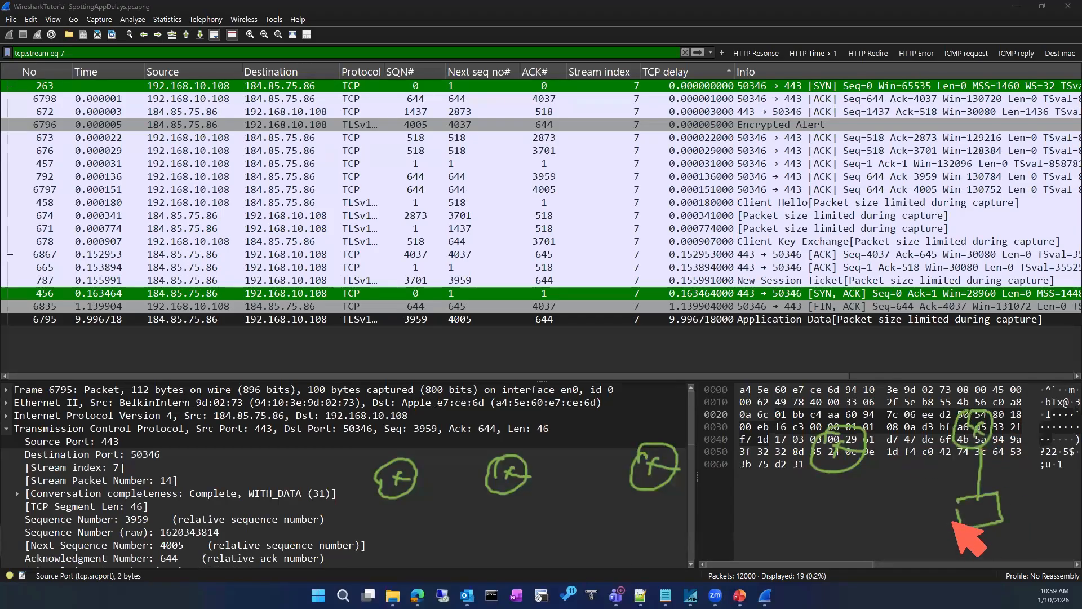
{"action": "left_click_drag", "start_coordinate": [395, 505], "coordinate": [394, 536]}
{"action": "mouse_move", "coordinate": [406, 523]}
{"action": "left_mouse_down"}
{"action": "mouse_move", "coordinate": [420, 518]}
{"action": "mouse_move", "coordinate": [399, 547]}
{"action": "mouse_move", "coordinate": [406, 522]}
{"action": "left_mouse_up"}
{"action": "left_click_drag", "start_coordinate": [418, 480], "coordinate": [815, 450]}
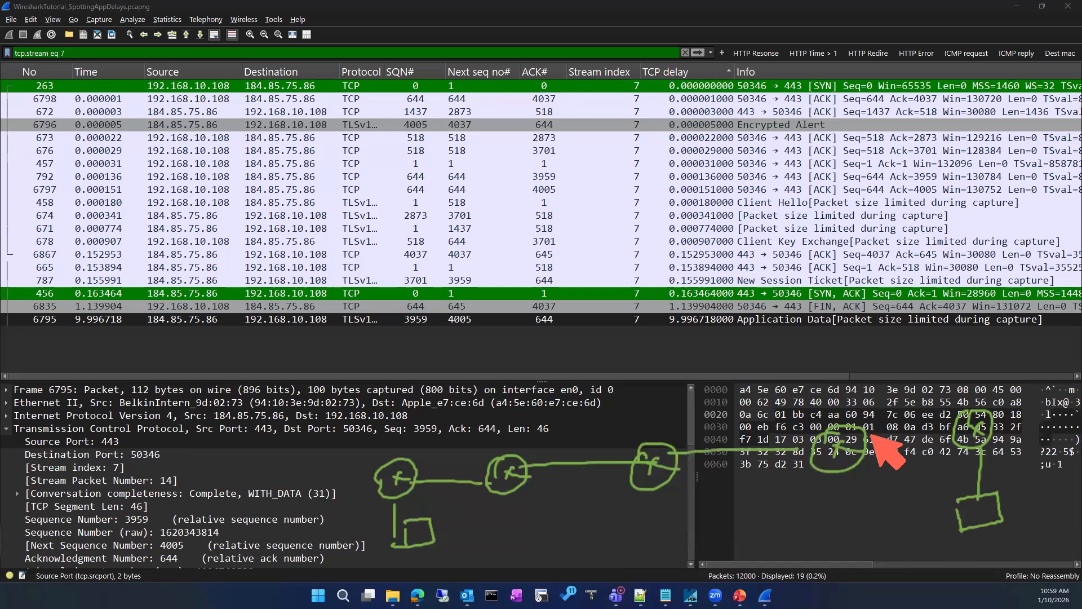
{"action": "left_click_drag", "start_coordinate": [958, 437], "coordinate": [865, 438]}
{"action": "left_click_drag", "start_coordinate": [373, 420], "coordinate": [373, 439]}
{"action": "left_click_drag", "start_coordinate": [374, 420], "coordinate": [394, 437]}
{"action": "left_click_drag", "start_coordinate": [965, 372], "coordinate": [988, 390]}
{"action": "left_click_drag", "start_coordinate": [982, 391], "coordinate": [982, 412]}
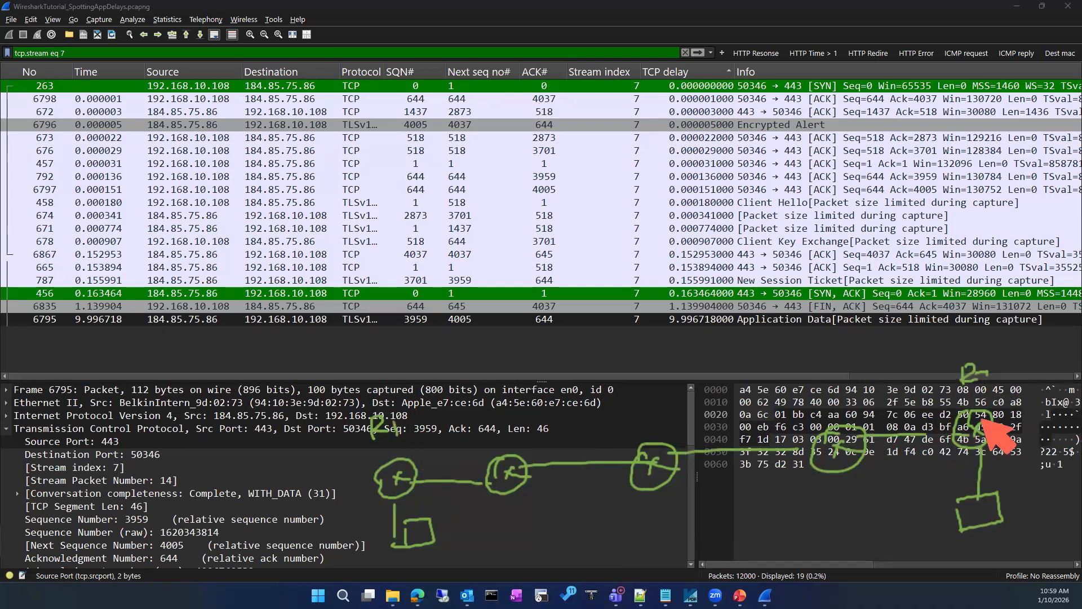
{"action": "left_click_drag", "start_coordinate": [939, 527], "coordinate": [909, 545]}
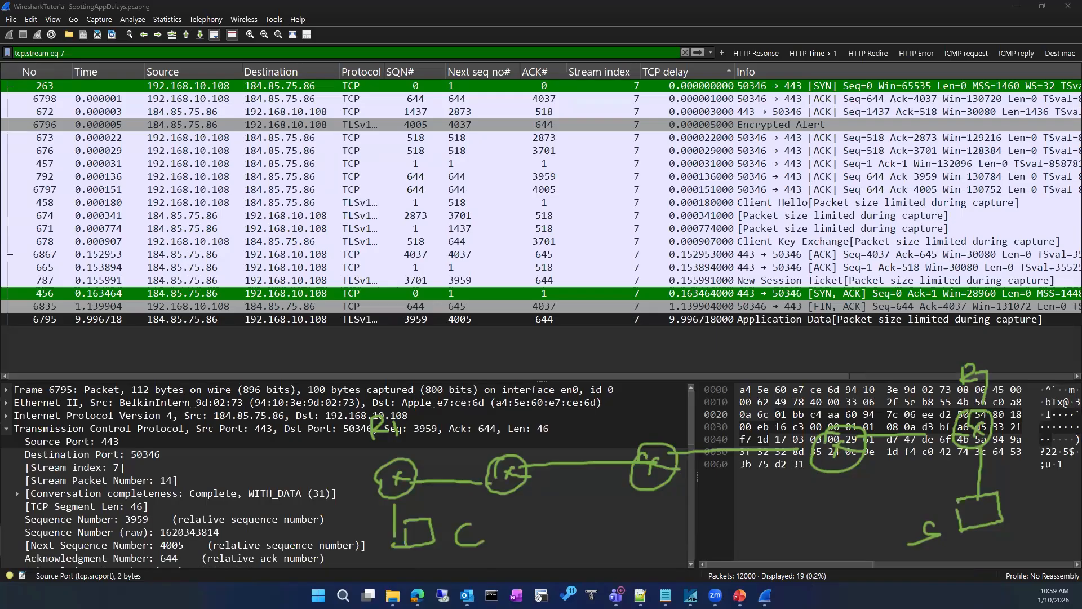
{"action": "left_click_drag", "start_coordinate": [542, 513], "coordinate": [831, 483]}
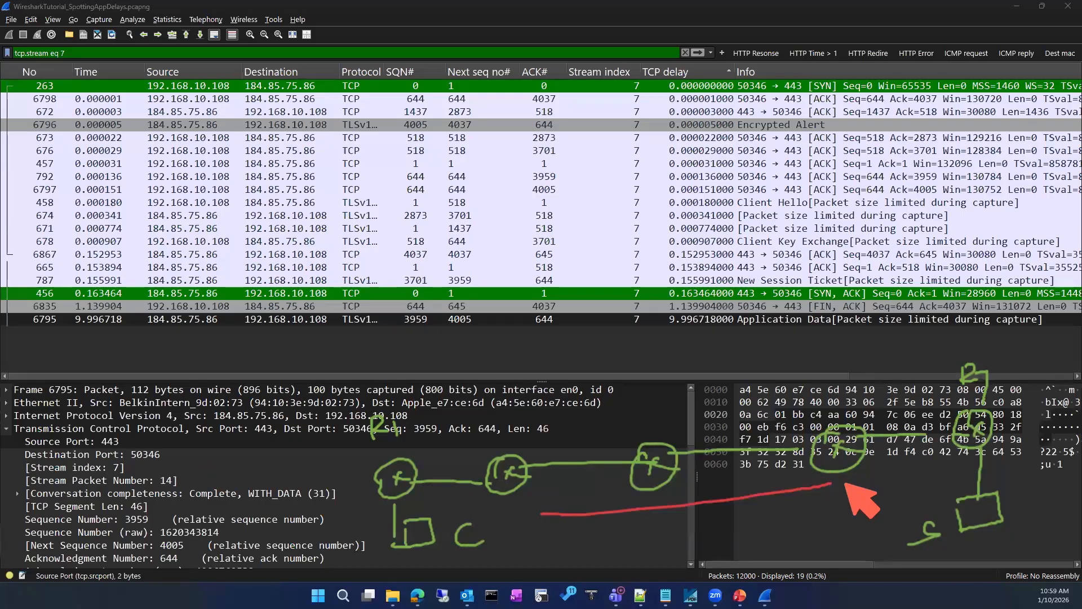
{"action": "left_click_drag", "start_coordinate": [567, 540], "coordinate": [874, 484]}
{"action": "left_click_drag", "start_coordinate": [565, 527], "coordinate": [600, 537]}
{"action": "left_click_drag", "start_coordinate": [559, 557], "coordinate": [867, 525]}
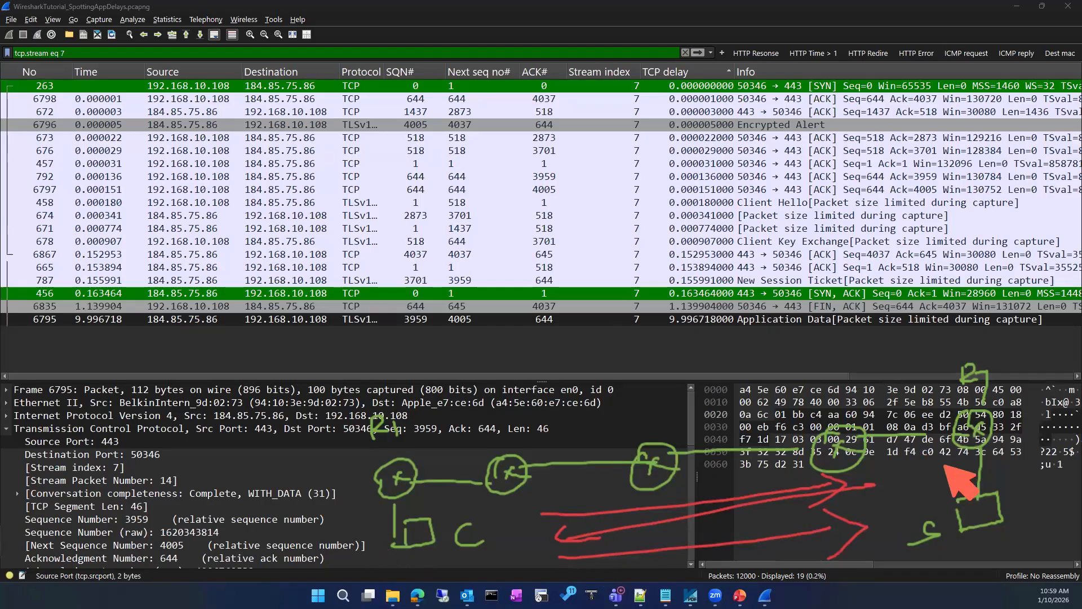
{"action": "mouse_move", "coordinate": [902, 474]}
{"action": "left_mouse_down"}
{"action": "mouse_move", "coordinate": [903, 486]}
{"action": "mouse_move", "coordinate": [921, 481]}
{"action": "mouse_move", "coordinate": [917, 467]}
{"action": "mouse_move", "coordinate": [905, 496]}
{"action": "left_mouse_up"}
{"action": "left_click", "coordinate": [910, 477]}
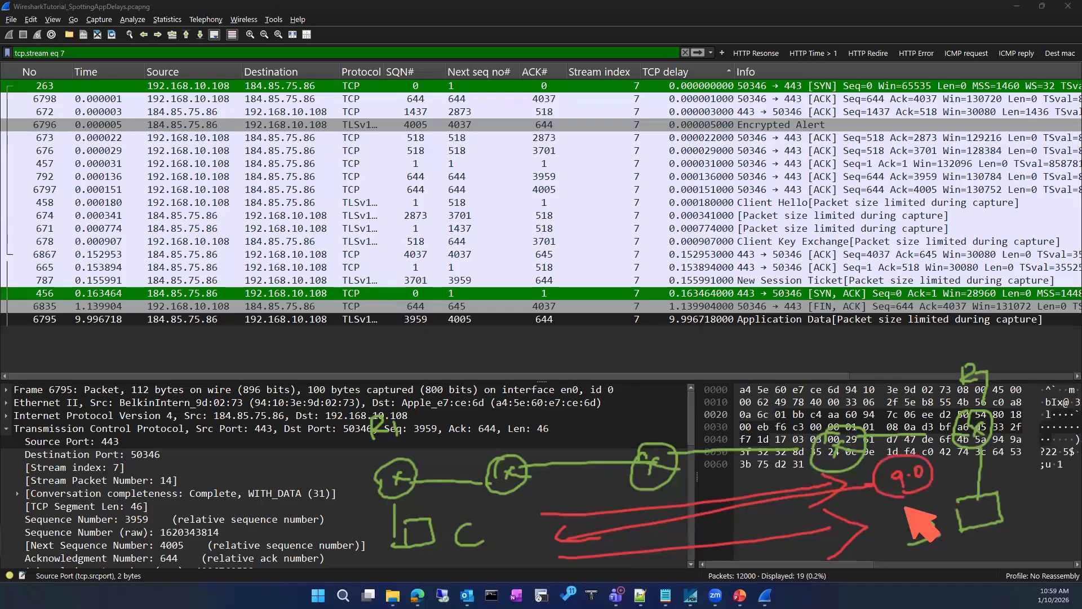
{"action": "mouse_move", "coordinate": [423, 507]}
{"action": "left_mouse_down"}
{"action": "mouse_move", "coordinate": [503, 528]}
{"action": "mouse_move", "coordinate": [406, 516]}
{"action": "mouse_move", "coordinate": [416, 517]}
{"action": "left_mouse_up"}
{"action": "mouse_move", "coordinate": [974, 467]}
{"action": "left_mouse_down"}
{"action": "mouse_move", "coordinate": [977, 539]}
{"action": "mouse_move", "coordinate": [958, 478]}
{"action": "left_mouse_up"}
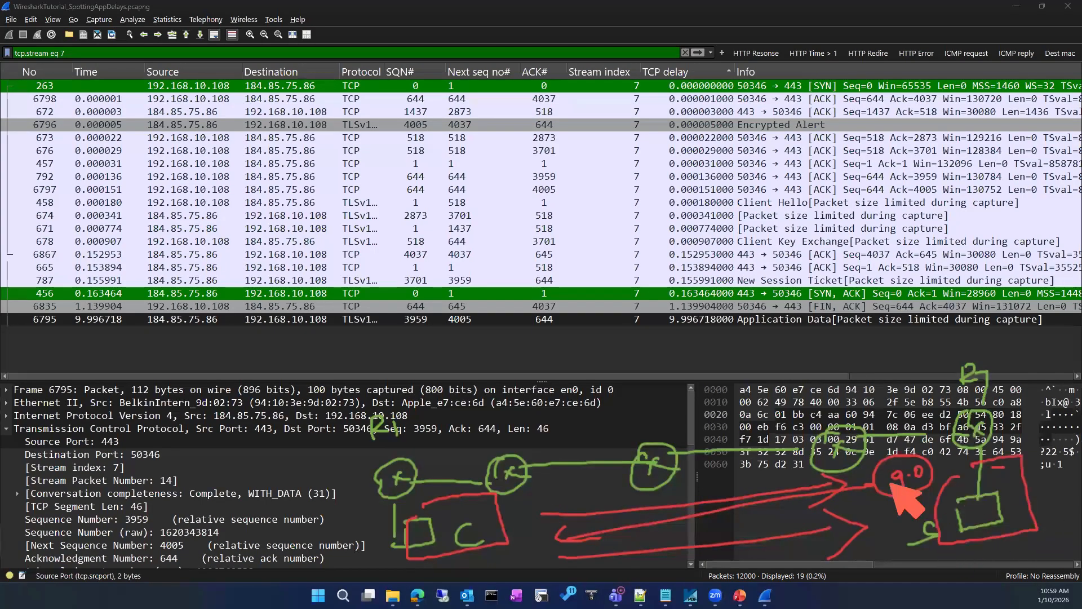
{"action": "left_click_drag", "start_coordinate": [609, 439], "coordinate": [723, 371]}
{"action": "left_click_drag", "start_coordinate": [810, 430], "coordinate": [979, 309]}
{"action": "mouse_move", "coordinate": [399, 461]}
{"action": "left_mouse_down"}
{"action": "mouse_move", "coordinate": [834, 399]}
{"action": "mouse_move", "coordinate": [947, 426]}
{"action": "left_mouse_up"}
{"action": "mouse_move", "coordinate": [417, 475]}
{"action": "left_mouse_down"}
{"action": "mouse_move", "coordinate": [450, 431]}
{"action": "mouse_move", "coordinate": [964, 401]}
{"action": "left_mouse_up"}
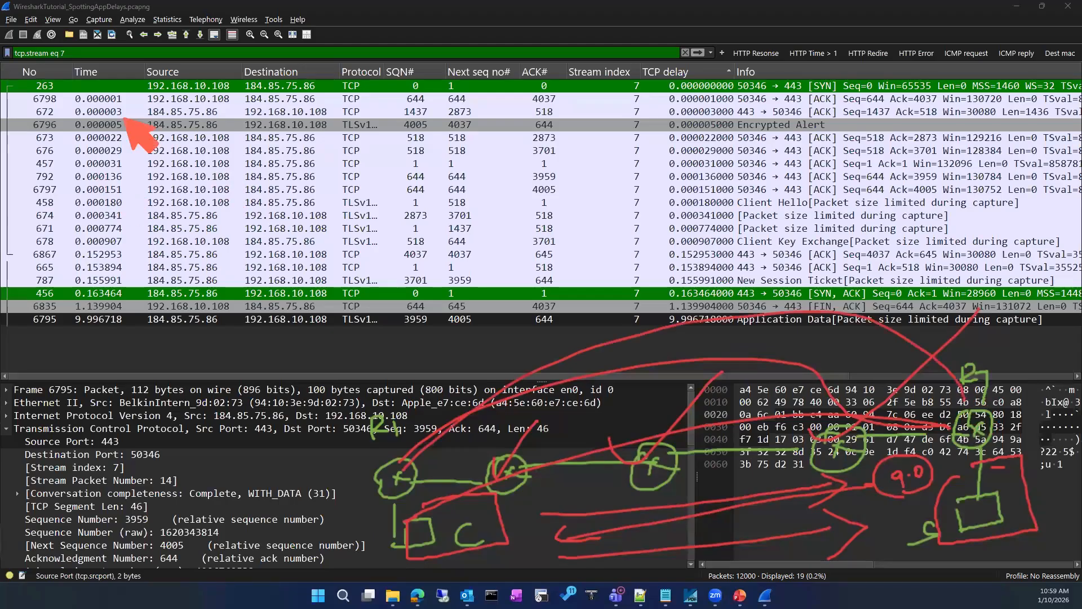
{"action": "mouse_move", "coordinate": [144, 77]}
{"action": "left_mouse_down"}
{"action": "mouse_move", "coordinate": [140, 101]}
{"action": "mouse_move", "coordinate": [36, 130]}
{"action": "mouse_move", "coordinate": [3, 102]}
{"action": "left_mouse_up"}
{"action": "mouse_move", "coordinate": [232, 52]}
{"action": "left_mouse_down"}
{"action": "mouse_move", "coordinate": [507, 56]}
{"action": "mouse_move", "coordinate": [586, 138]}
{"action": "mouse_move", "coordinate": [2, 189]}
{"action": "left_mouse_up"}
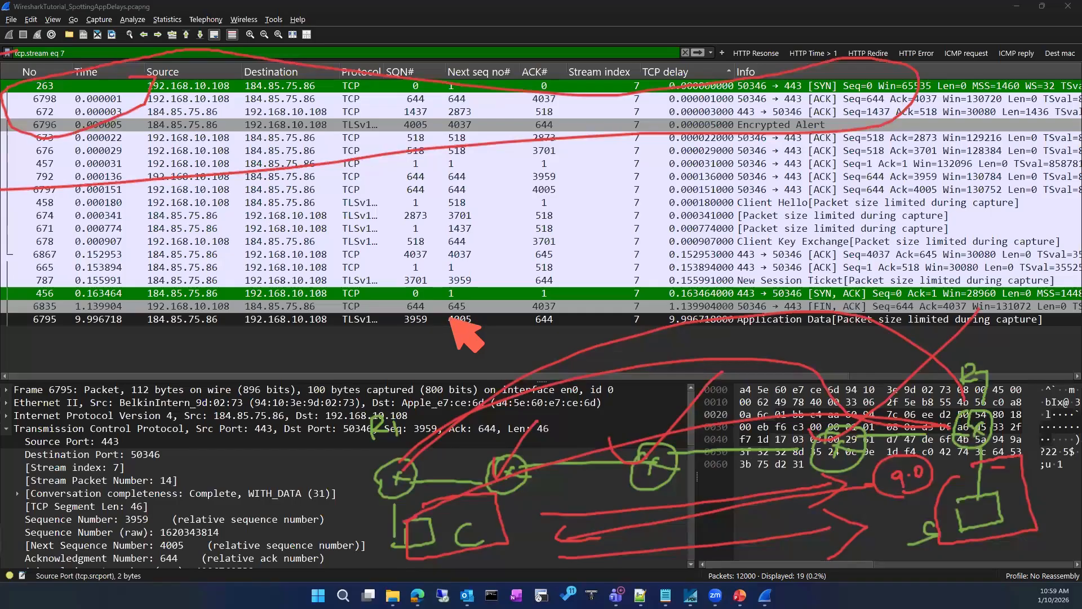
{"action": "key", "text": "e"}
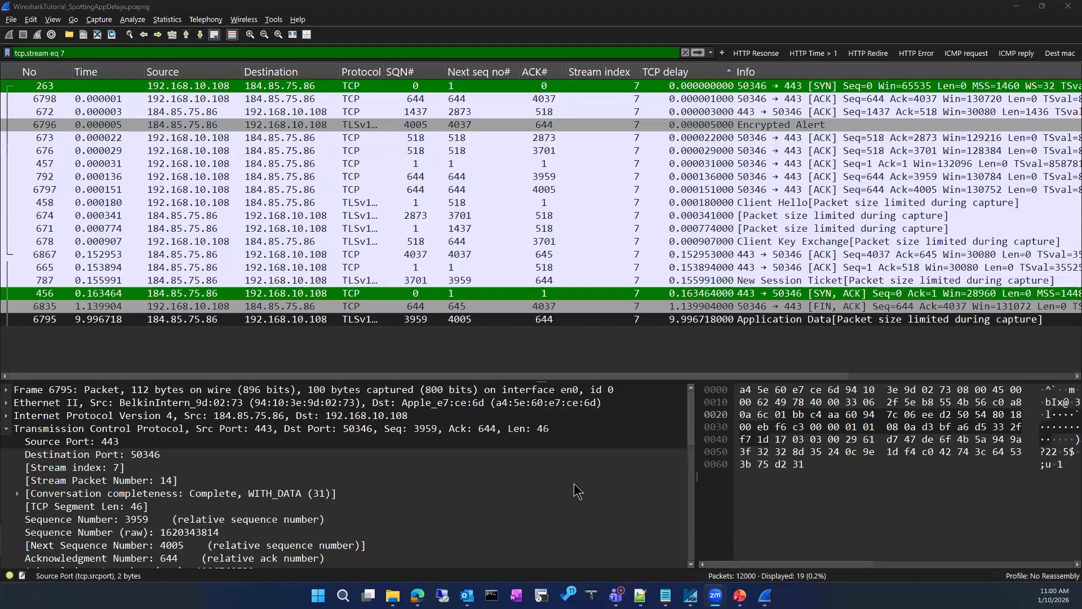
{"action": "mouse_move", "coordinate": [764, 595]}
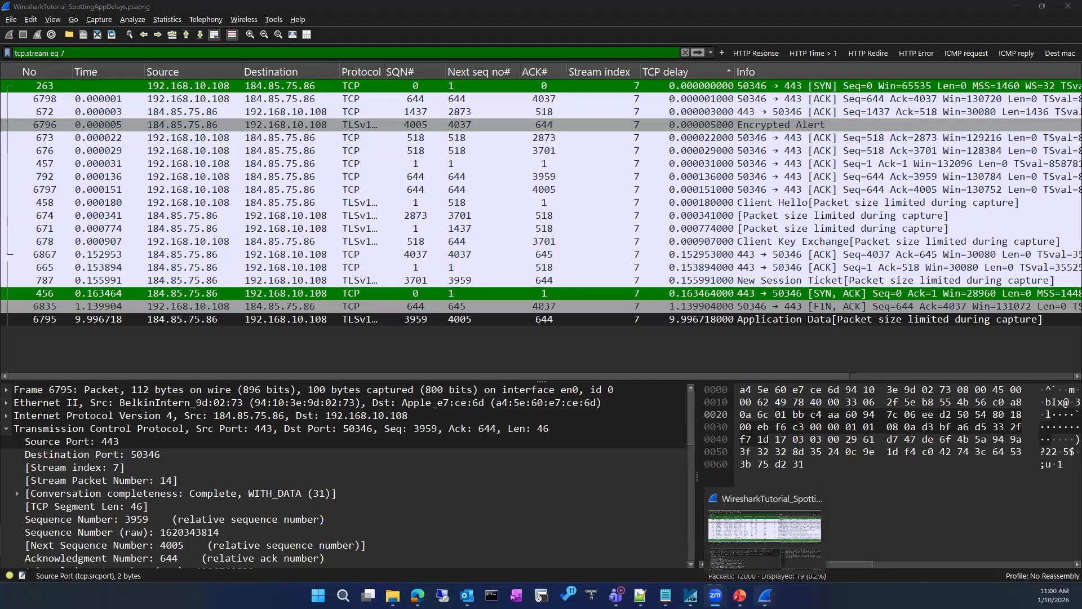
{"action": "left_click", "coordinate": [779, 535]}
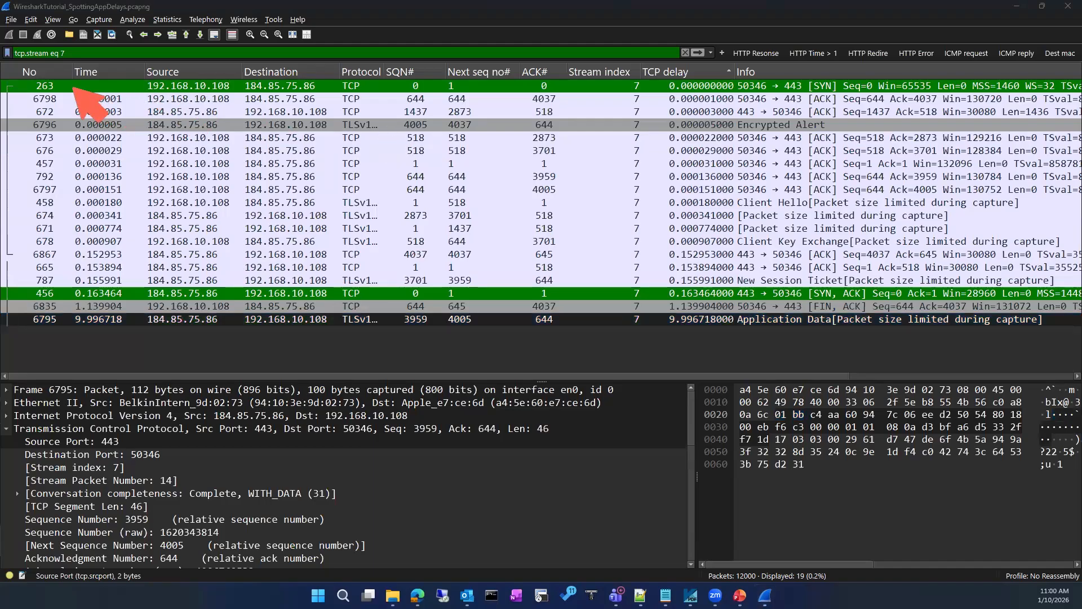
{"action": "mouse_move", "coordinate": [35, 78]}
{"action": "left_mouse_down"}
{"action": "mouse_move", "coordinate": [29, 108]}
{"action": "mouse_move", "coordinate": [50, 115]}
{"action": "left_mouse_up"}
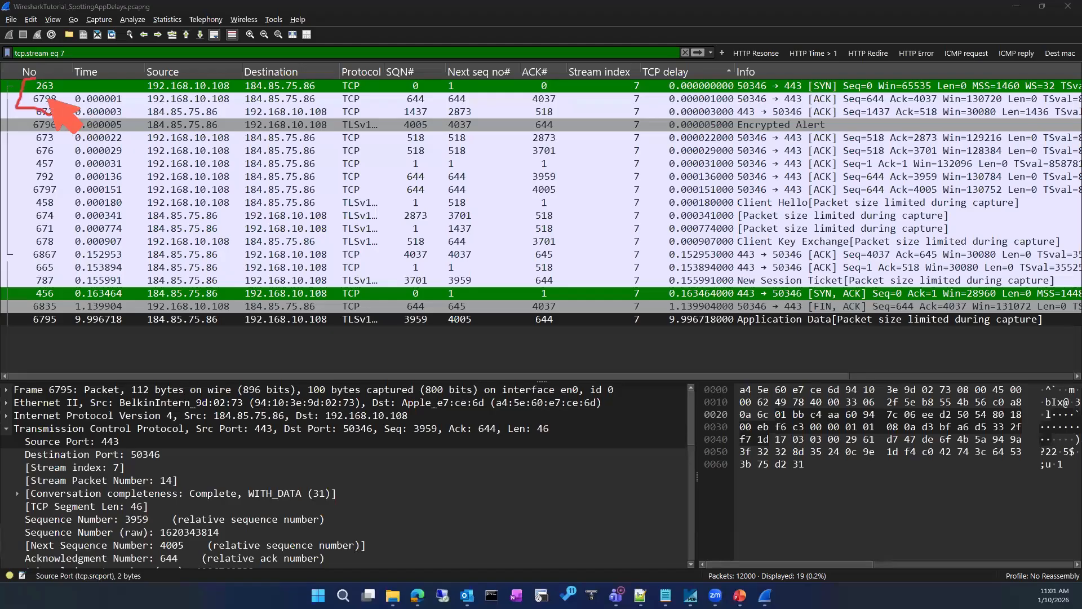
{"action": "left_click", "coordinate": [112, 105]}
{"action": "mouse_move", "coordinate": [125, 107]}
{"action": "left_mouse_down"}
{"action": "mouse_move", "coordinate": [107, 94]}
{"action": "mouse_move", "coordinate": [126, 104]}
{"action": "left_mouse_up"}
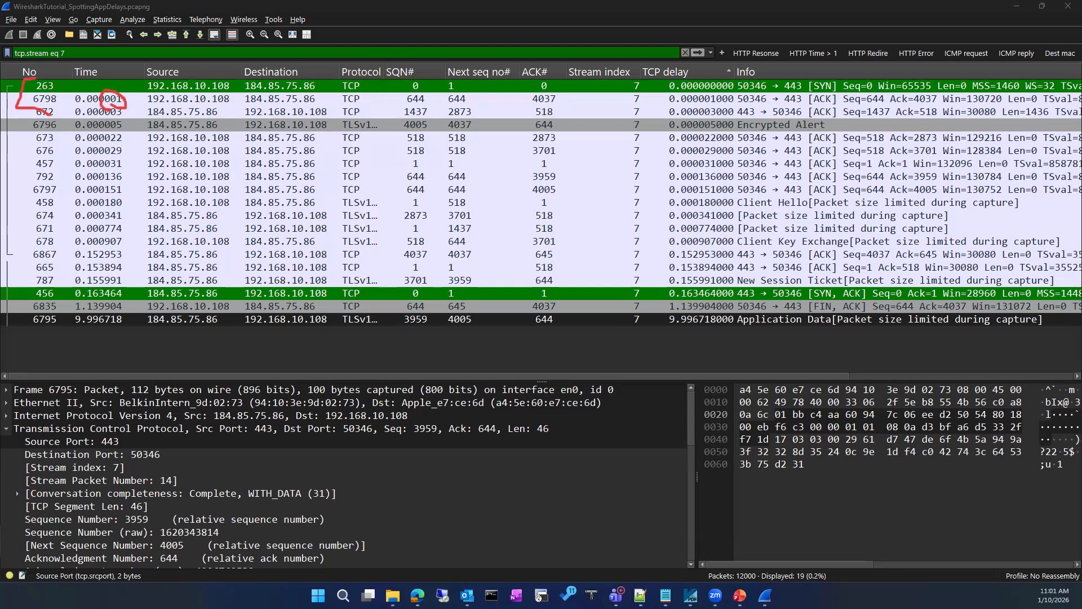
{"action": "key", "text": "Escape"}
{"action": "left_click", "coordinate": [456, 142]}
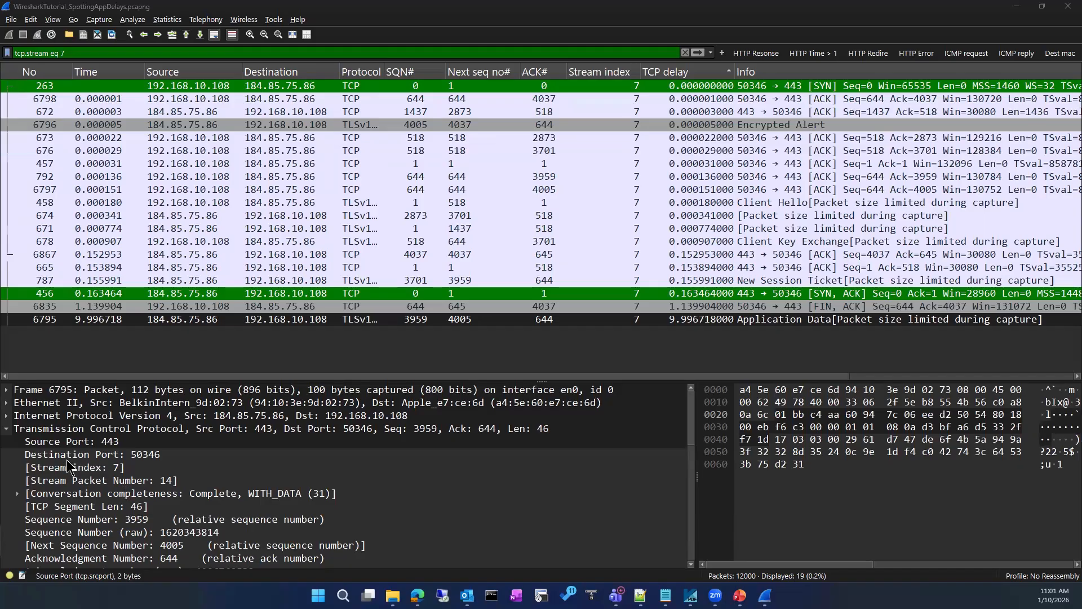
Add the IPv4 Time to Live field as a column between Destination and Protocol
{"action": "left_click", "coordinate": [7, 416]}
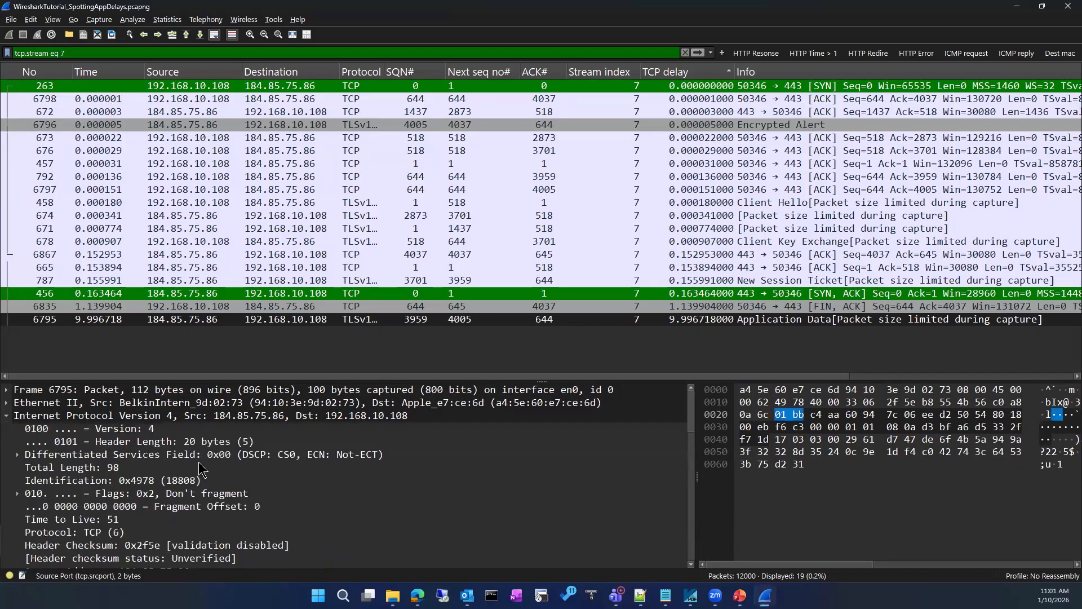
{"action": "left_click", "coordinate": [102, 520]}
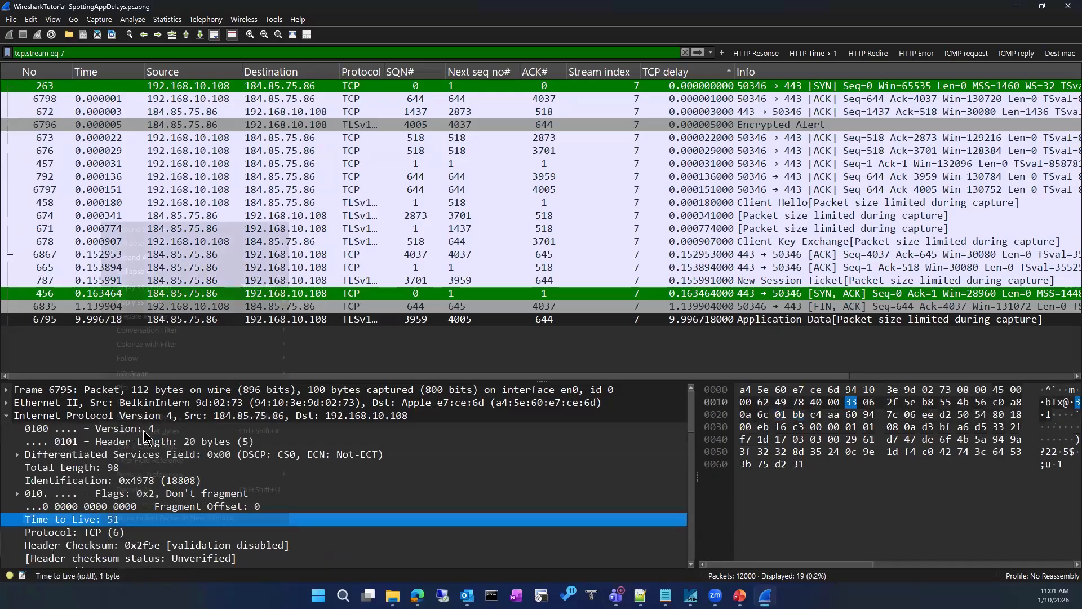
{"action": "right_click", "coordinate": [102, 522]}
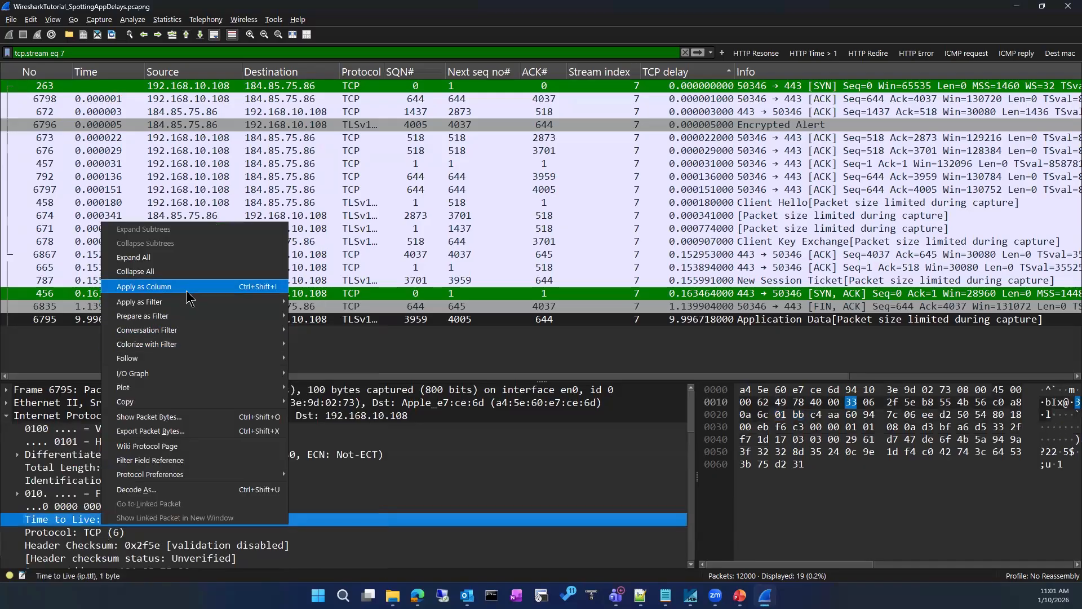
{"action": "left_click", "coordinate": [188, 287]}
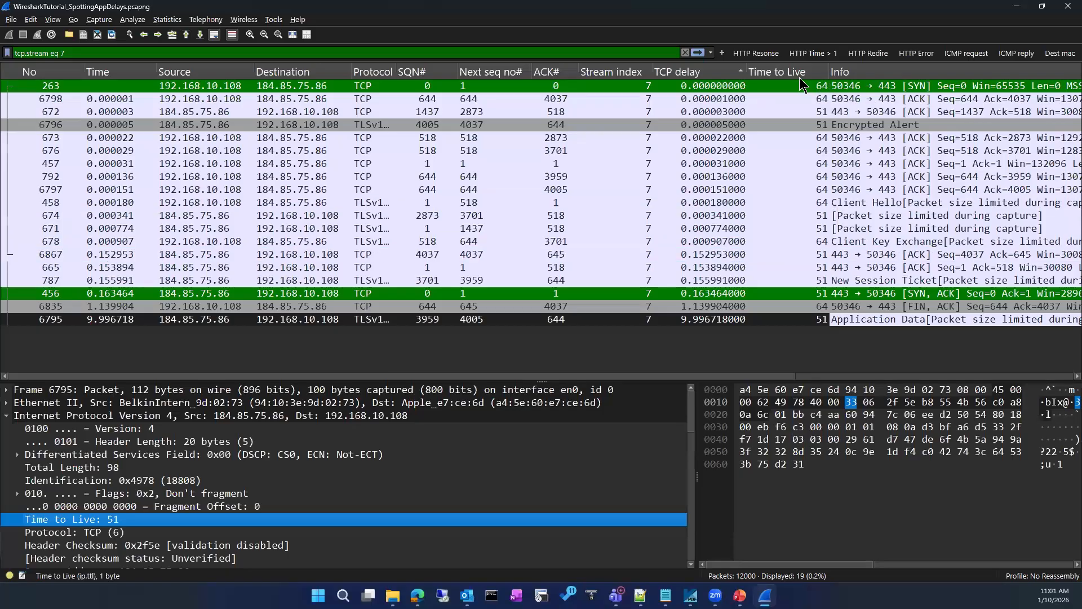
{"action": "left_click_drag", "start_coordinate": [796, 73], "coordinate": [372, 119]}
{"action": "left_click_drag", "start_coordinate": [445, 205], "coordinate": [389, 323]}
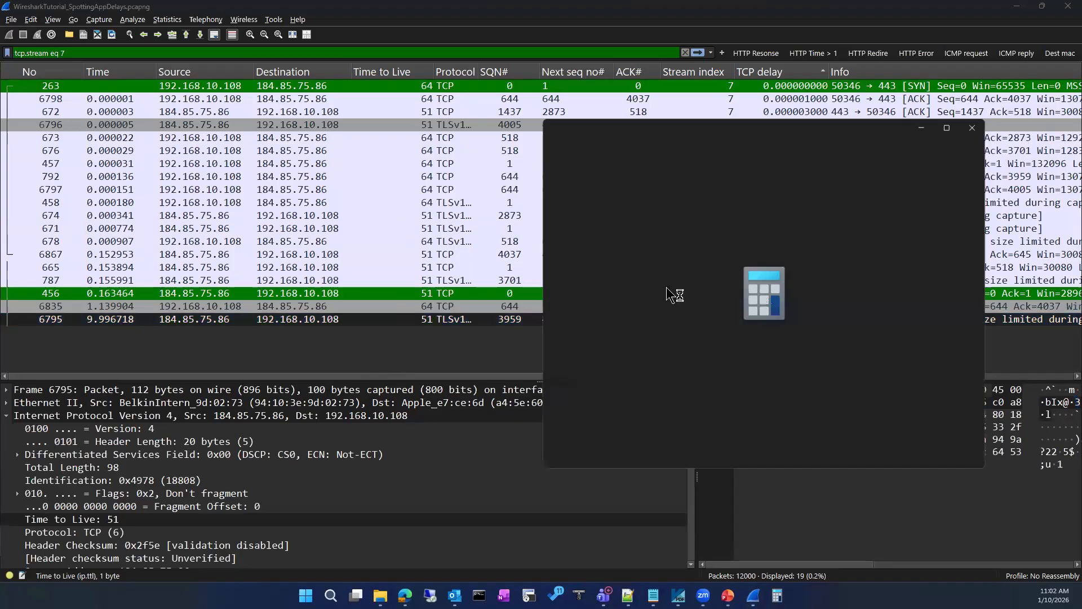
Compute the TTL difference 64 − 51 = 13 in Calculator, then close it
{"action": "left_click", "coordinate": [706, 426]}
{"action": "left_click", "coordinate": [575, 427]}
{"action": "left_click", "coordinate": [776, 435]}
{"action": "left_click", "coordinate": [642, 430]}
{"action": "left_click", "coordinate": [575, 471]}
{"action": "left_click", "coordinate": [781, 518]}
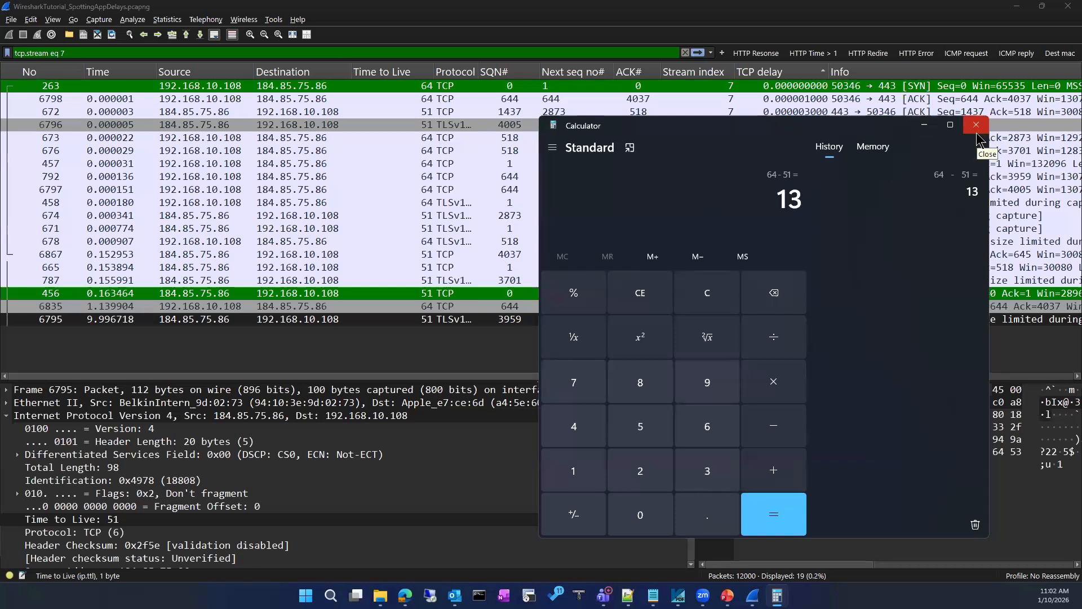
{"action": "left_click", "coordinate": [977, 132]}
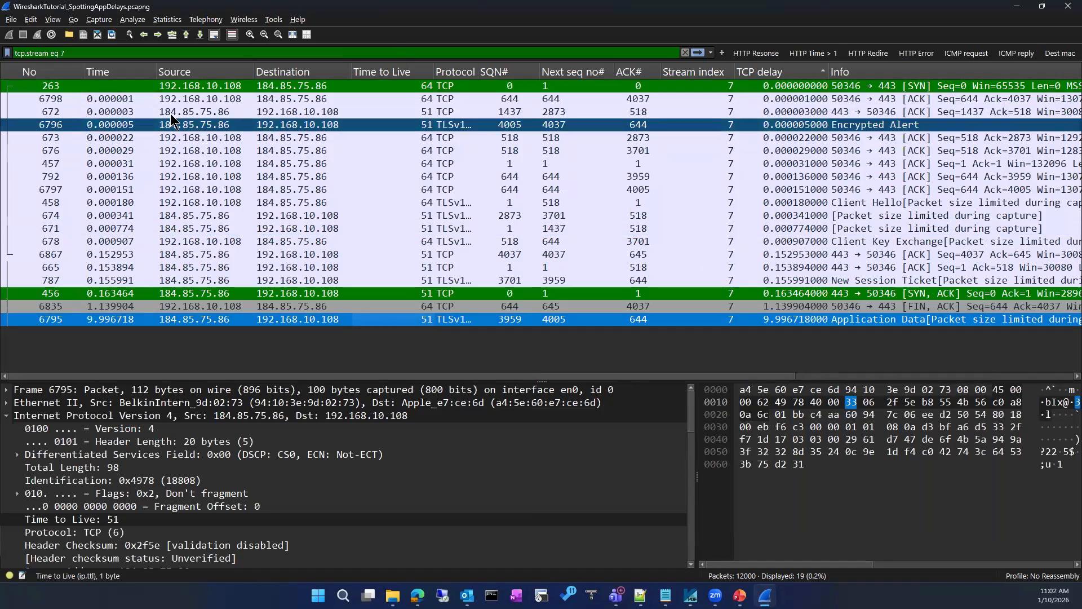
{"action": "left_click", "coordinate": [134, 100]}
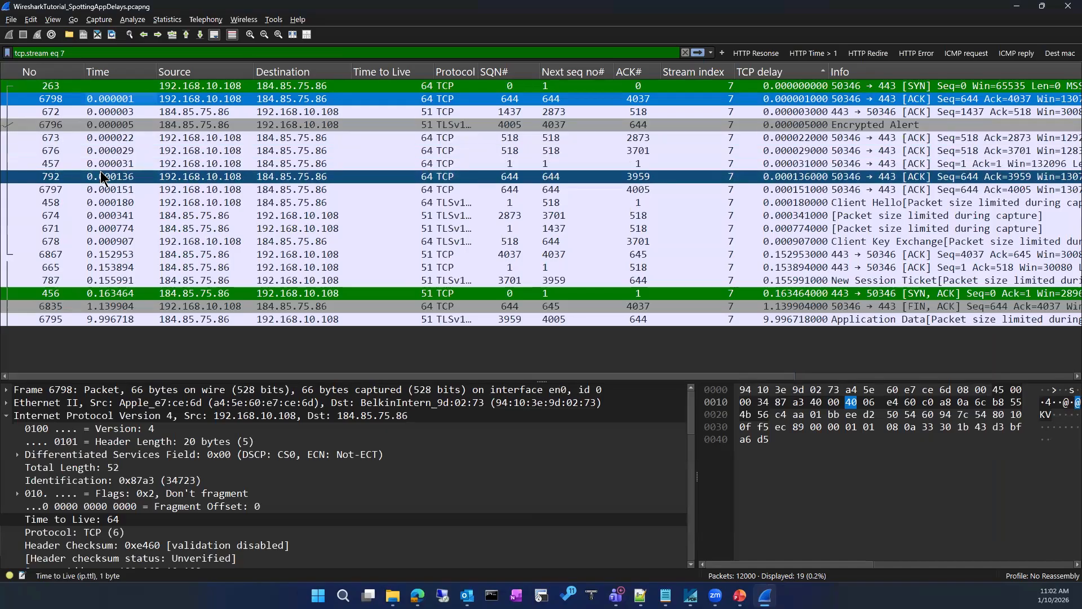
{"action": "left_click", "coordinate": [105, 282]}
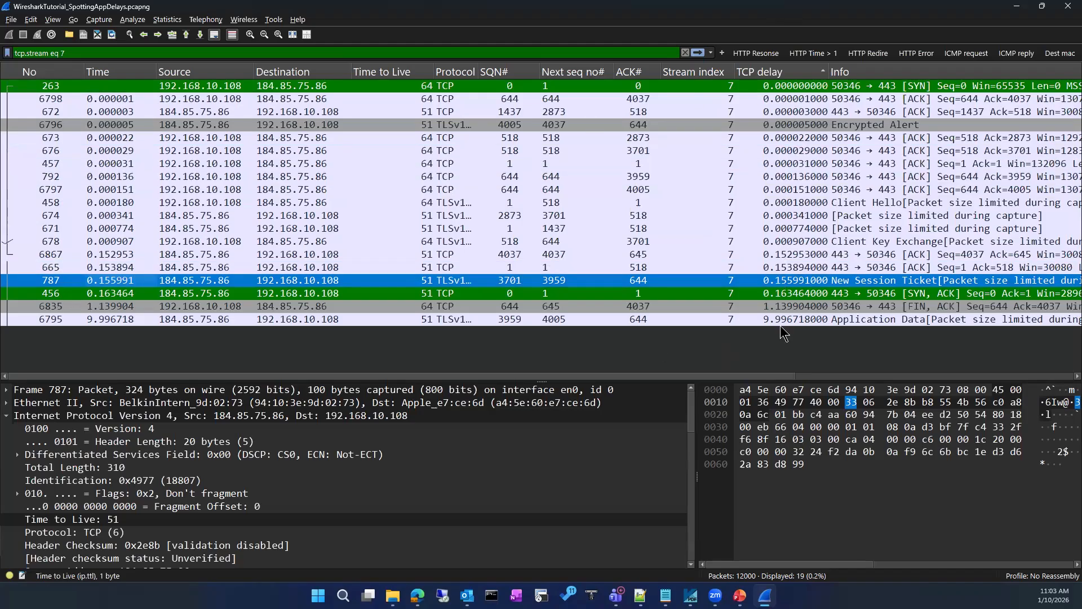
Show the Time column as time of day (e.g. 10:25:31.721032) and widen it to fit
{"action": "left_click", "coordinate": [53, 20]}
{"action": "mouse_move", "coordinate": [90, 153]}
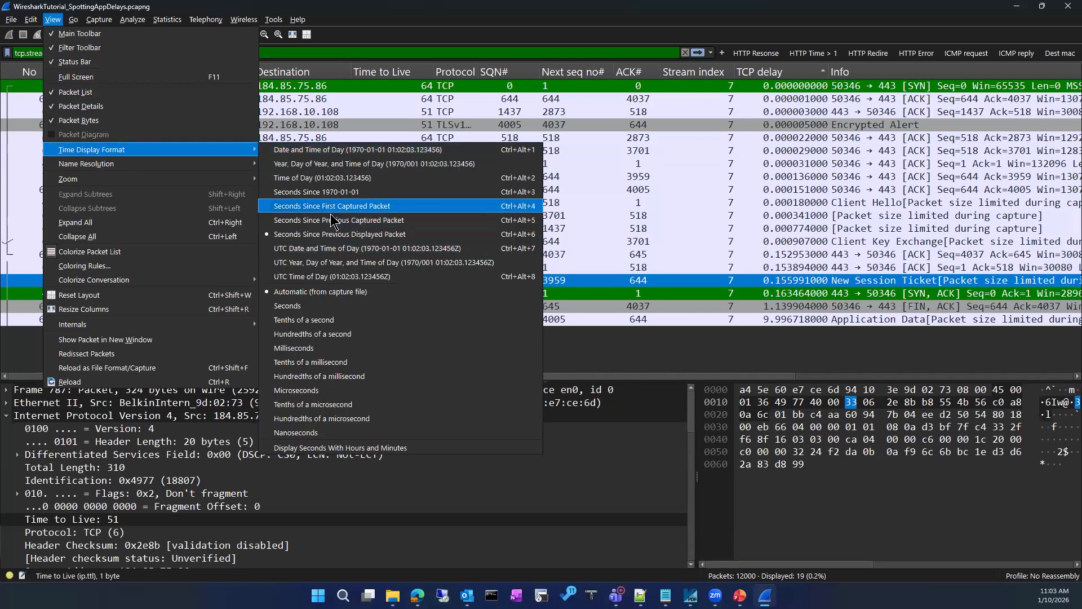
{"action": "left_click", "coordinate": [336, 178]}
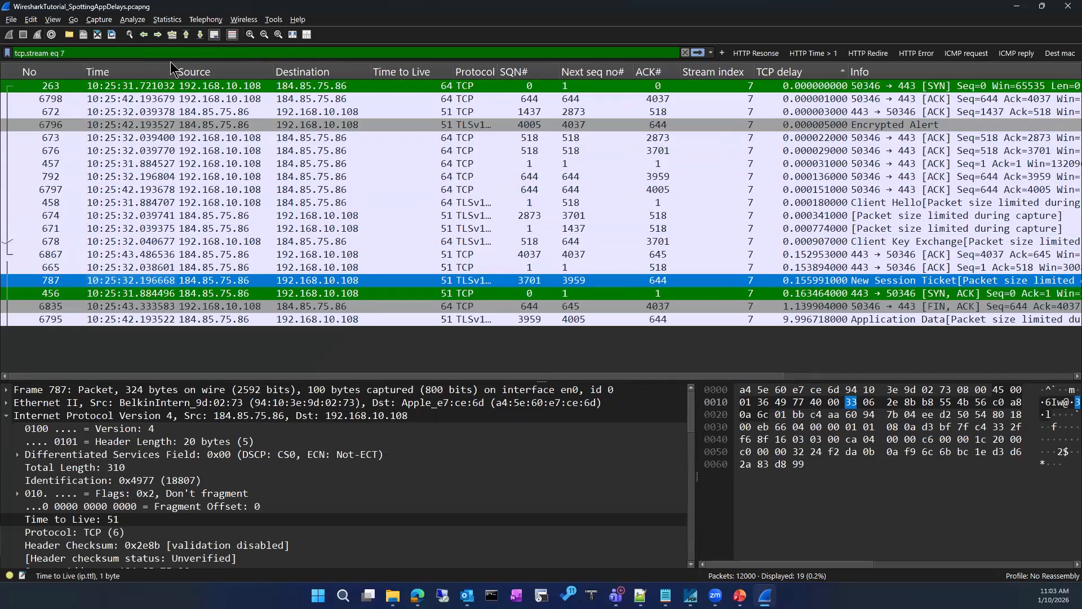
{"action": "left_click_drag", "start_coordinate": [178, 66], "coordinate": [200, 65]}
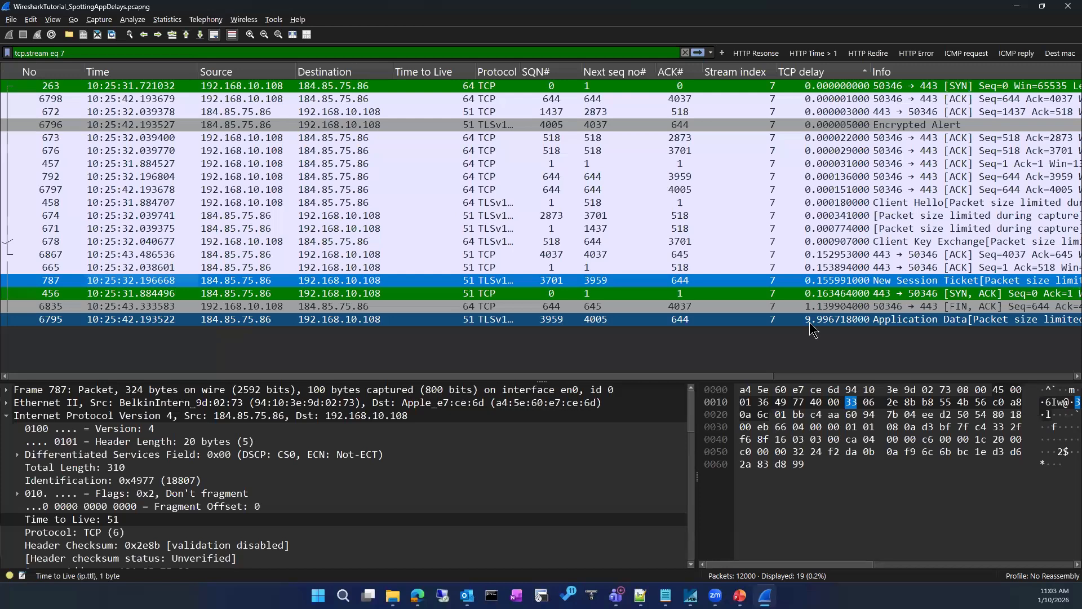
Mark the TCP delay column and its largest values, then inspect packets 674, 456 (SYN, ACK) and 671
{"action": "mouse_move", "coordinate": [793, 338]}
{"action": "left_mouse_down"}
{"action": "mouse_move", "coordinate": [841, 305]}
{"action": "mouse_move", "coordinate": [801, 342]}
{"action": "left_mouse_up"}
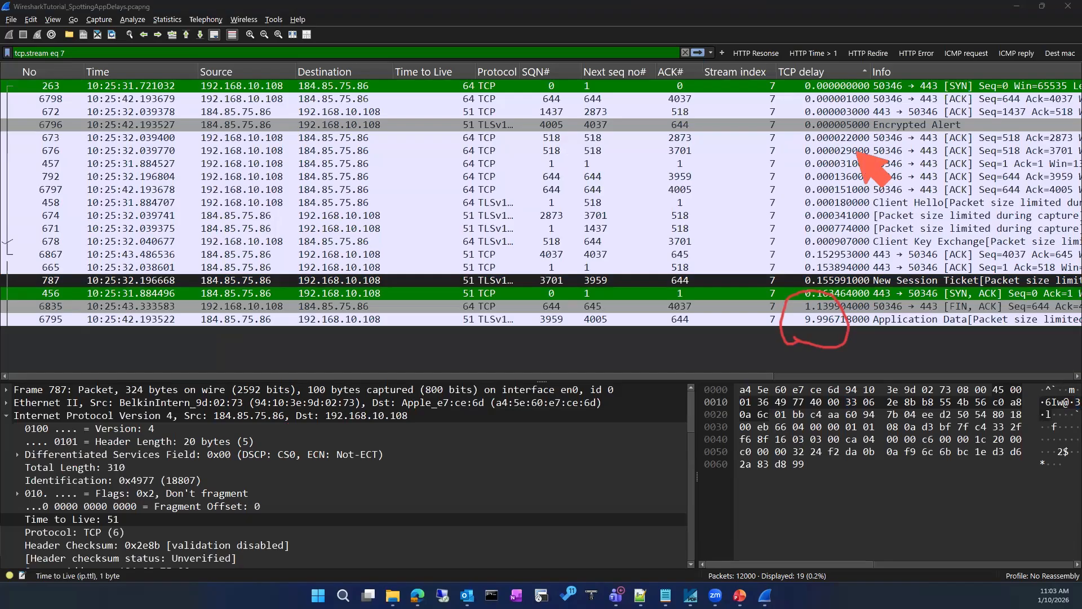
{"action": "mouse_move", "coordinate": [773, 65]}
{"action": "left_mouse_down"}
{"action": "mouse_move", "coordinate": [778, 298]}
{"action": "mouse_move", "coordinate": [789, 332]}
{"action": "mouse_move", "coordinate": [910, 141]}
{"action": "mouse_move", "coordinate": [888, 63]}
{"action": "mouse_move", "coordinate": [795, 56]}
{"action": "left_mouse_up"}
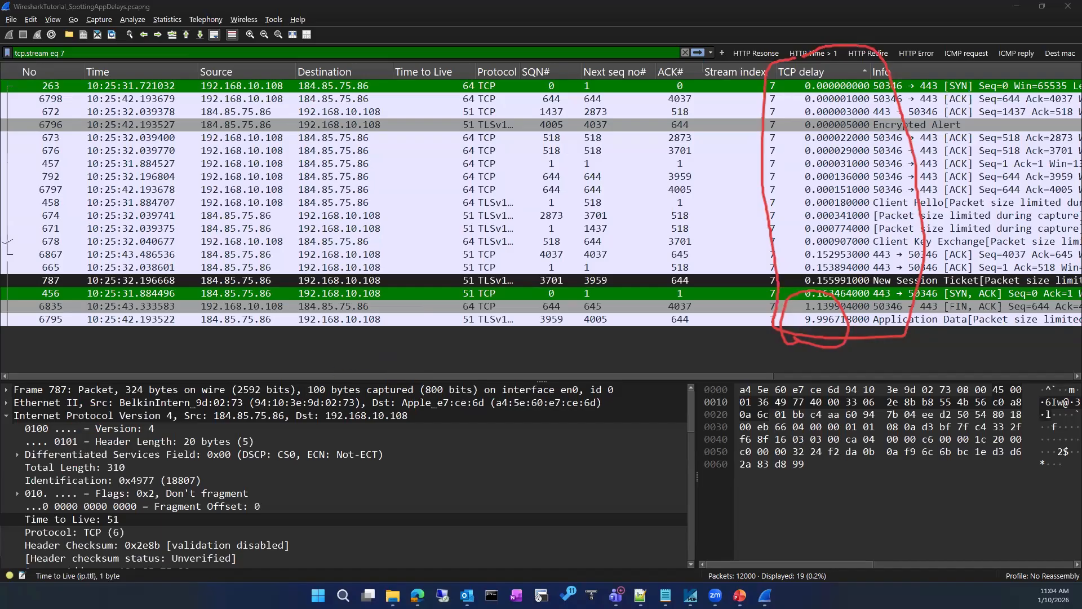
{"action": "left_click", "coordinate": [542, 219]}
{"action": "left_click", "coordinate": [528, 295]}
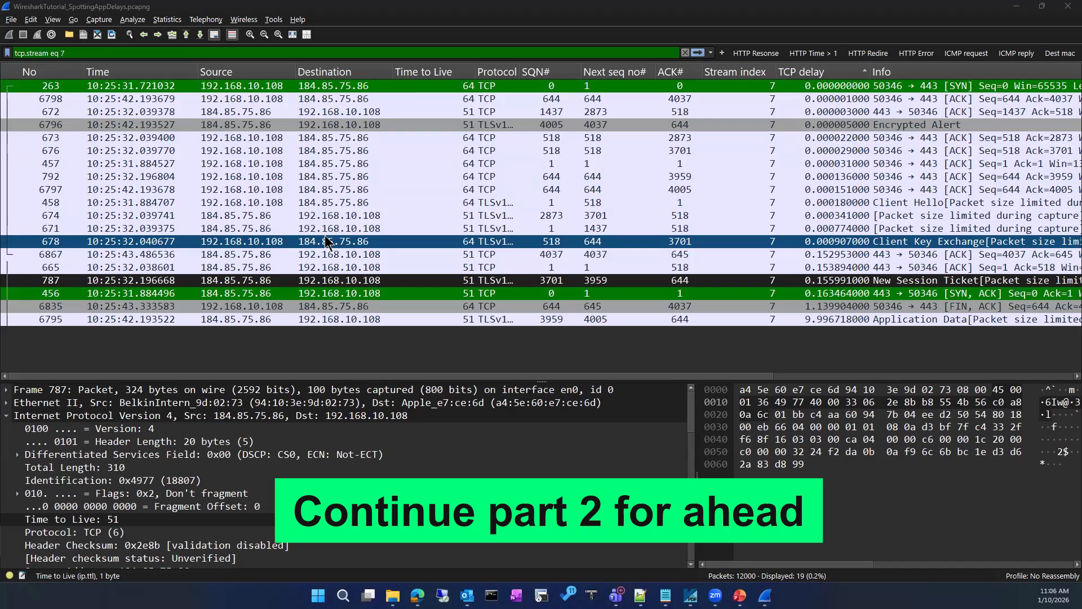
{"action": "left_click", "coordinate": [427, 229]}
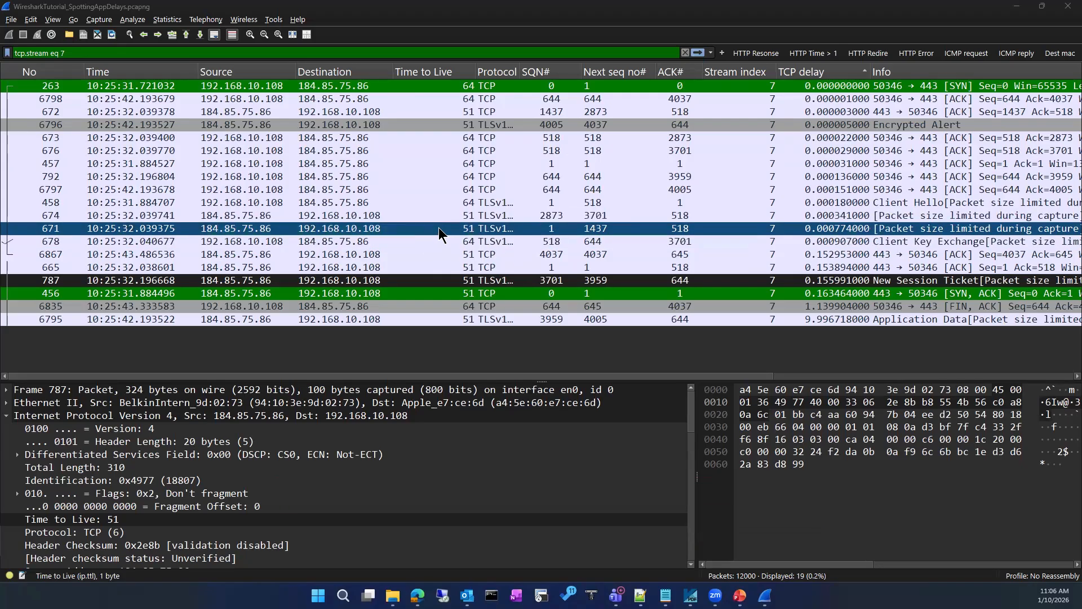